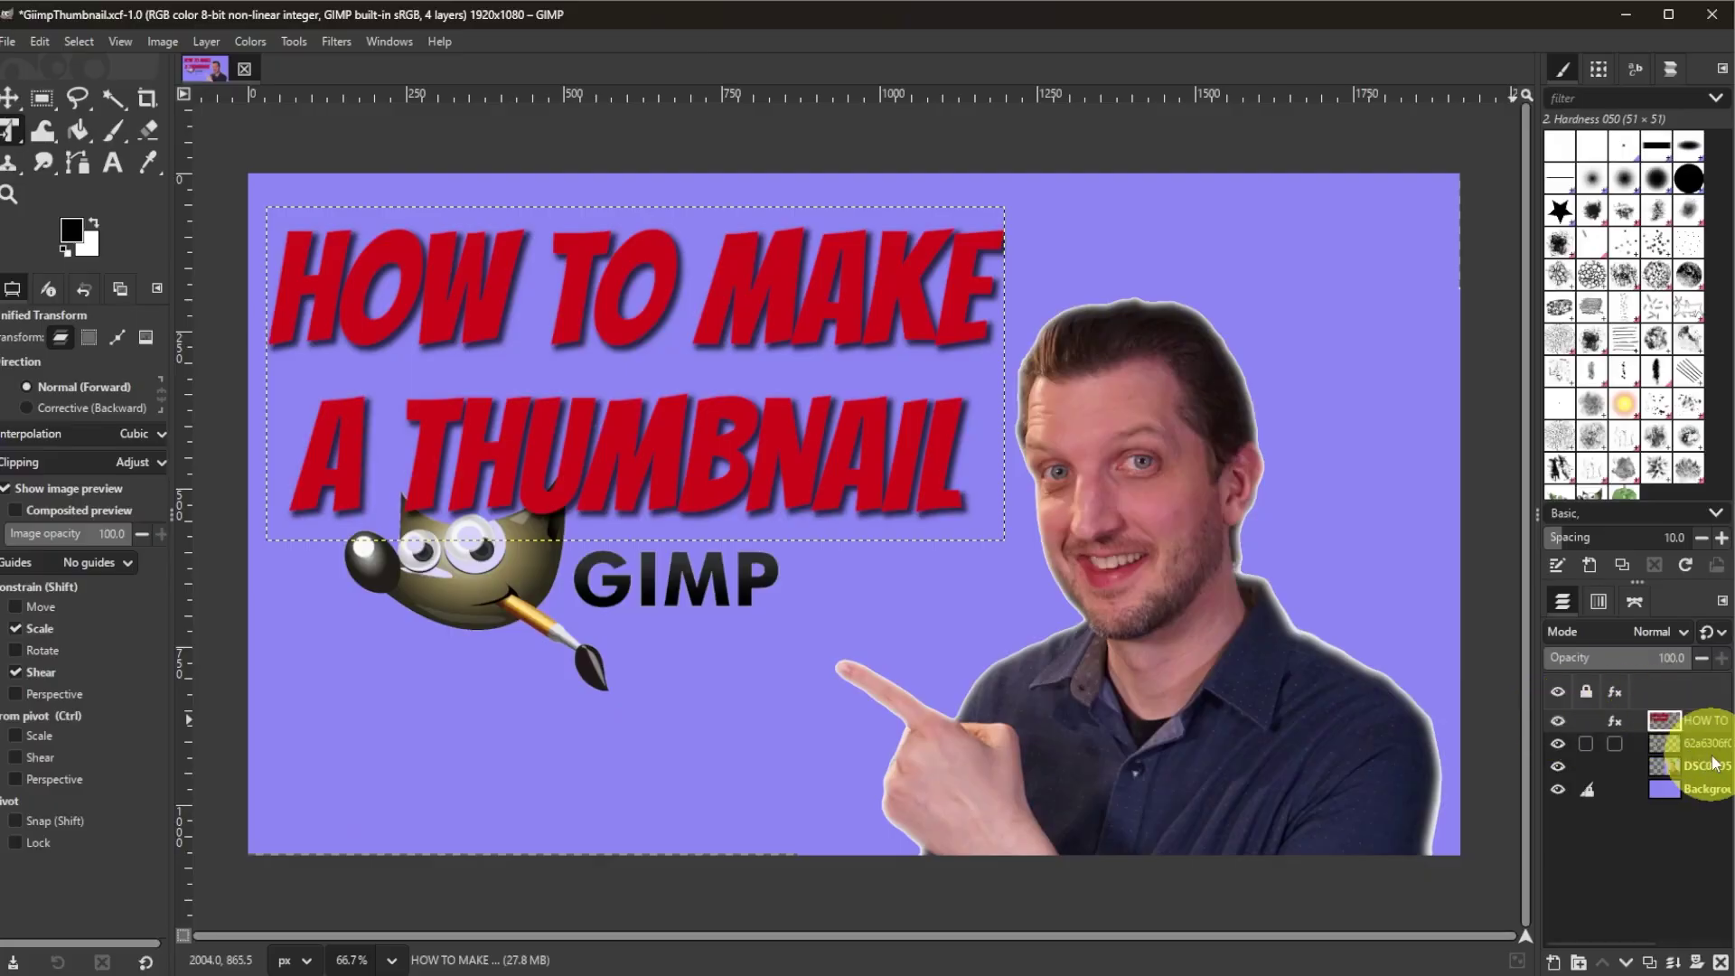
Move the GIMP logo layer below the title text, near the canvas's lower edge, with Unified Transform
left_click(1247, 727)
left_click_drag(529, 578, 428, 764)
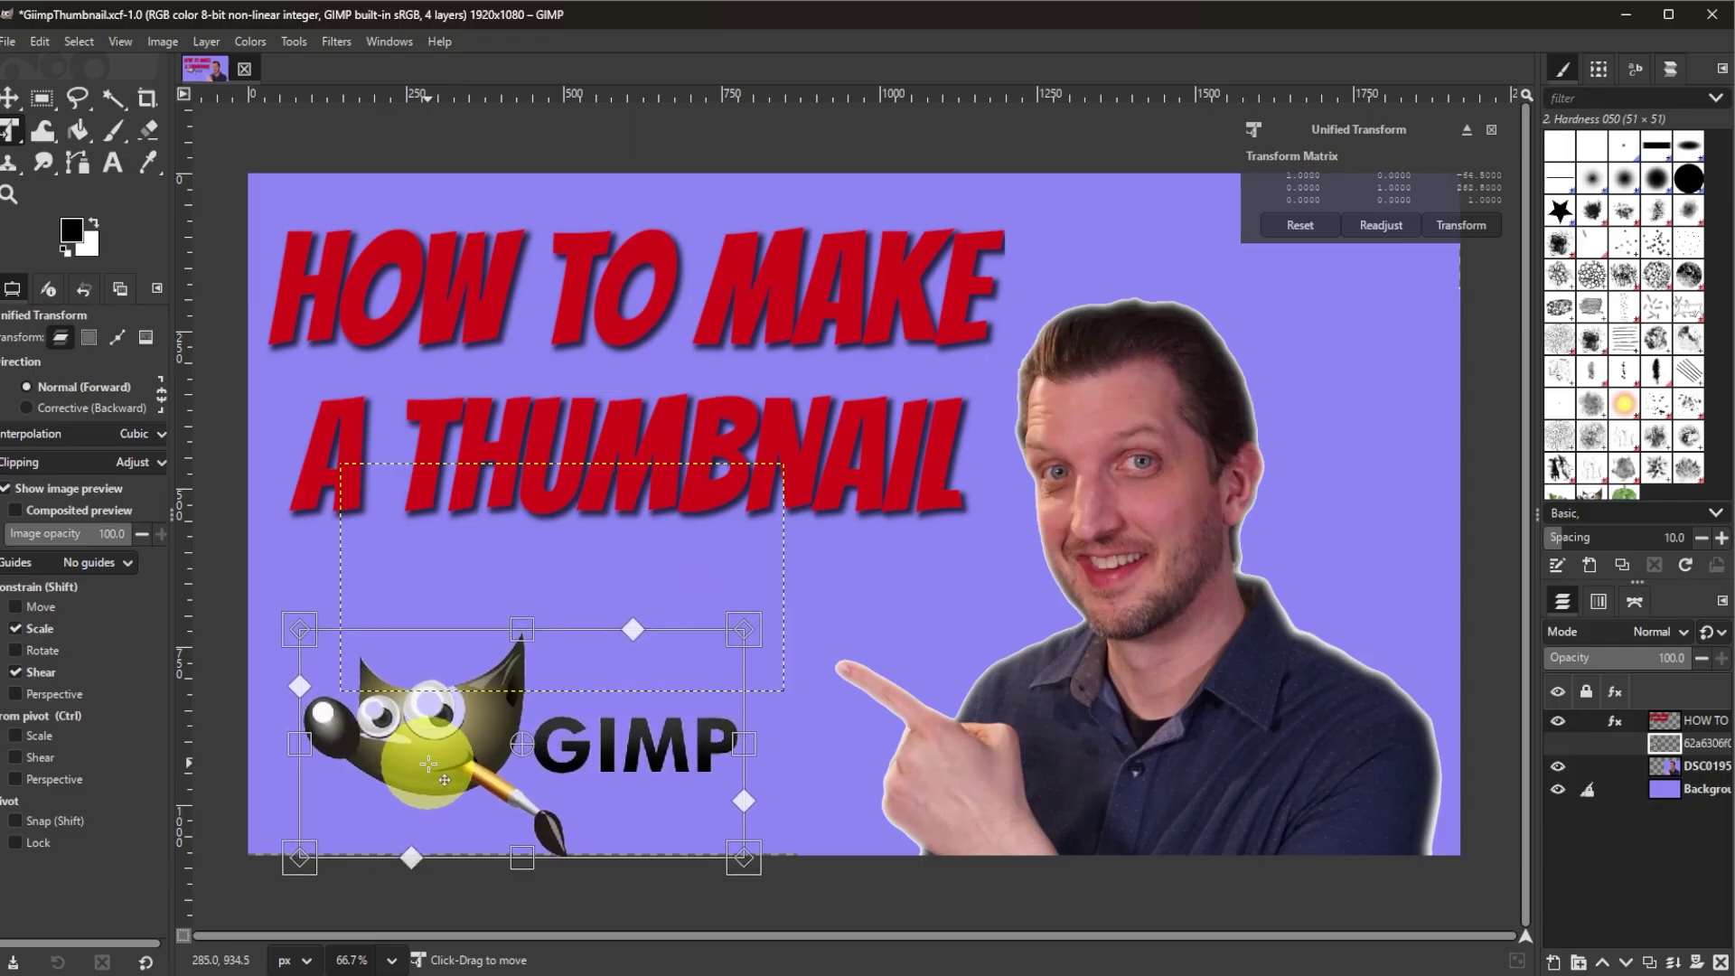
left_click_drag(531, 630, 535, 608)
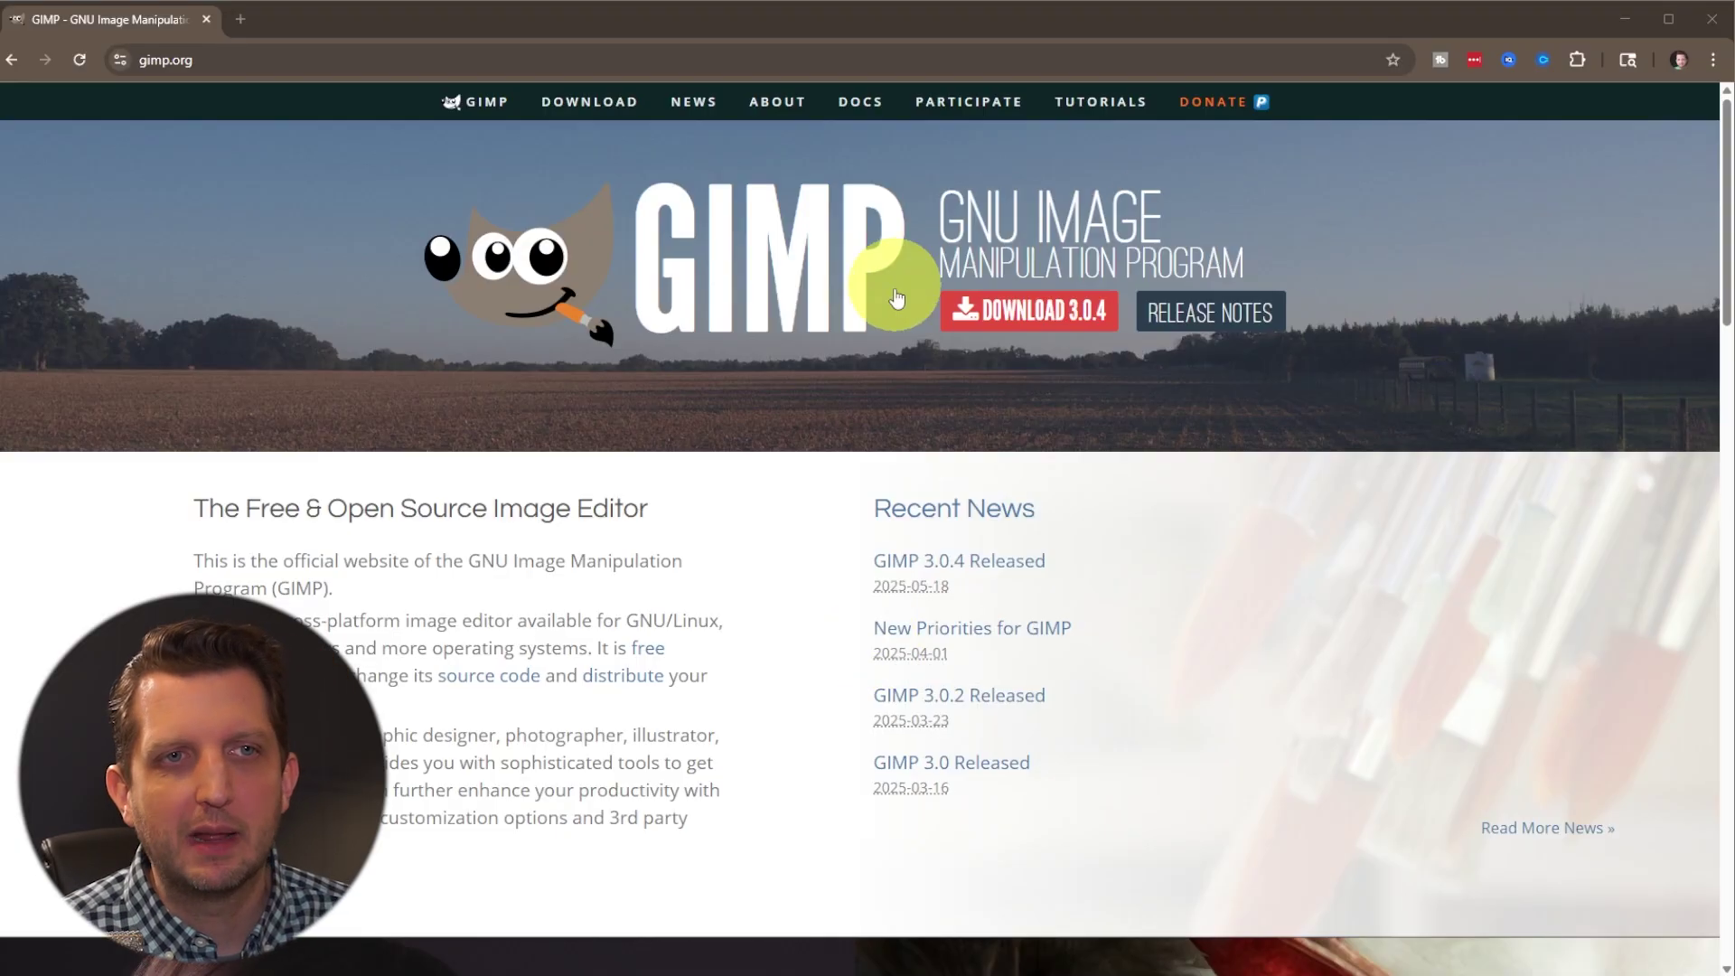
Download GIMP 3.0.4 for Windows directly from gimp.org and run the gimp-3.0.4-setup.exe installer
left_click(1031, 317)
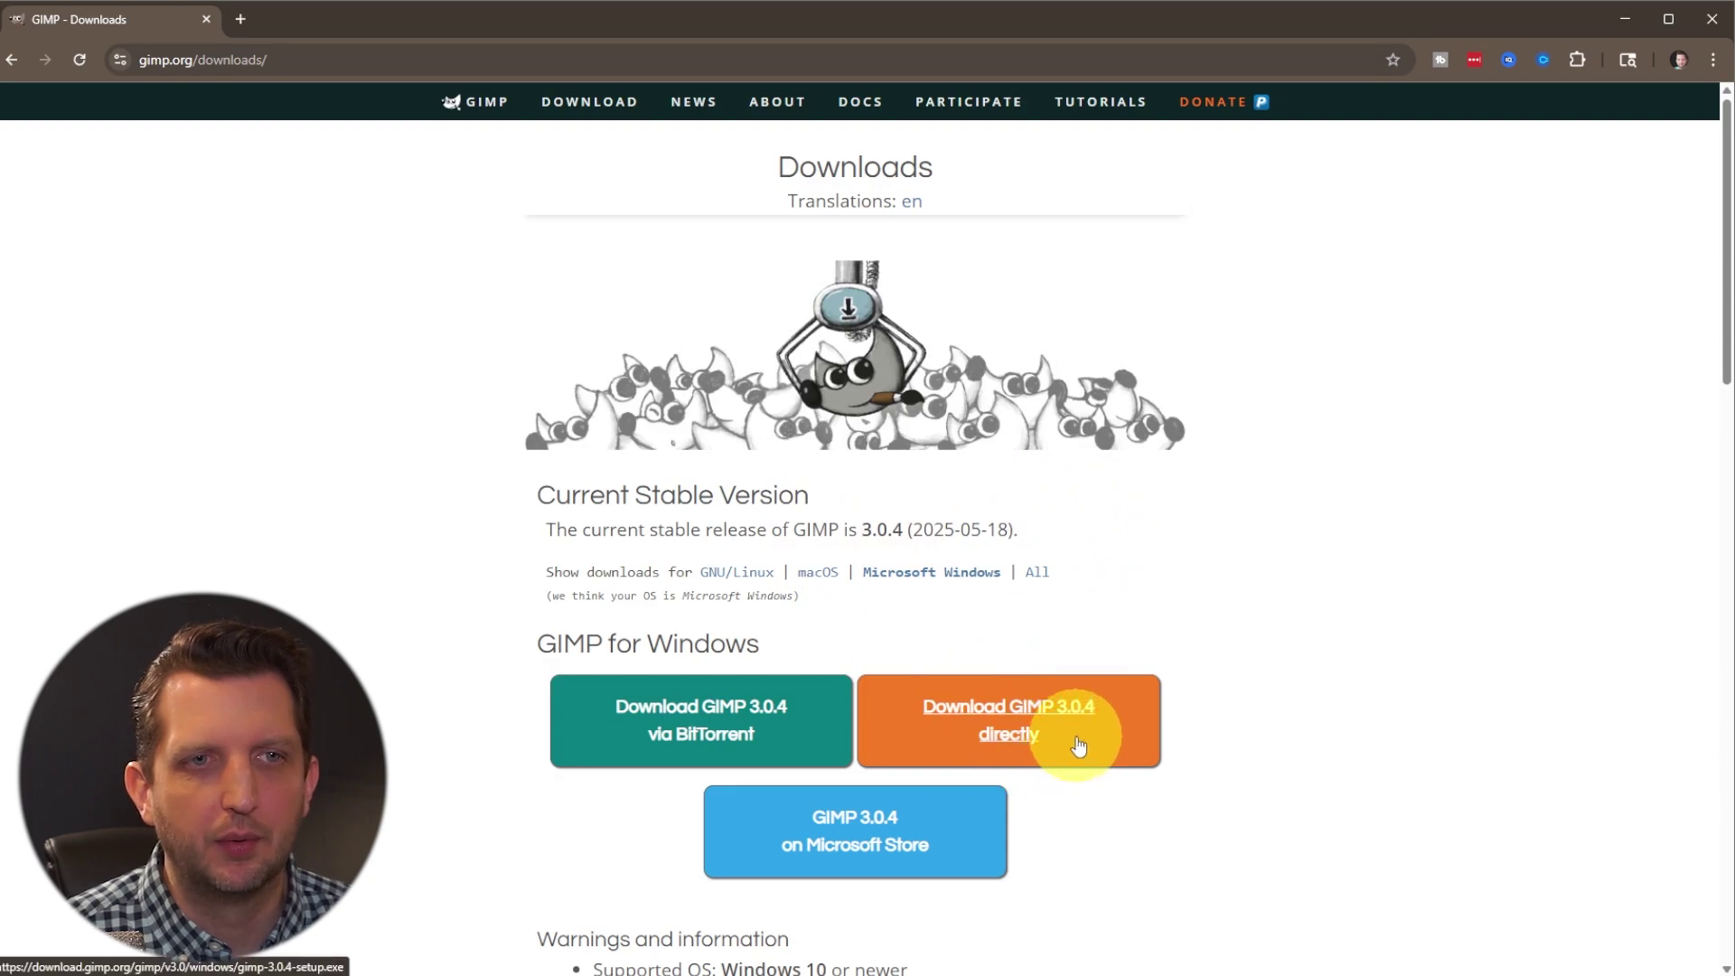
left_click(1026, 730)
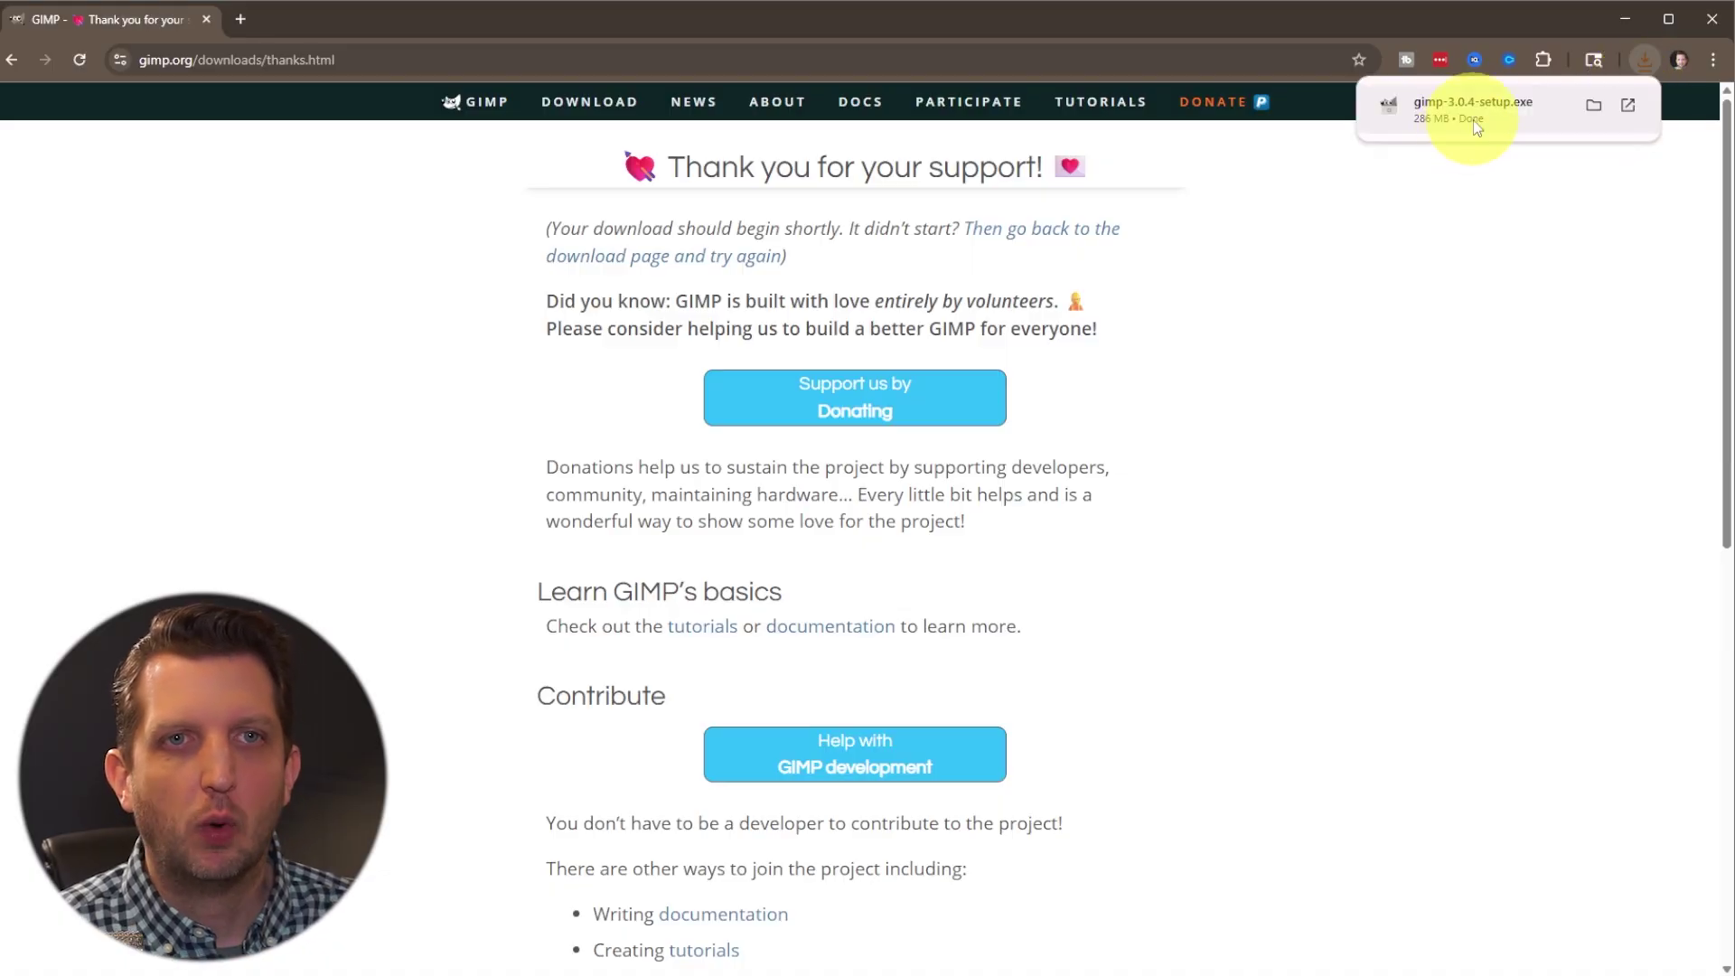
left_click(1473, 113)
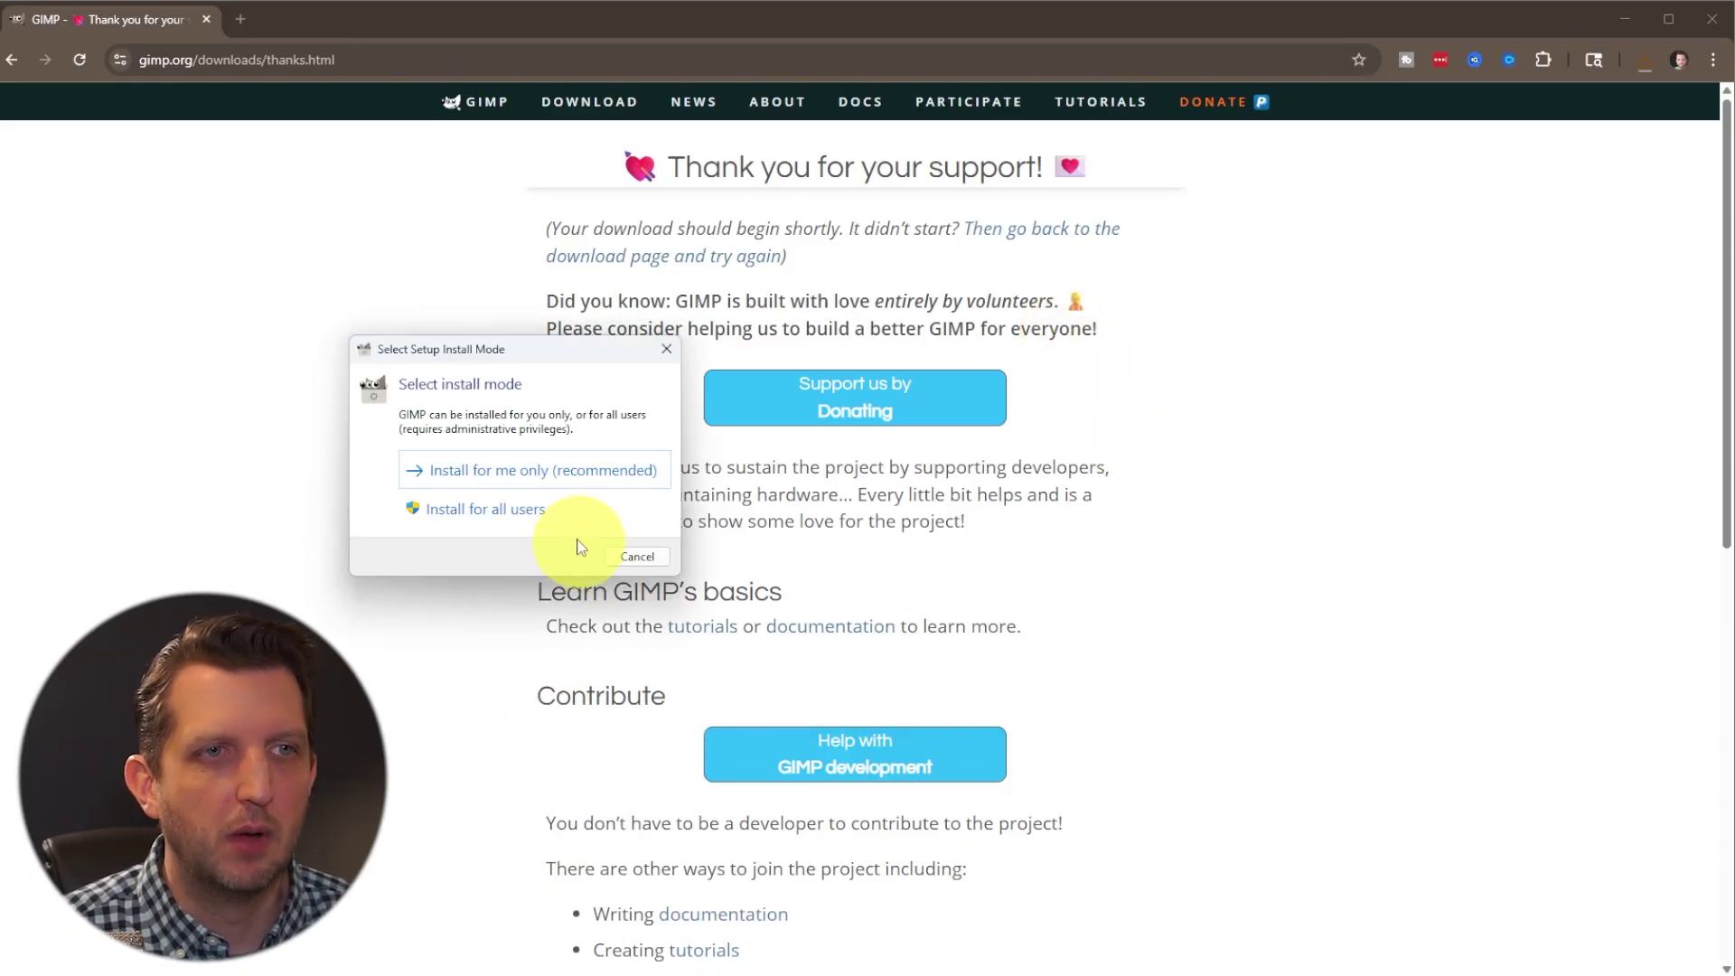
Install GIMP 3.0.4 for all users and enlarge its main window to fill the screen
left_click(506, 509)
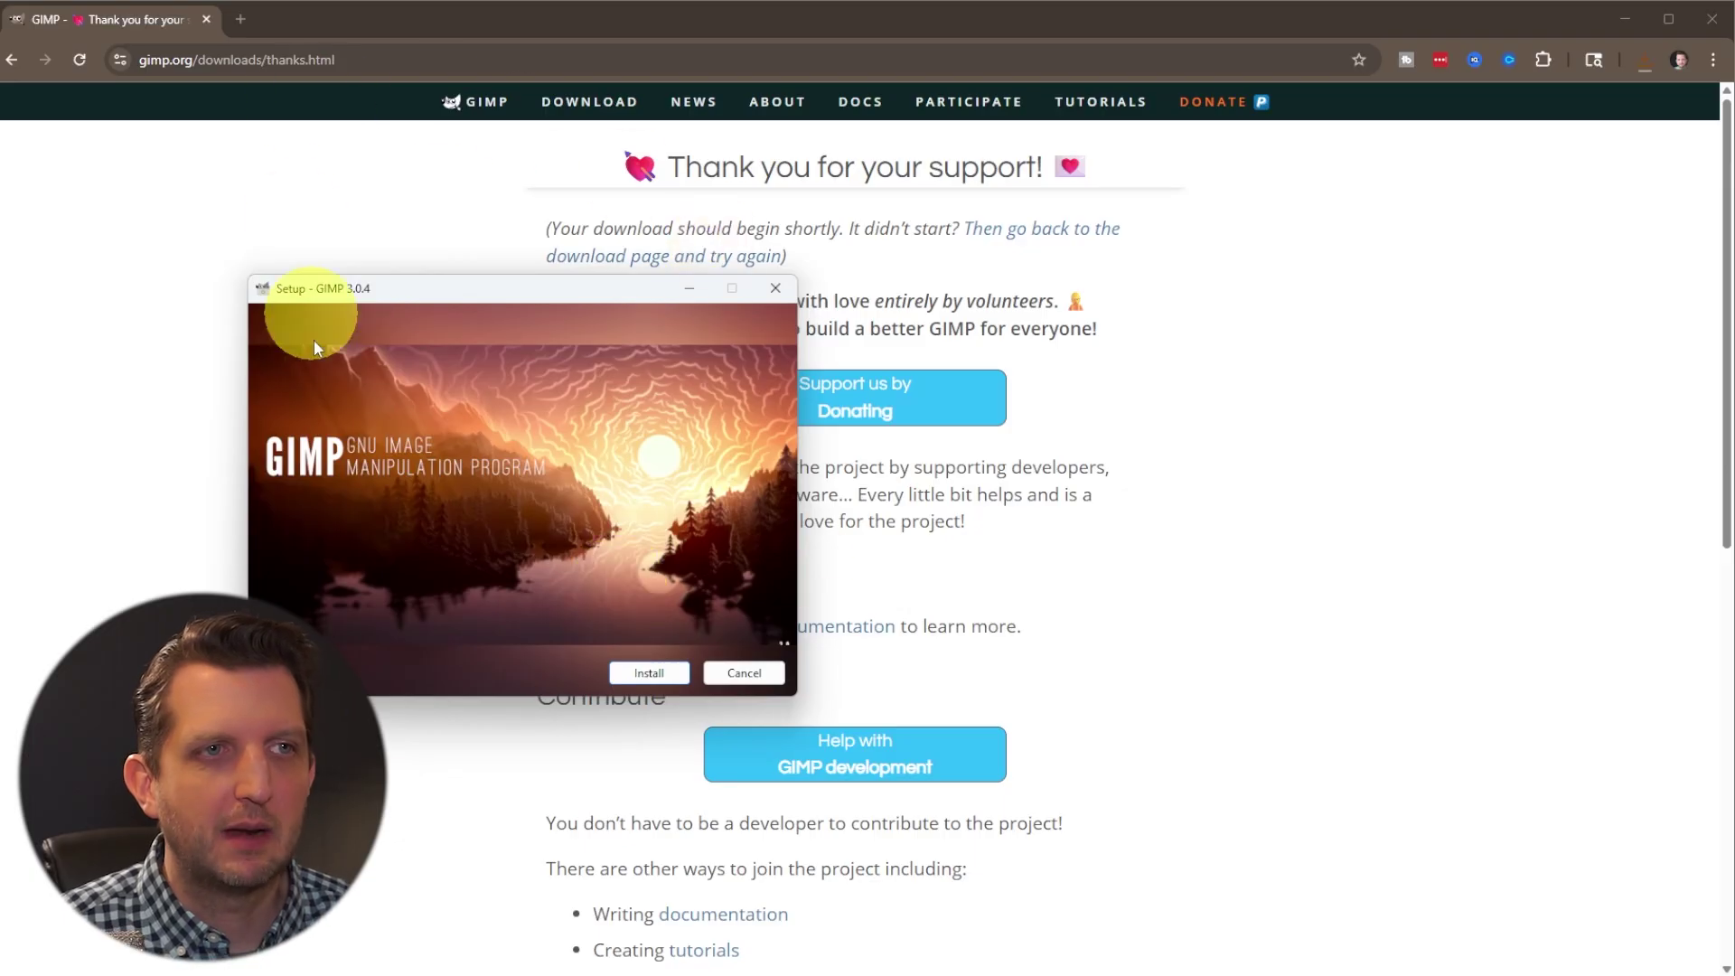
left_click(648, 673)
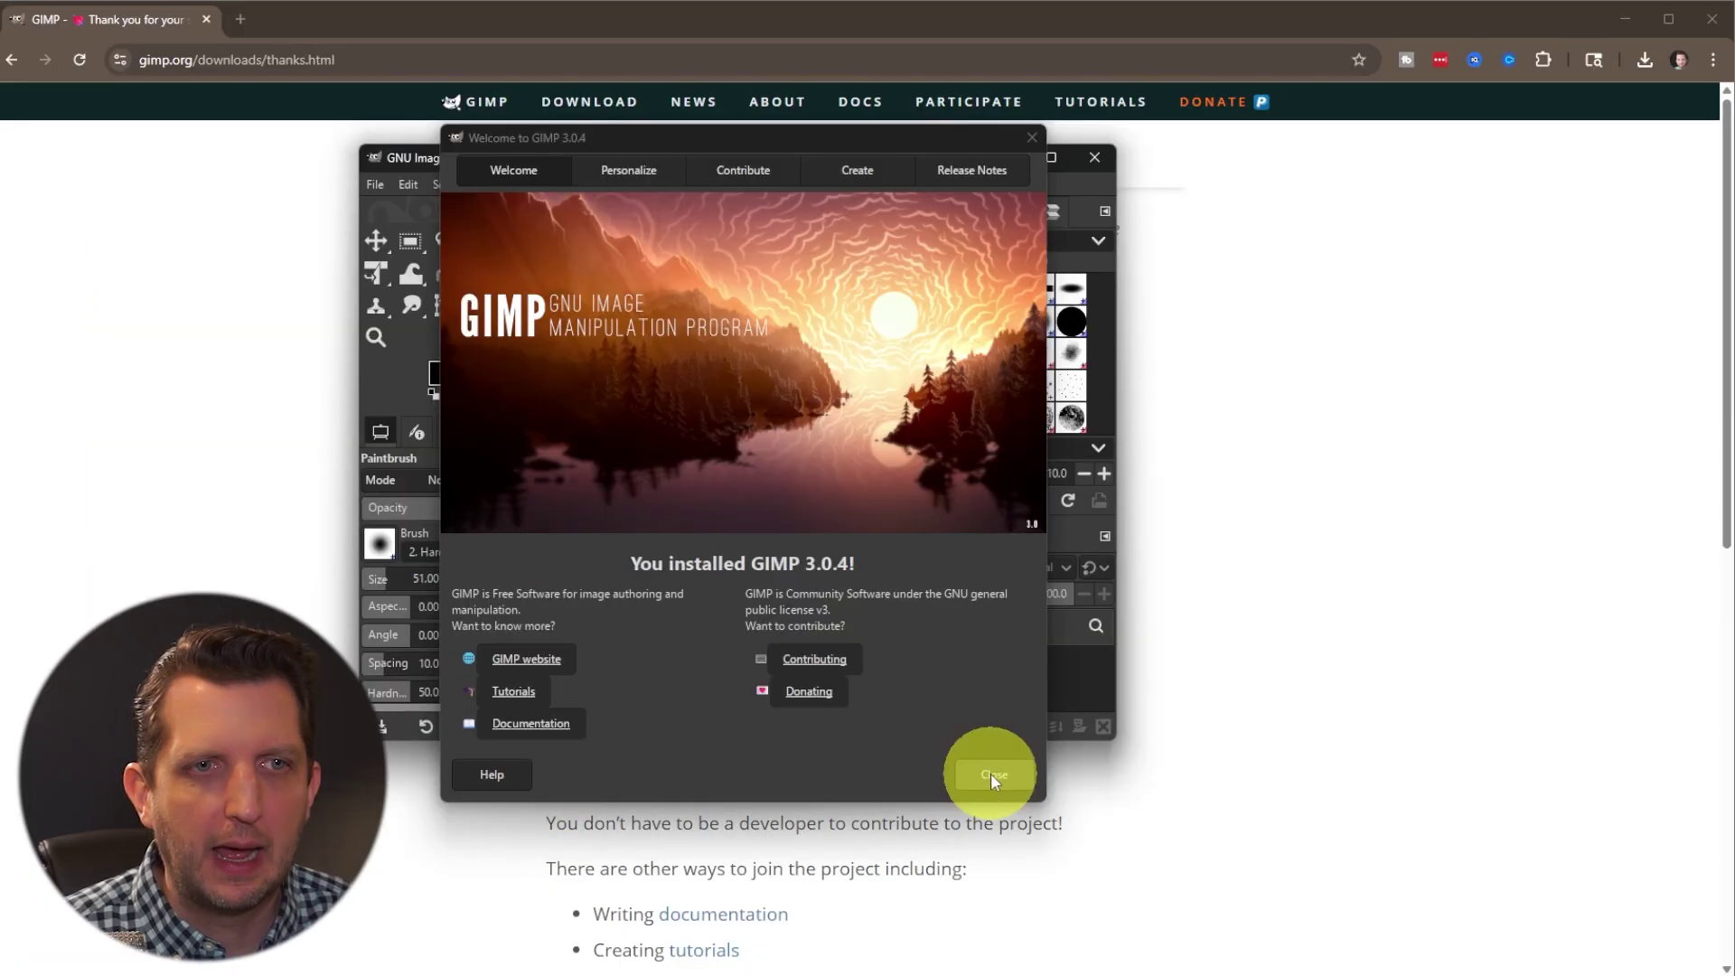
left_click(990, 777)
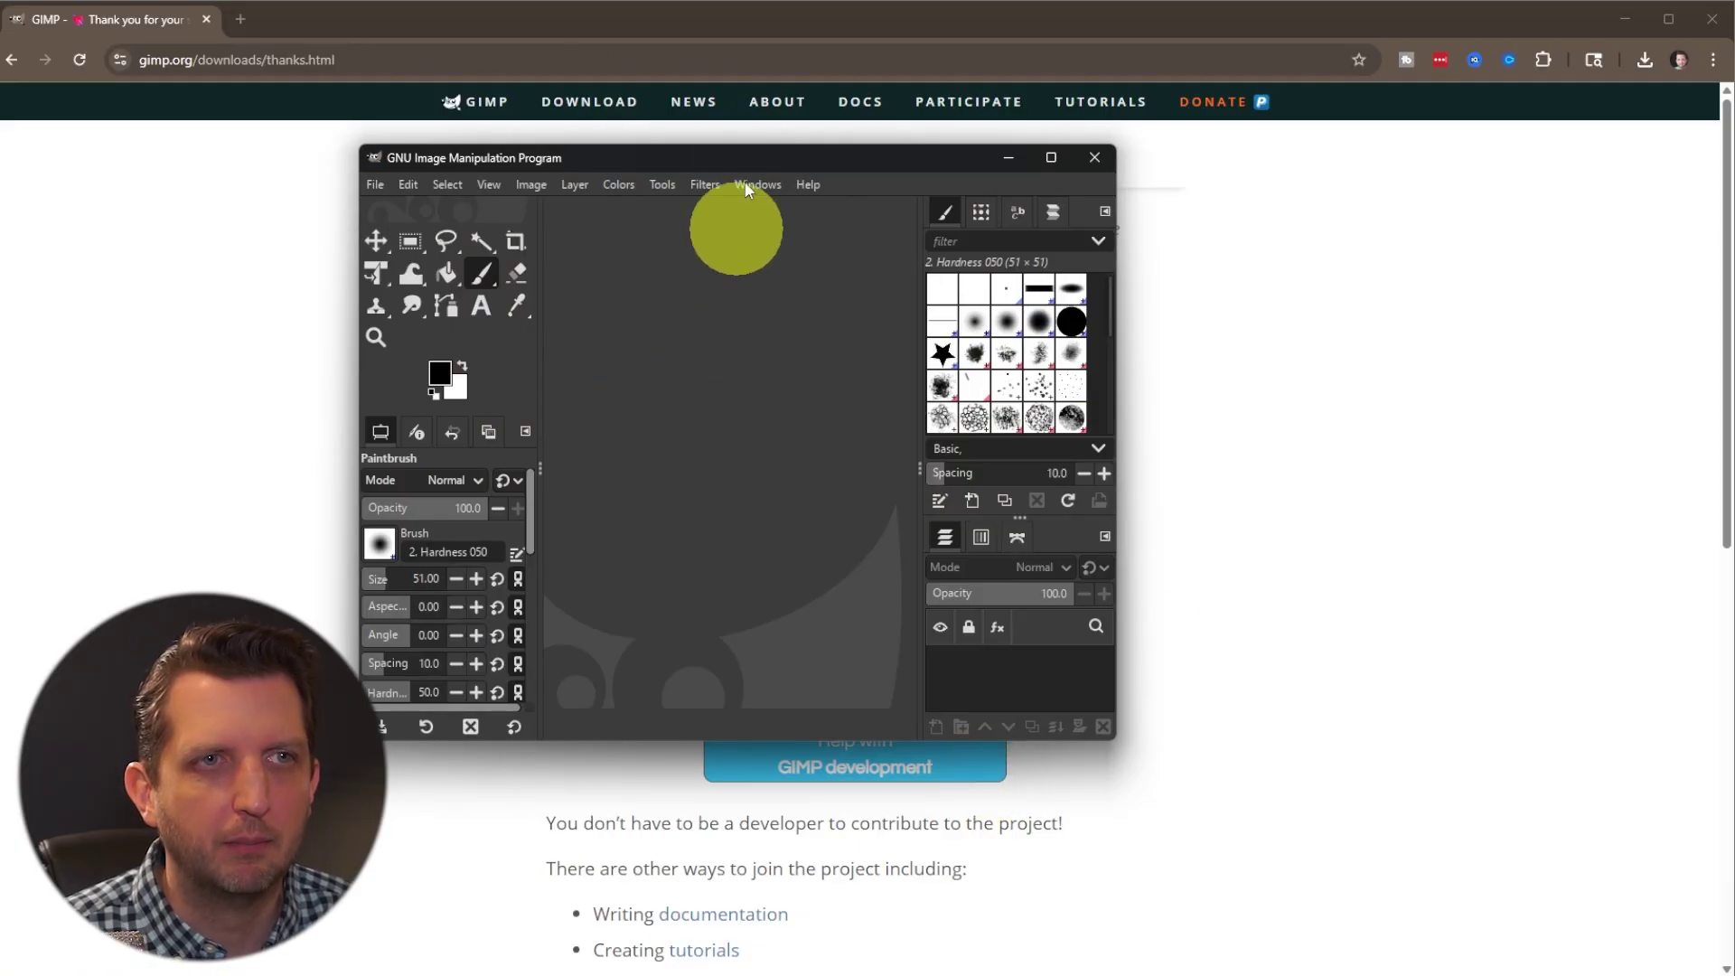
left_click_drag(739, 155, 1722, 389)
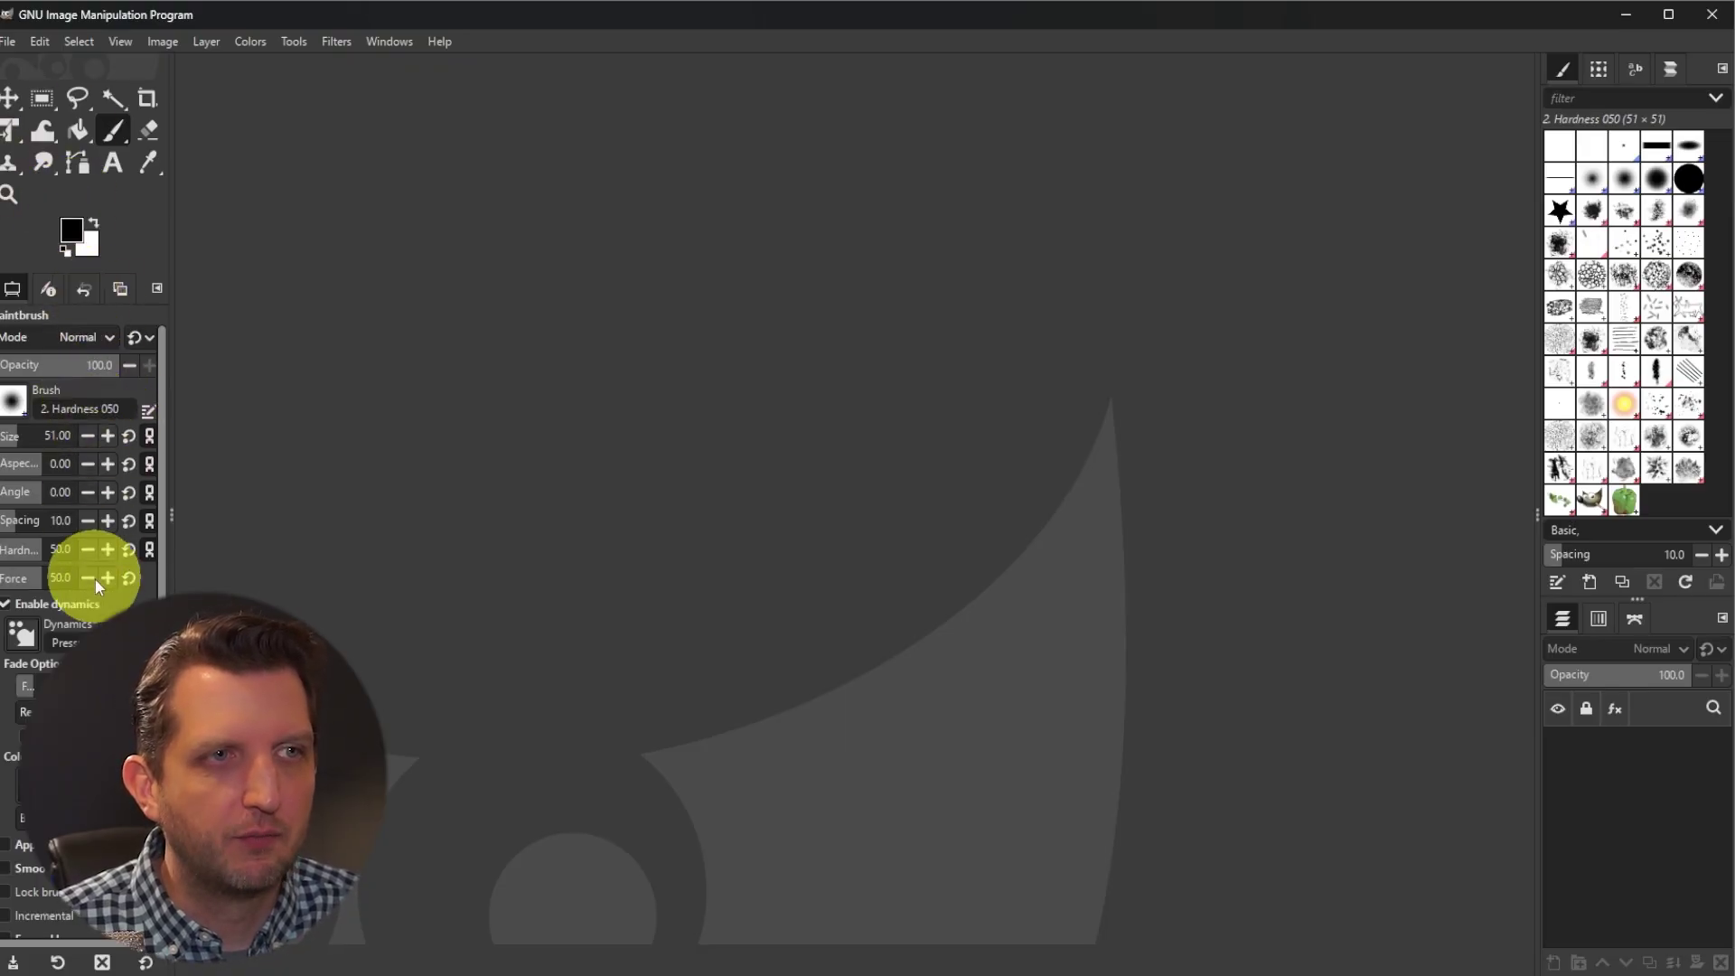
View the options of the Bucket Fill, Text and Smudge tools
left_click(78, 136)
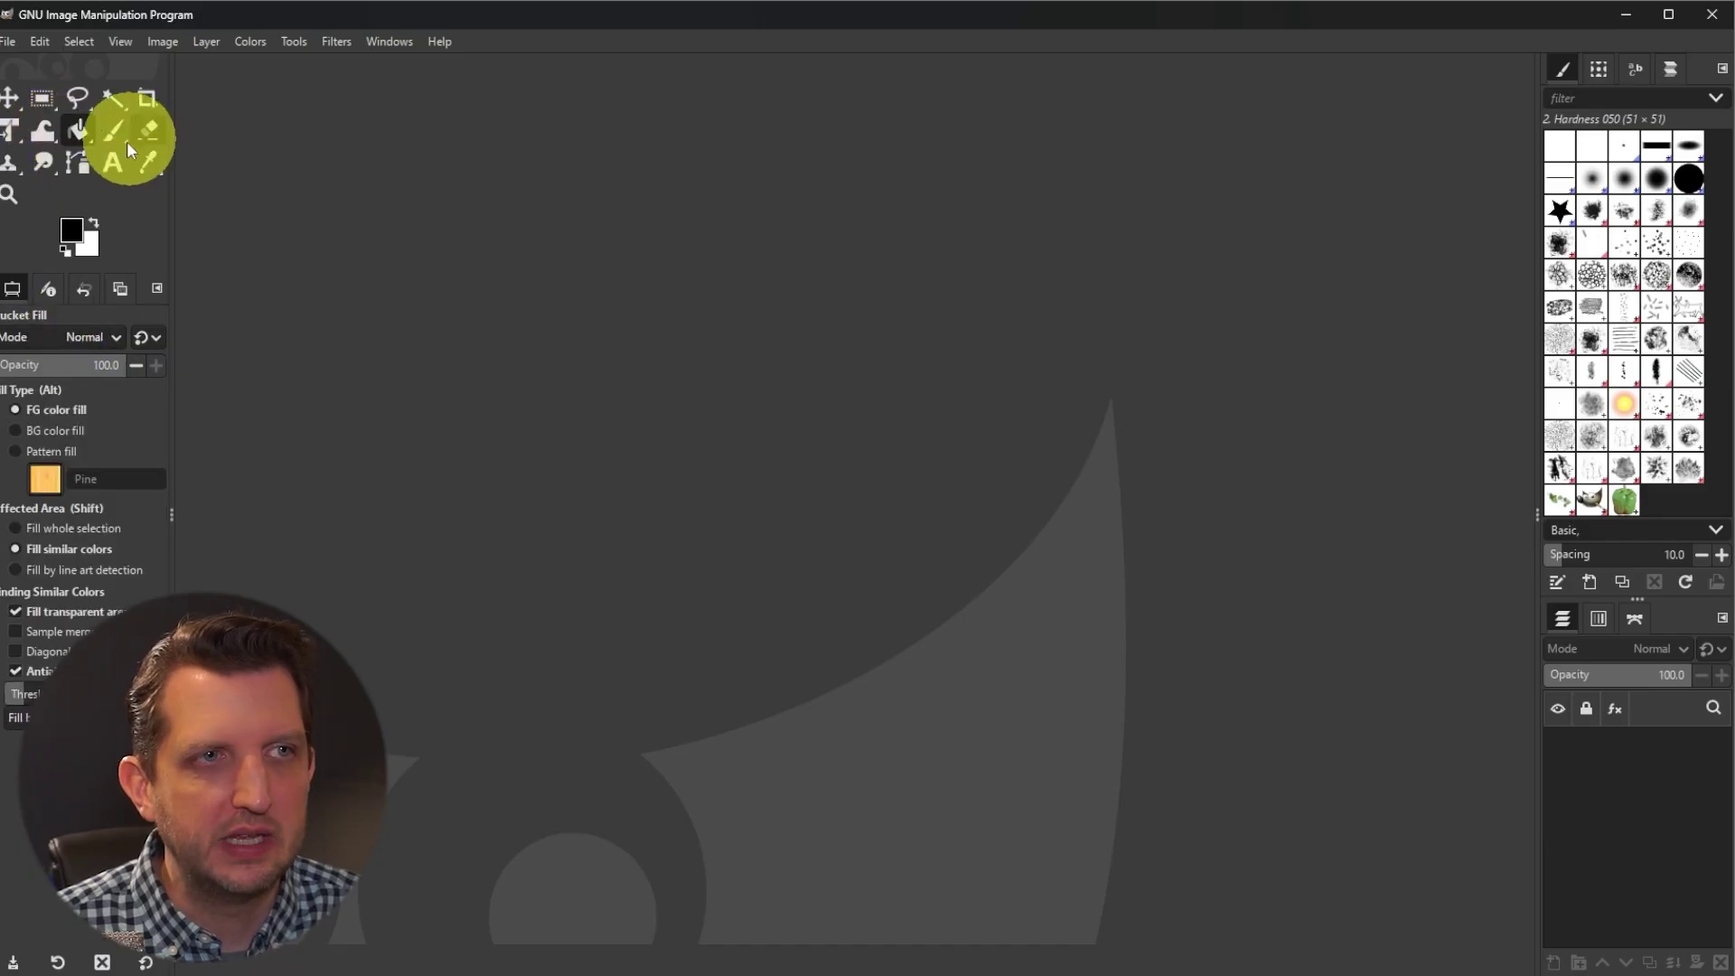
left_click(112, 163)
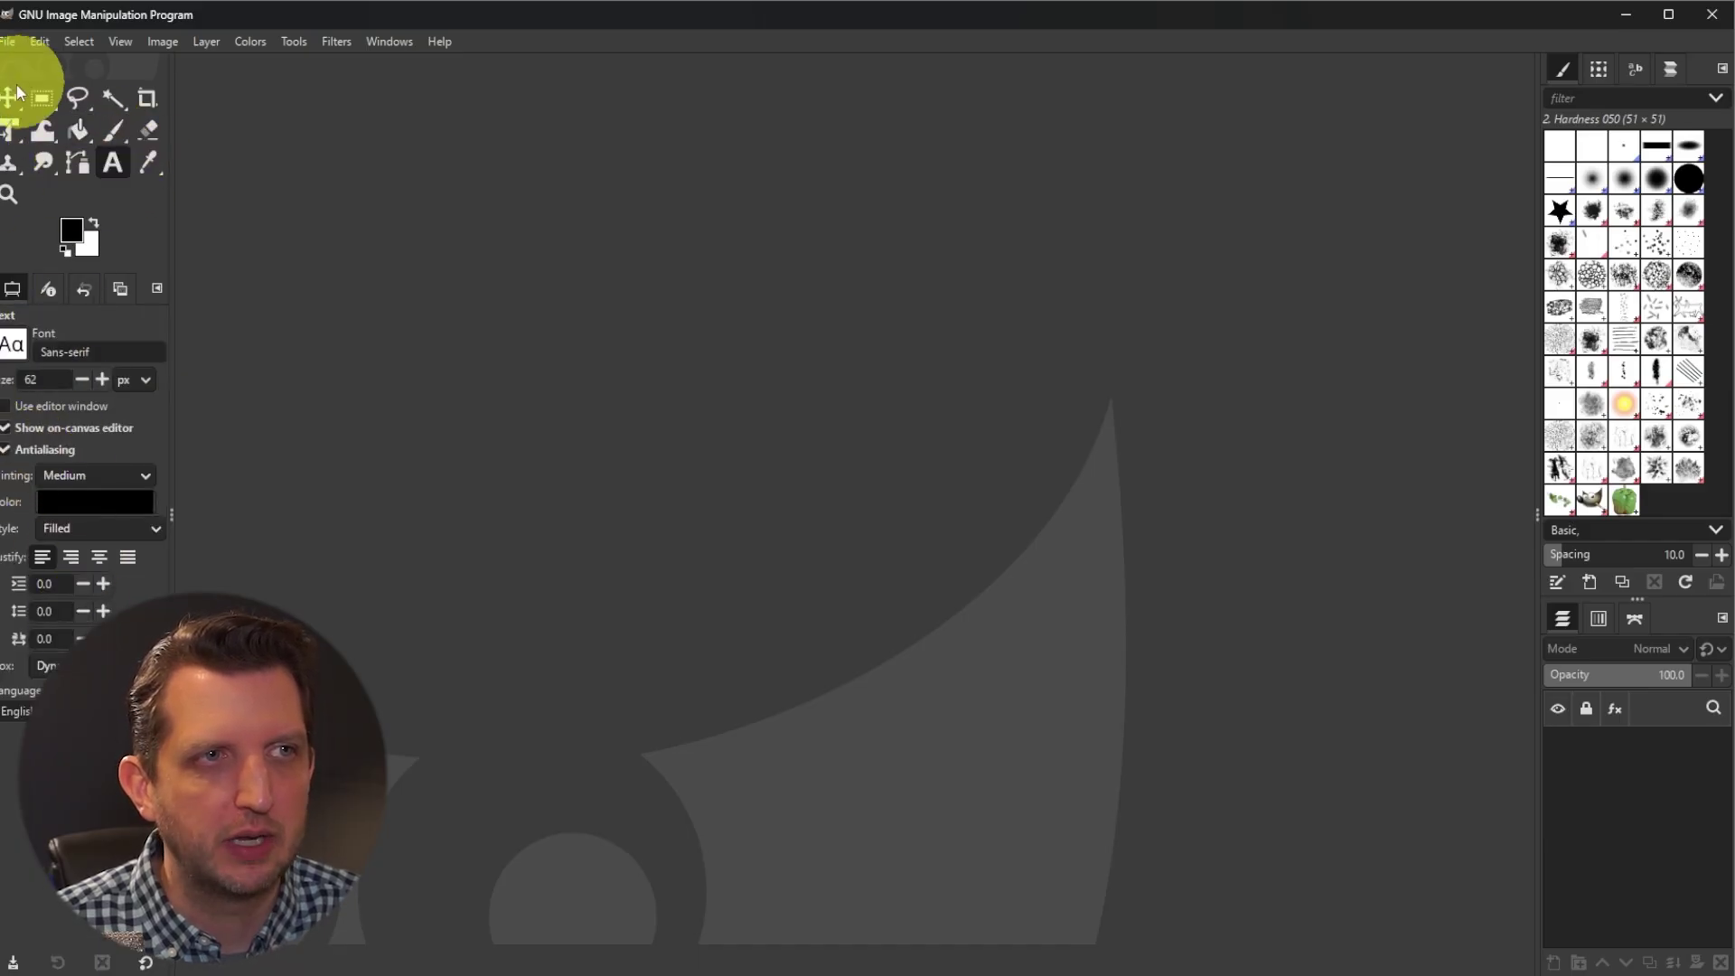
key("s")
Browse the brush collection by trying 2. Hardness 050, Acrylic 05 #2 and Cell 01, and glance at the patterns
left_click(1583, 178)
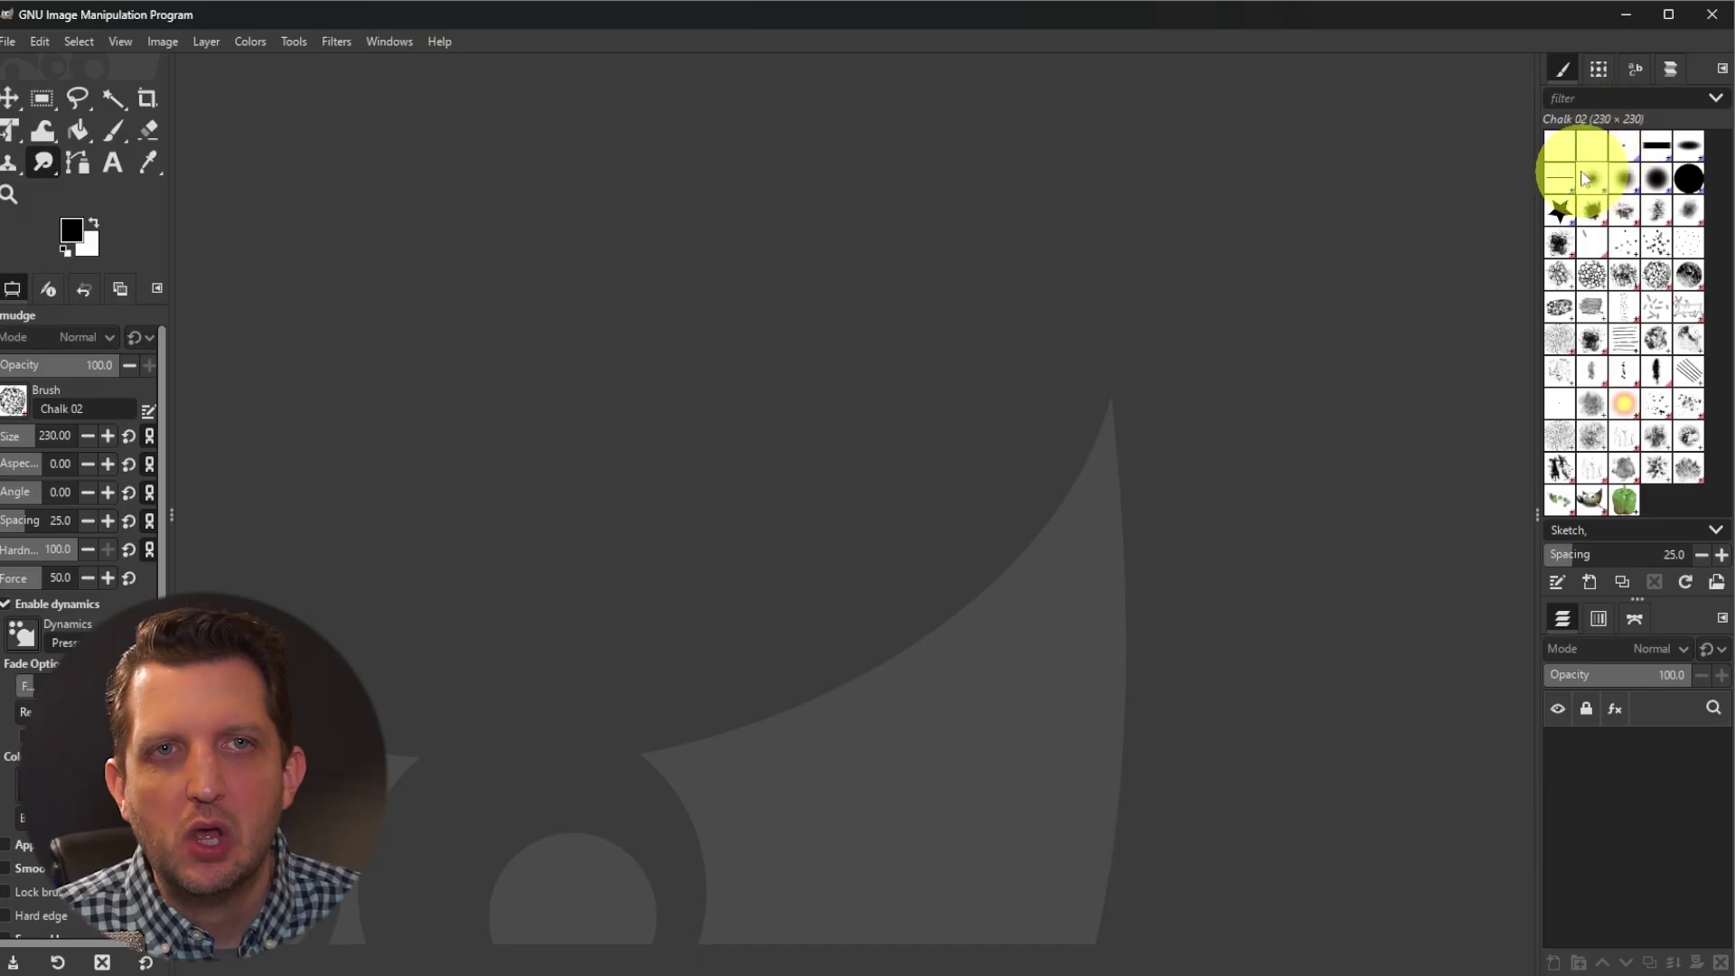
left_click(1626, 178)
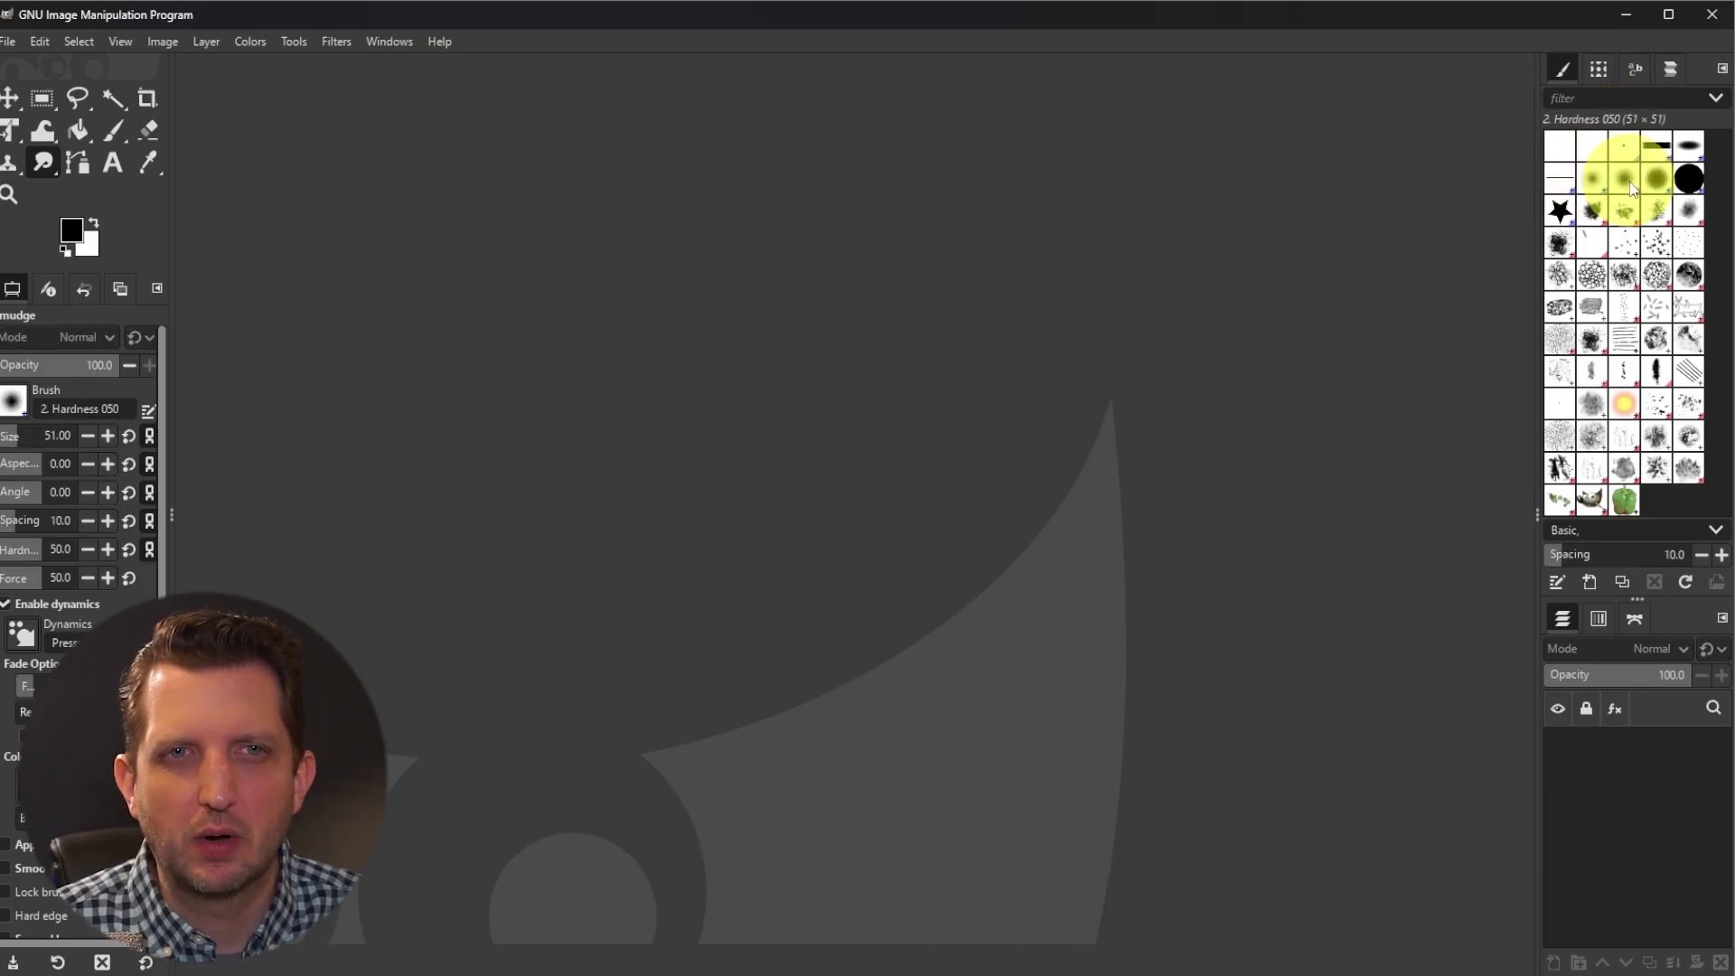
left_click(1563, 253)
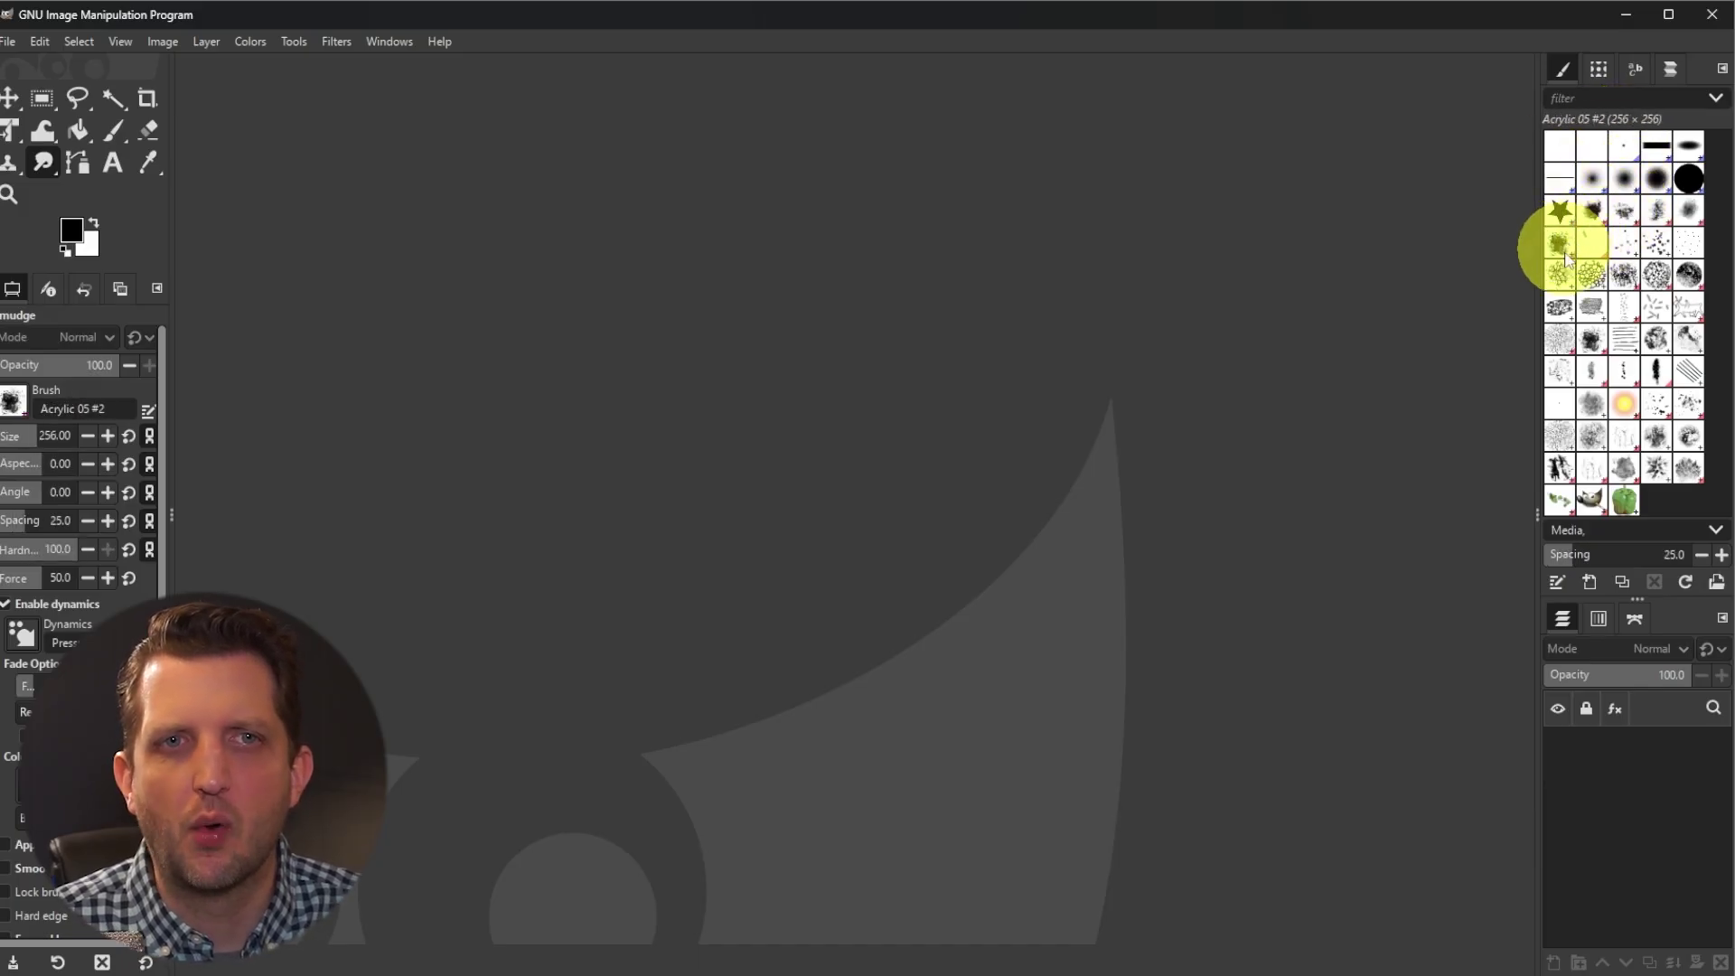
left_click(1561, 273)
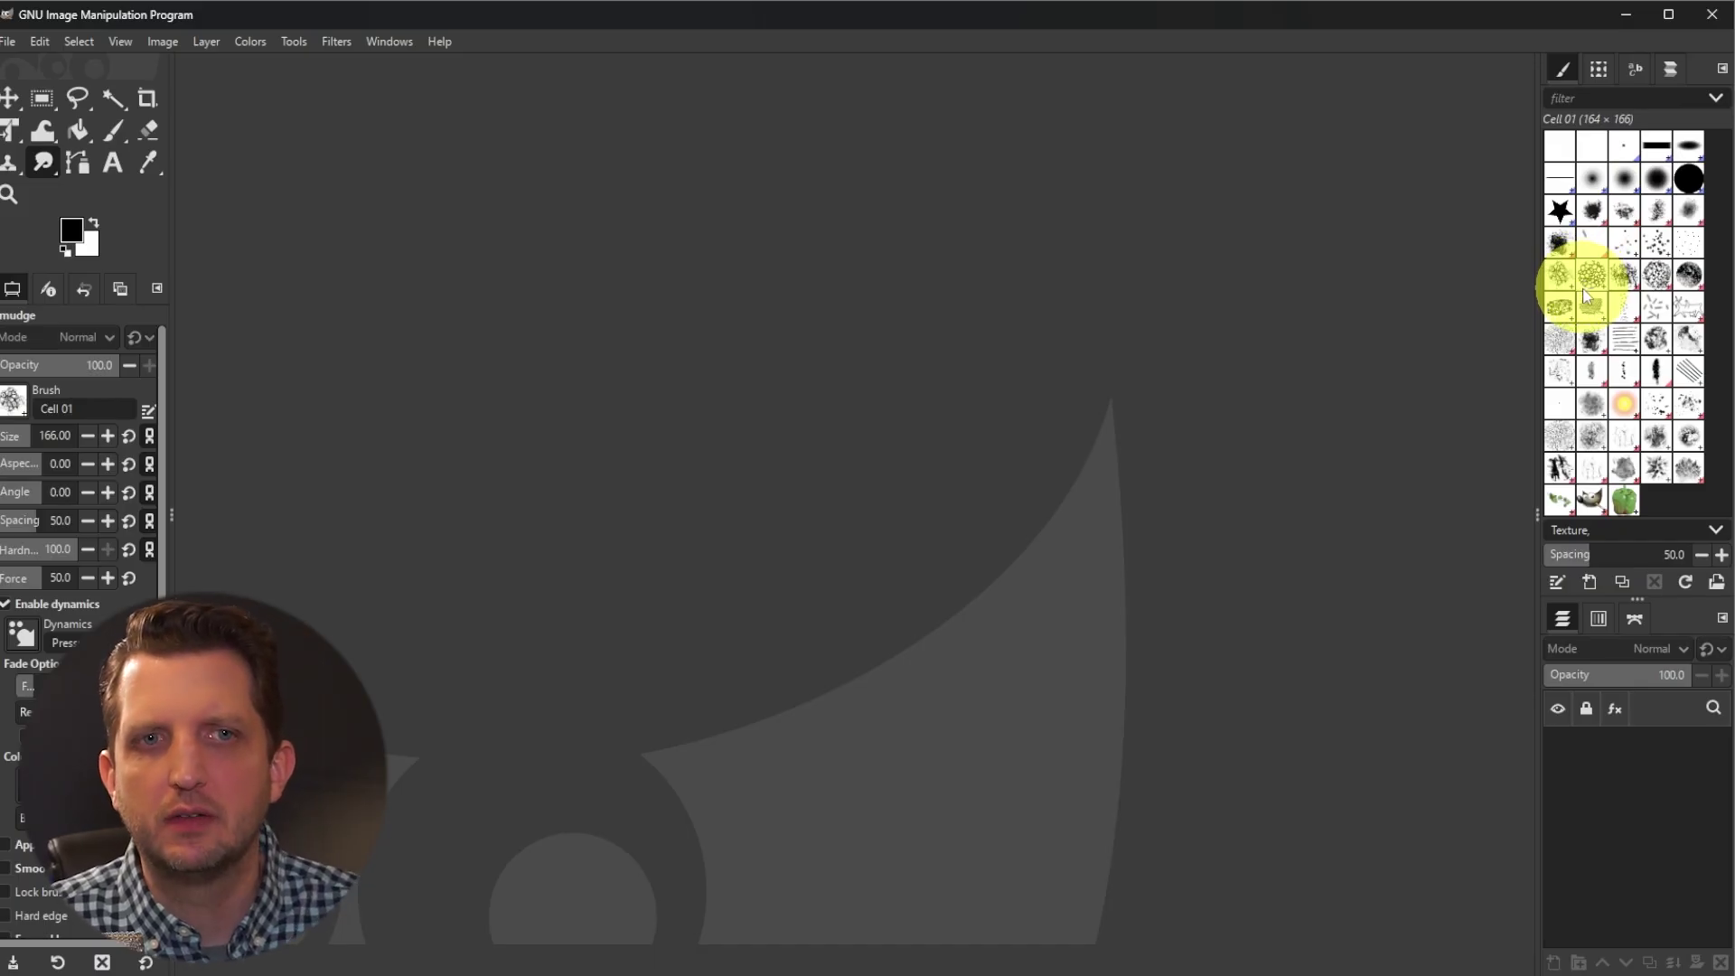
left_click(1598, 68)
left_click(1563, 68)
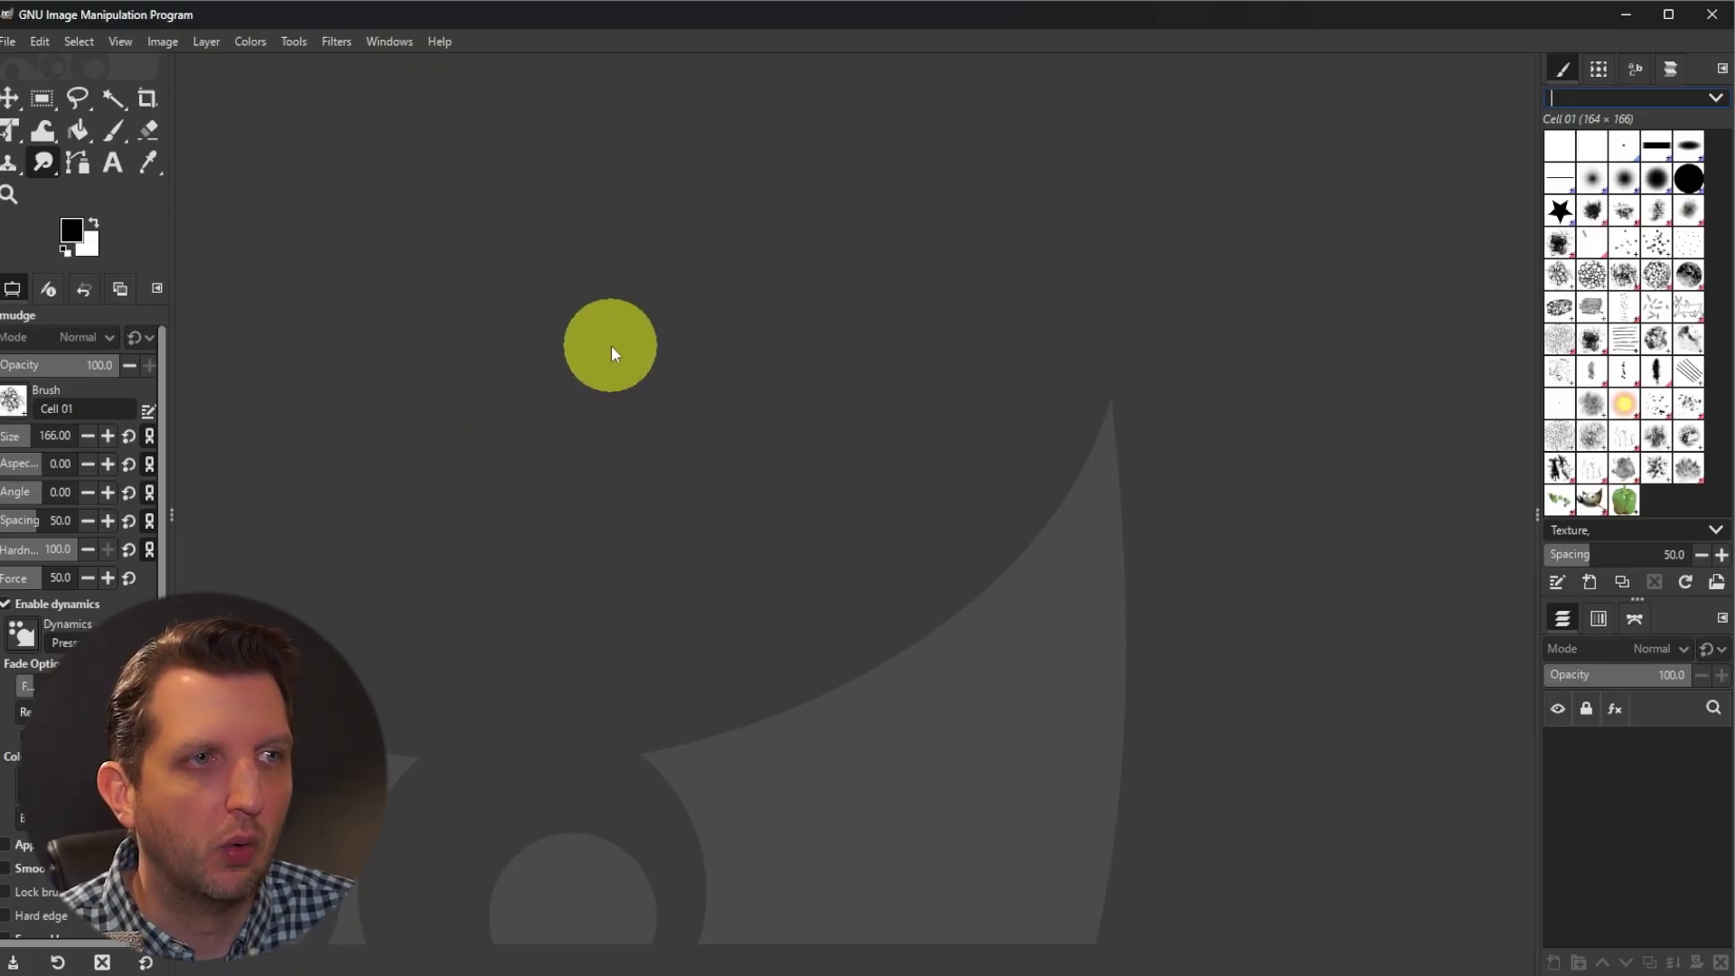
Create a new blank image 1920 px wide and 1080 px high, and activate the Move tool
left_click(11, 48)
left_click(25, 62)
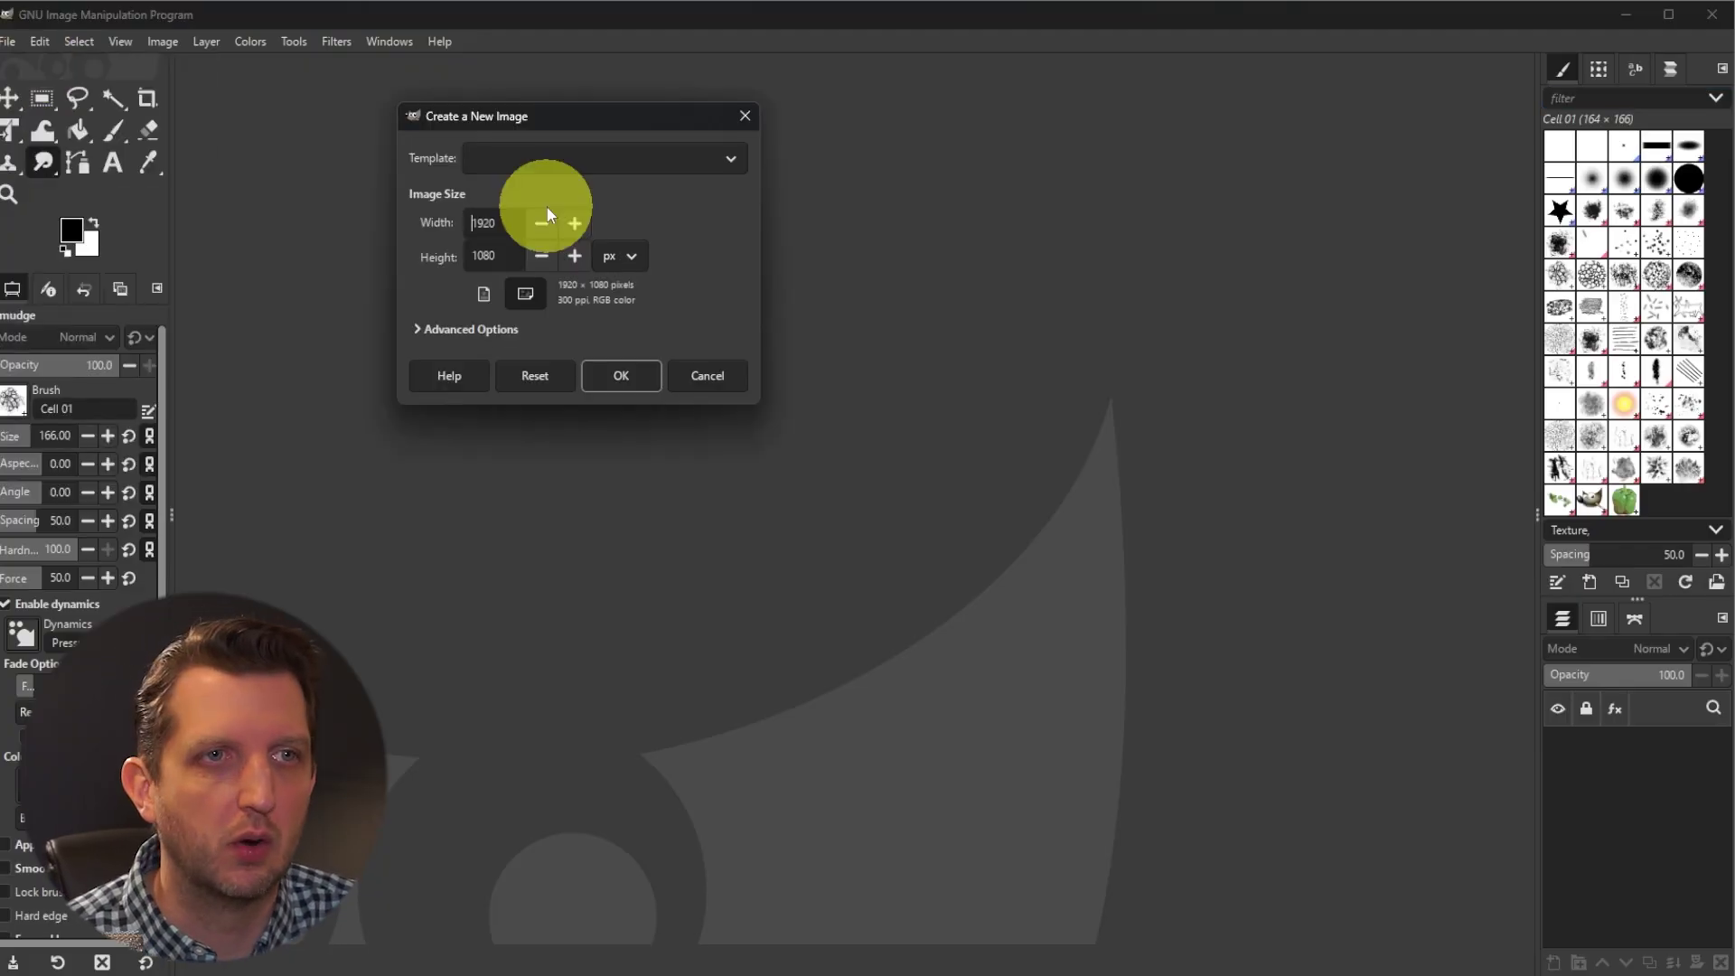
left_click(511, 161)
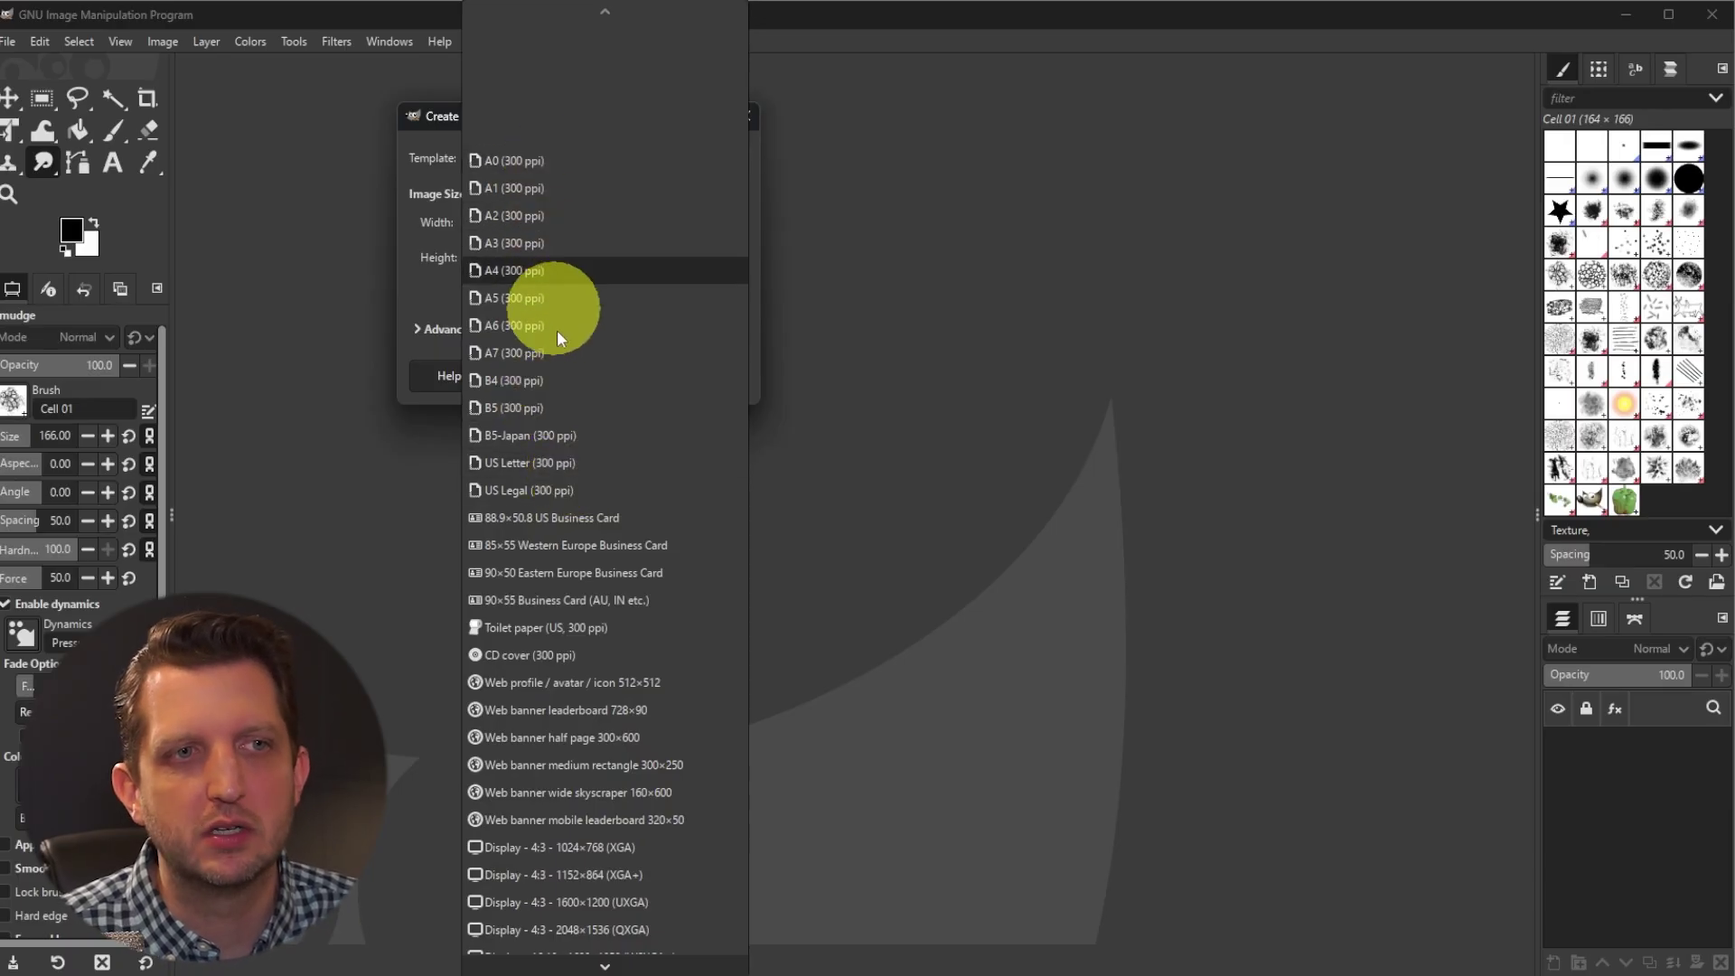
key("Escape")
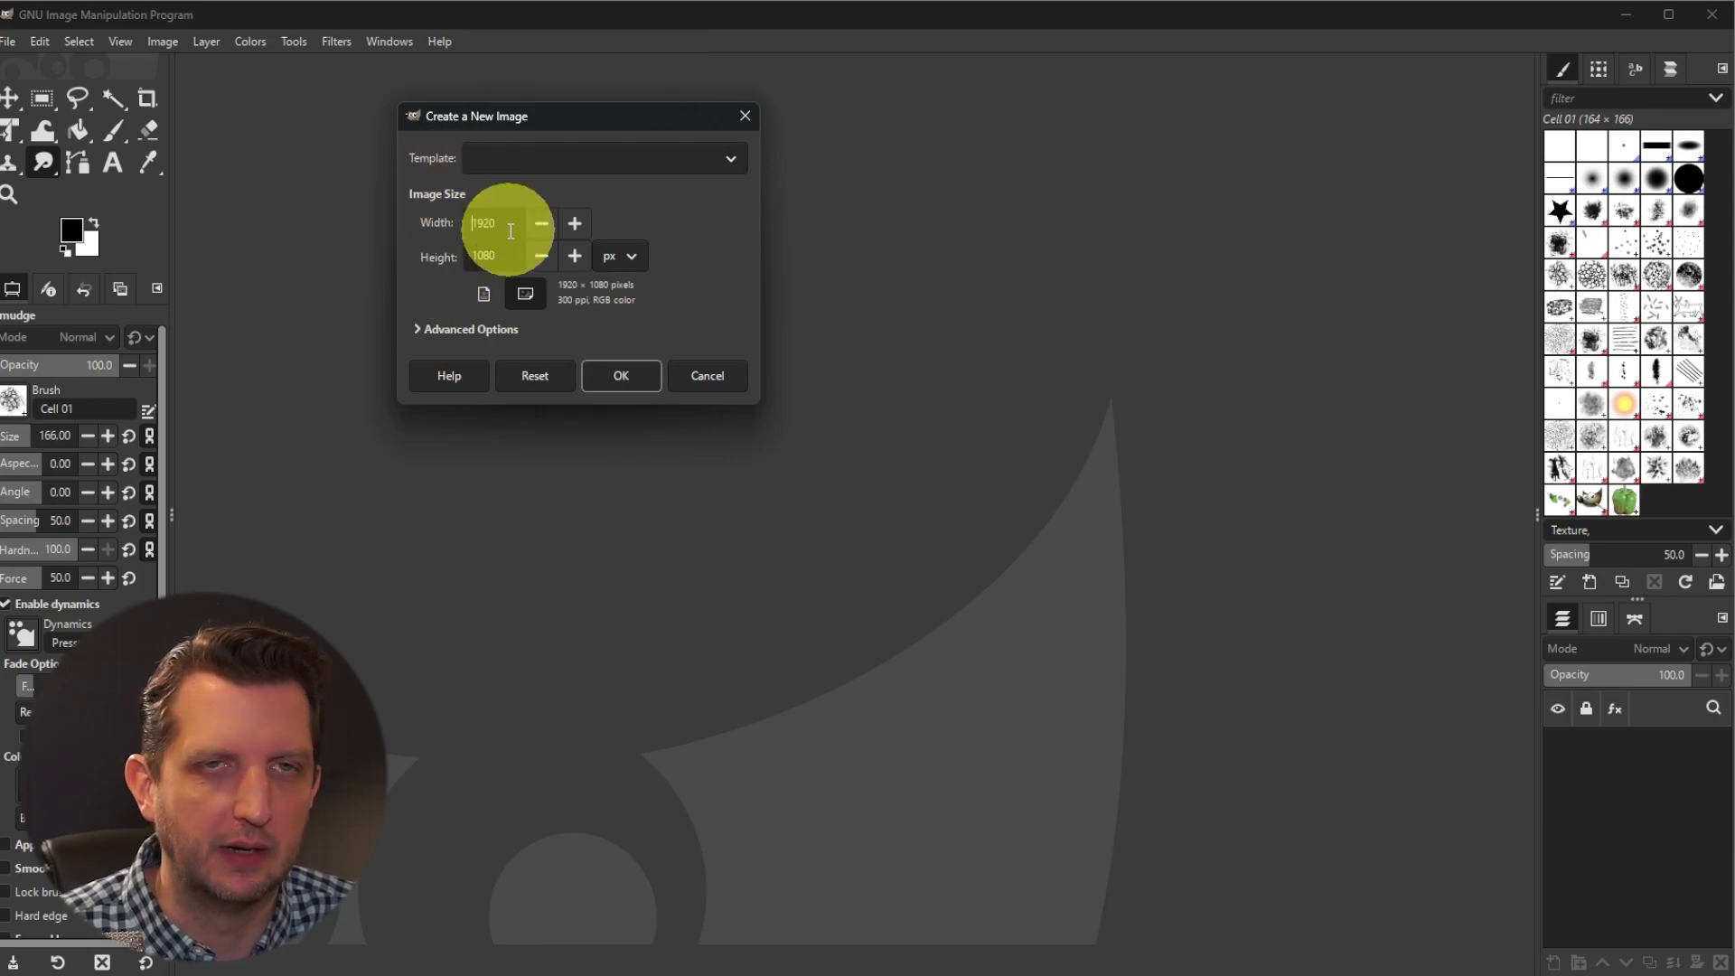
left_click_drag(497, 222, 460, 221)
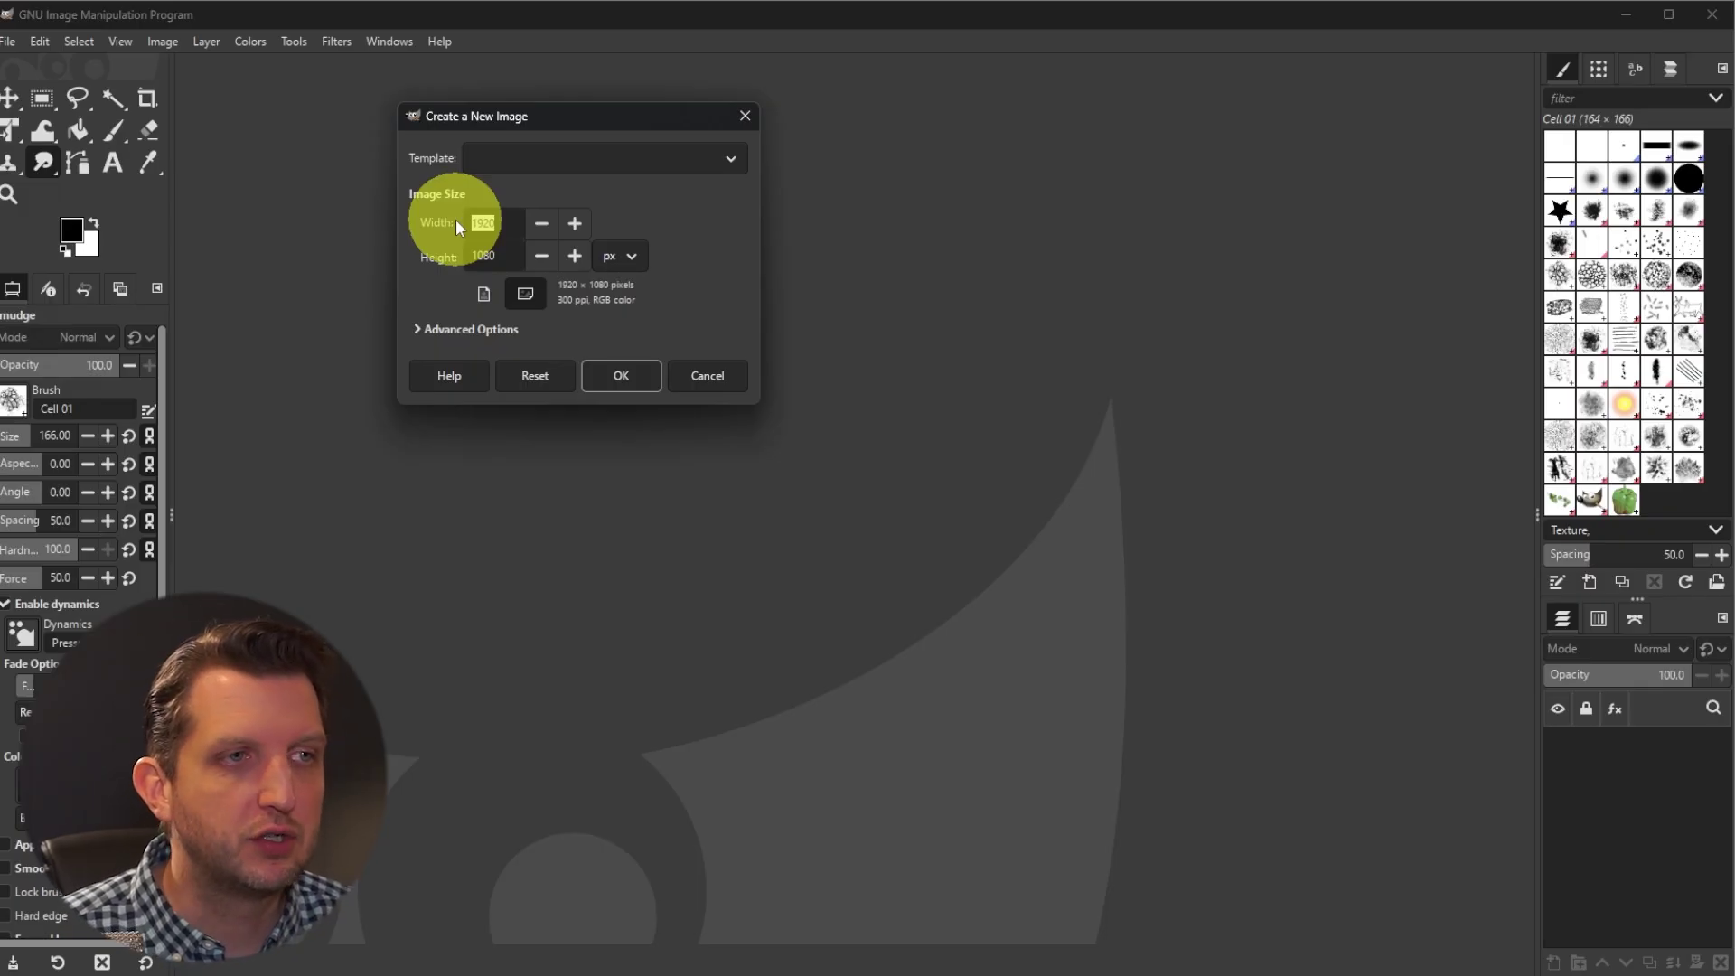
type("192")
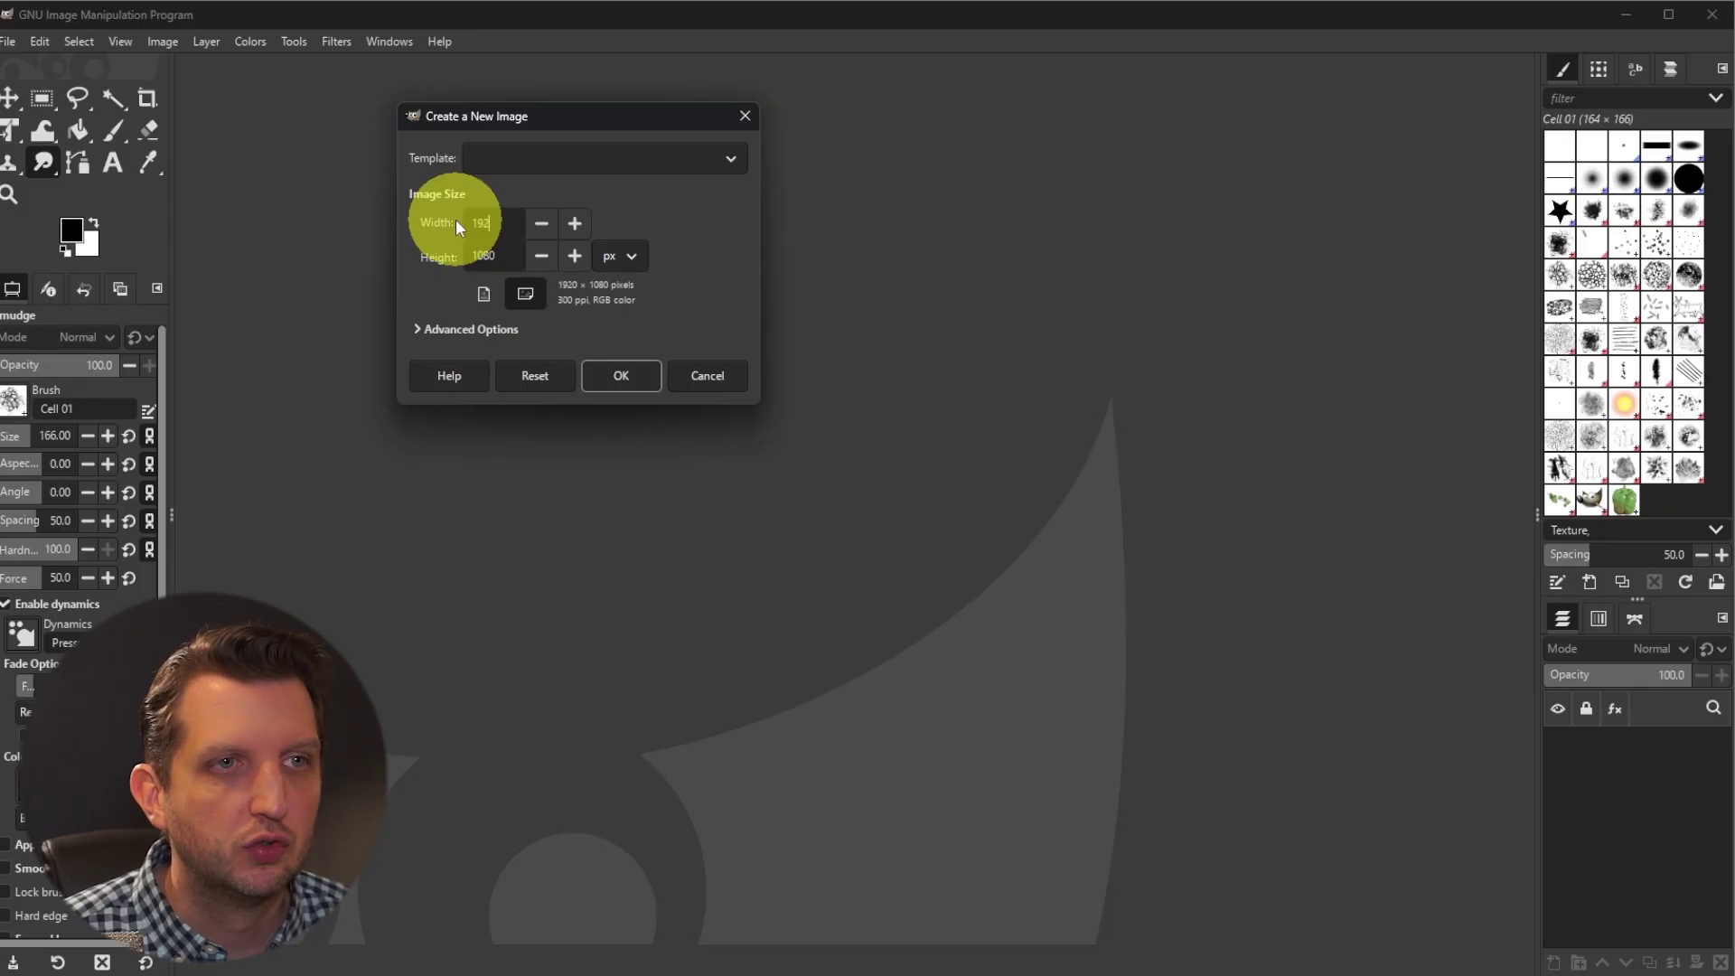
type("0")
key("Tab")
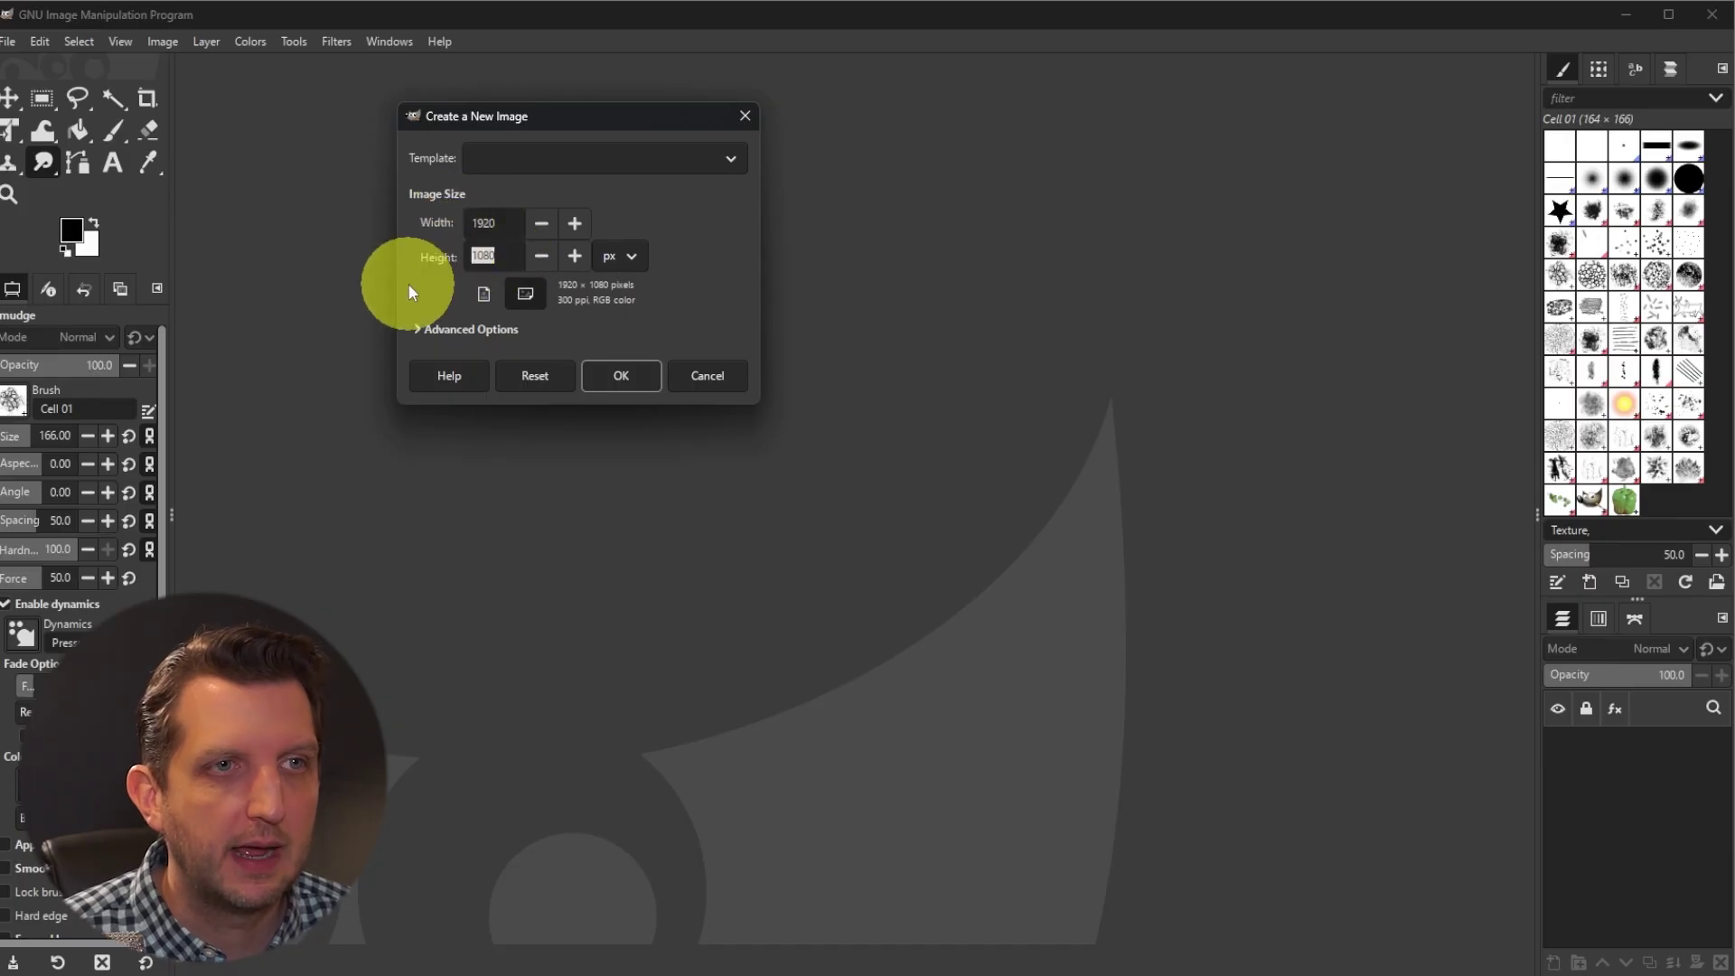
left_click(640, 260)
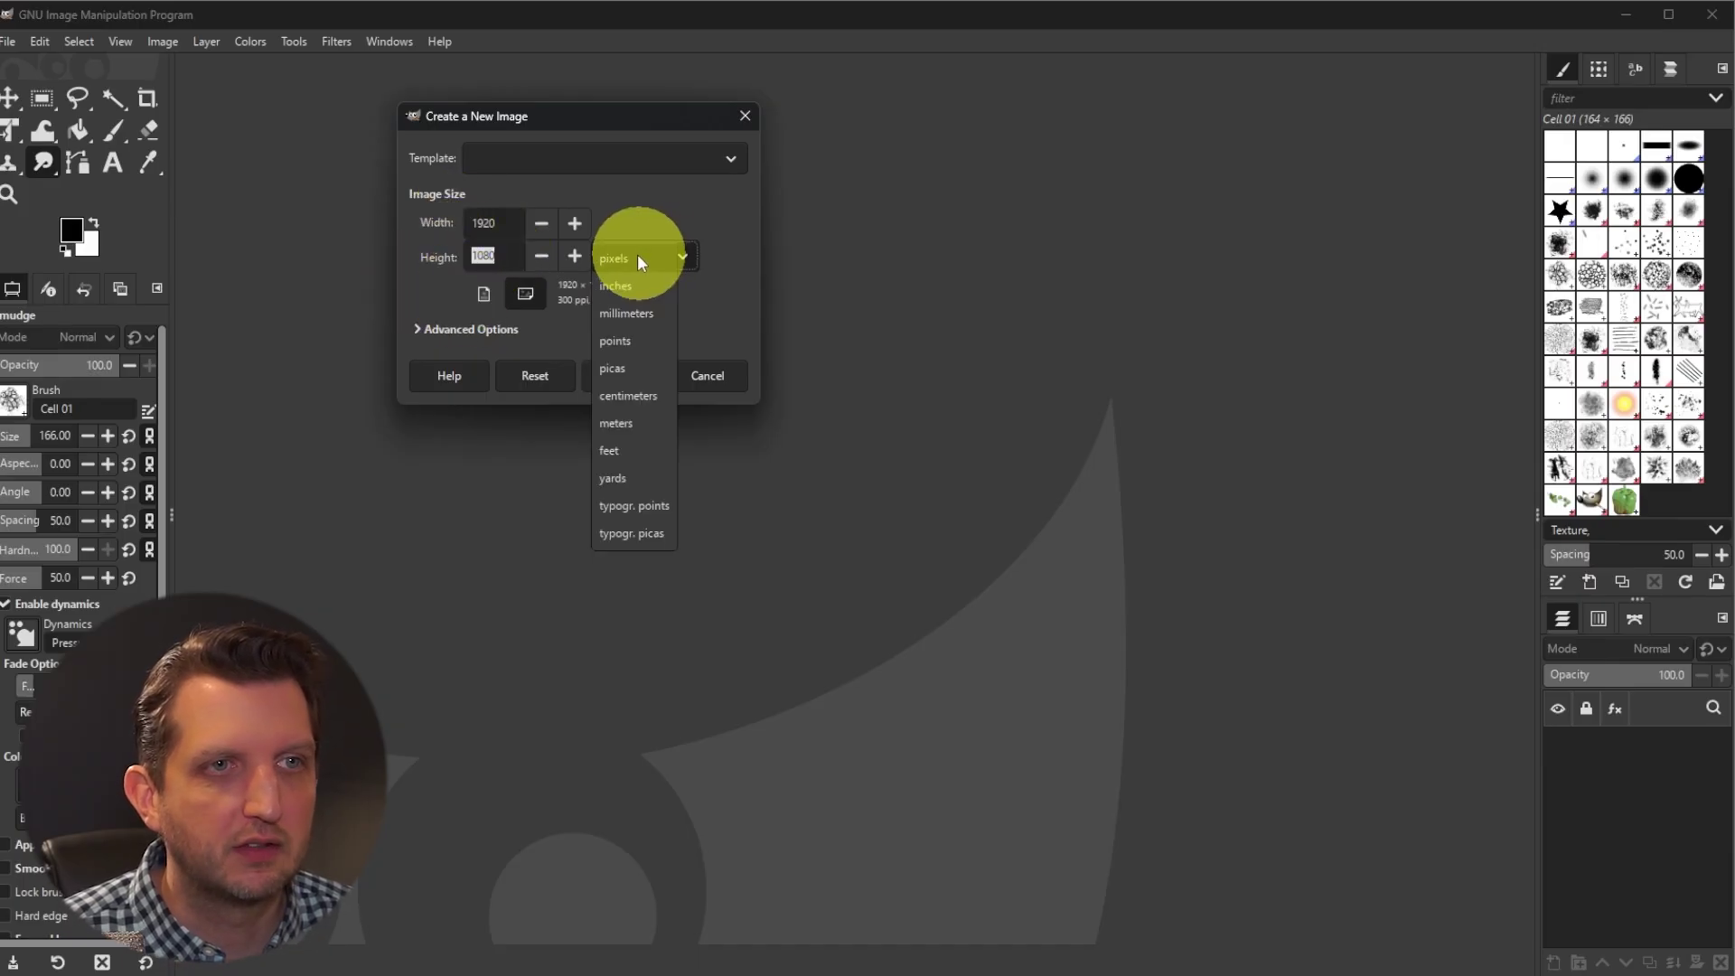
left_click(682, 208)
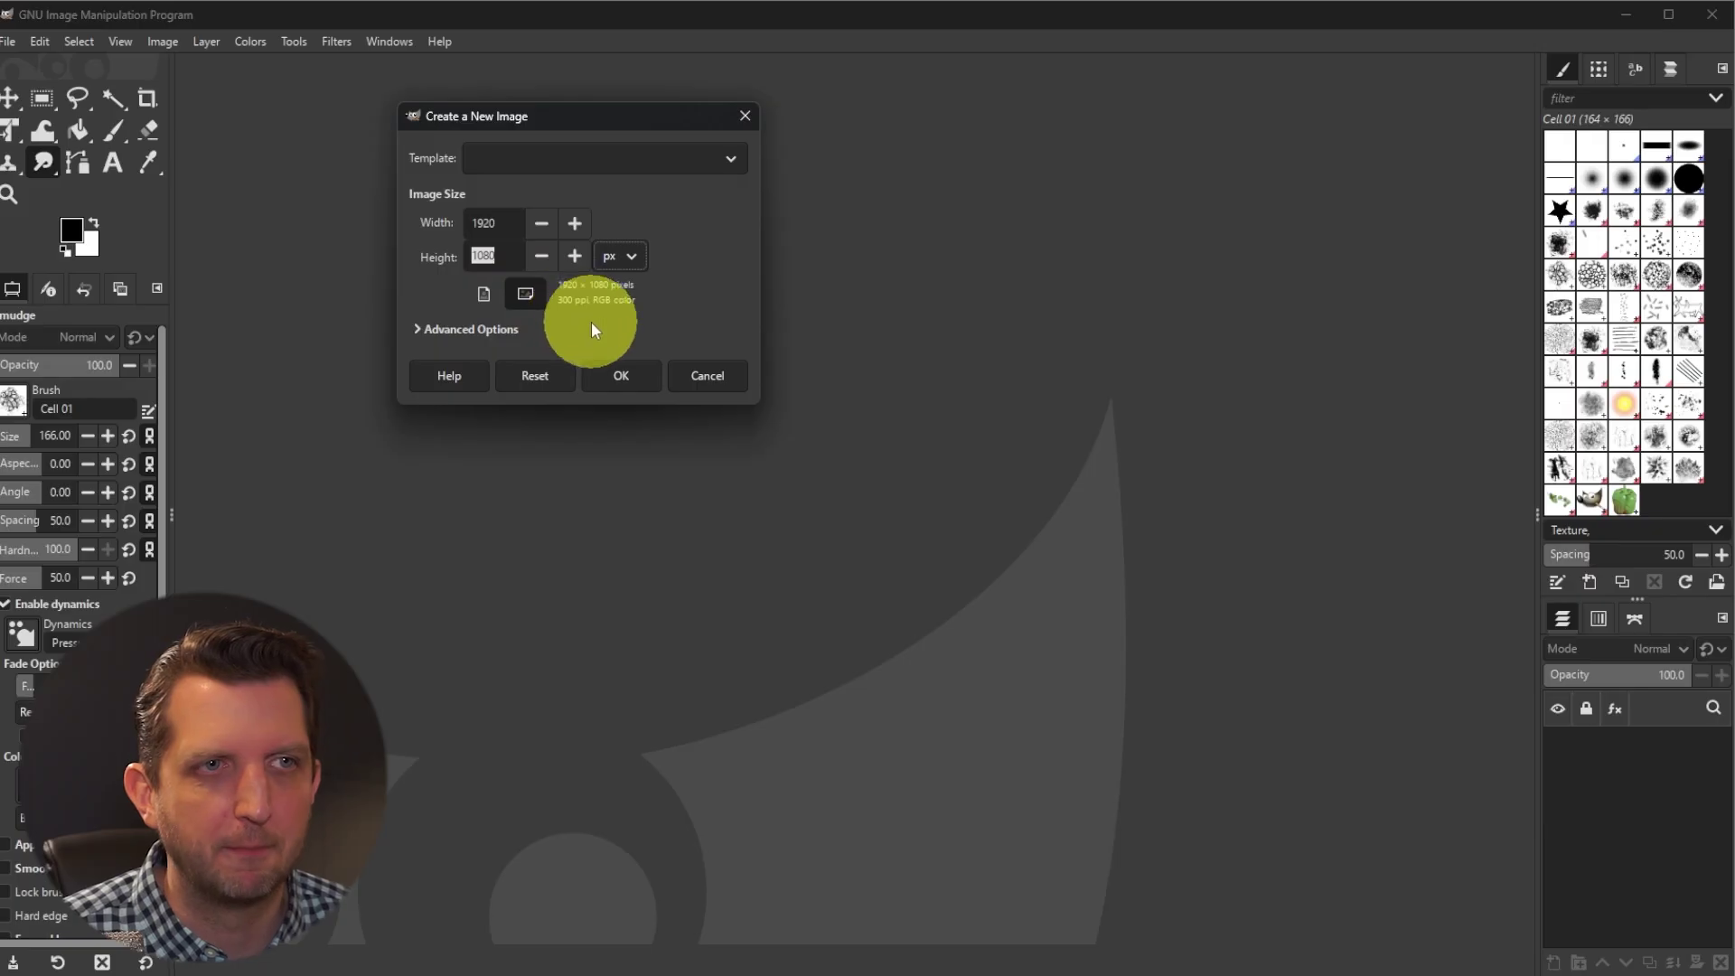
left_click(626, 372)
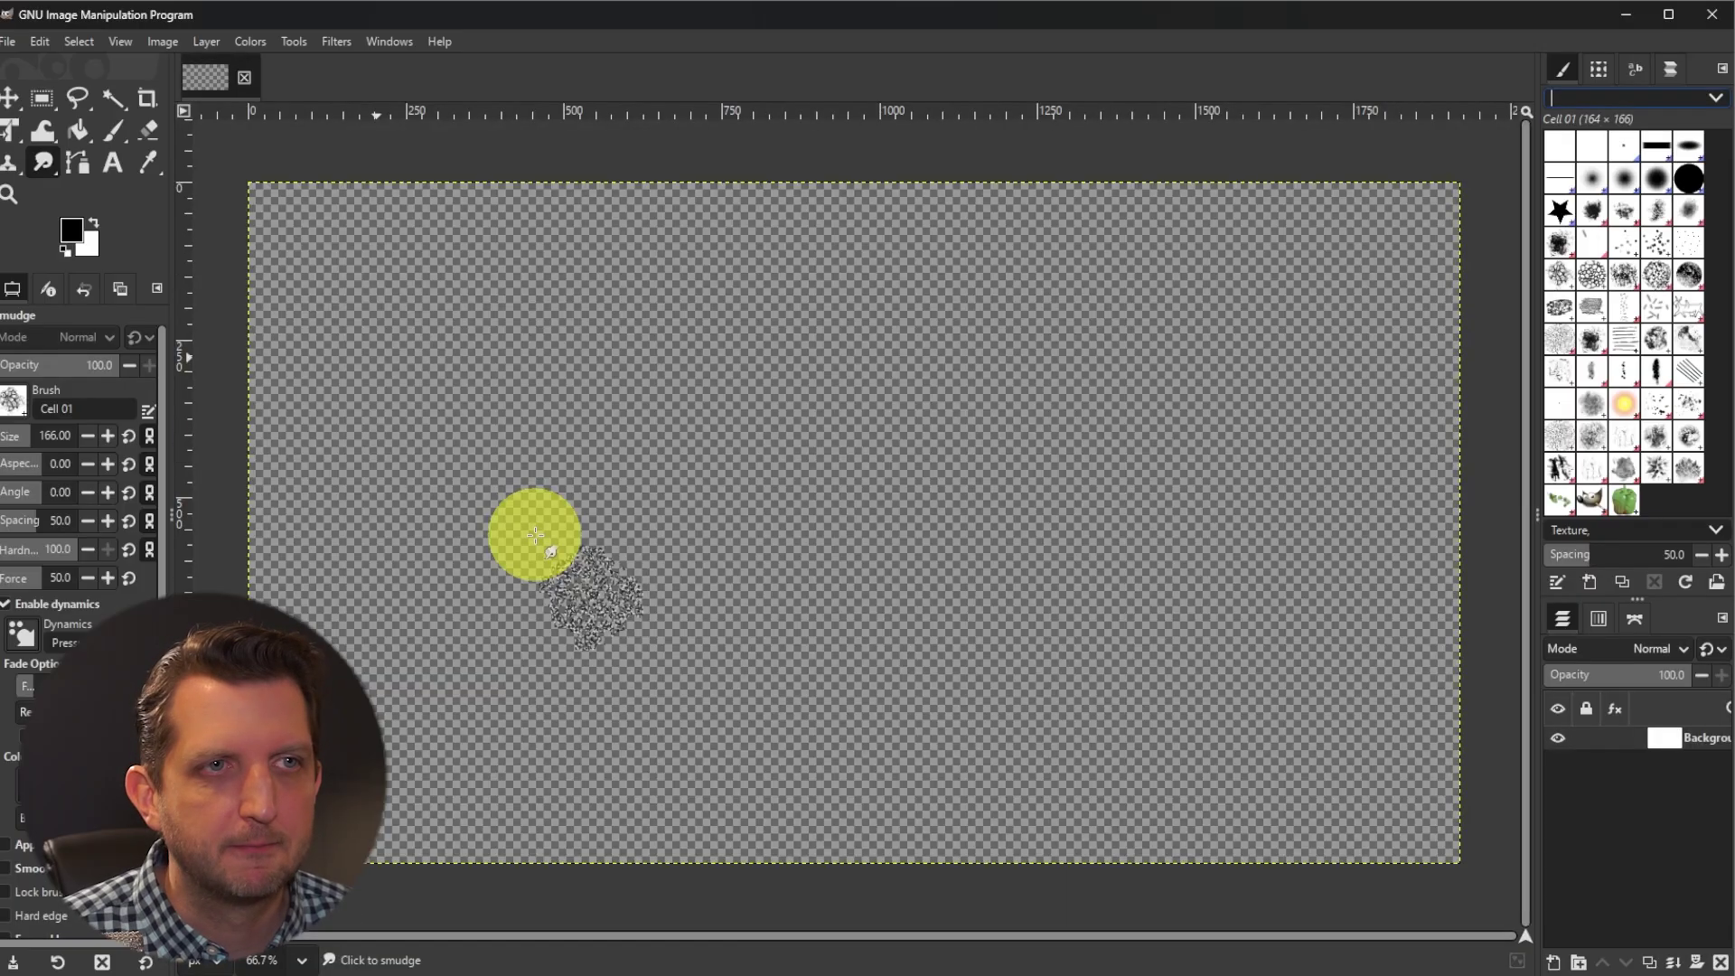
key("m")
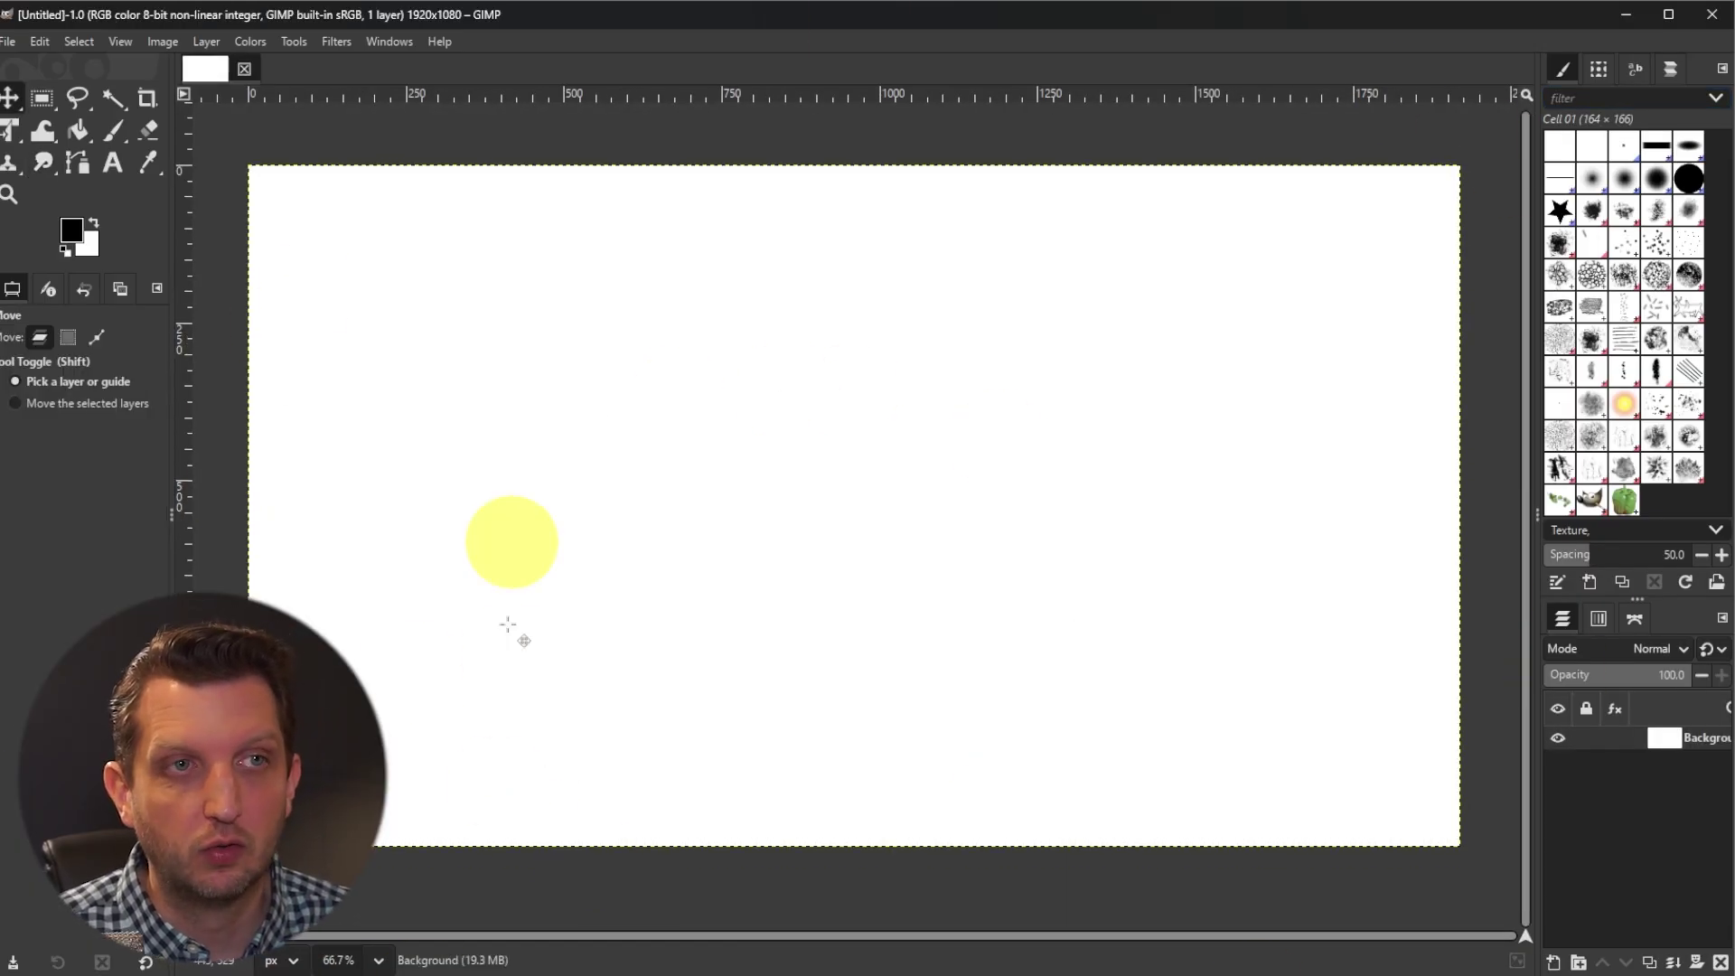
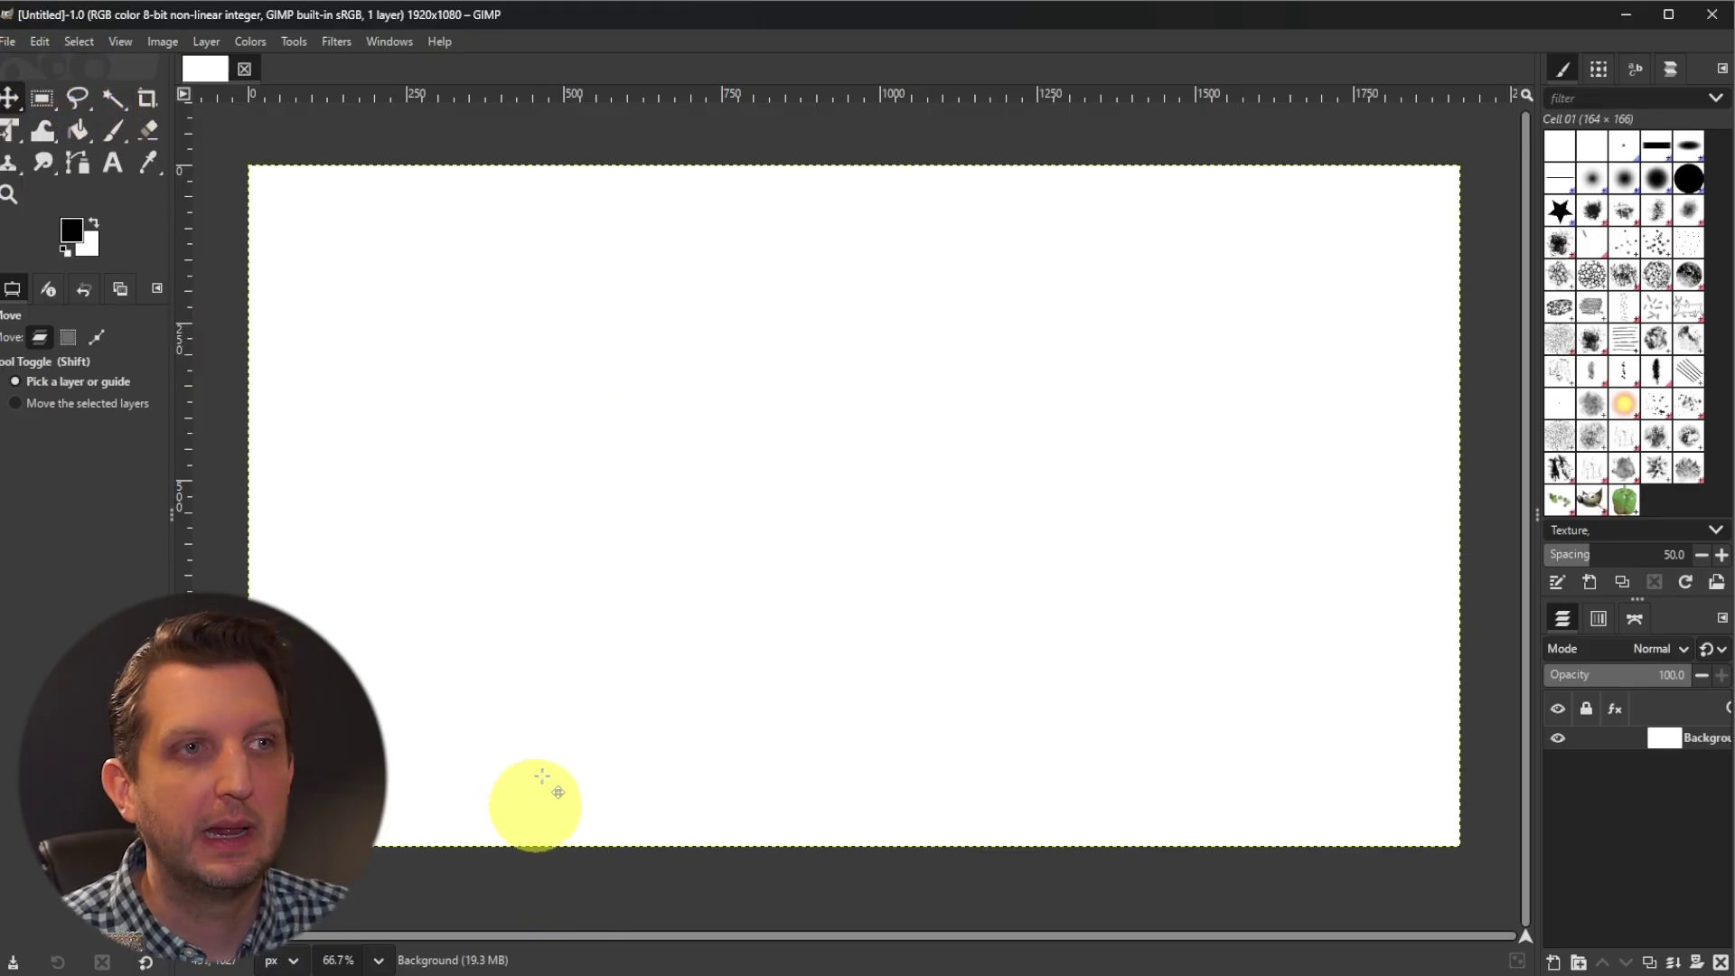
Add DSC01953.JPG from the 03_HF_Graphics/HF Photos folder as a new layer and shift it slightly down and left
left_click(10, 44)
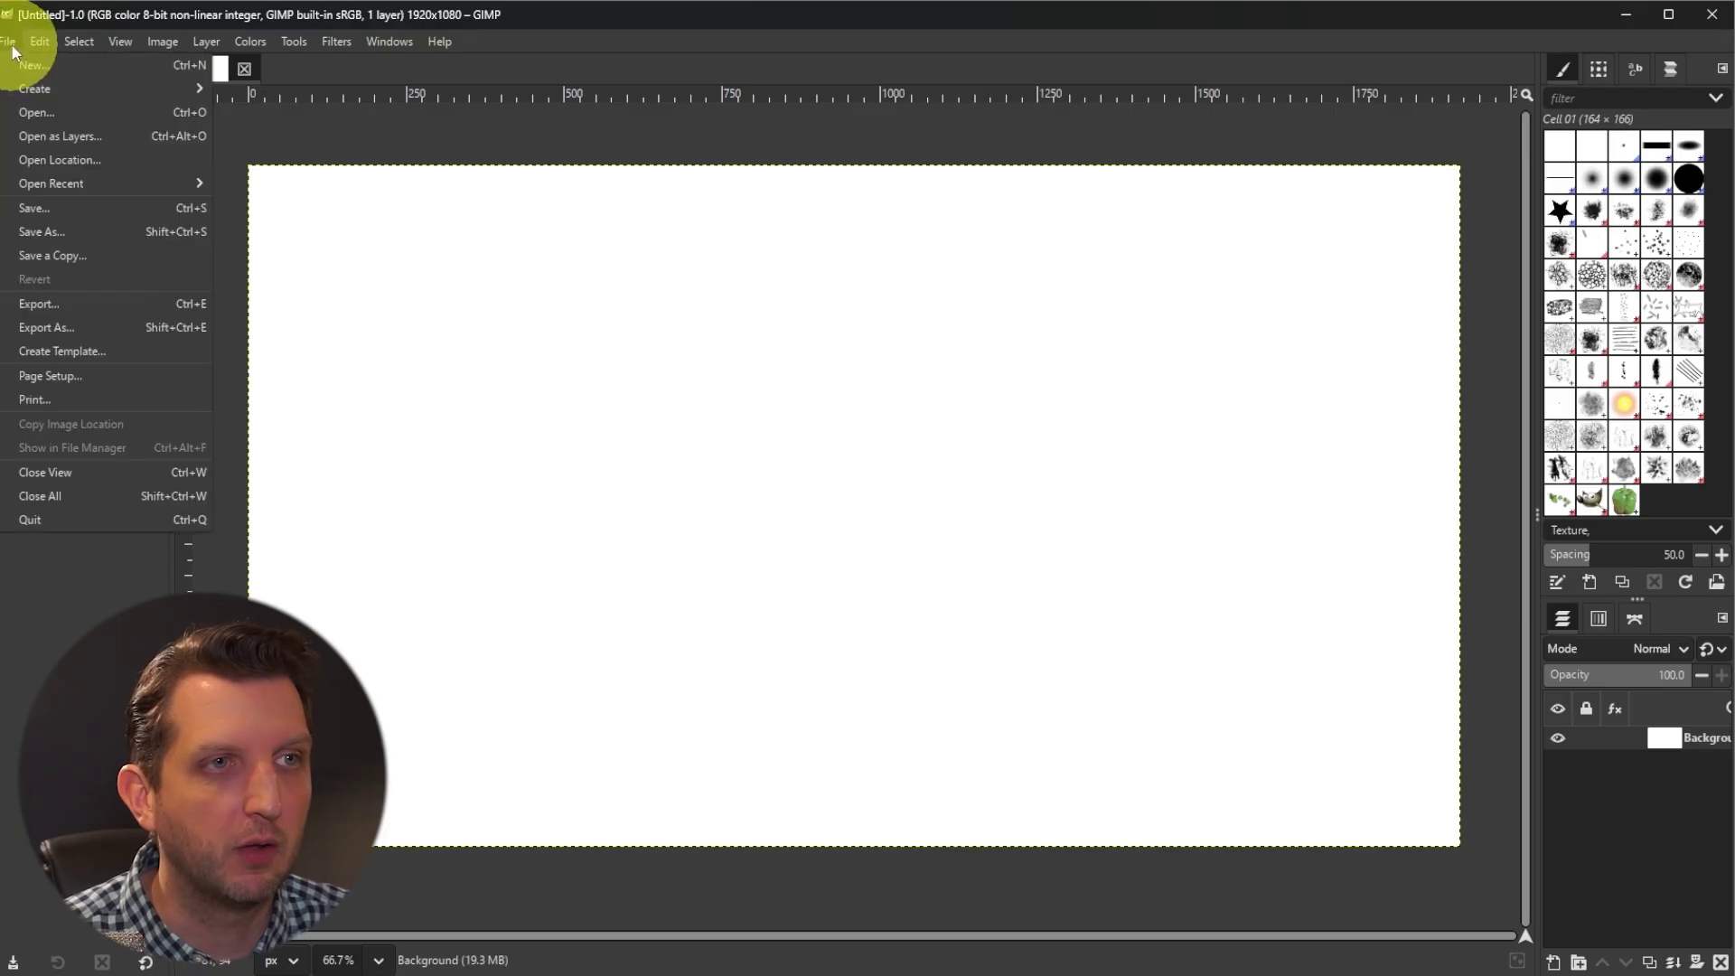
left_click(42, 136)
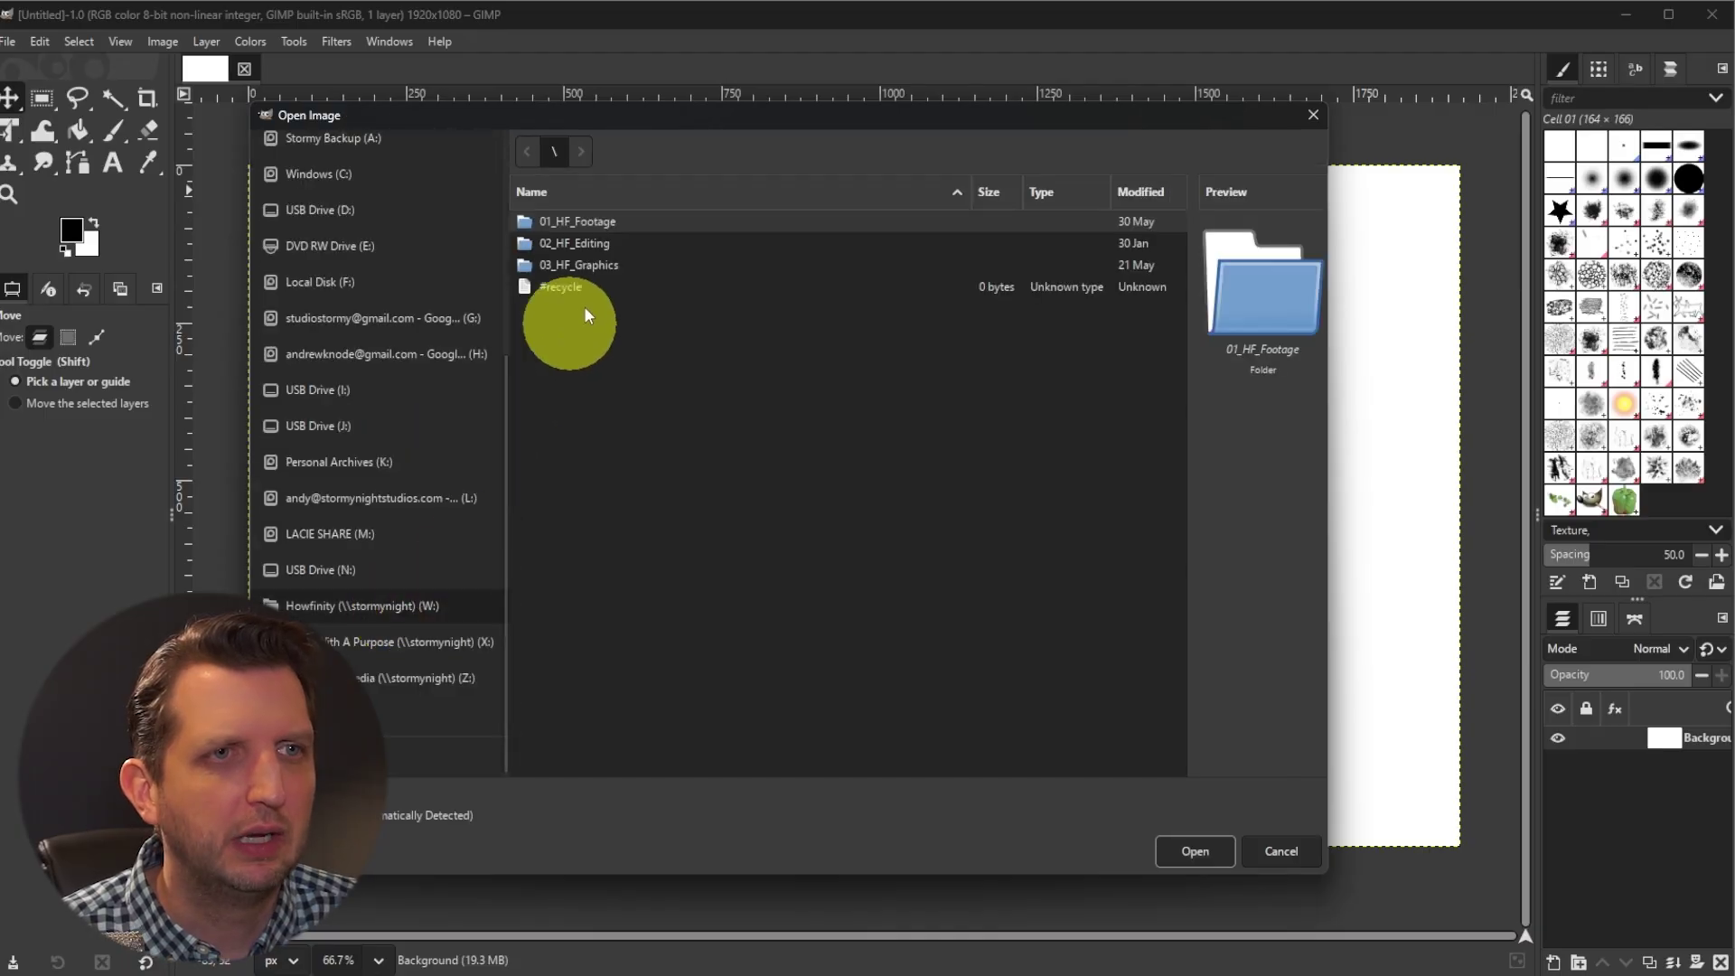
left_click(611, 265)
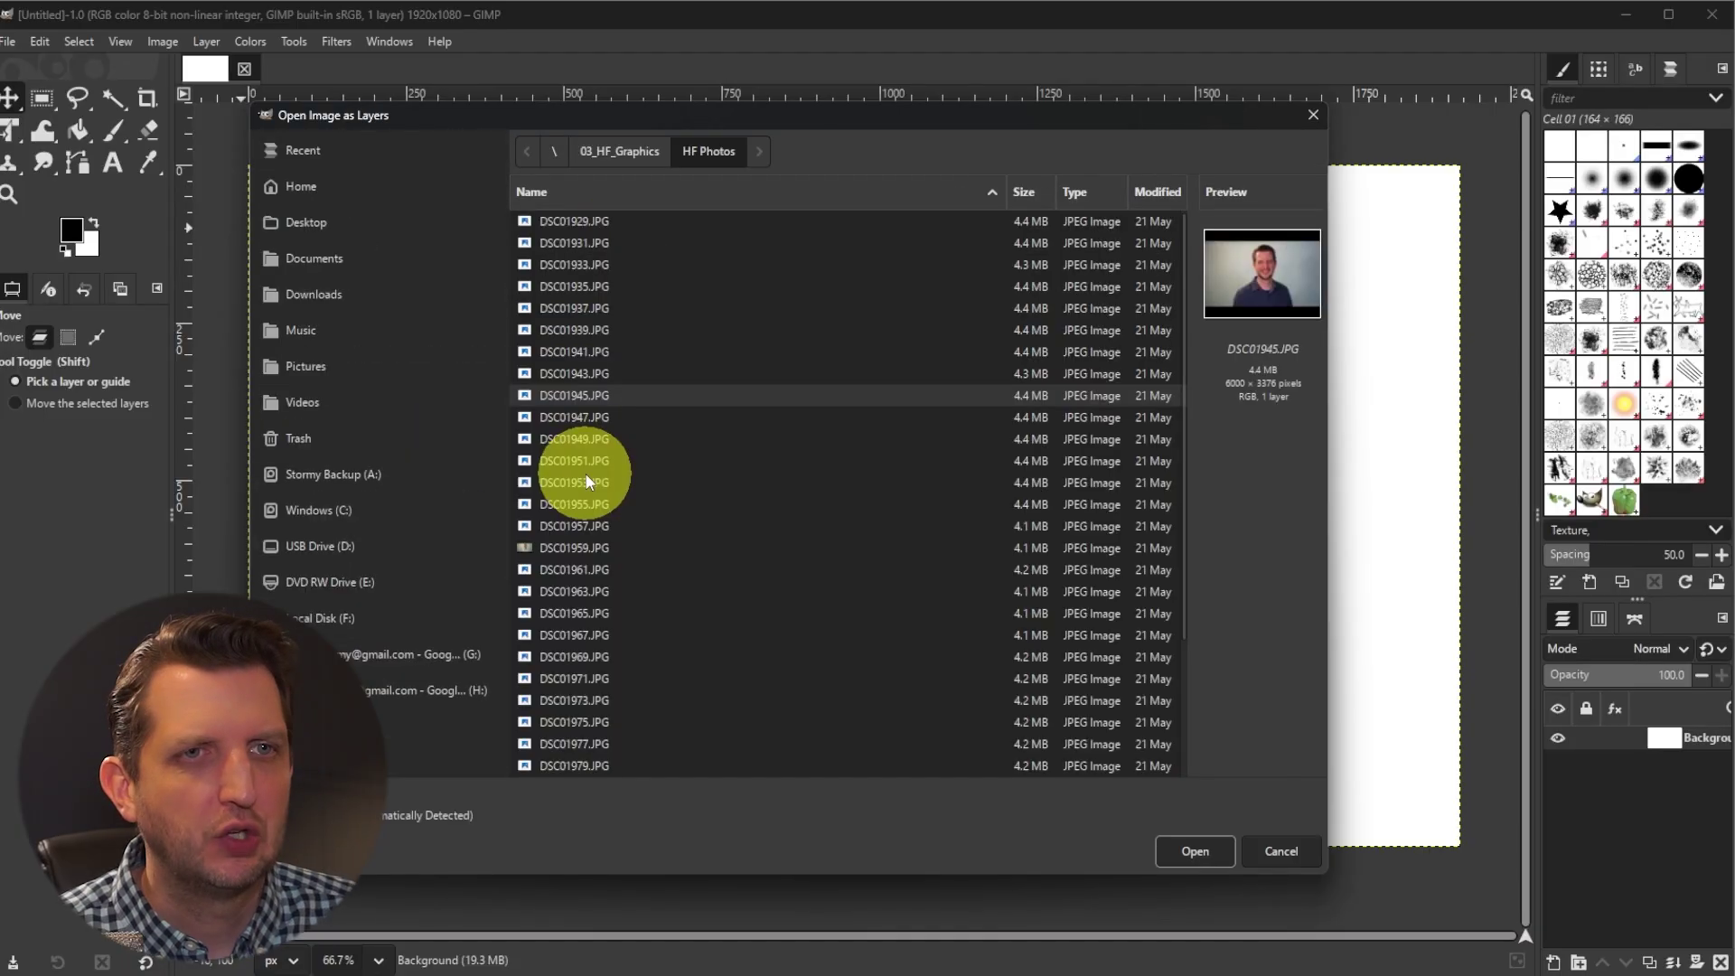
left_click(583, 479)
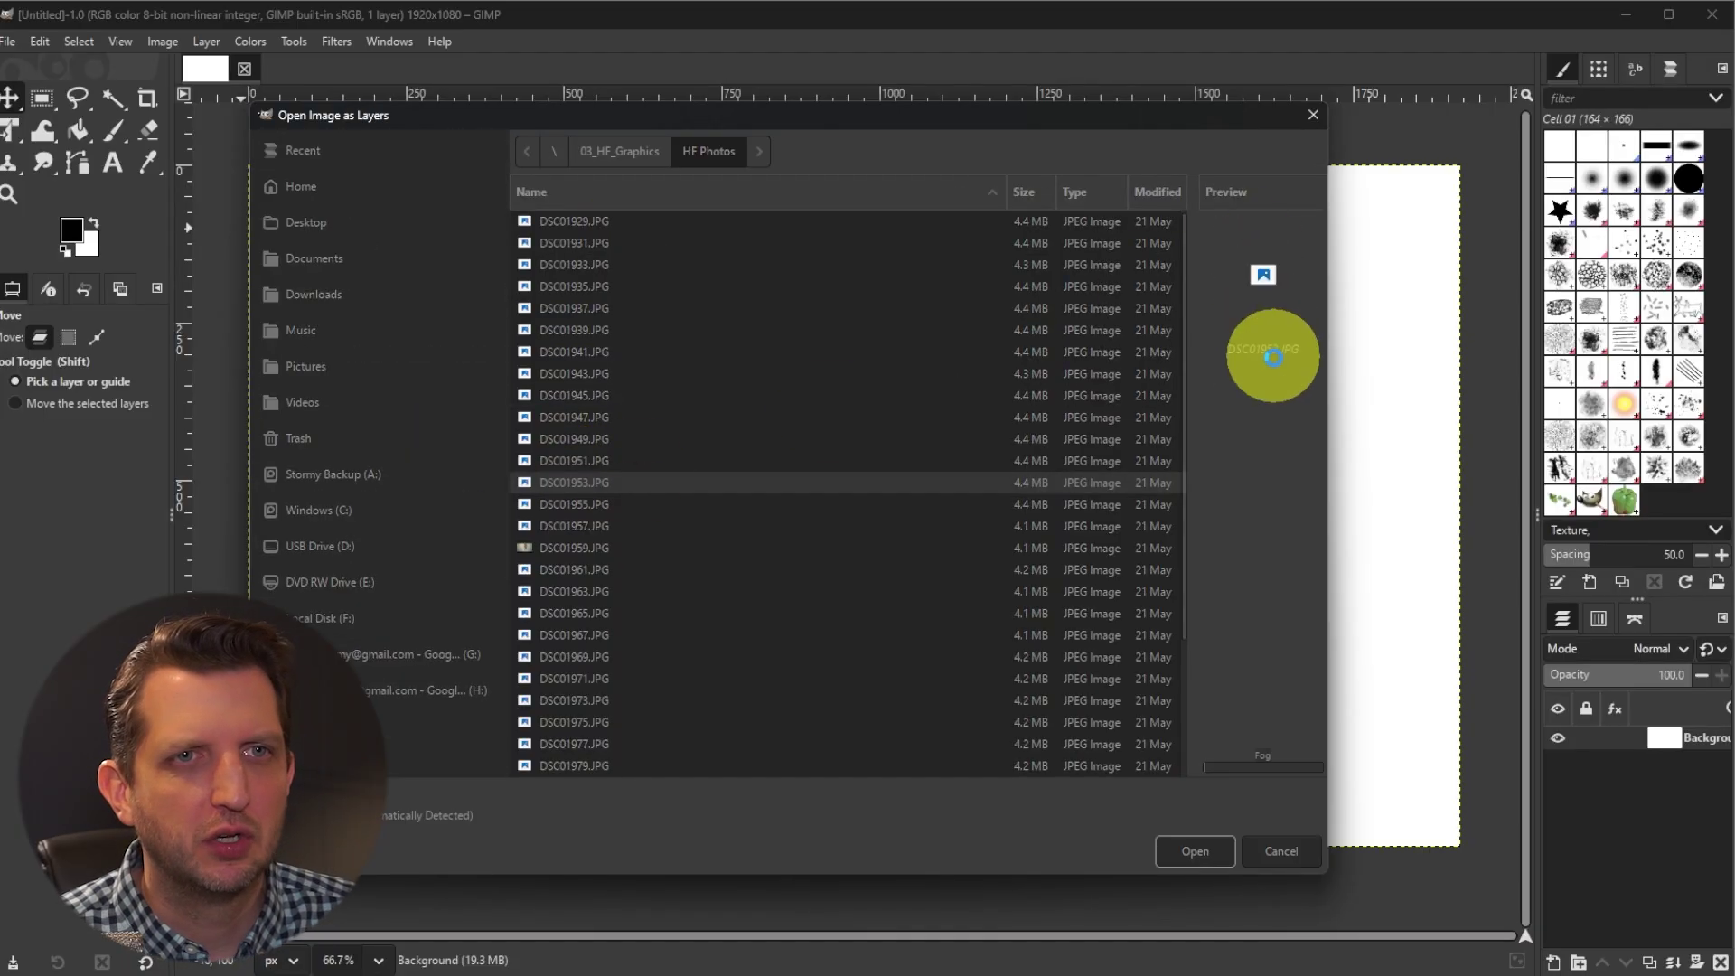
left_click(1277, 242)
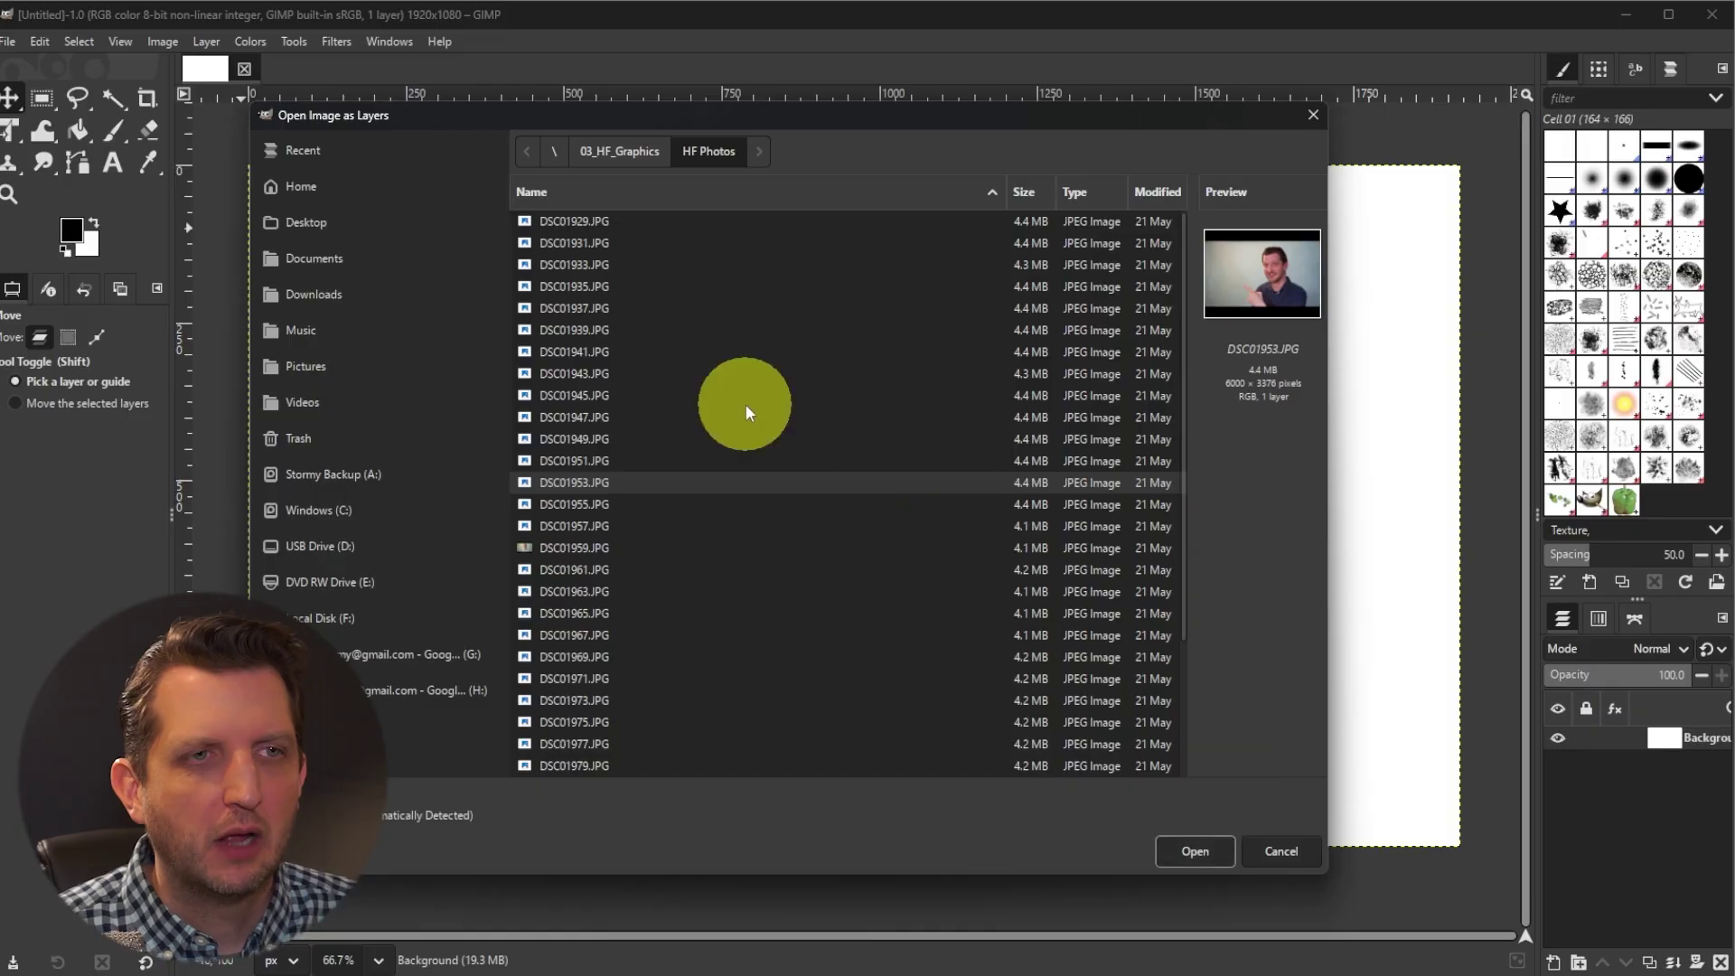
left_click(1195, 854)
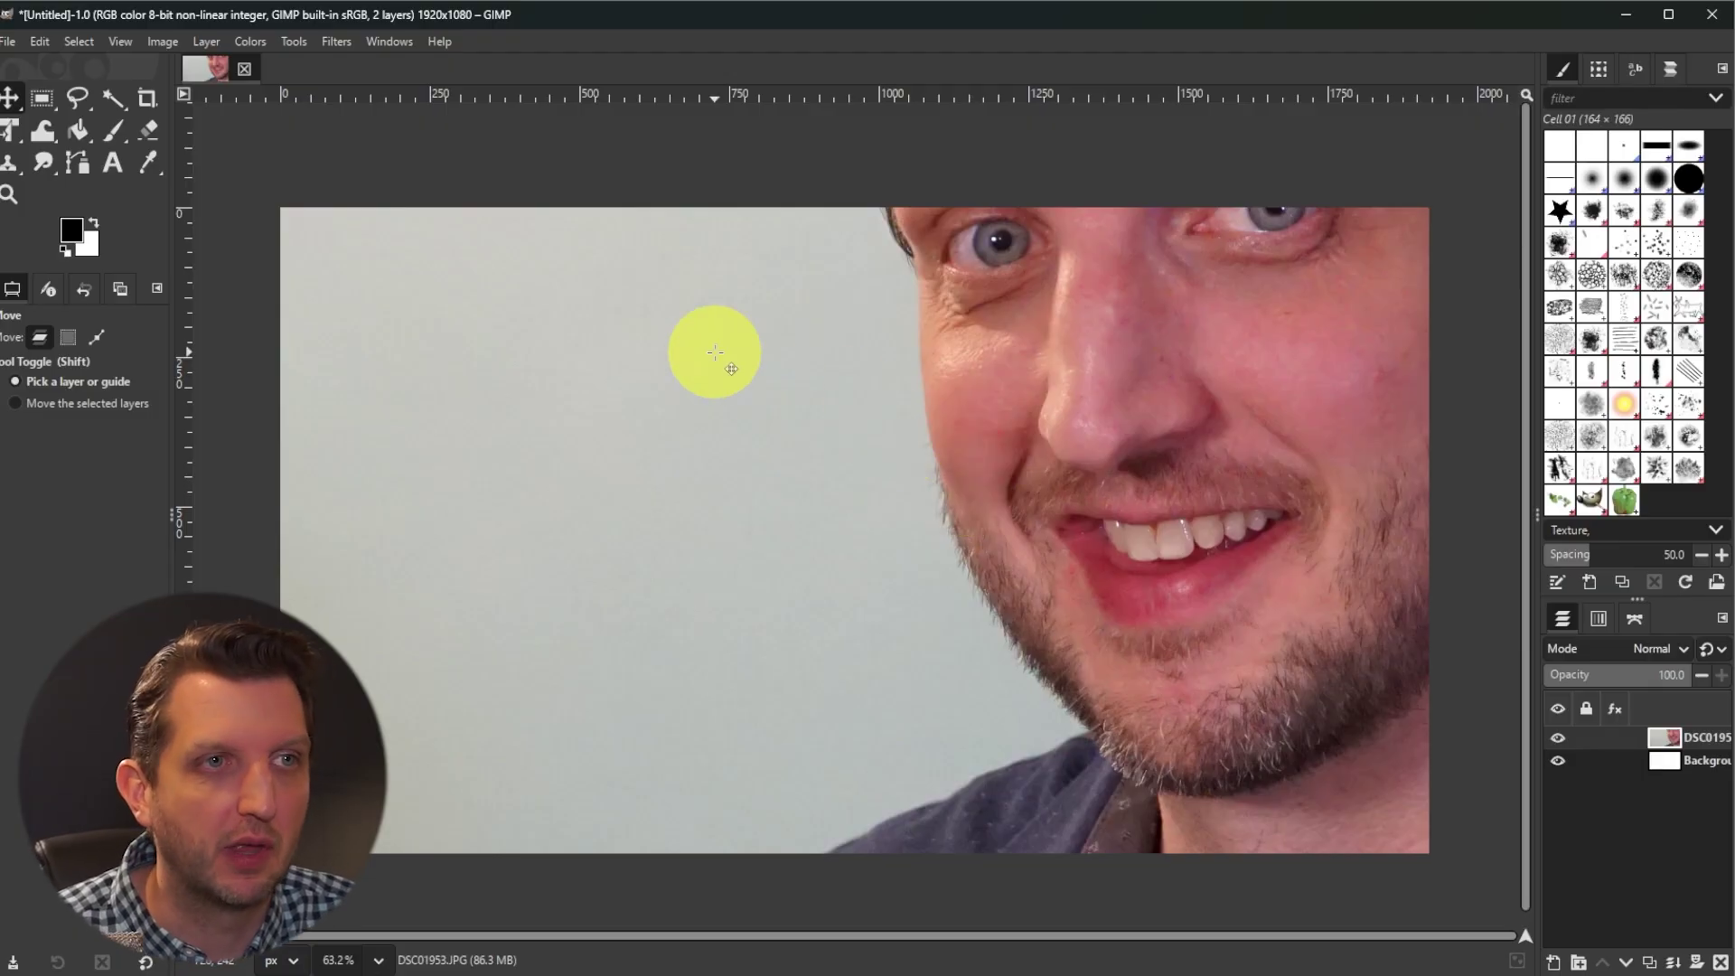
left_click_drag(714, 352, 697, 375)
Scale the DSC01953.JPG layer to 1920 px wide and 1080 px high
key("shift+e")
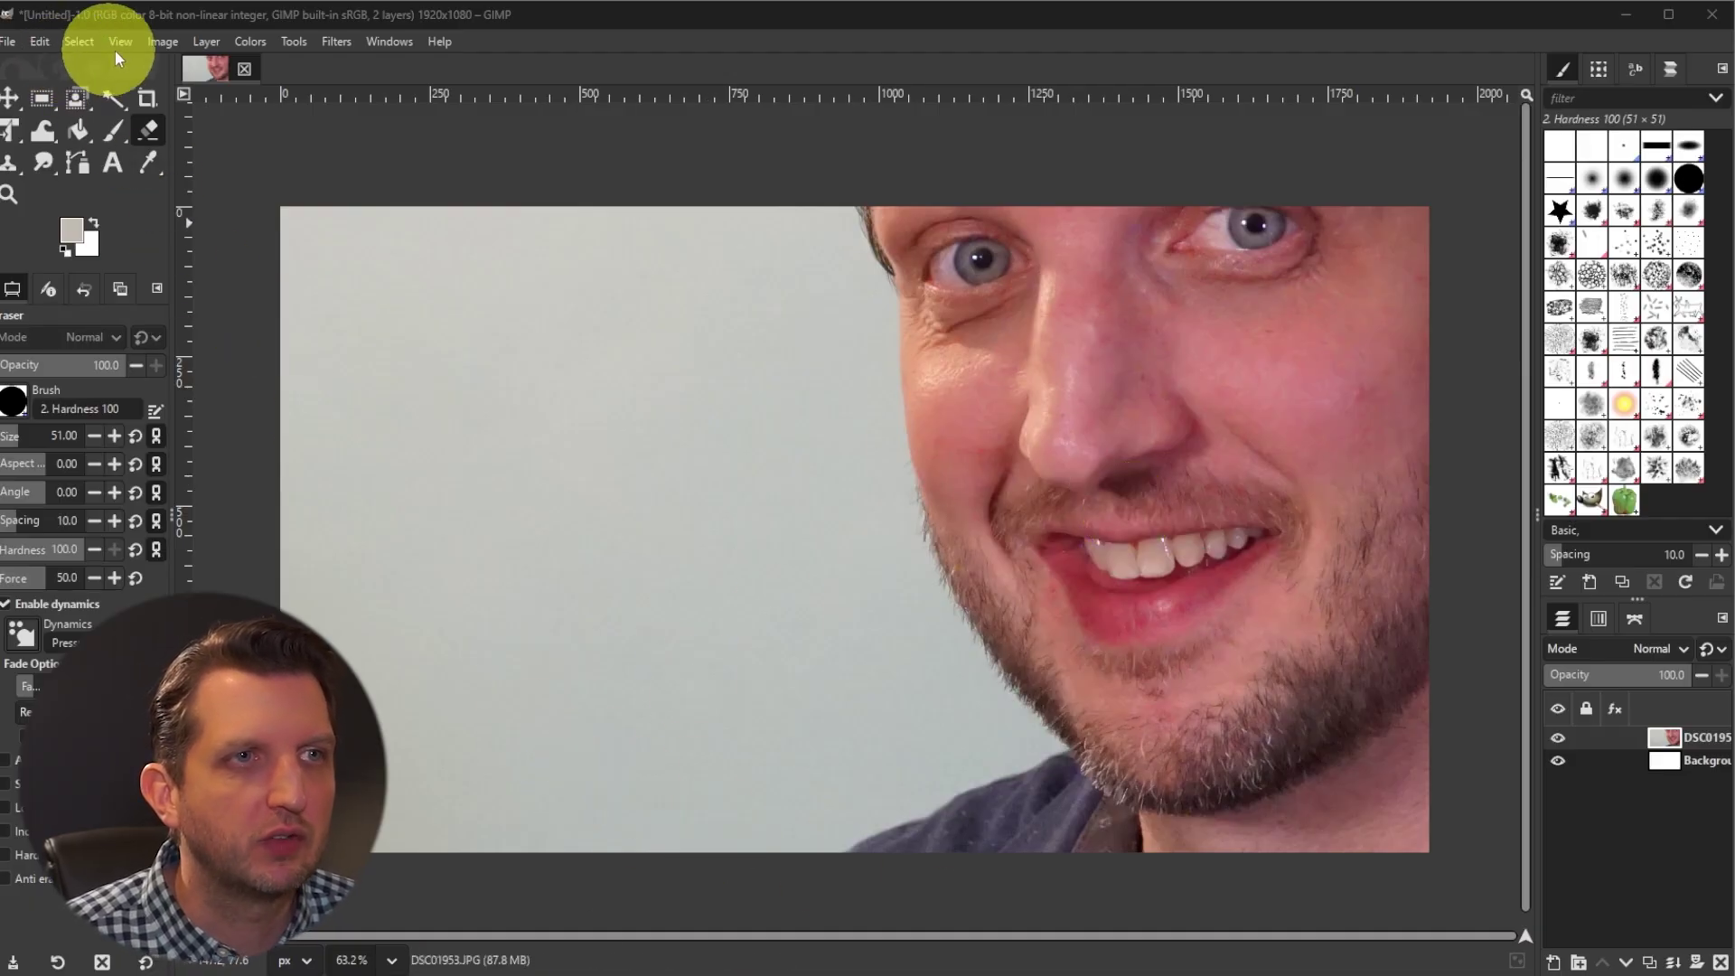
left_click(202, 41)
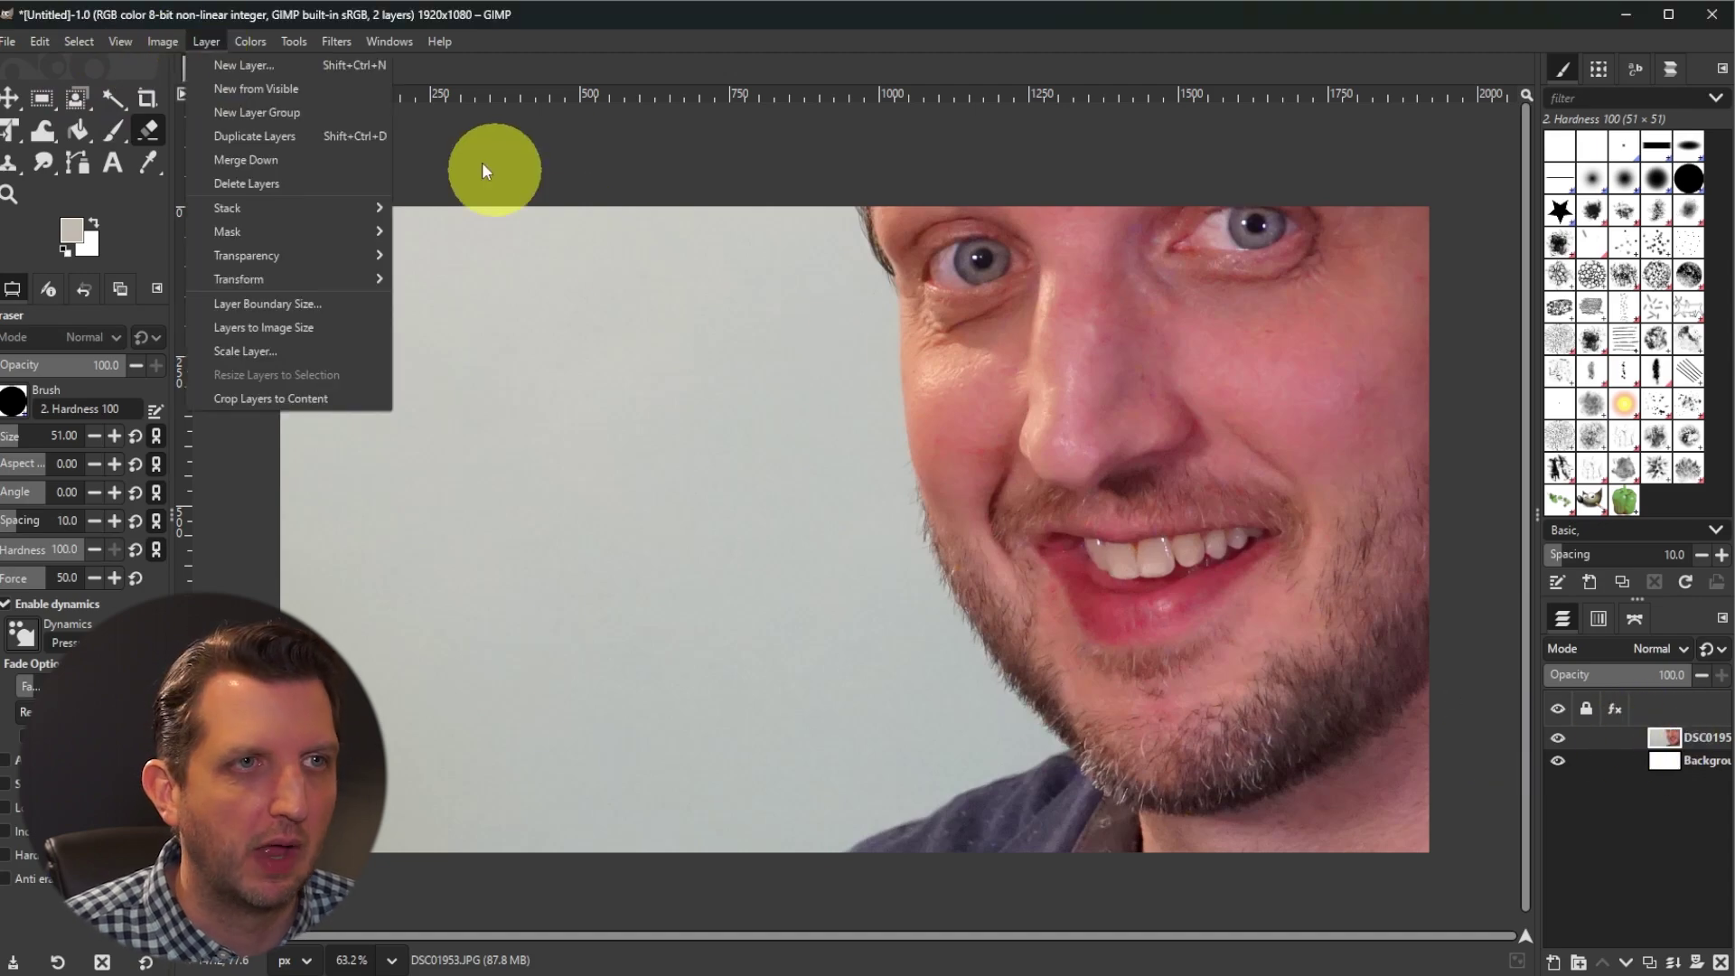
left_click(277, 349)
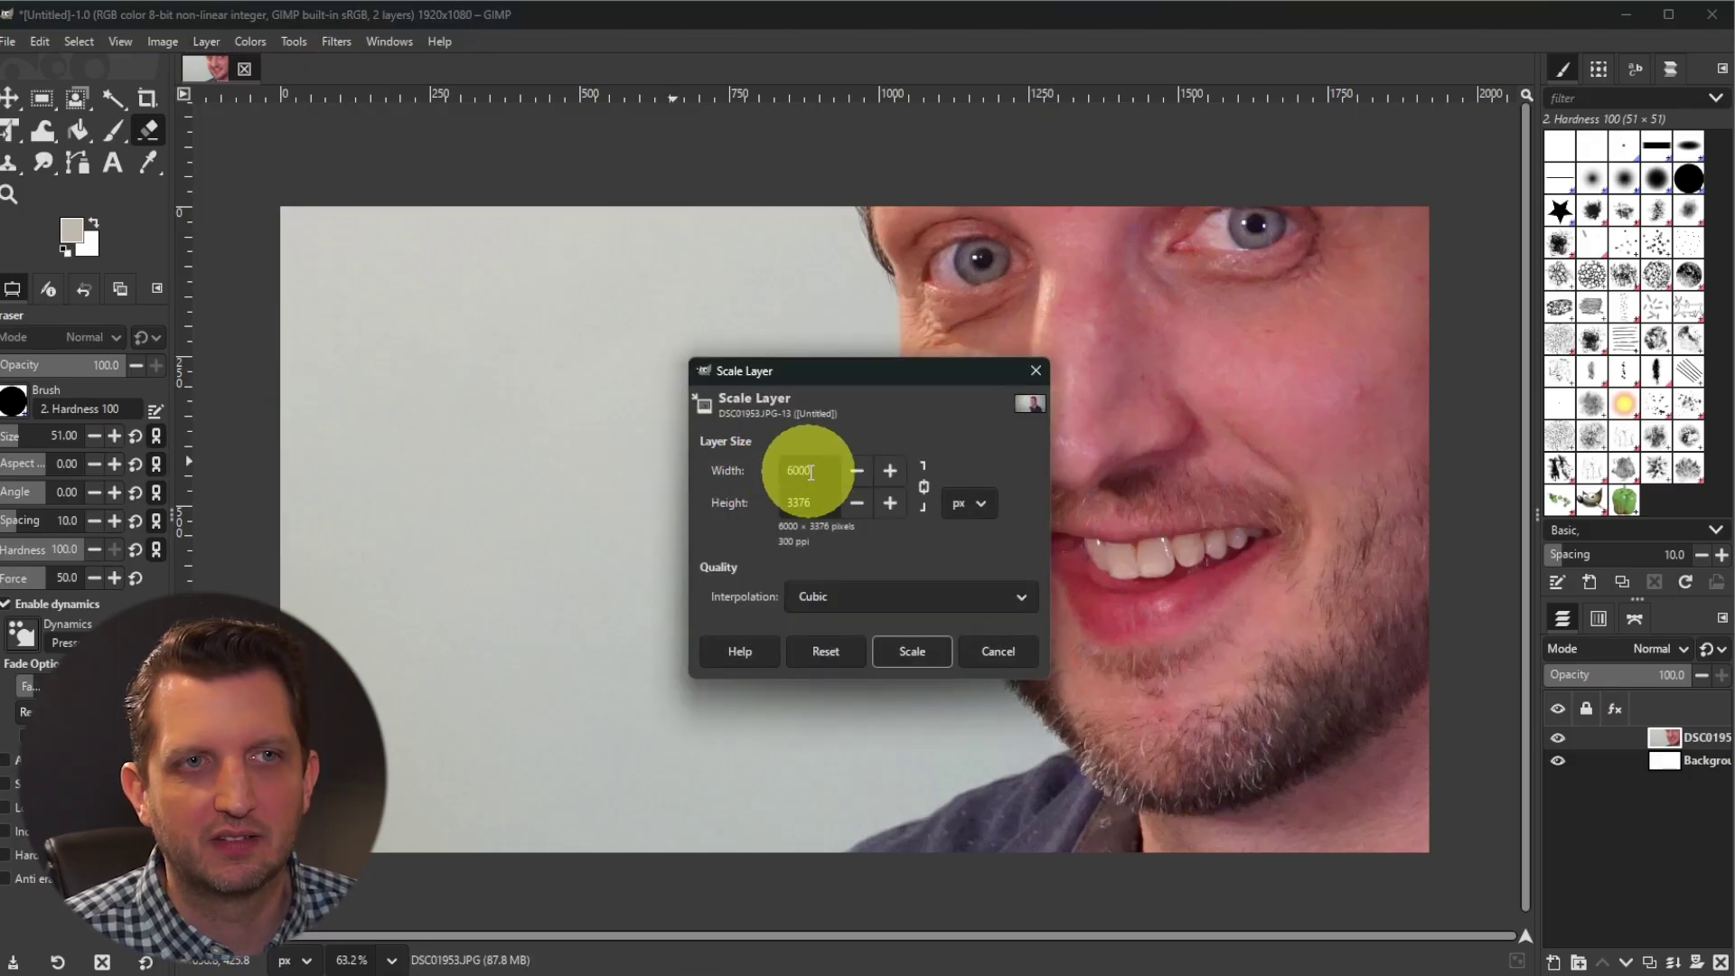
left_click_drag(813, 468, 743, 463)
type("1920")
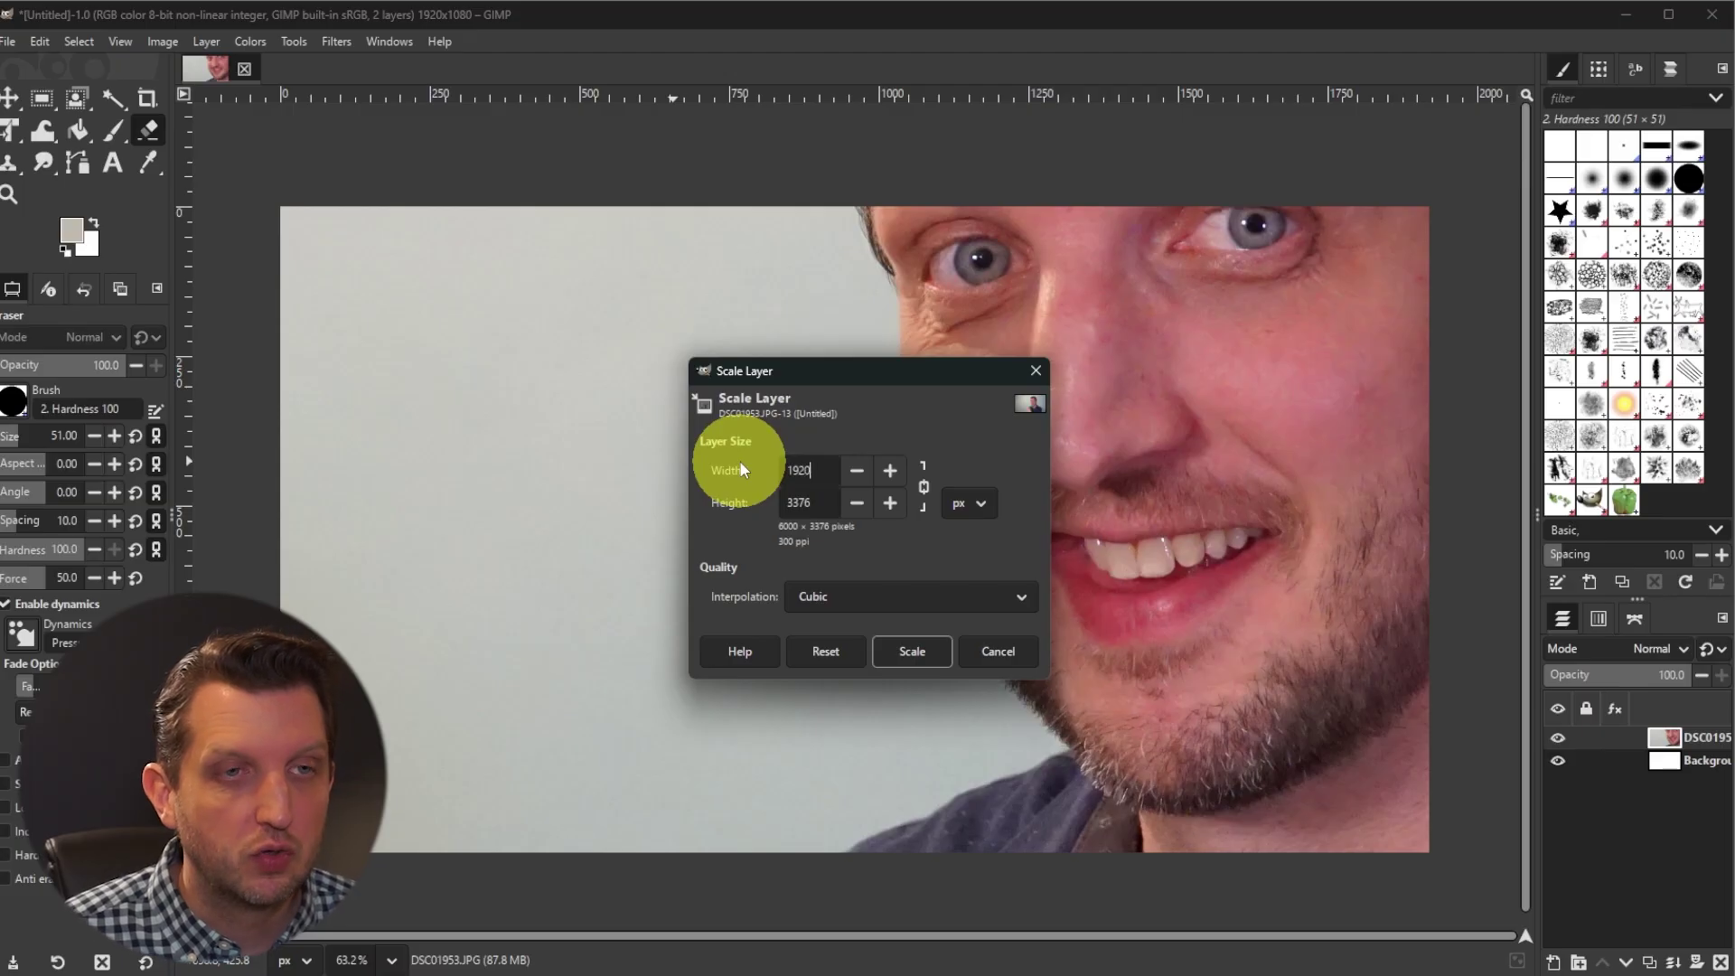
key("Tab")
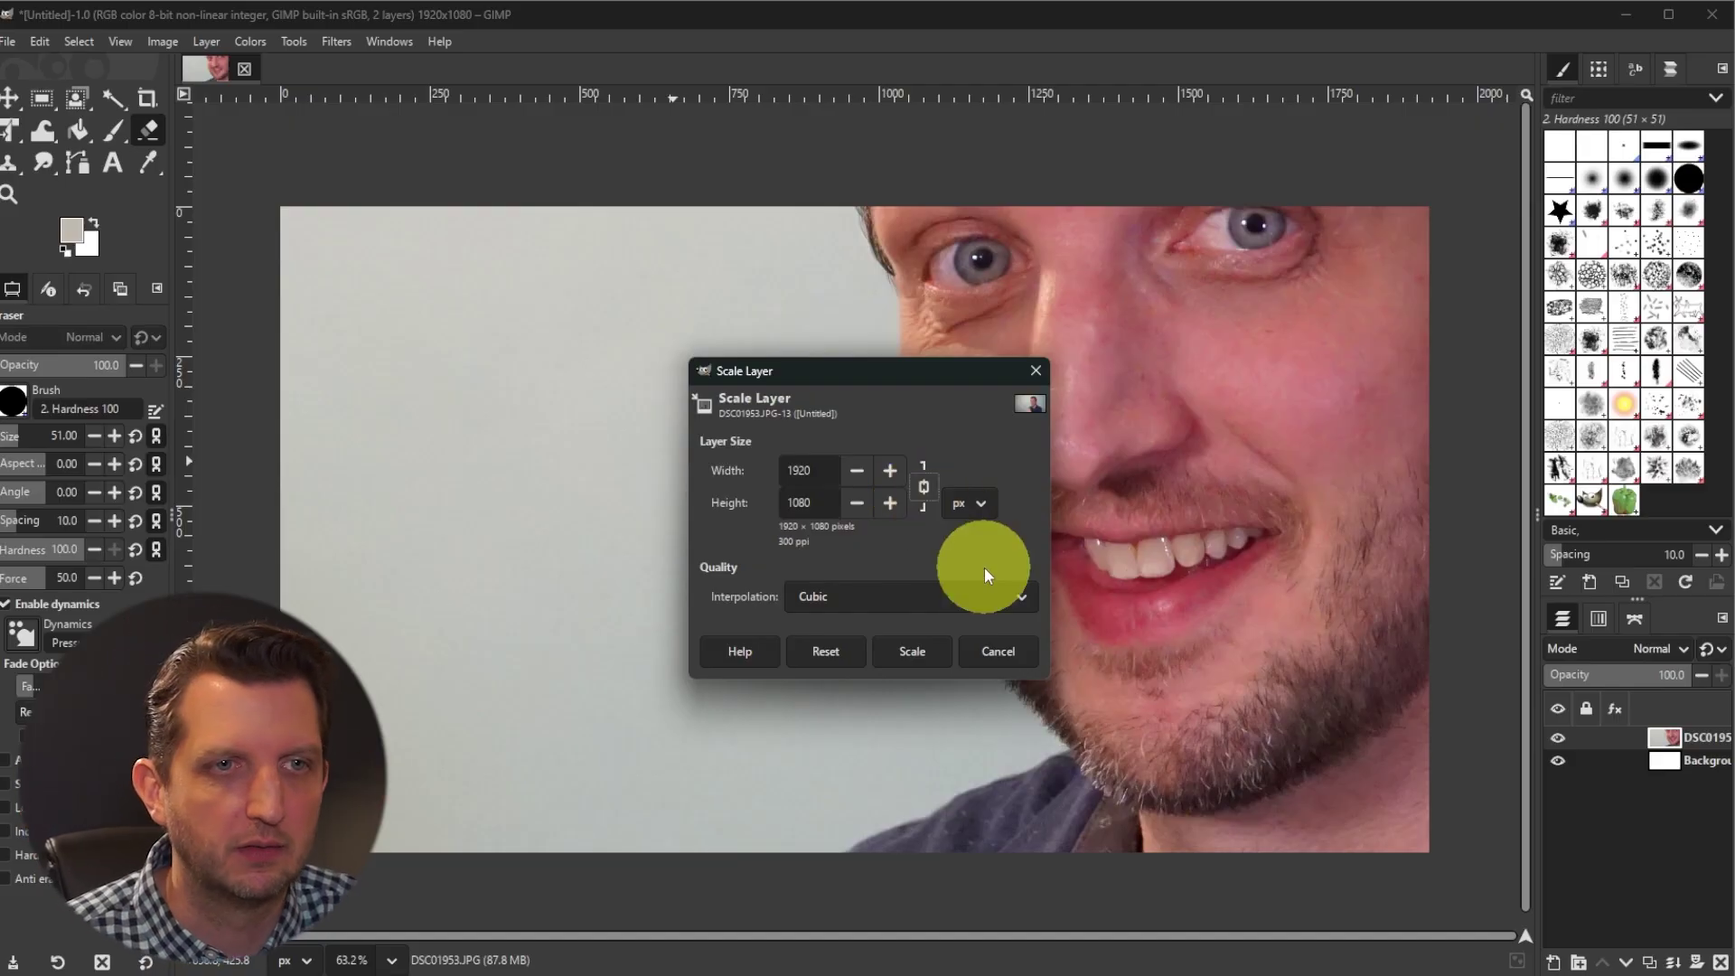
left_click(933, 651)
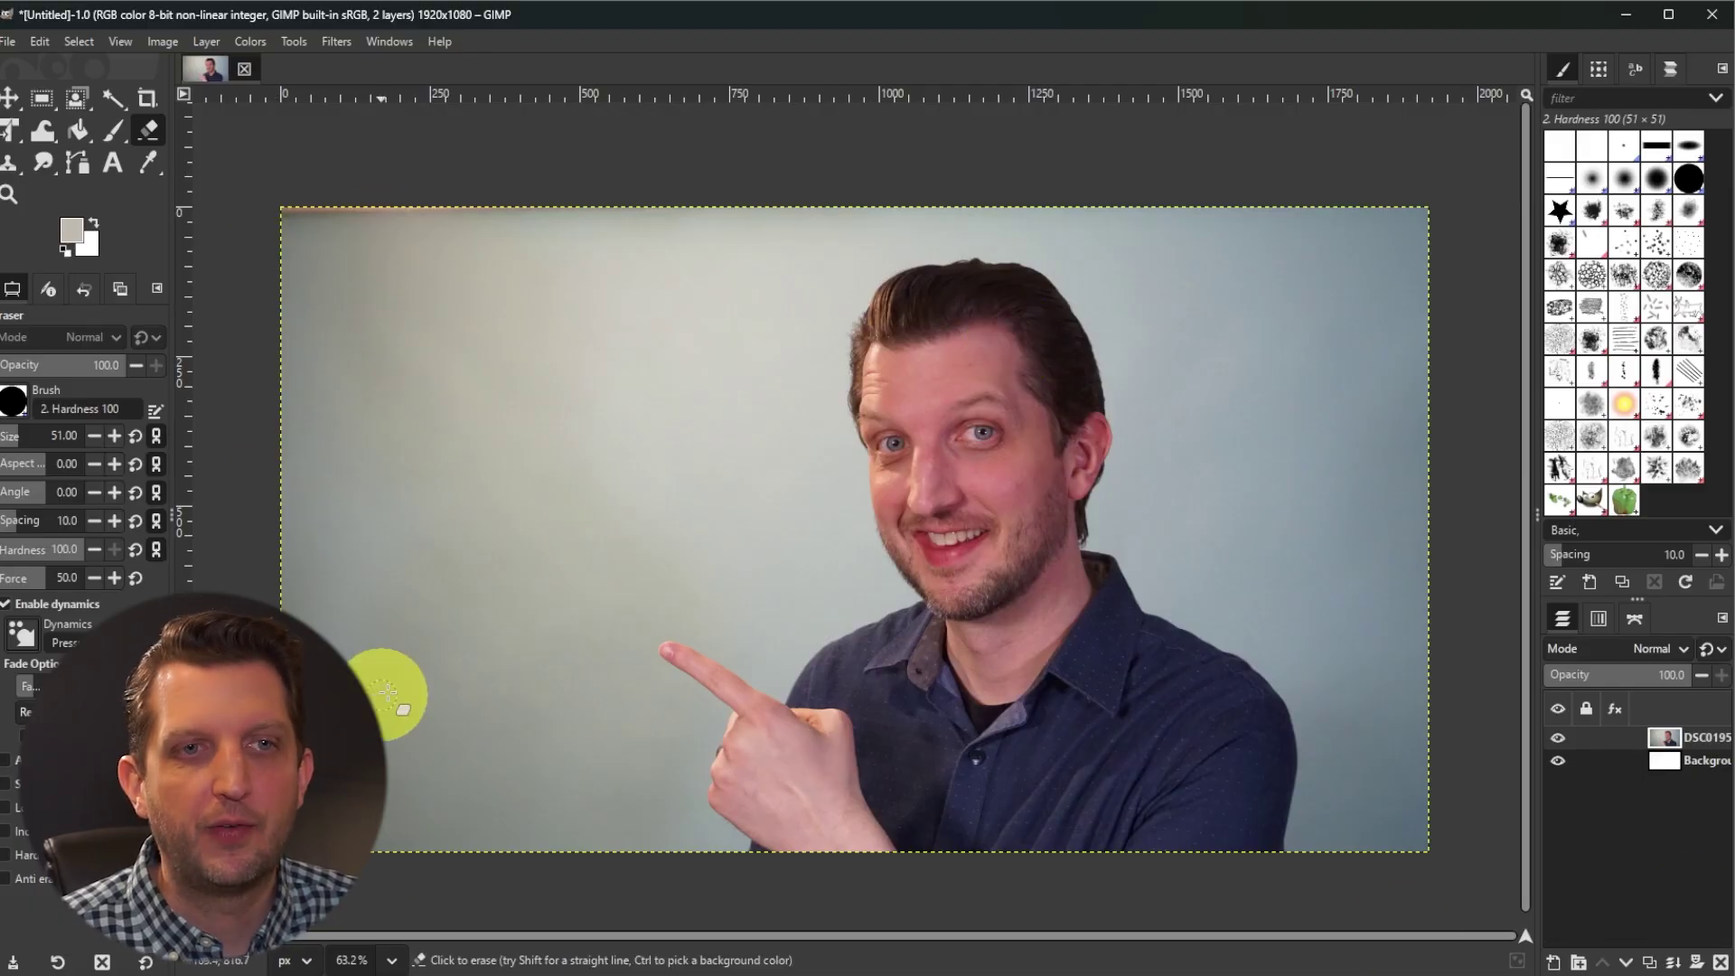
Start a Unified Transform on the photo layer and enlarge it proportionally by about 3%, keeping its lower edge in place
scroll(894, 170, "down", 1)
key("m")
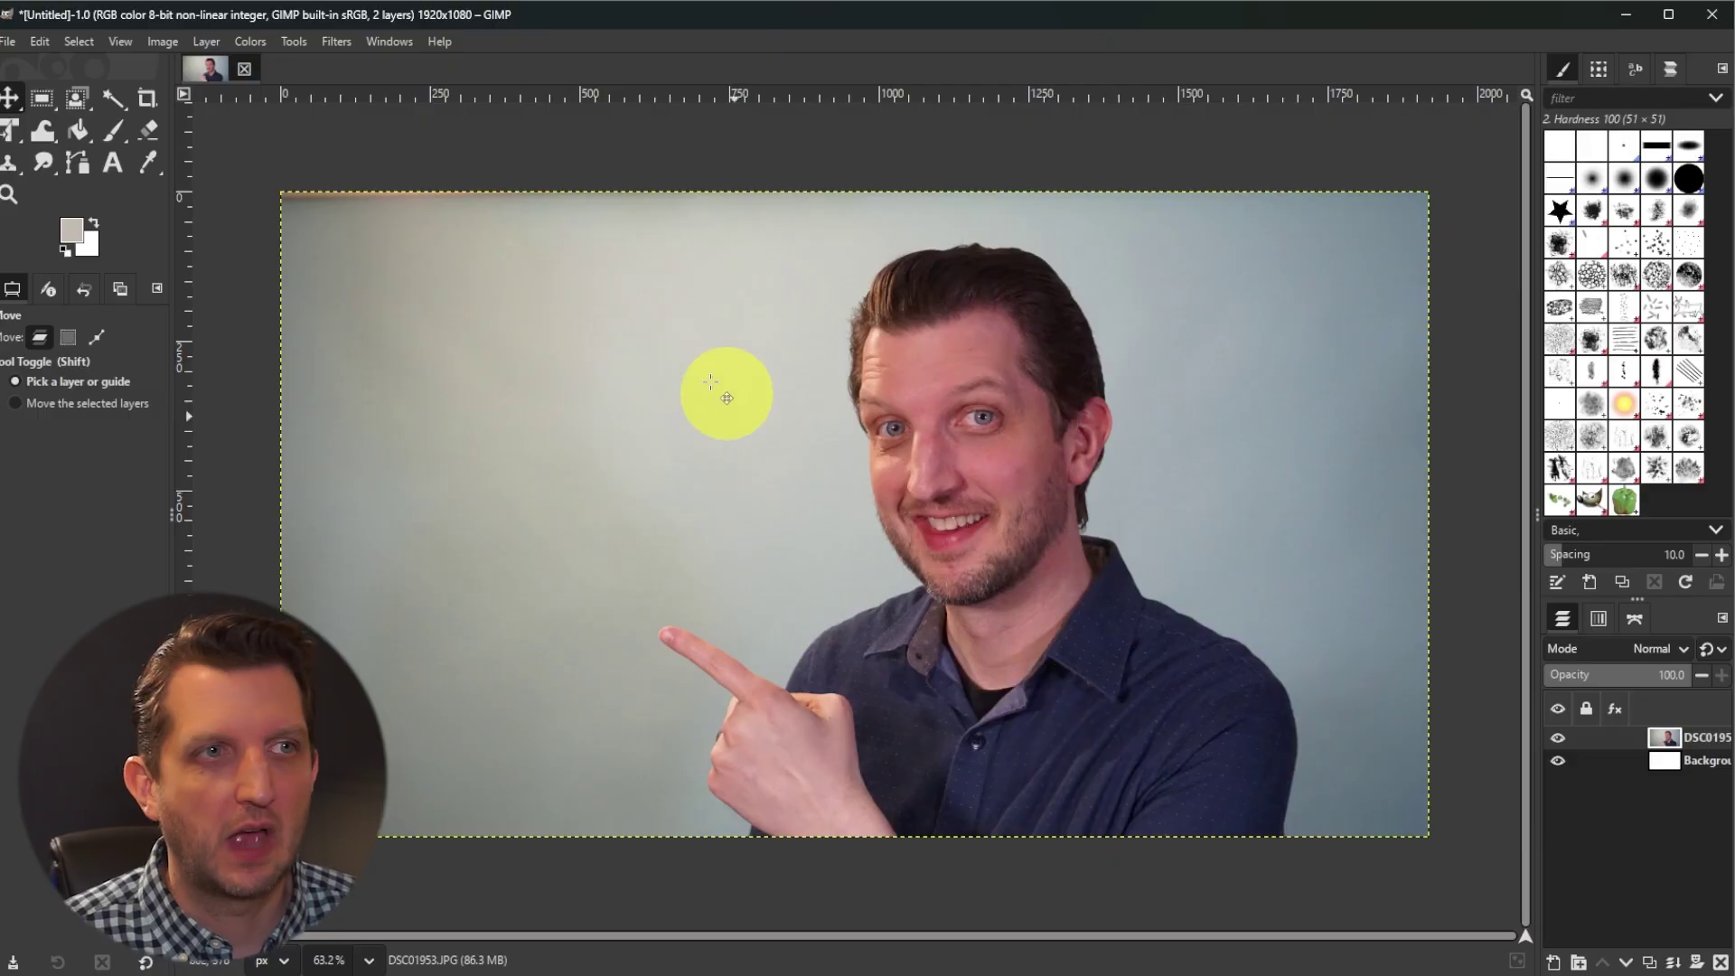
left_click(6, 137)
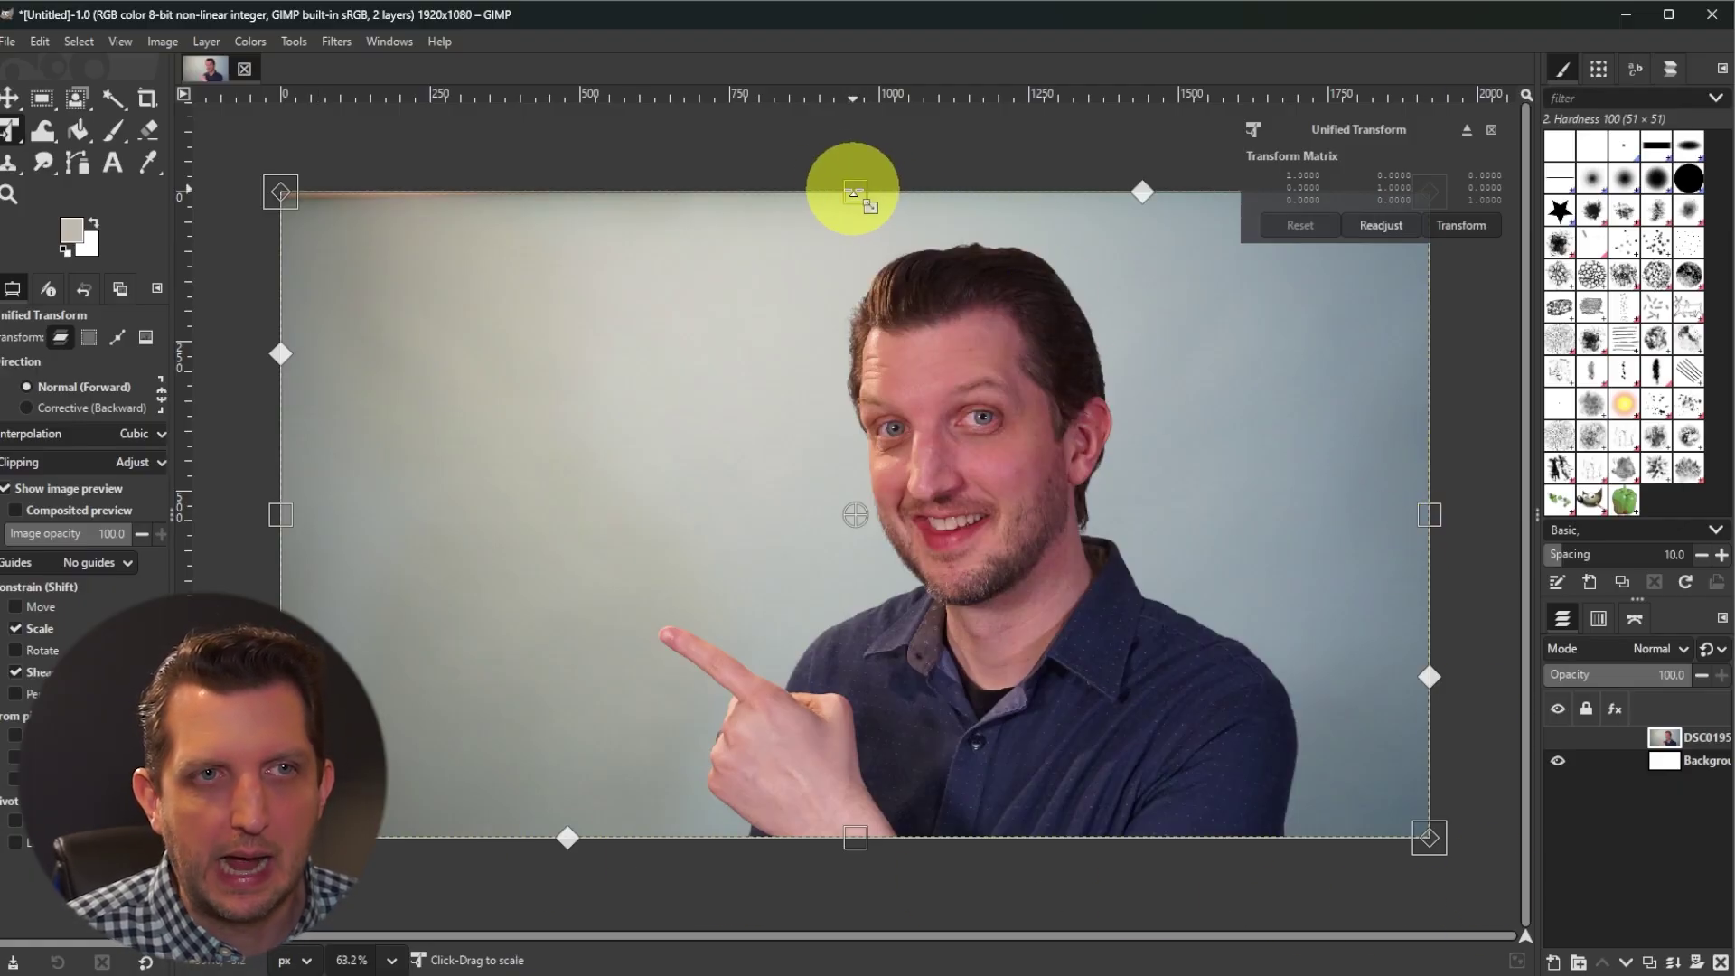
mouse_move(853, 192)
left_mouse_down()
mouse_move(860, 479)
mouse_move(811, 197)
mouse_move(813, 12)
mouse_move(861, 266)
mouse_move(854, 174)
left_mouse_up()
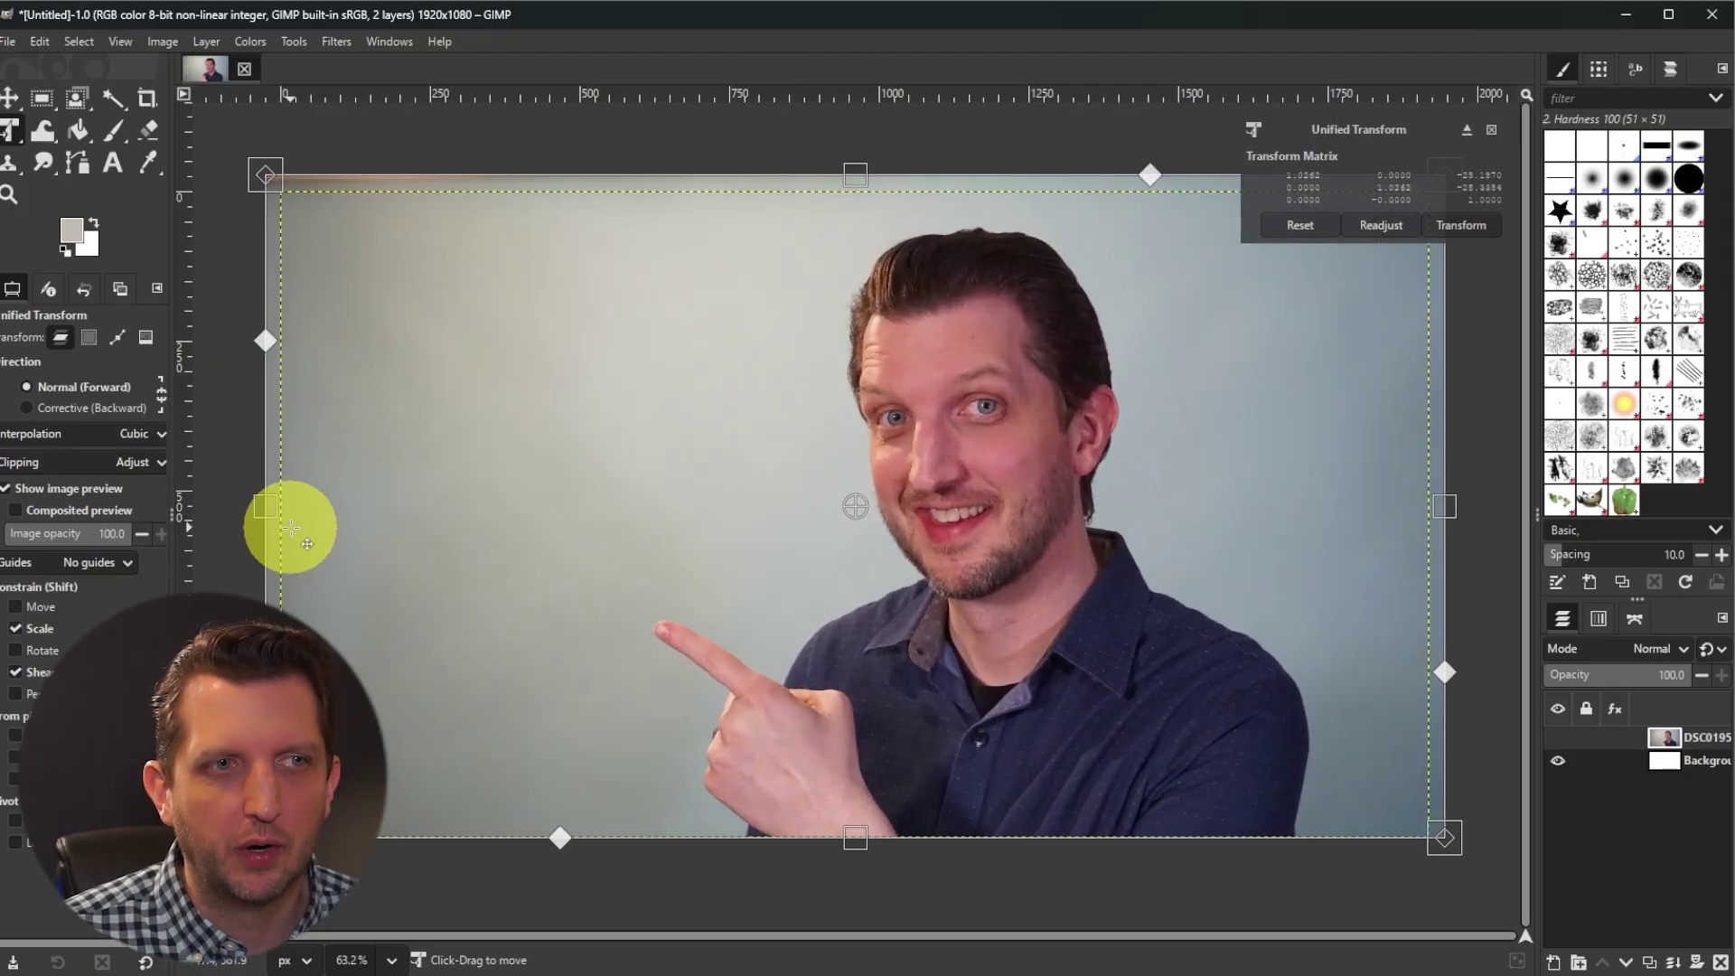
Try distorting the photo by pulling its lower-left corner inward, and undo that distortion
left_click_drag(265, 838, 492, 666)
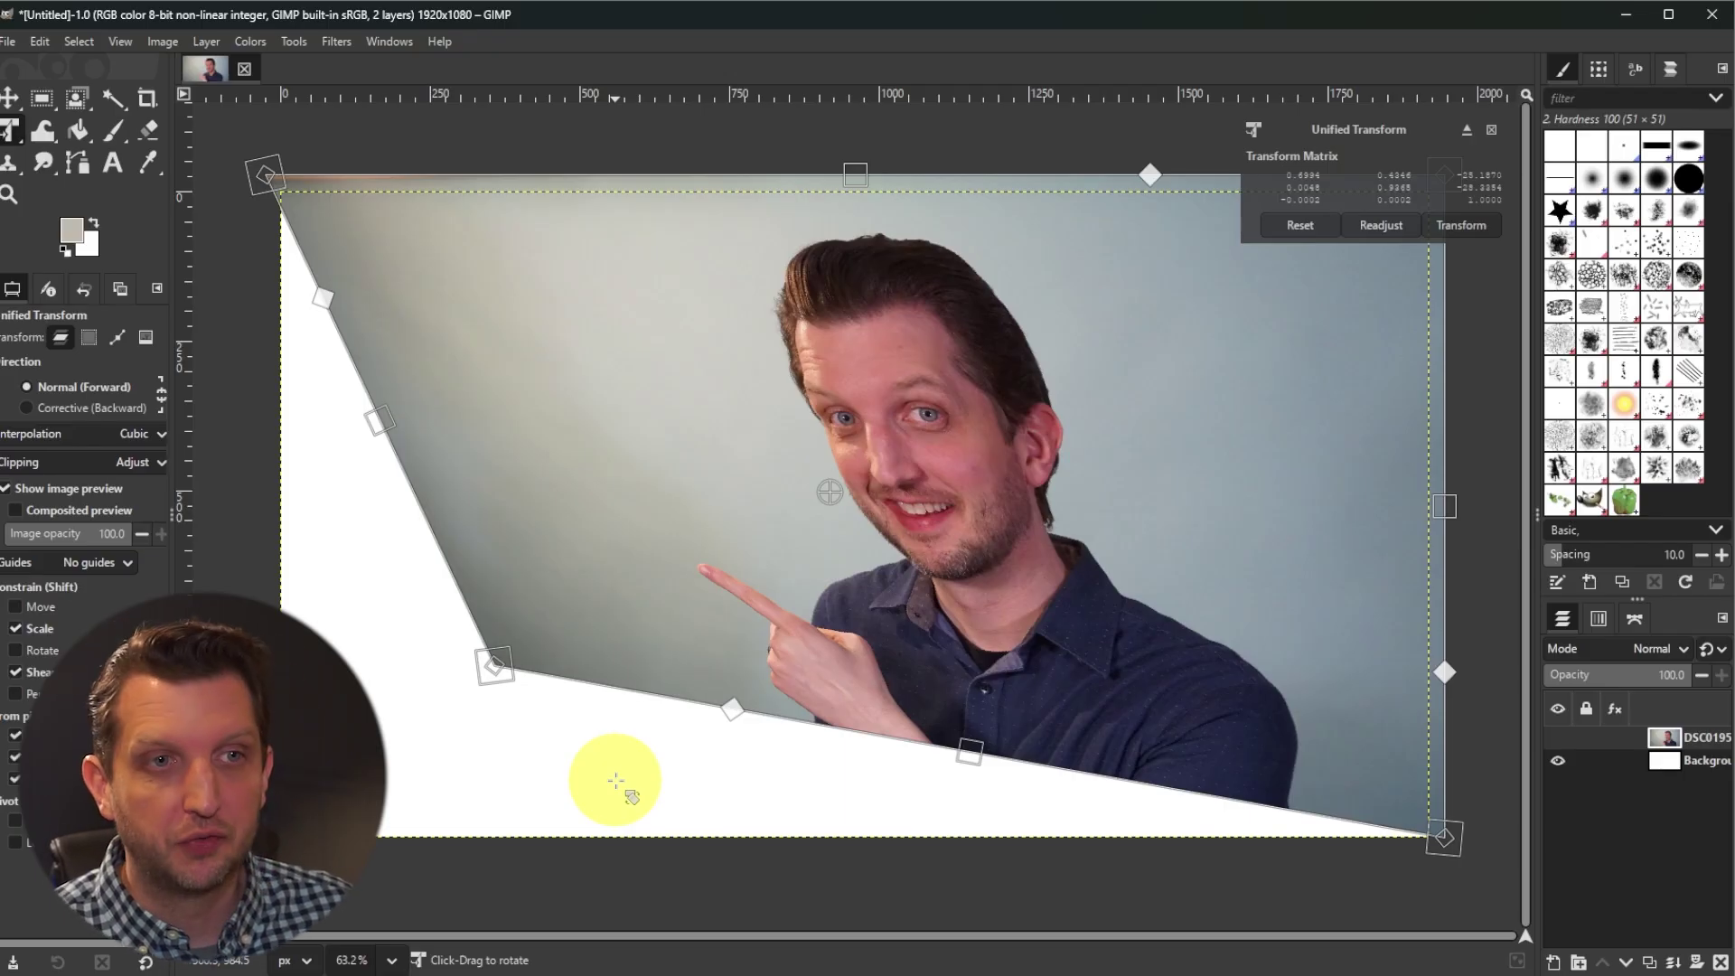
key("ctrl+z")
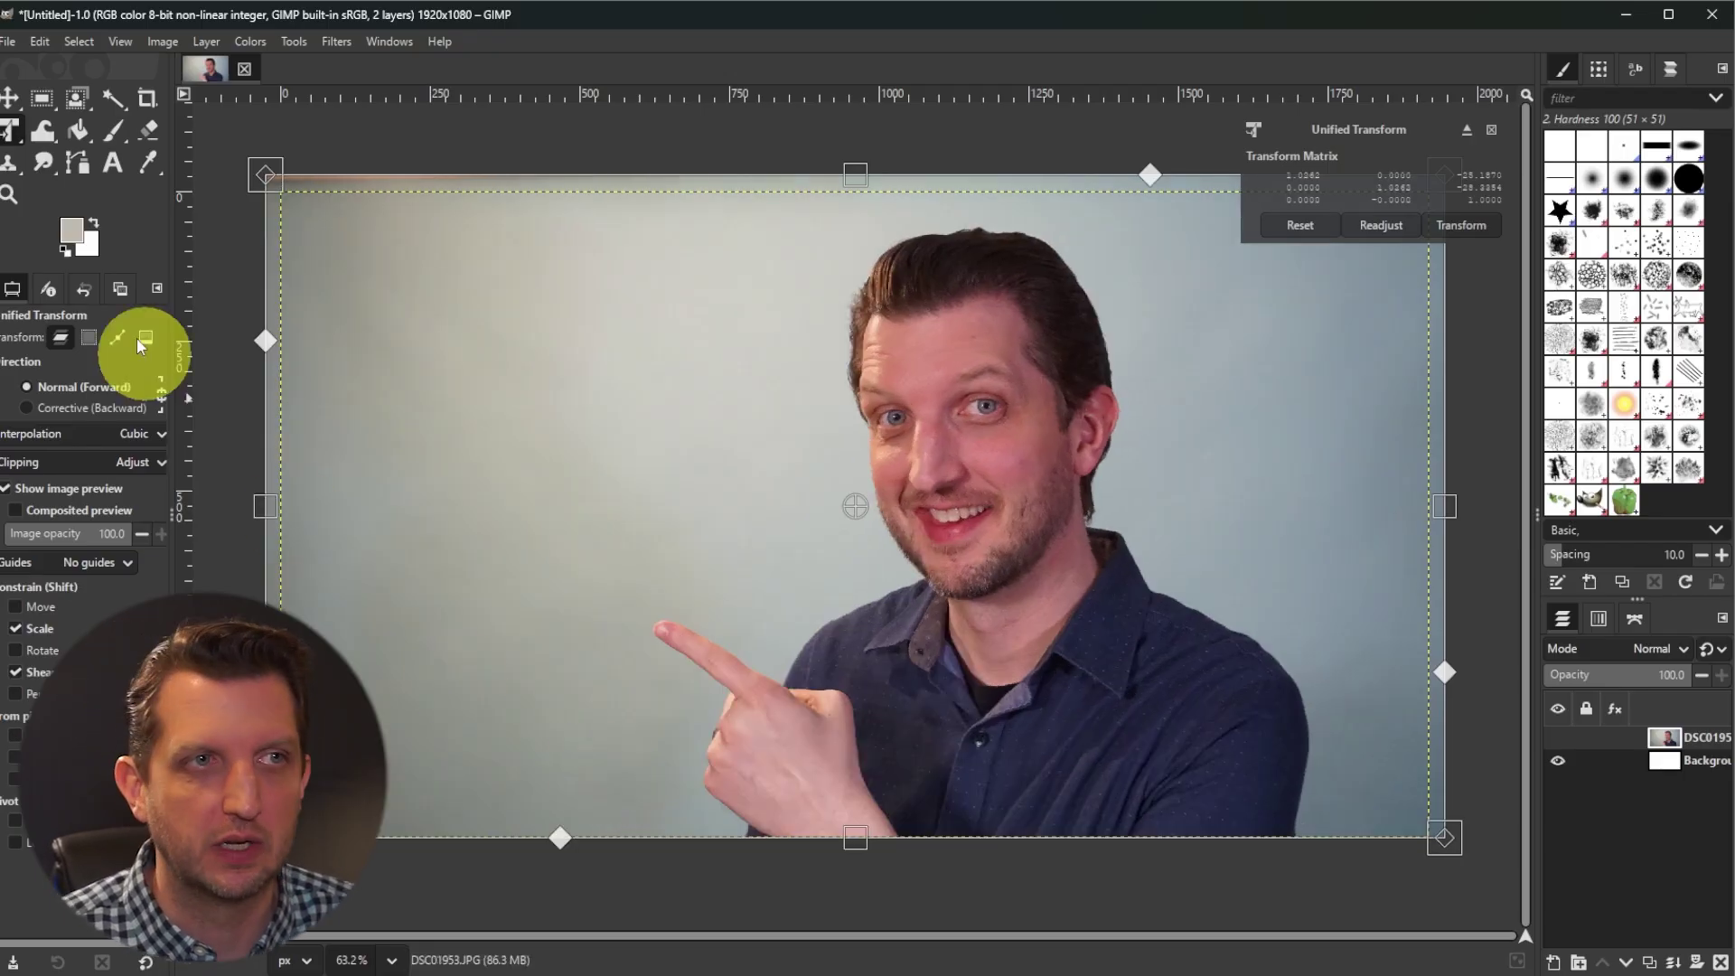
left_click(122, 41)
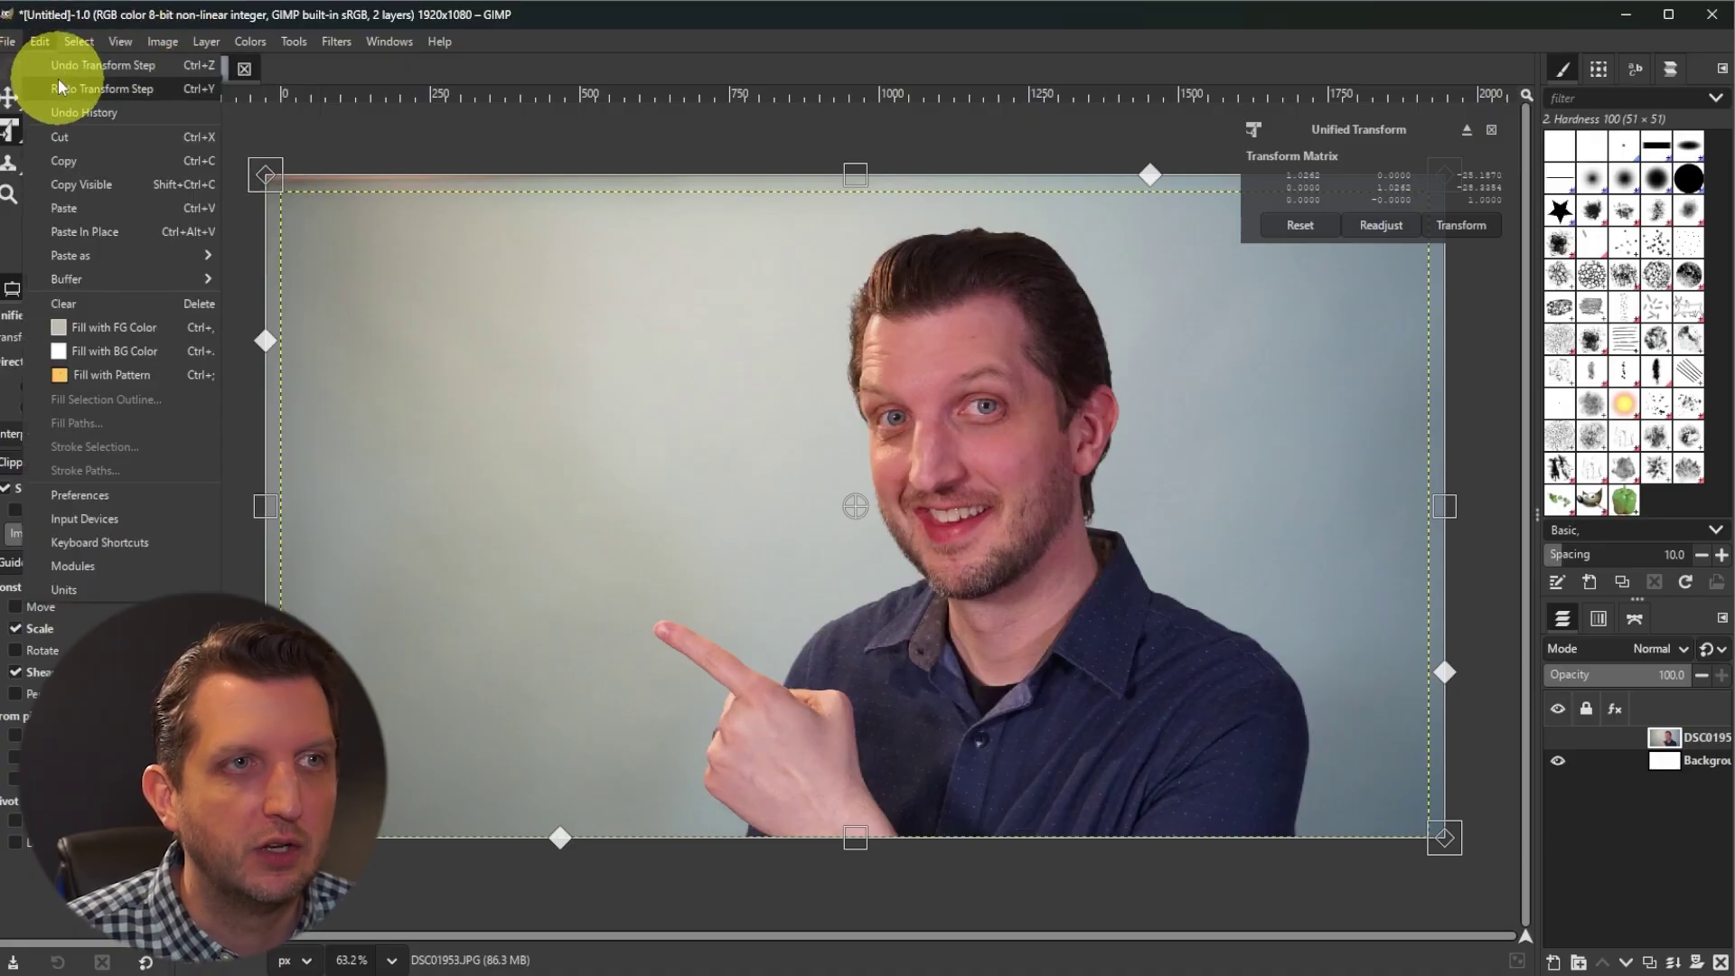
key("Escape")
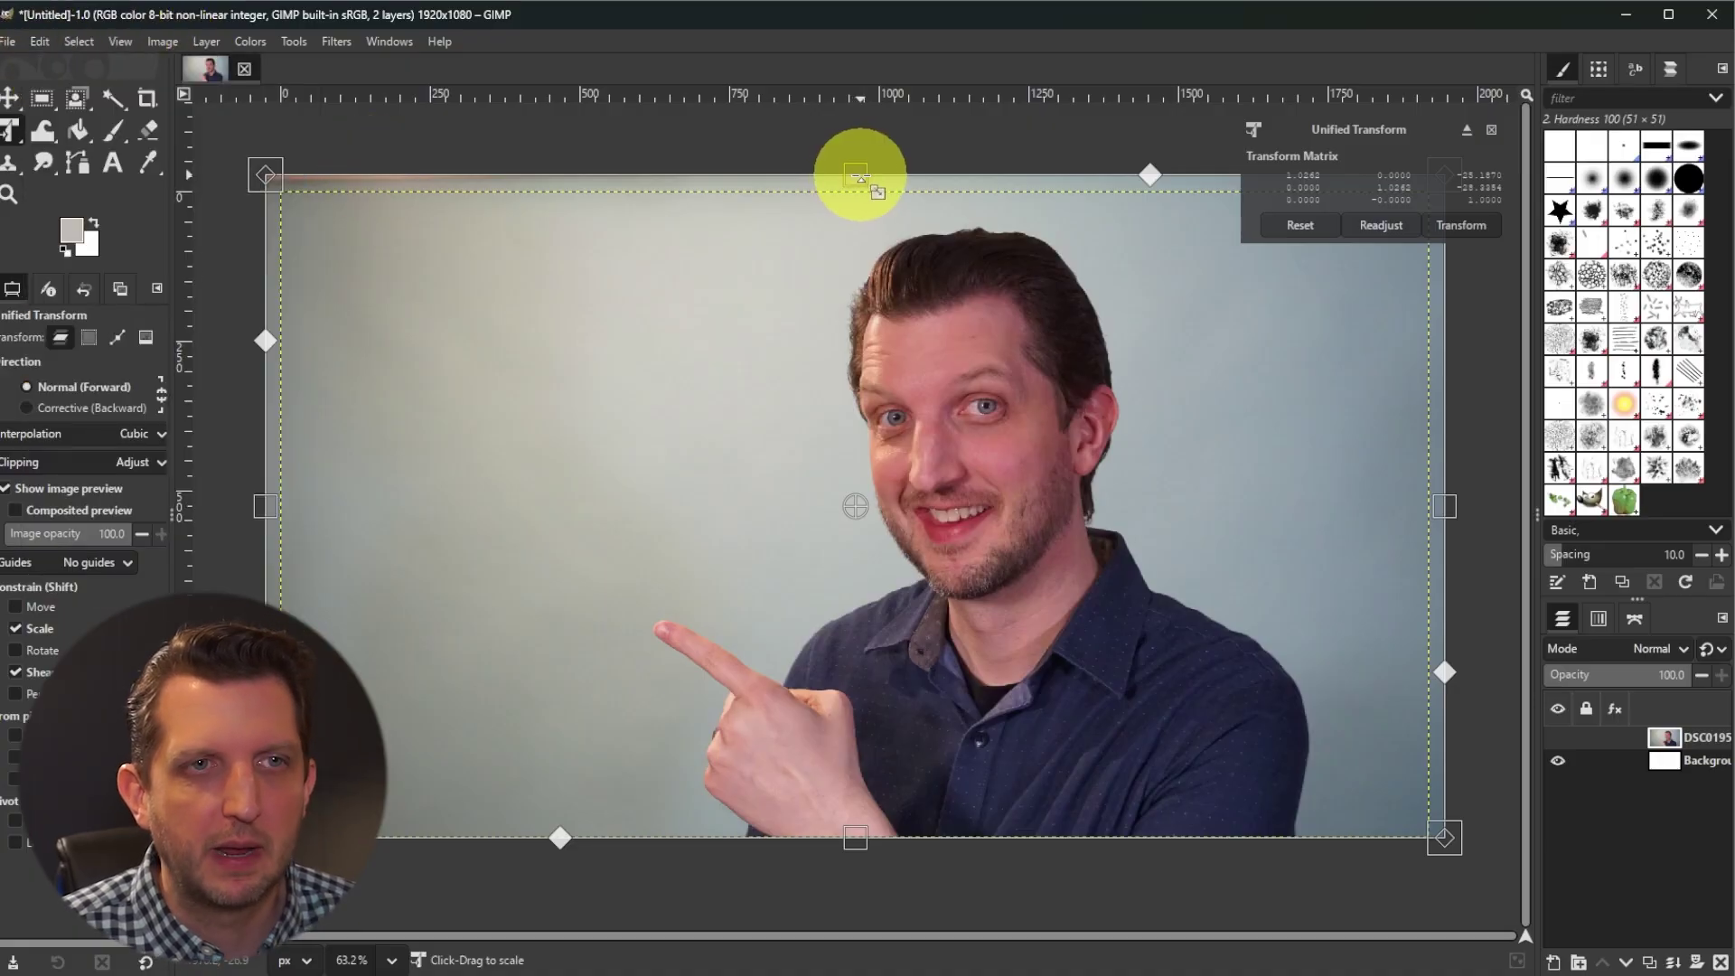
Shrink the photo layer to about 90% from its upper edge, apply the transform and activate the Text tool
left_click_drag(858, 177, 860, 259)
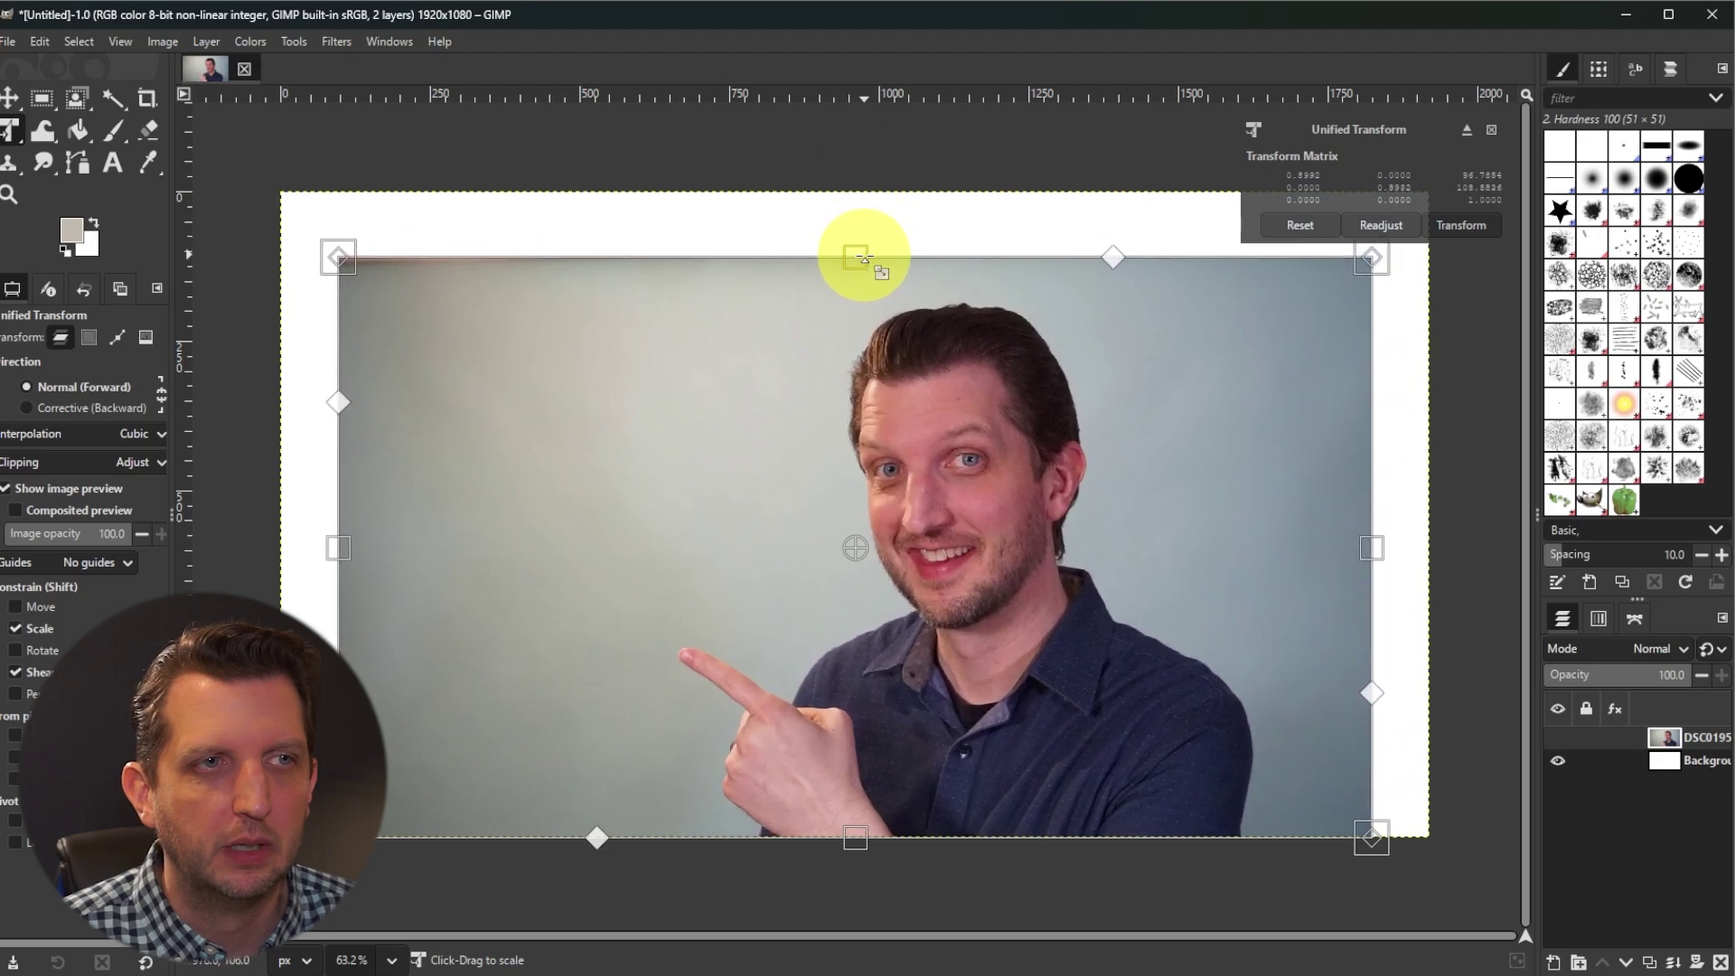
key("Return")
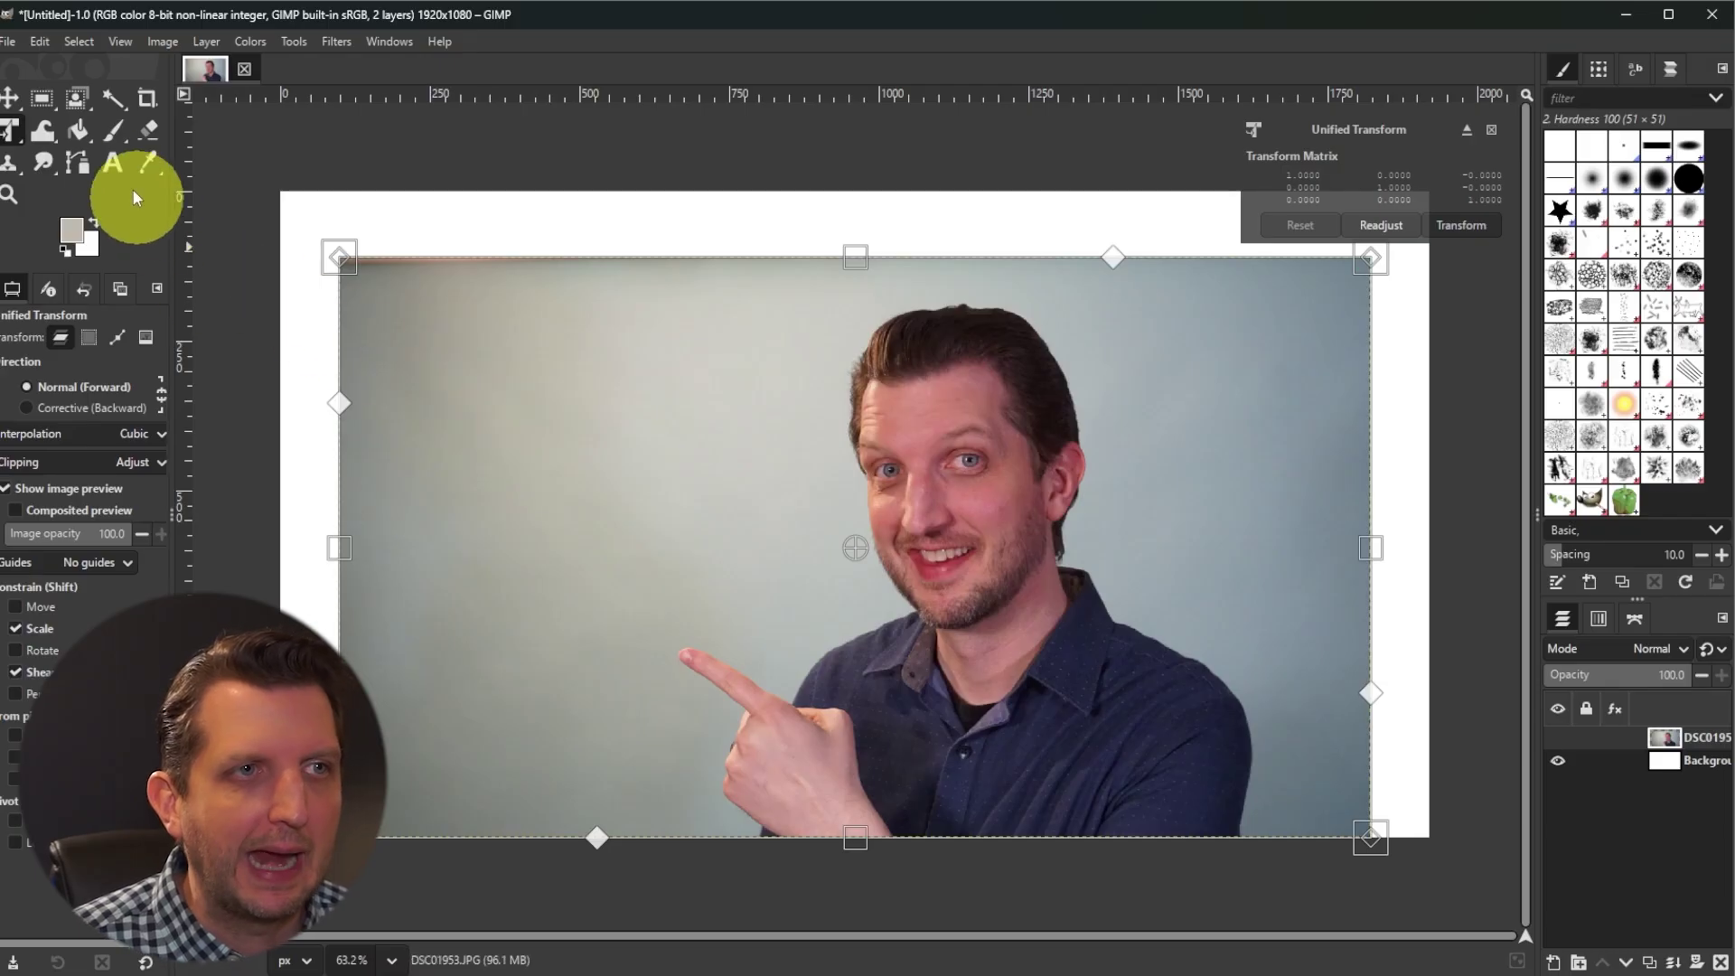
left_click(112, 163)
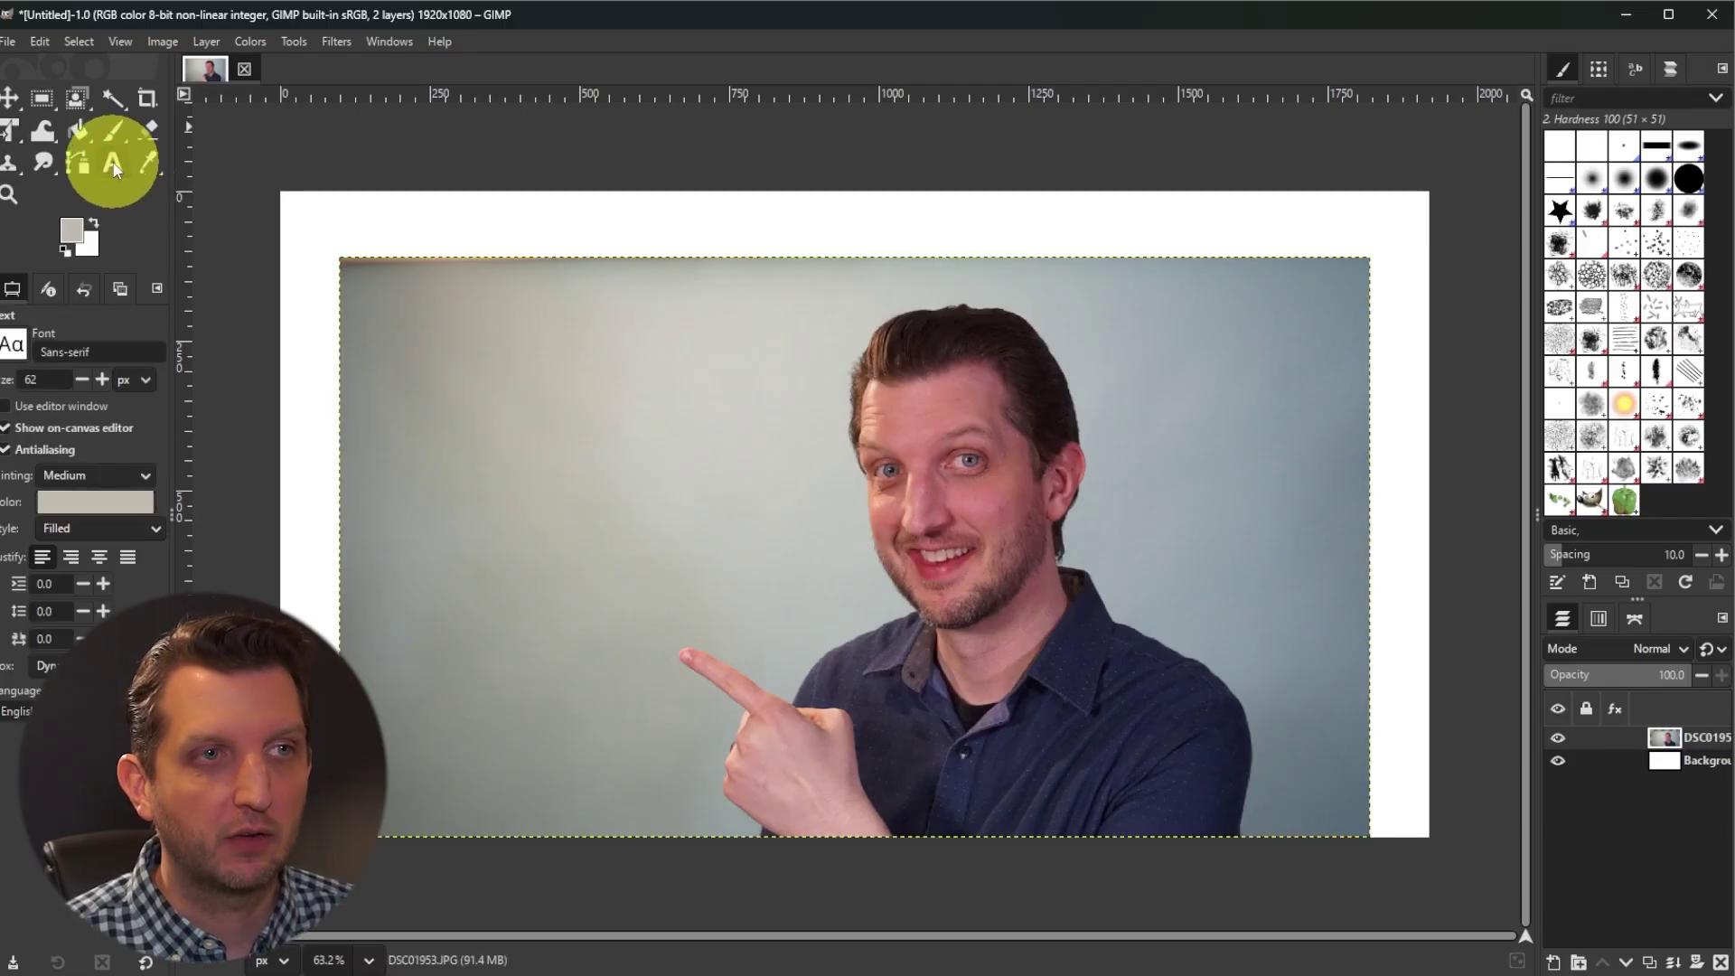
left_click(97, 502)
left_click_drag(768, 473, 561, 643)
left_click(1130, 297)
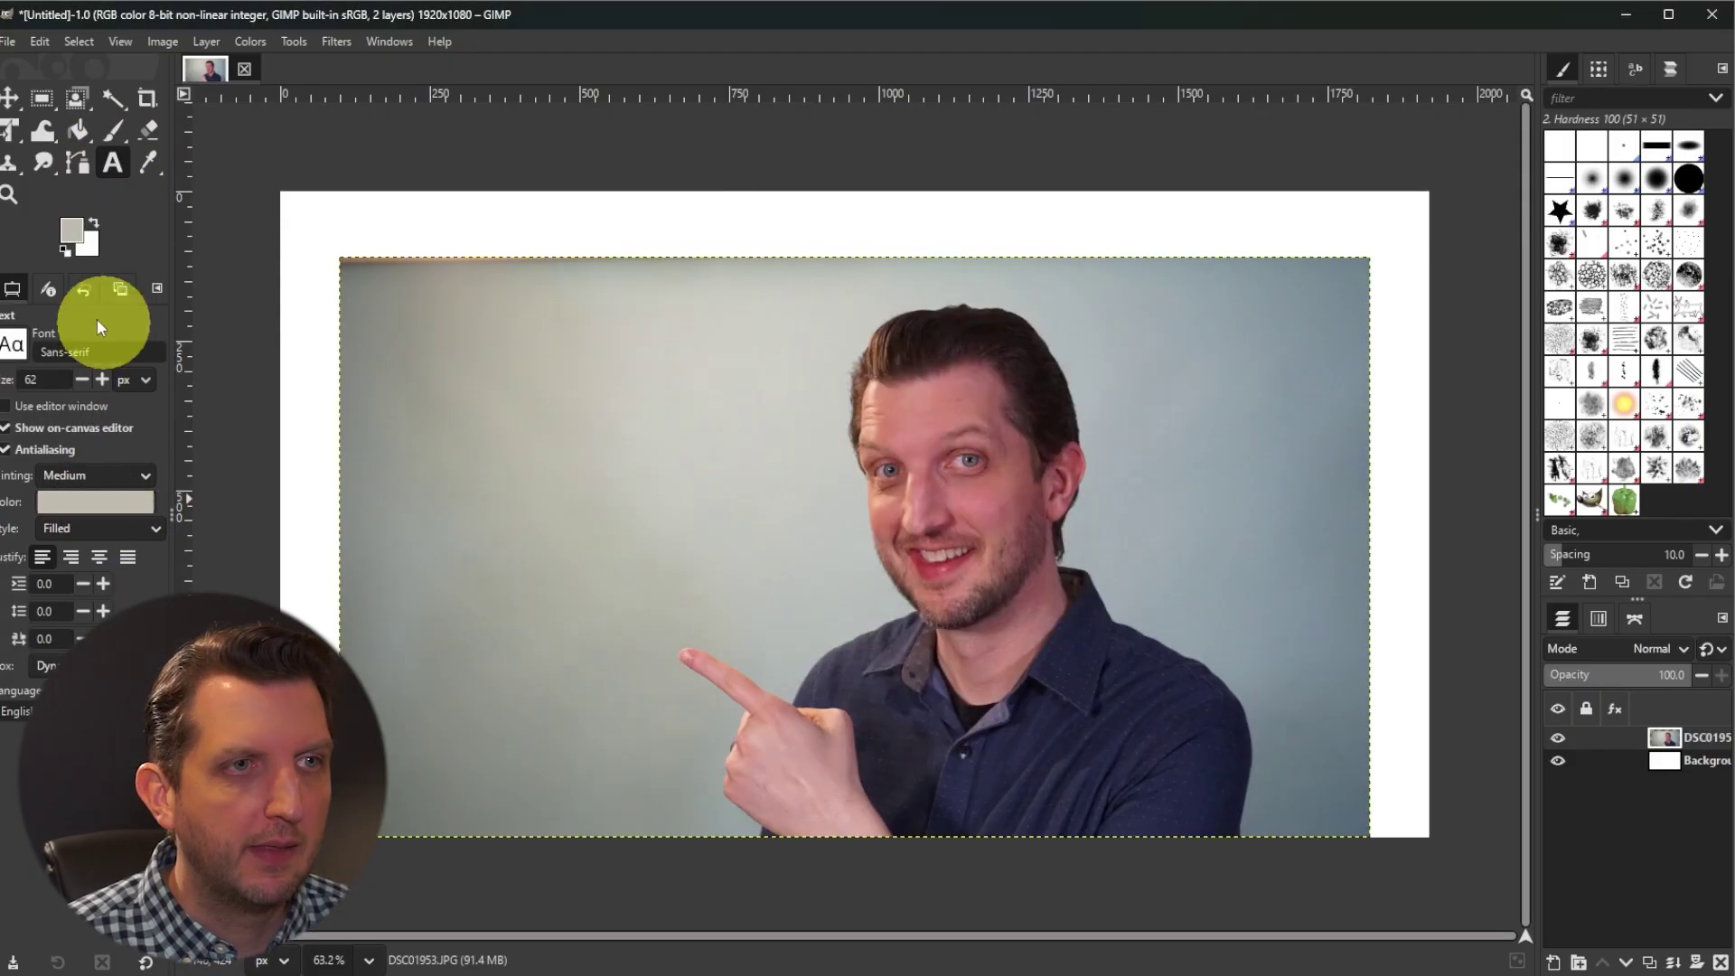
Set the text color to black (000000)
left_click(86, 502)
left_click_drag(657, 524, 600, 638)
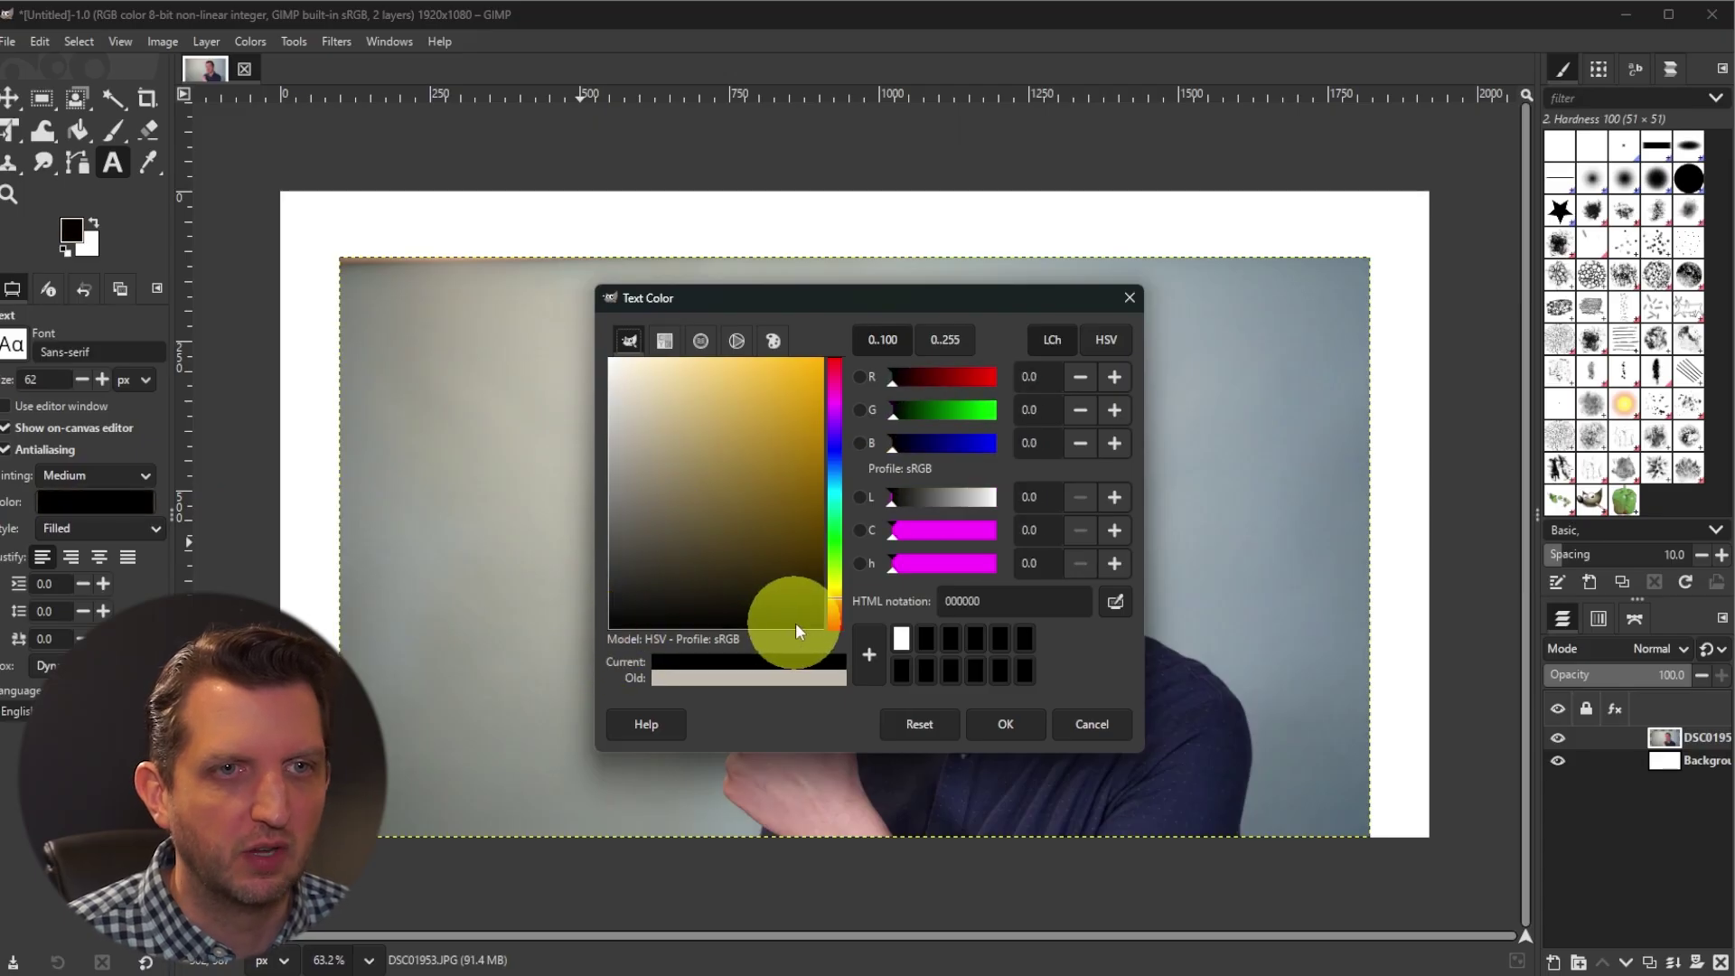
left_click(1010, 730)
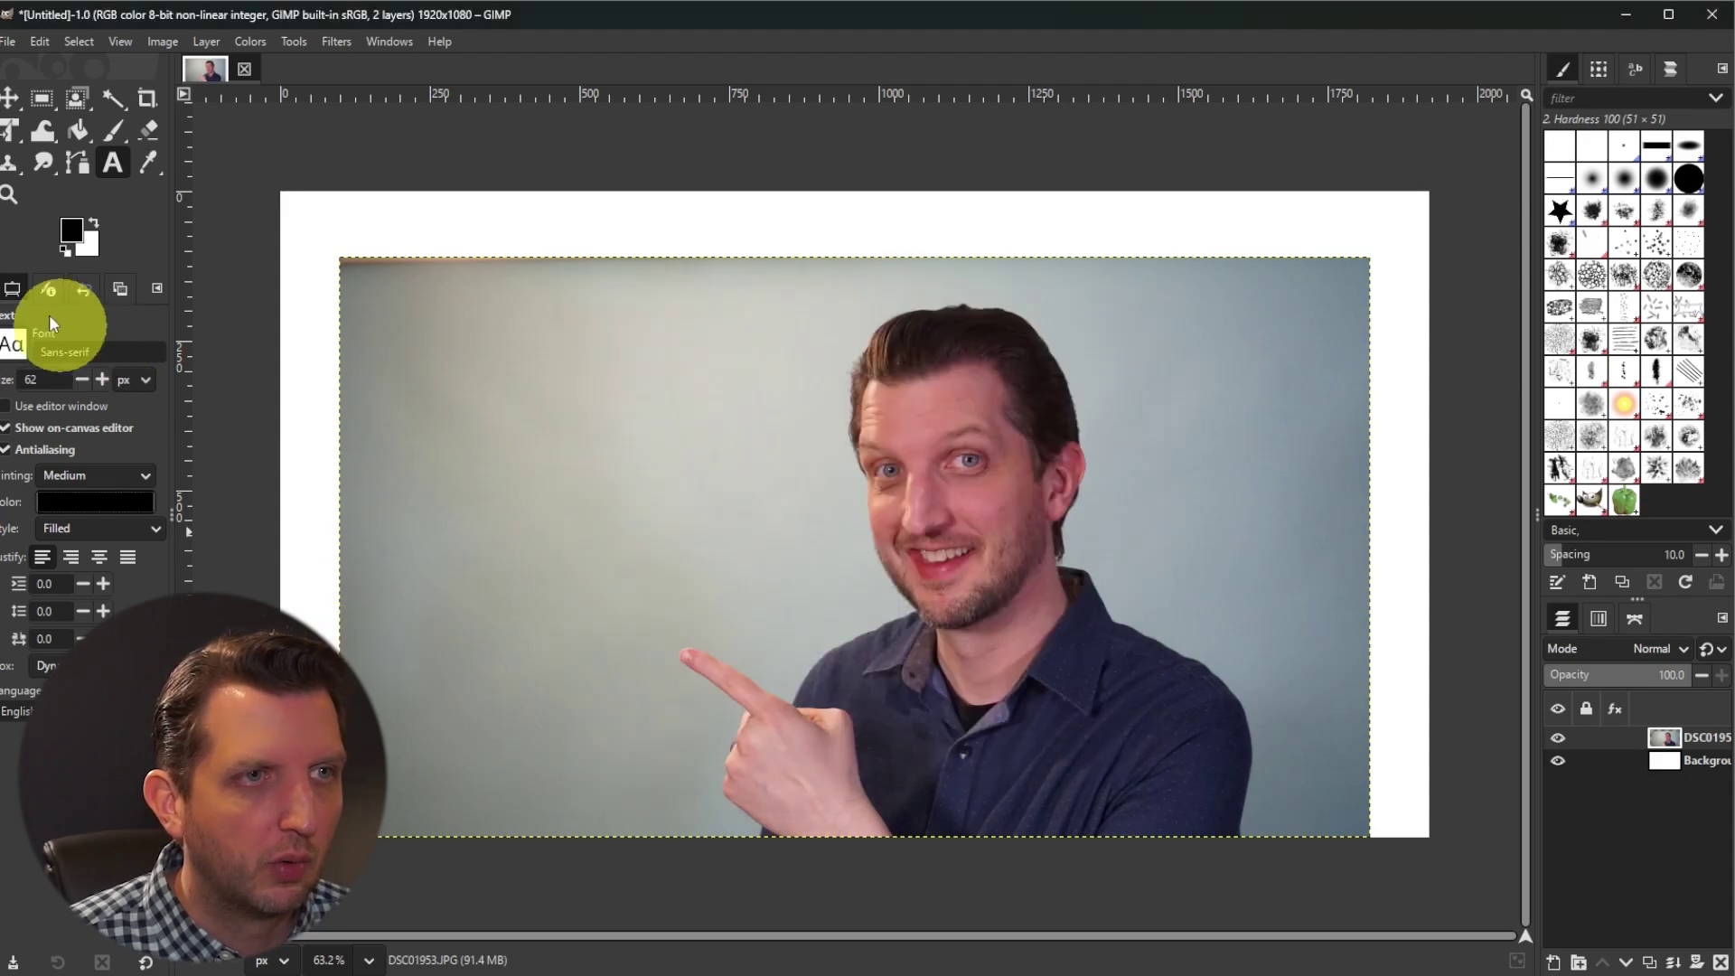
Add the text HOW TO MAKE A THUMBNAIL in the photo's upper-left area and widen the side panel to show the layer names
left_click(405, 376)
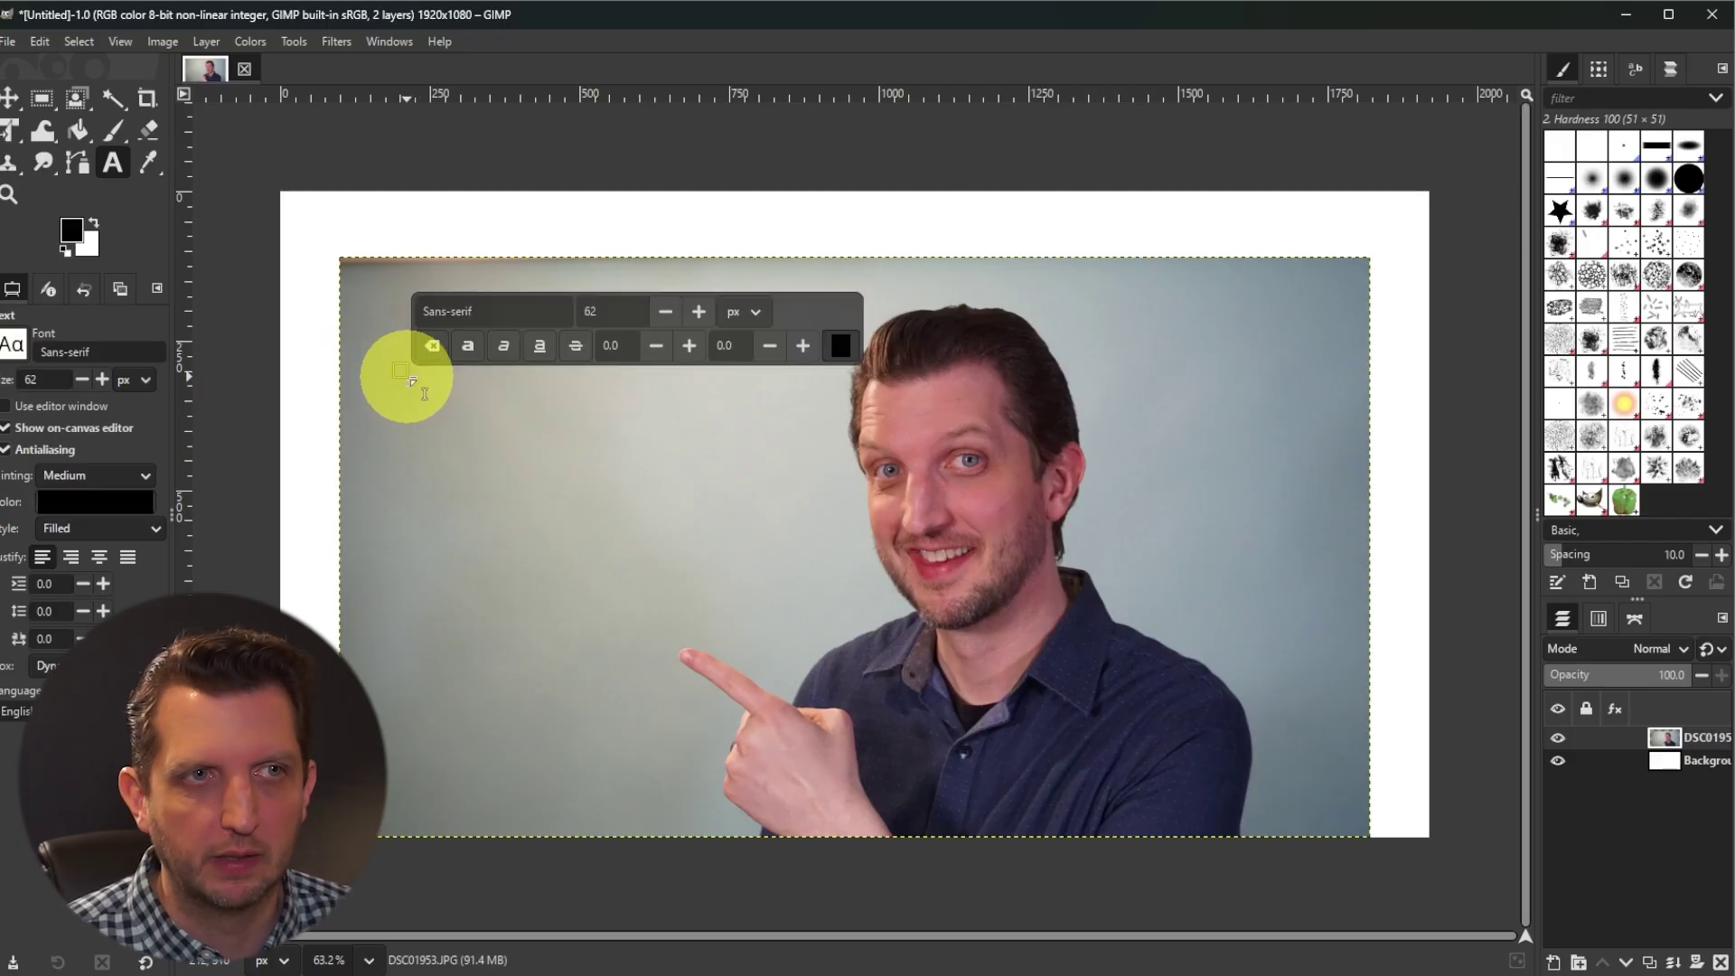
key("ctrl+v")
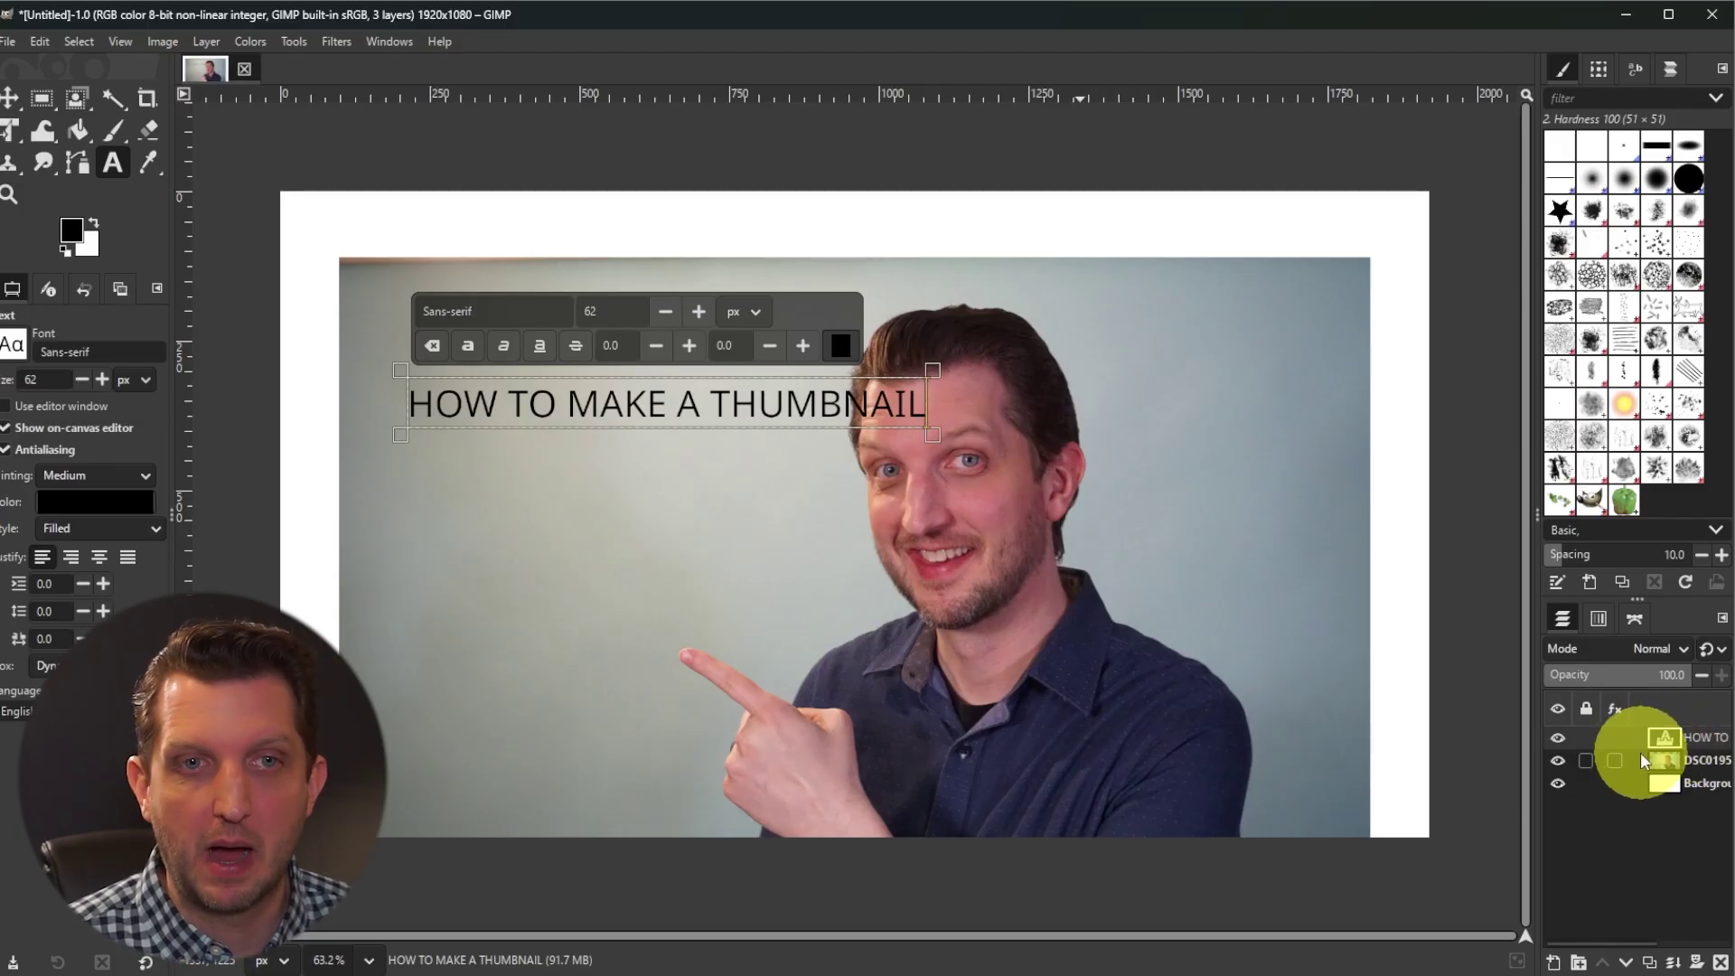
left_click_drag(1537, 741, 1461, 746)
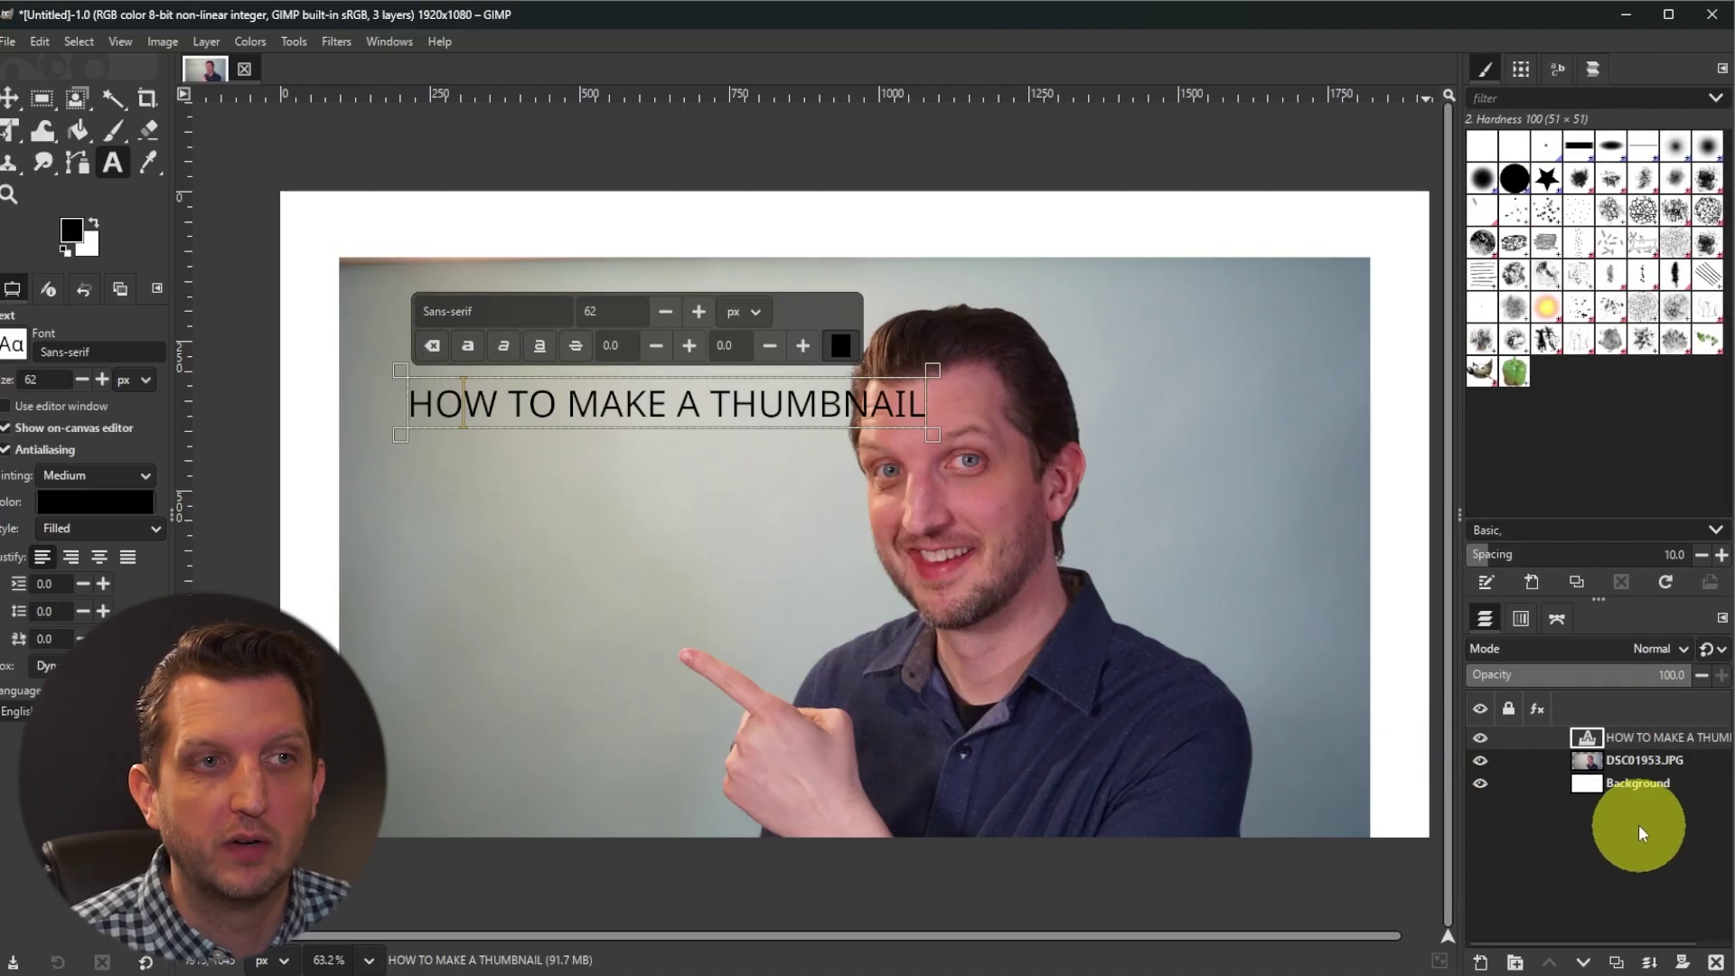
key("Escape")
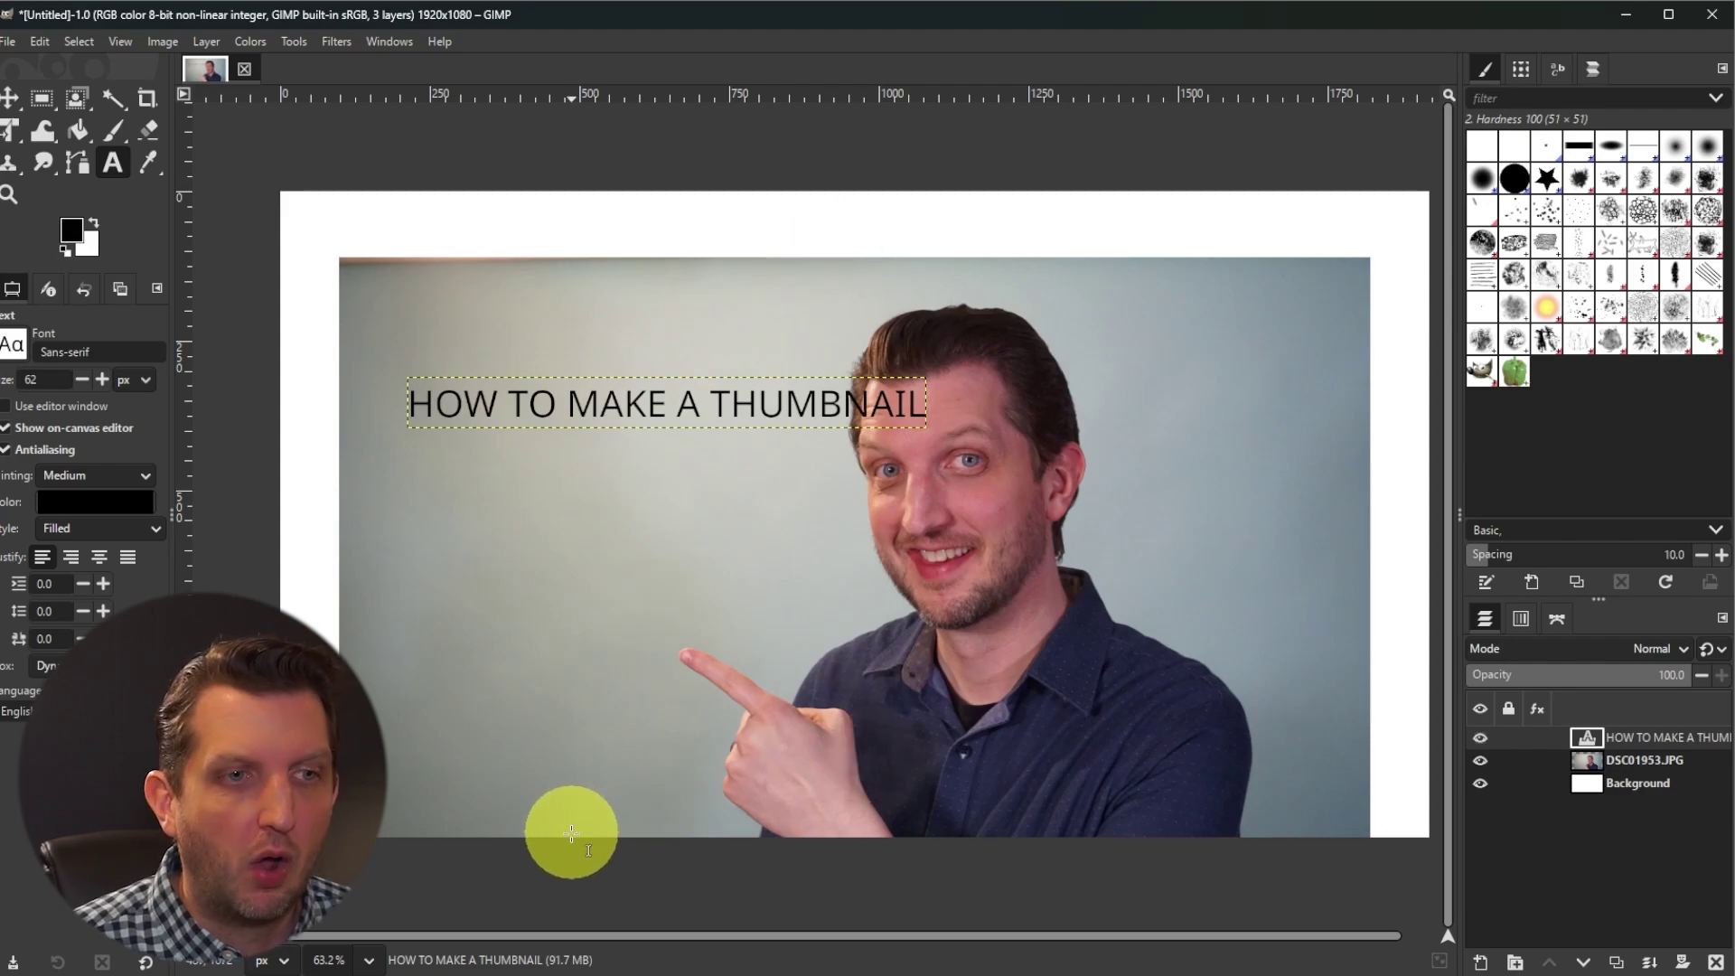
Add the GIMP logo file 62a6306f03a870b920cbfd37.png from the Z_Downloads folder to the image as a new layer
left_click(475, 972)
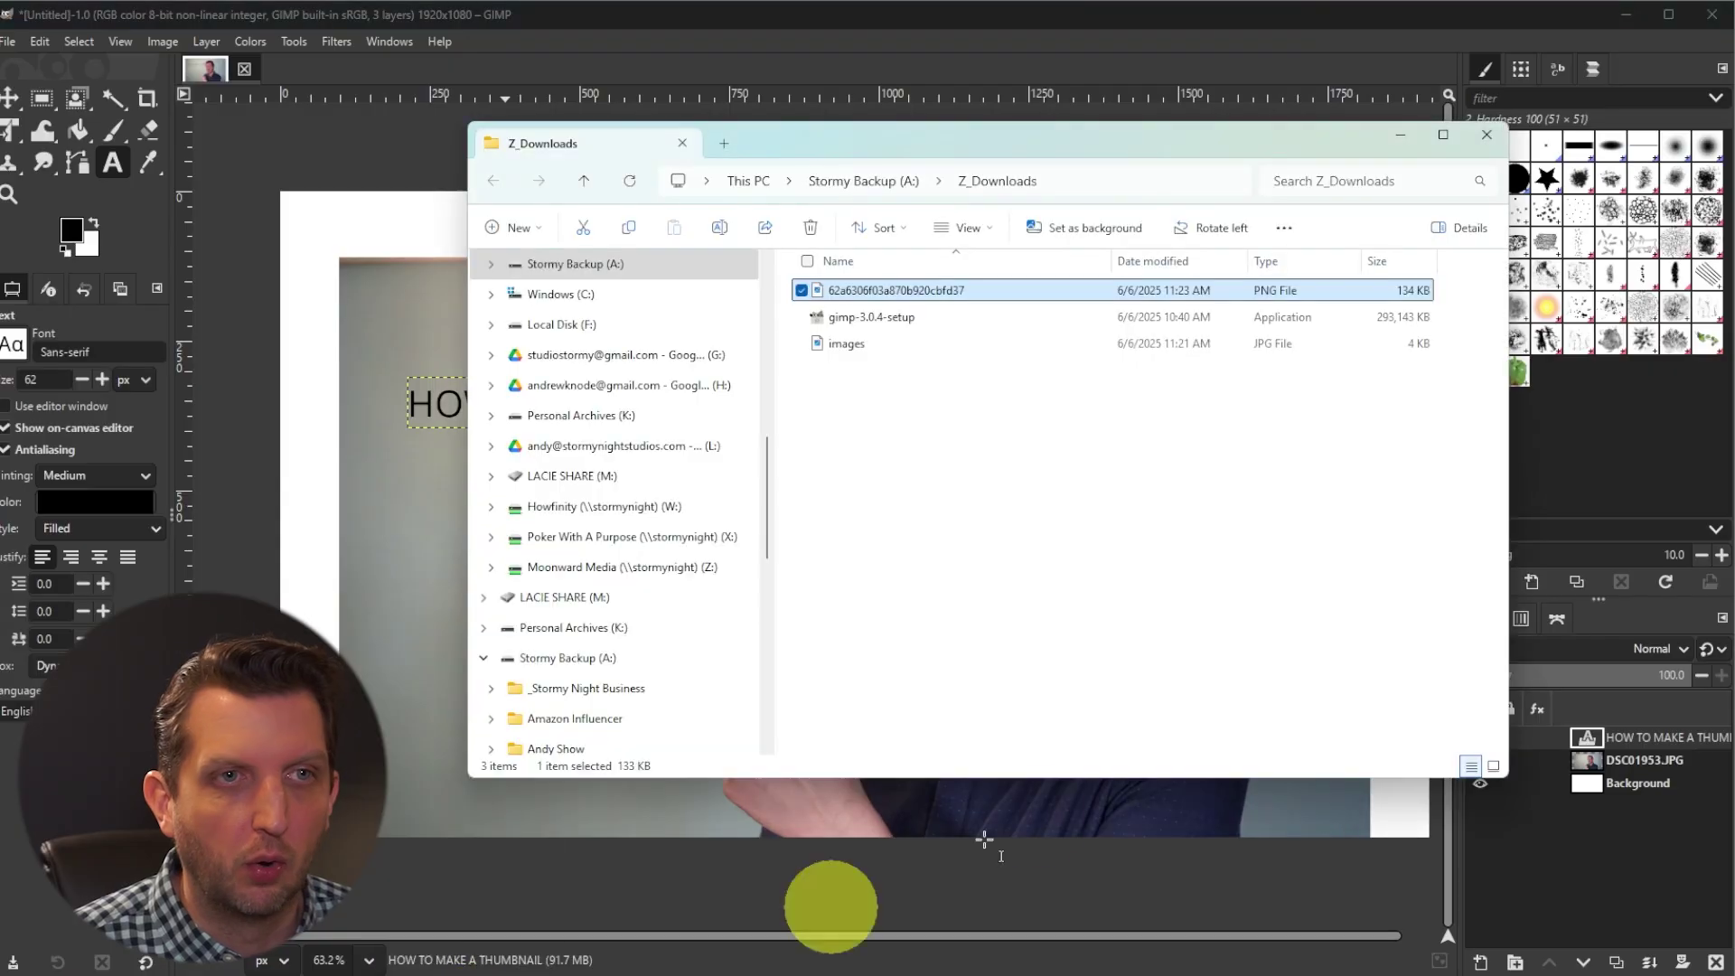
left_click_drag(1093, 147, 1374, 298)
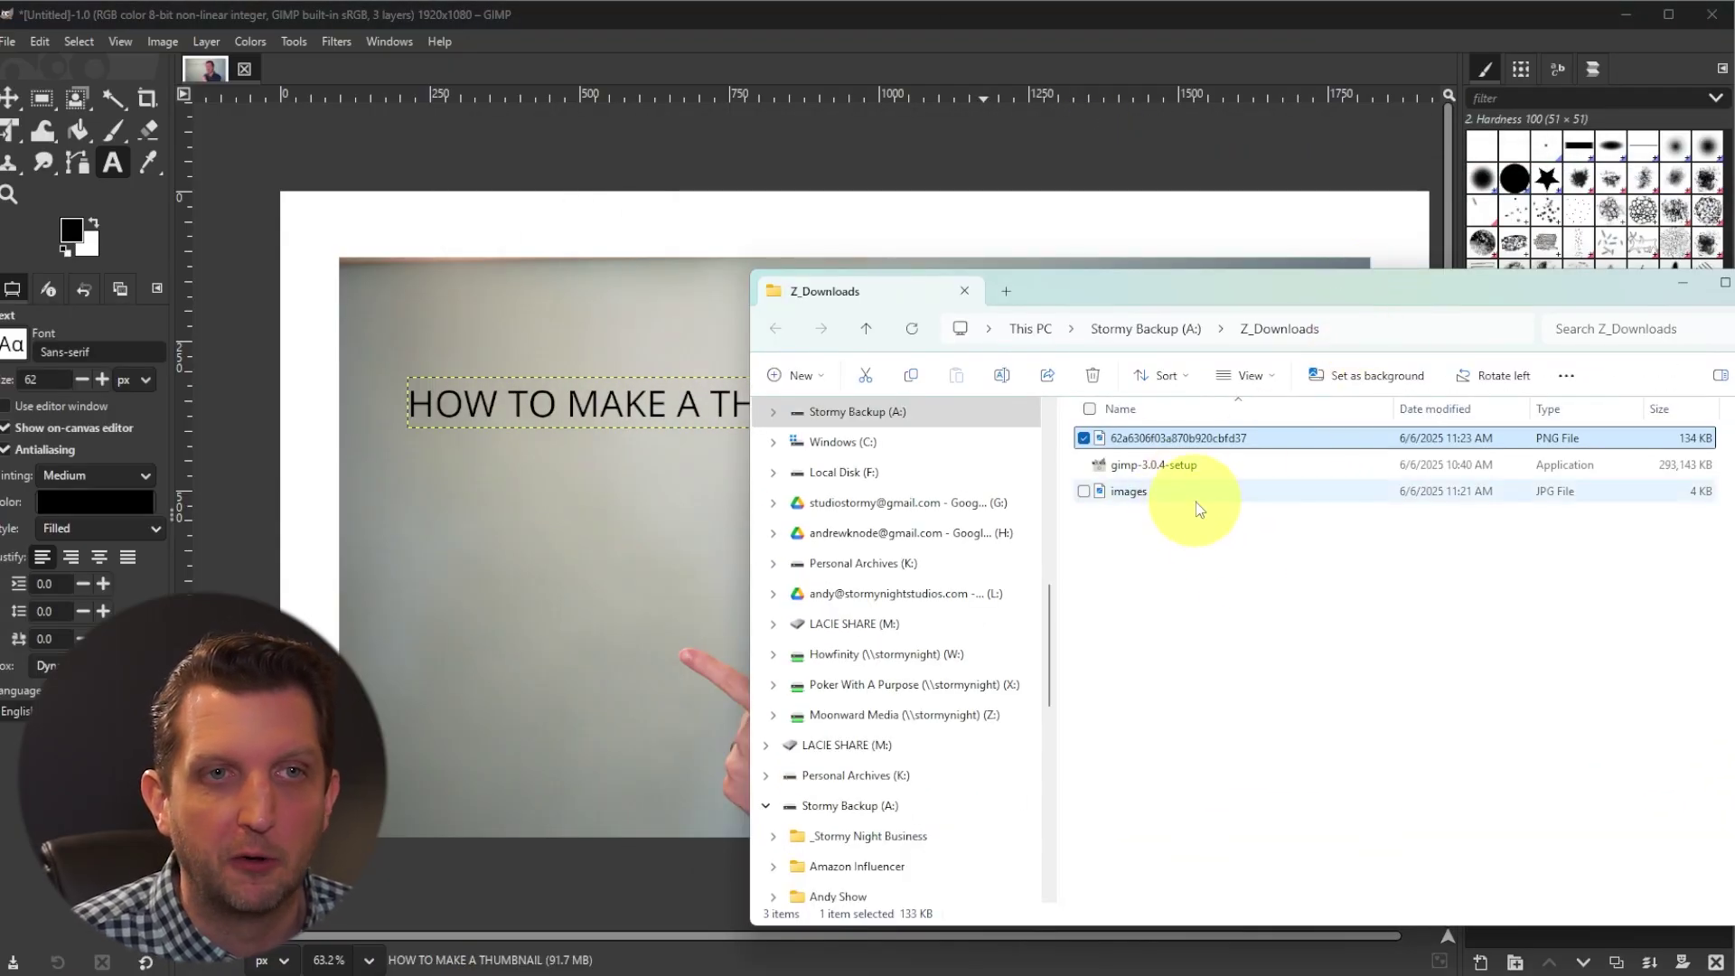
left_click_drag(1178, 437, 493, 597)
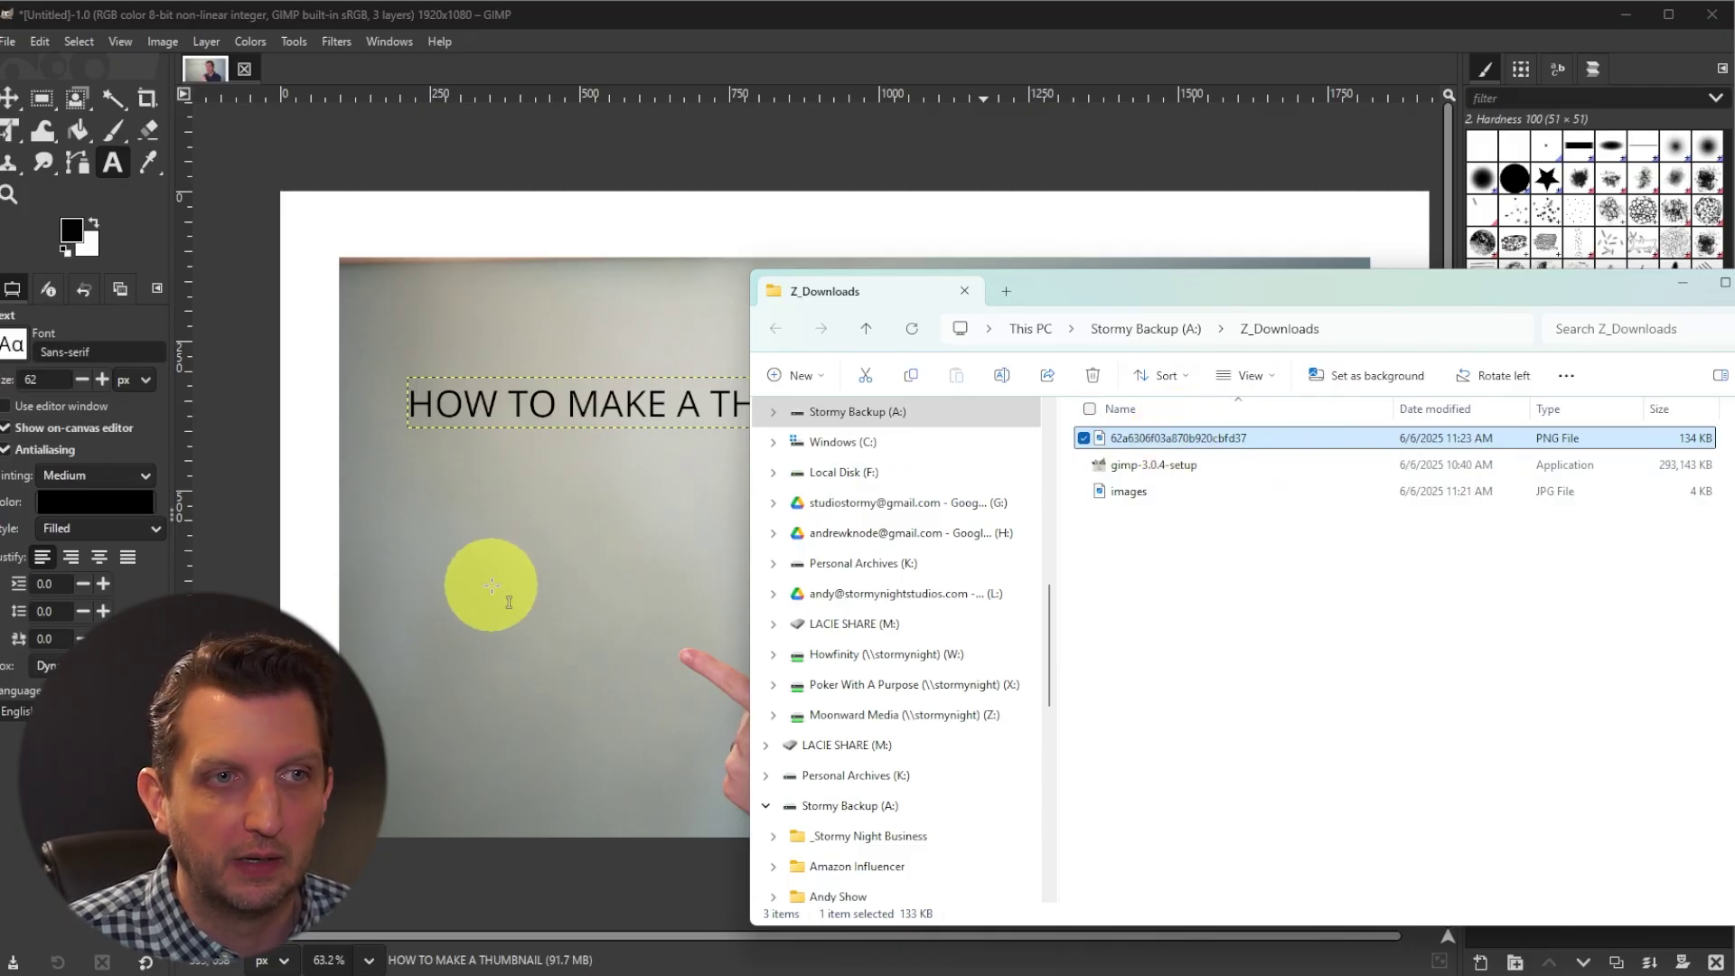
left_click_drag(492, 585, 486, 582)
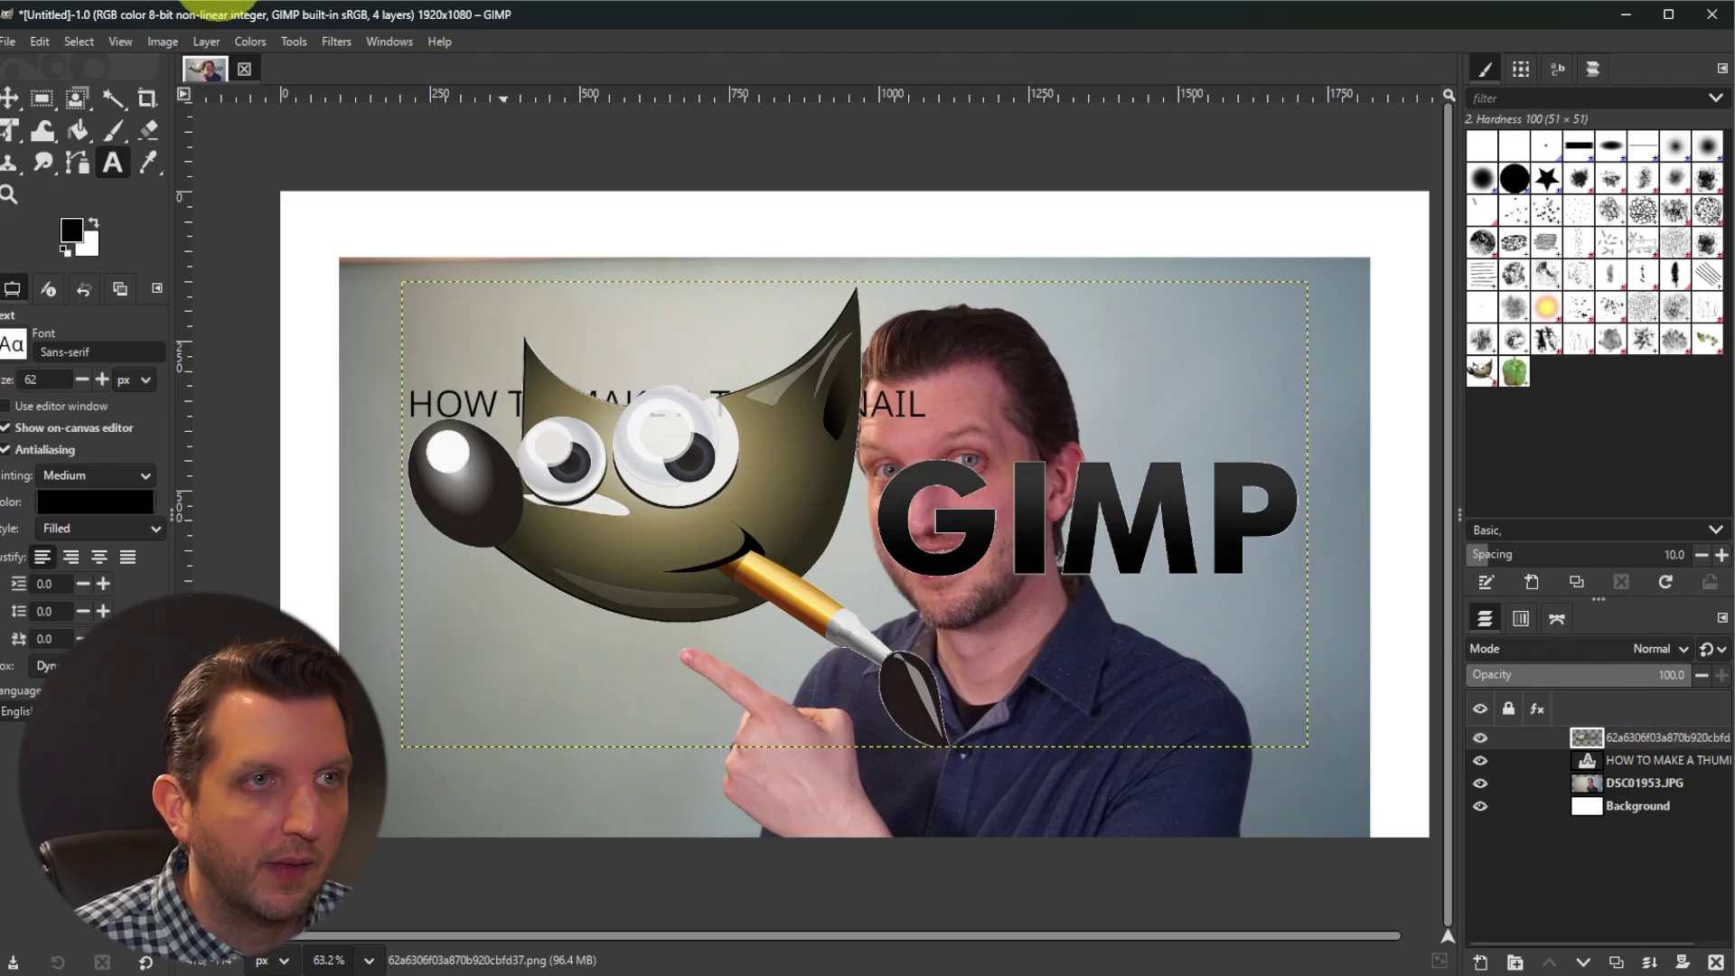
Shrink the GIMP logo to about 46% with Unified Transform and place it in the canvas's lower-left corner
left_click(9, 132)
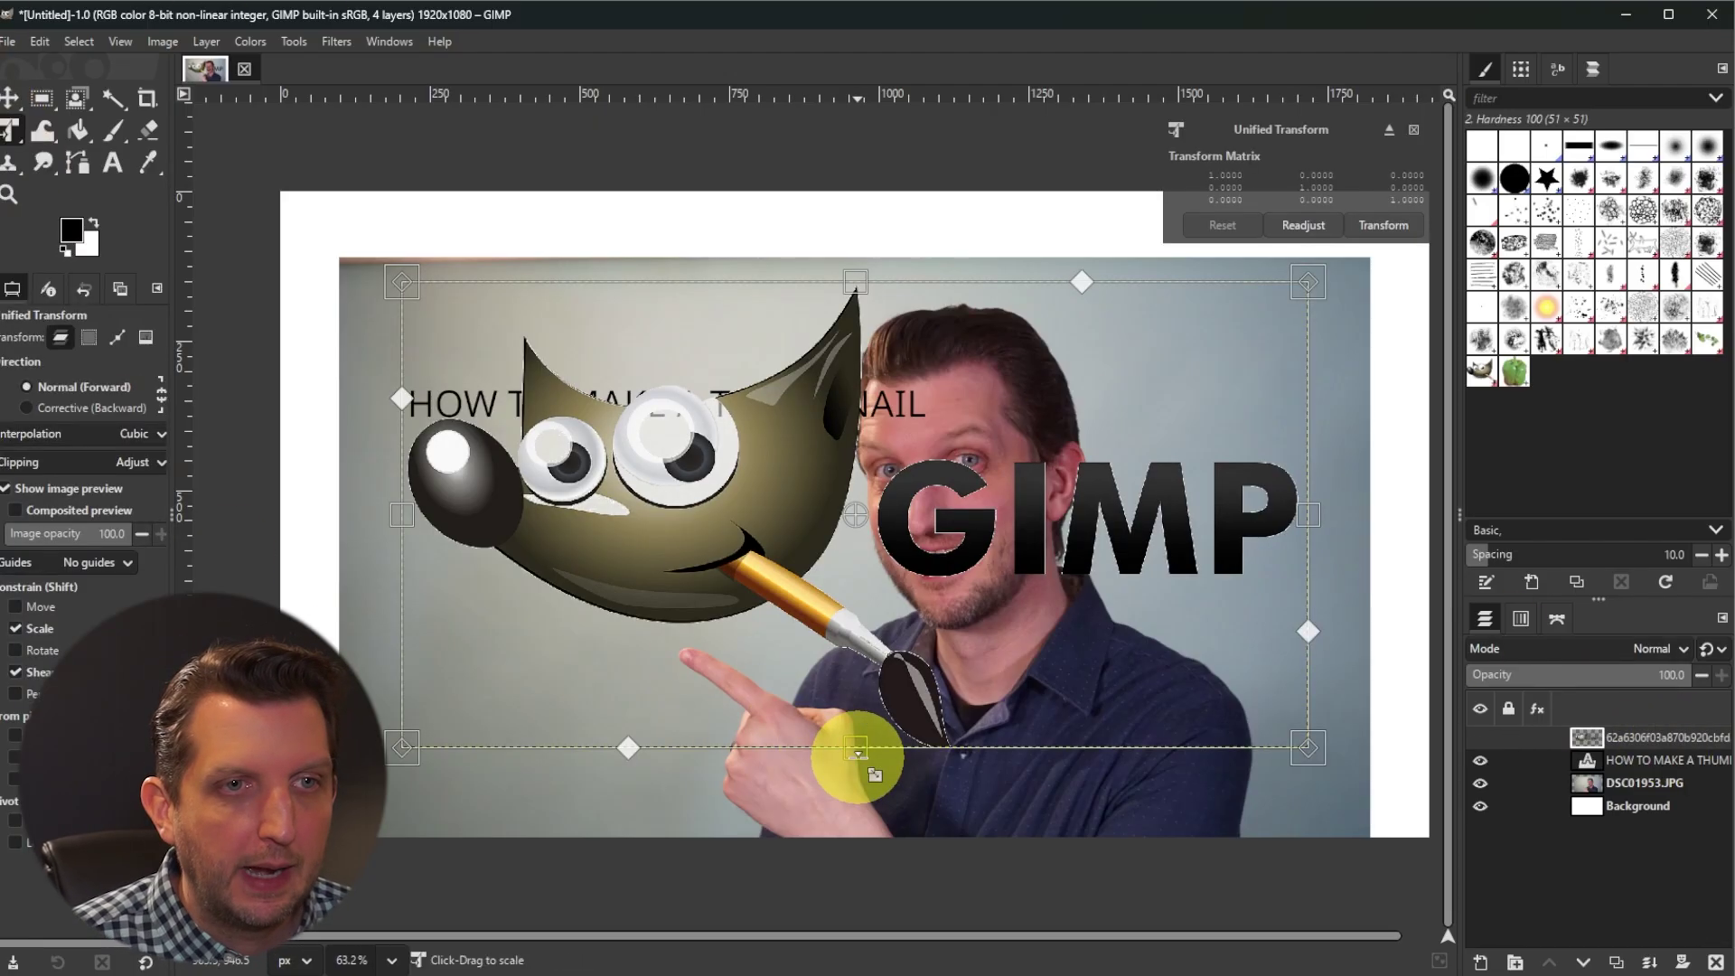
left_click_drag(855, 748, 879, 491)
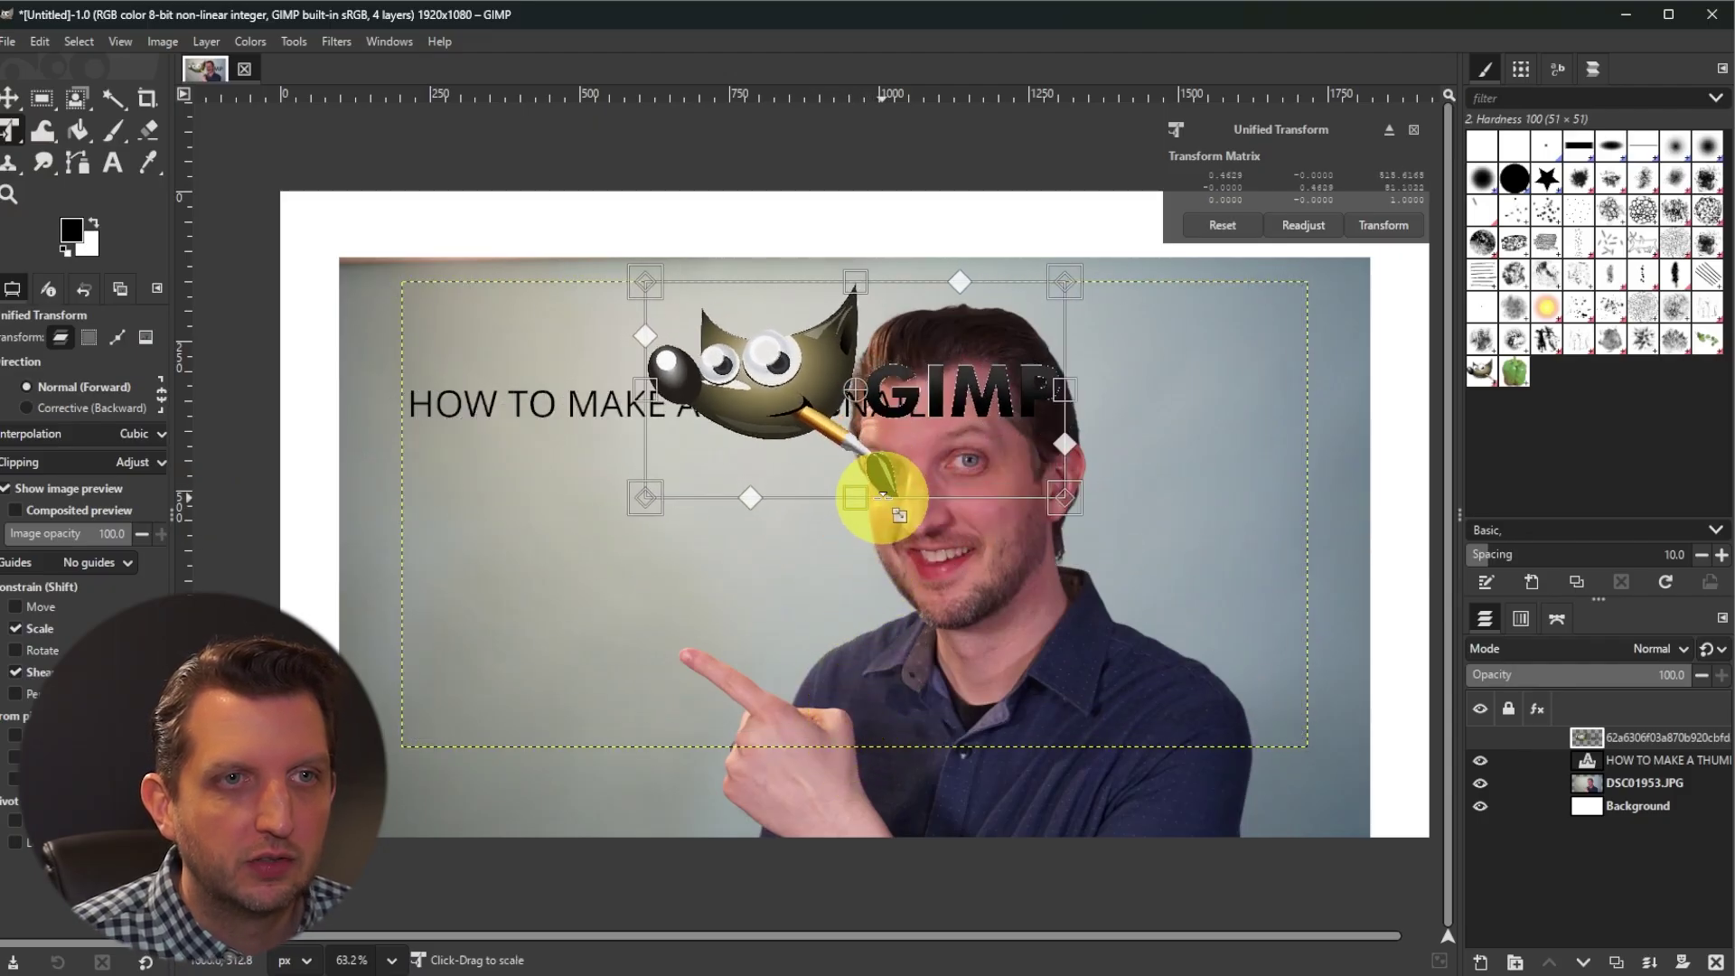
left_click_drag(811, 357, 497, 735)
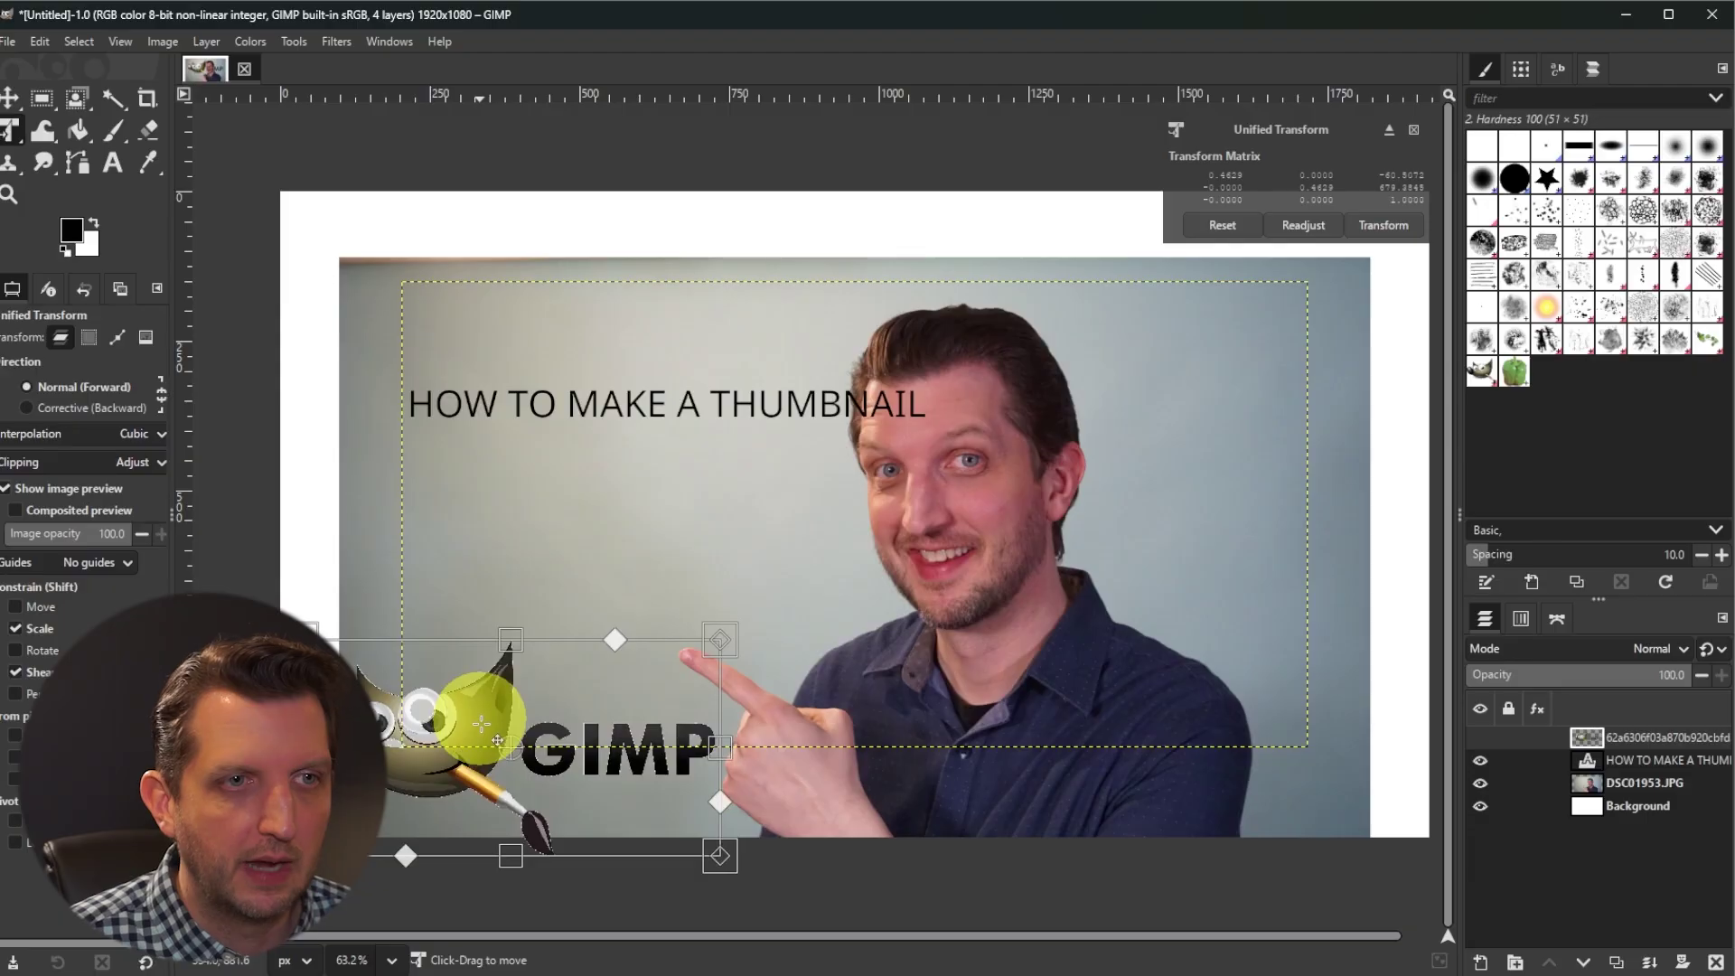
Move the DSC01953.JPG photo layer to the right and slightly up with the Move tool
key("m")
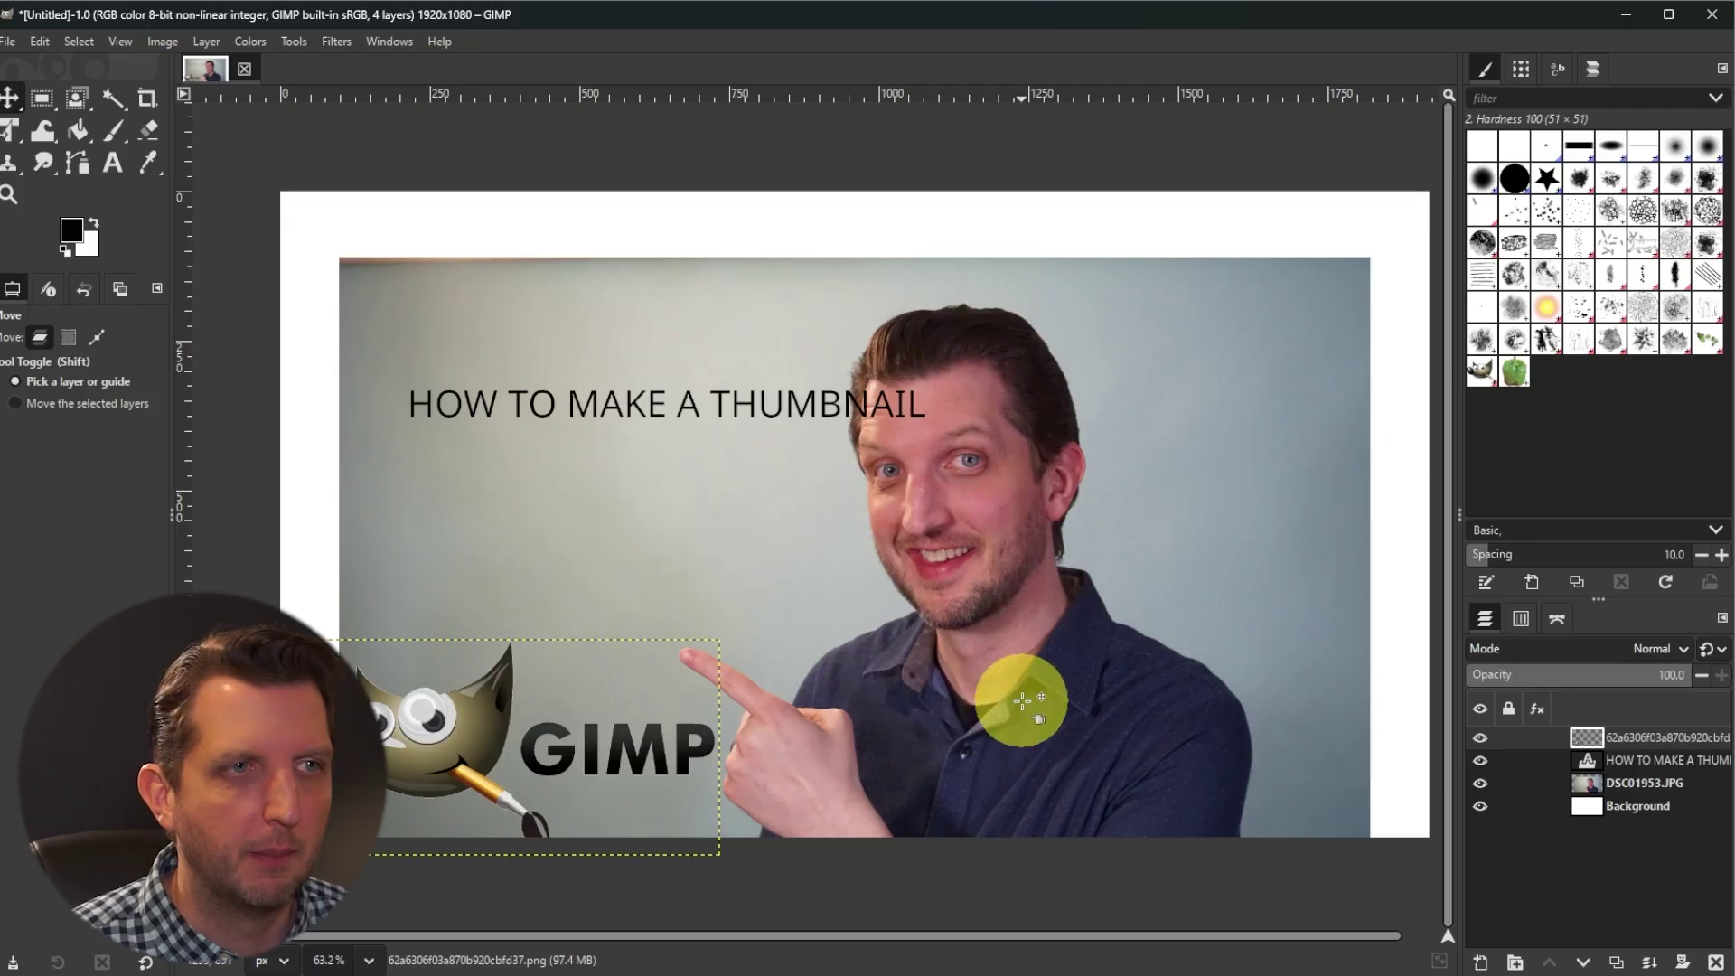
left_click(1630, 783)
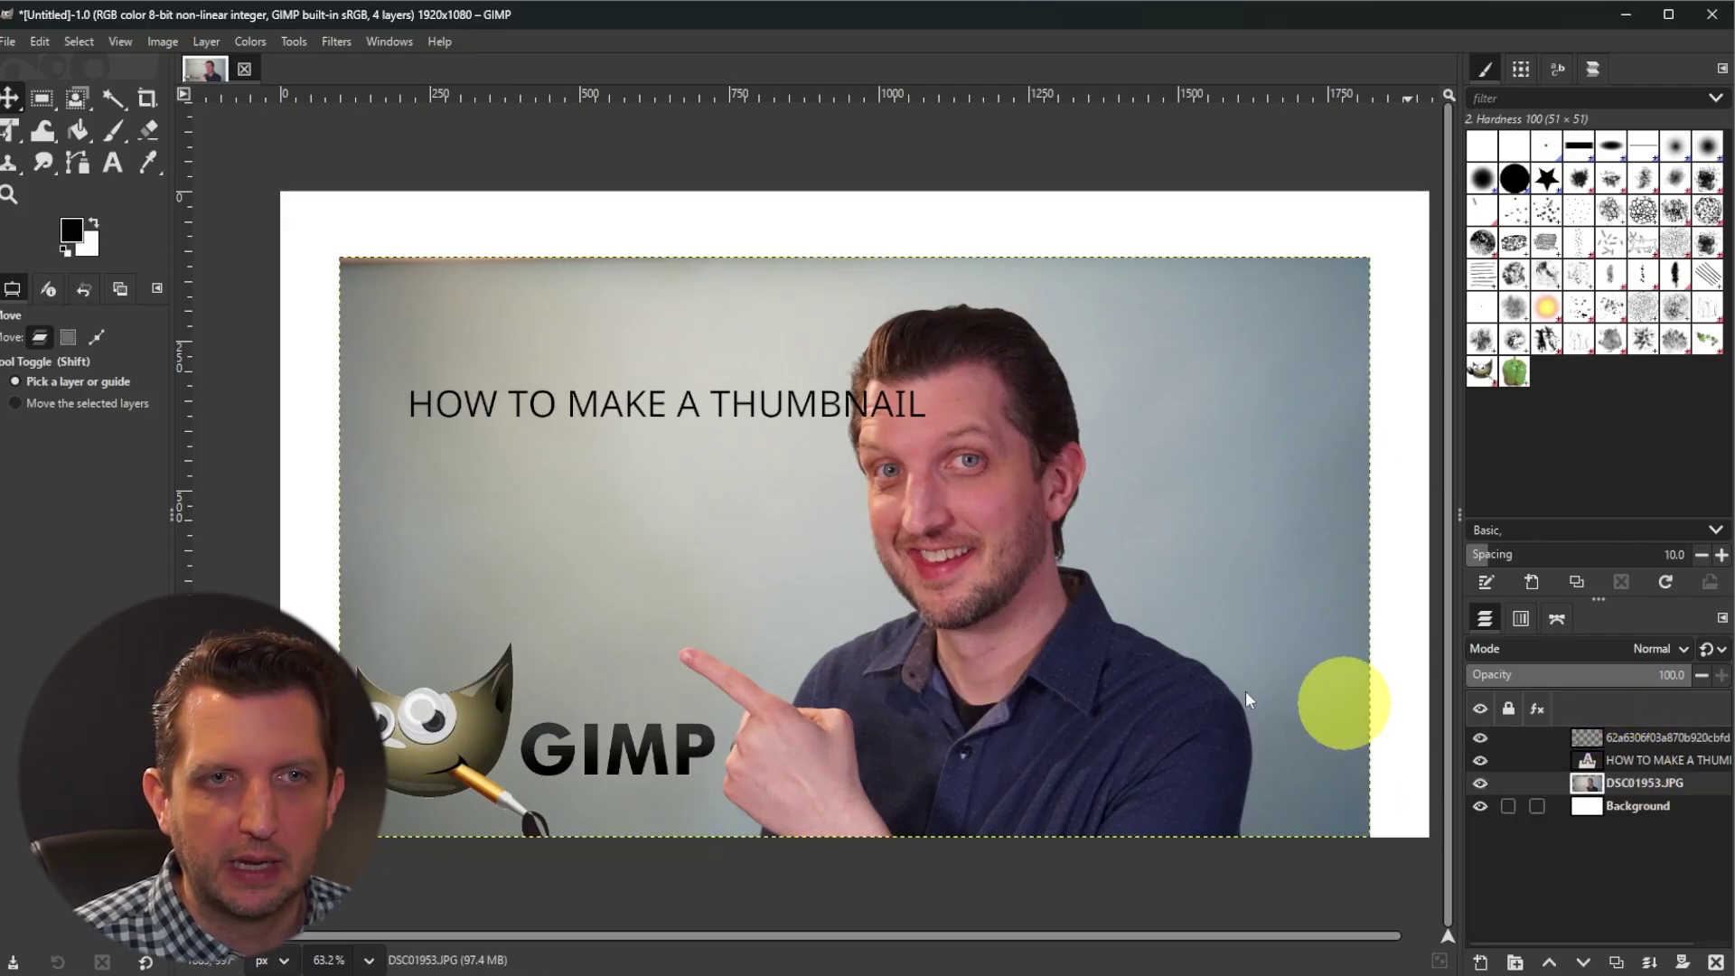
mouse_move(1136, 683)
left_mouse_down()
mouse_move(1230, 596)
mouse_move(1216, 584)
mouse_move(1057, 705)
mouse_move(1112, 600)
mouse_move(988, 598)
mouse_move(1084, 550)
mouse_move(1162, 608)
mouse_move(1136, 677)
mouse_move(1123, 670)
mouse_move(1195, 678)
mouse_move(1165, 681)
left_mouse_up()
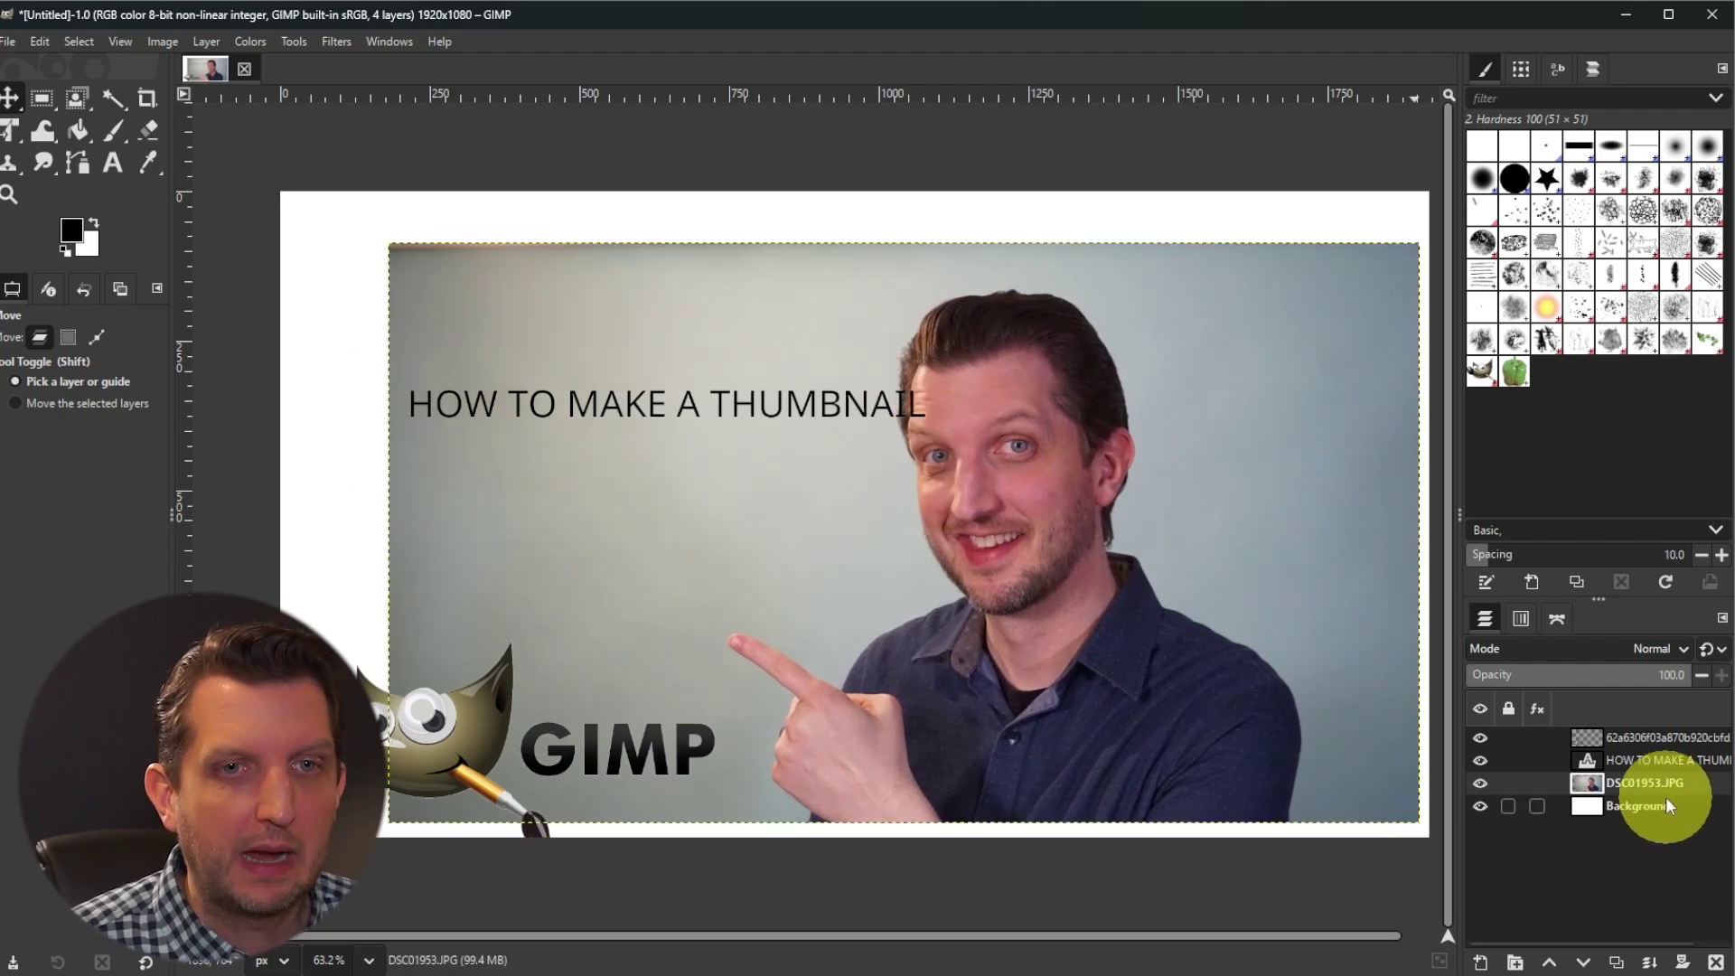
Crop the DSC01953.JPG photo layer to about 1051 × 906 px around the pointing man
left_click(144, 97)
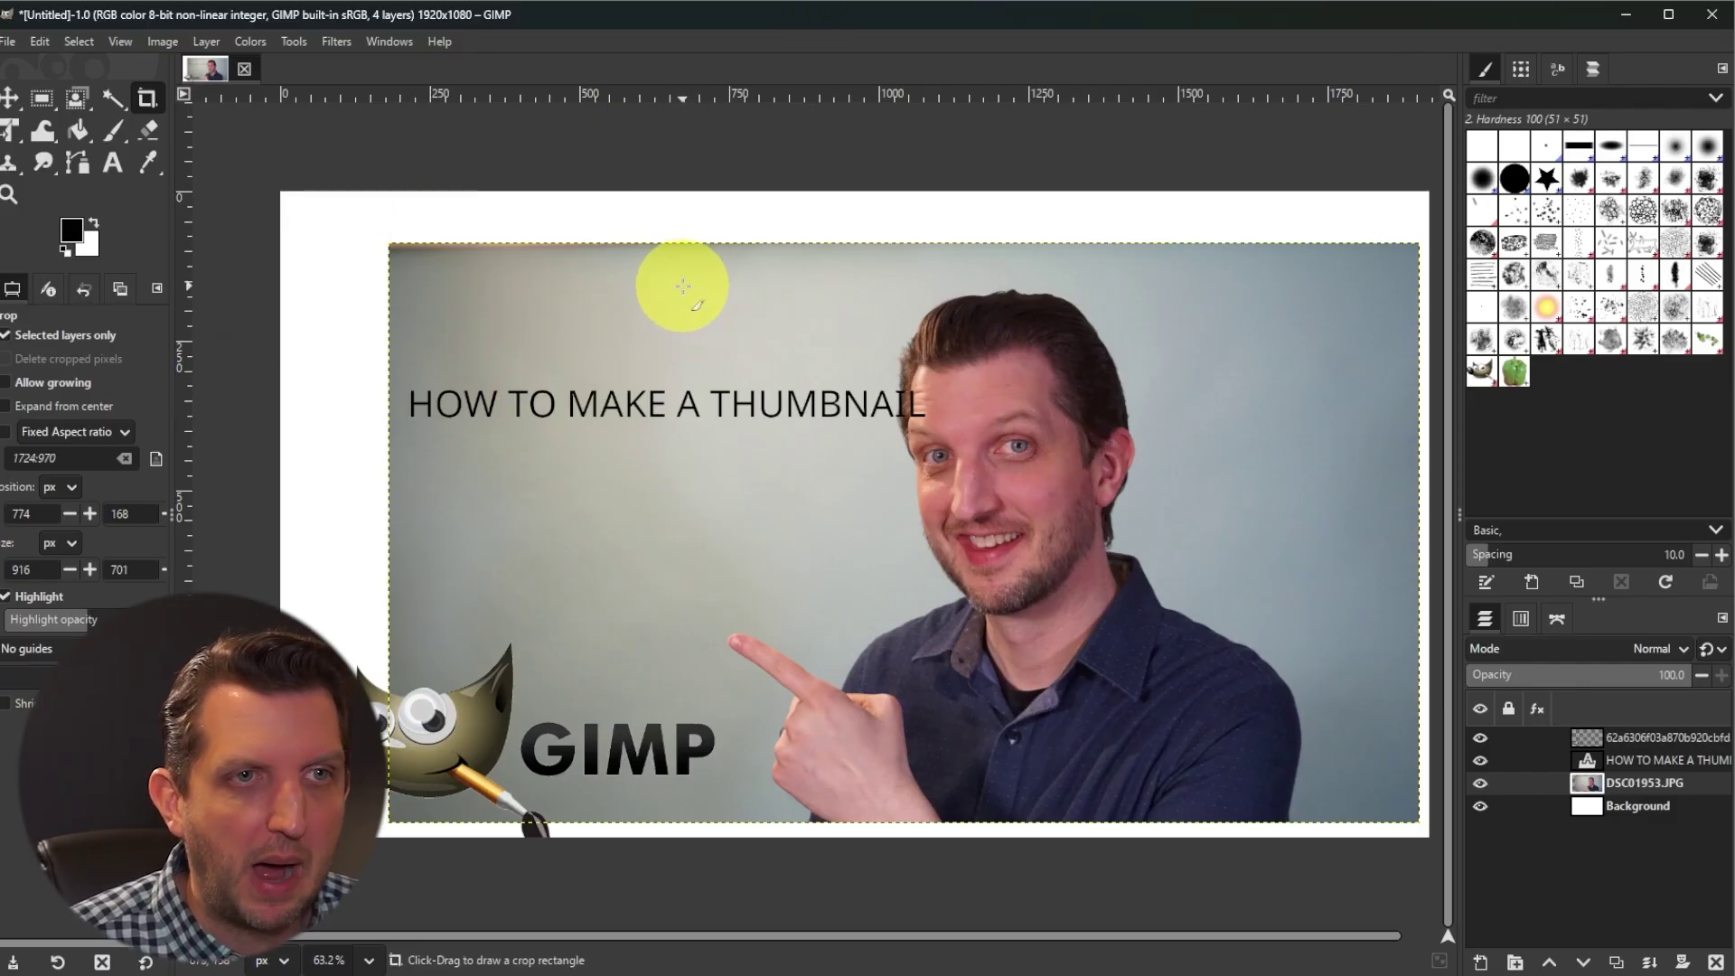
left_click_drag(691, 279, 1320, 848)
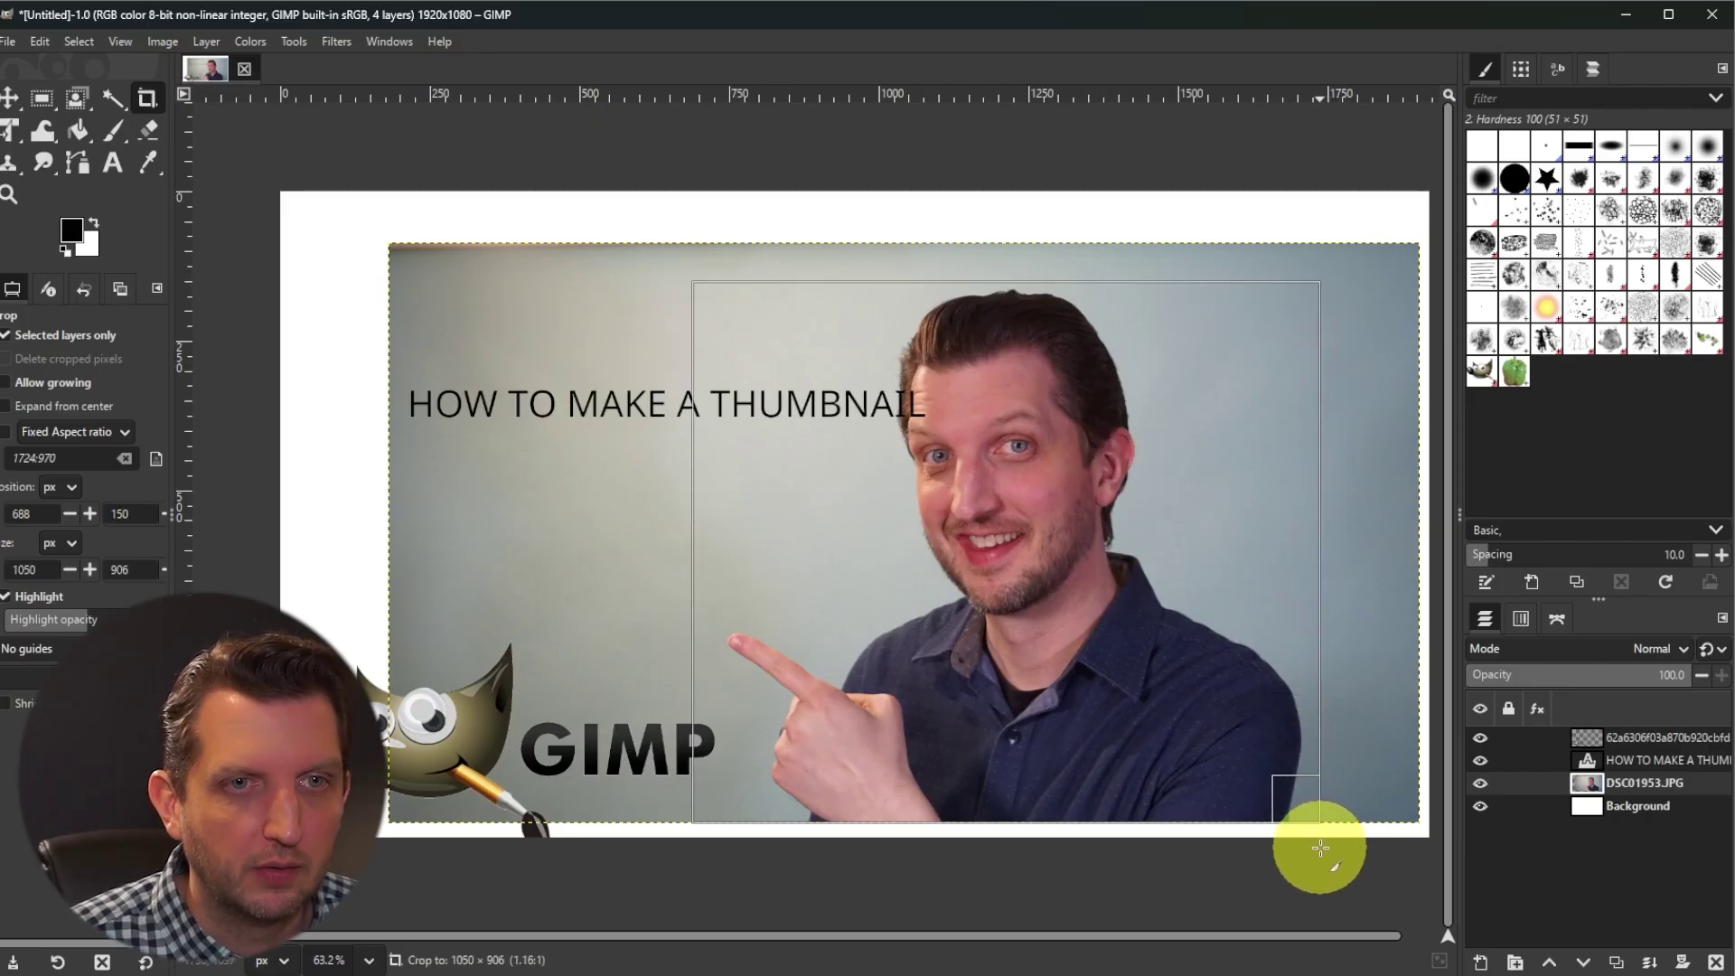
left_click_drag(1320, 848, 1321, 847)
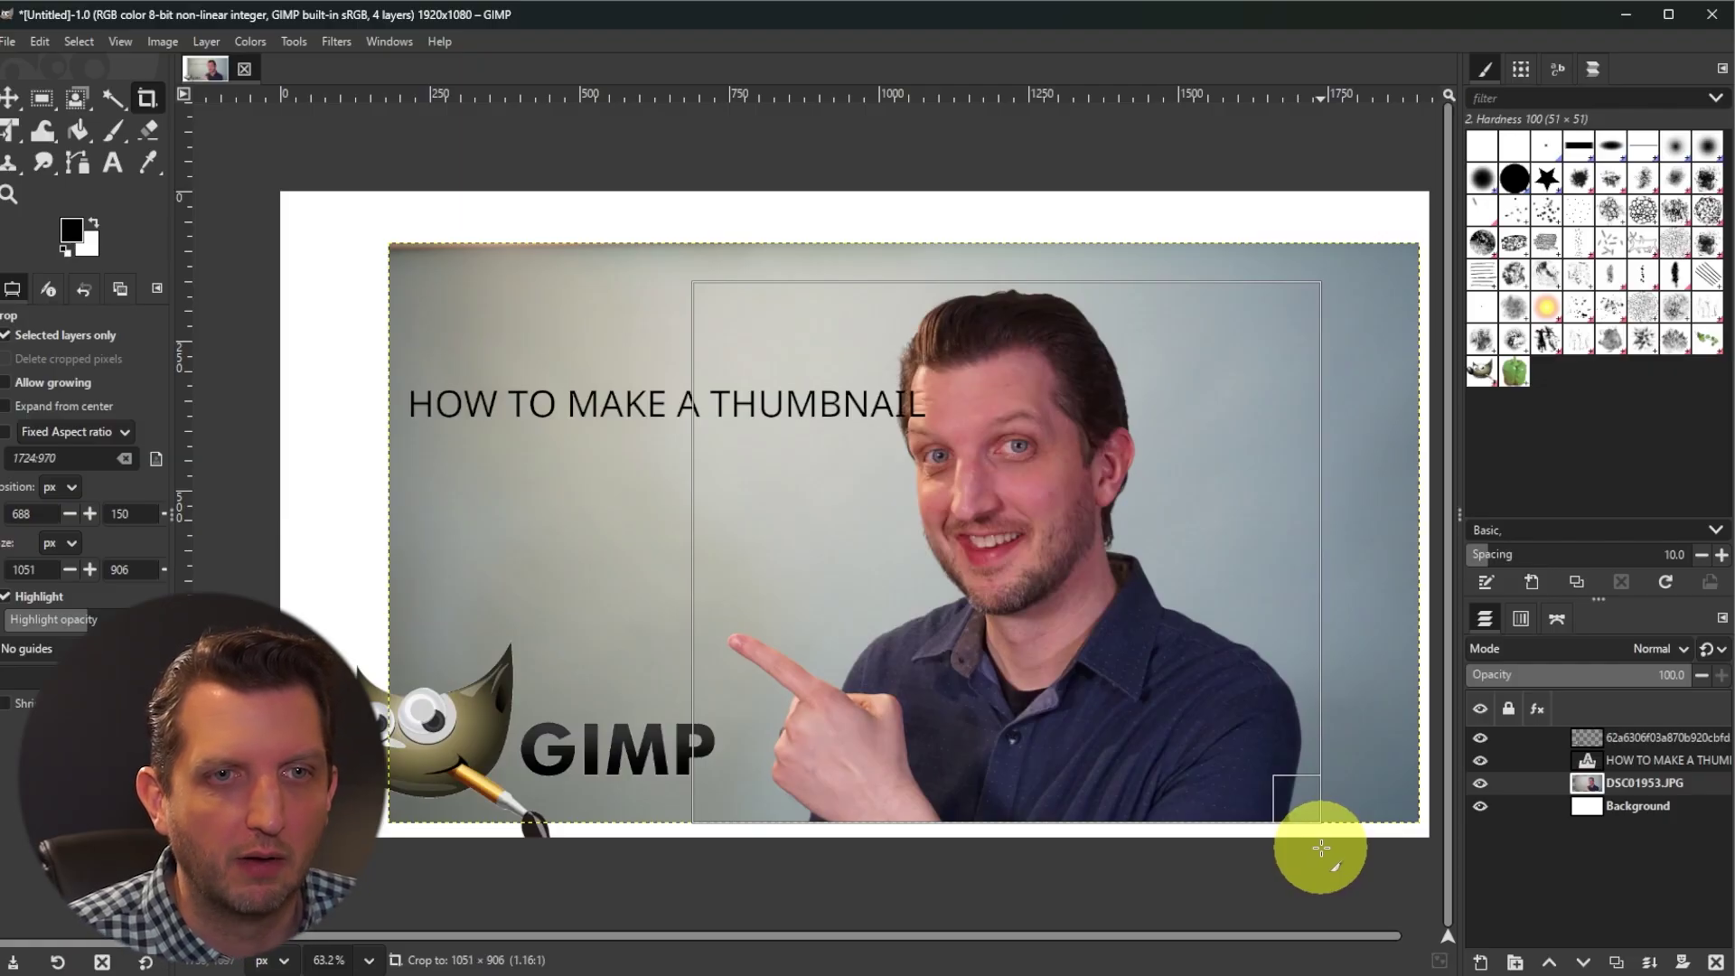
left_click_drag(1321, 847, 1321, 848)
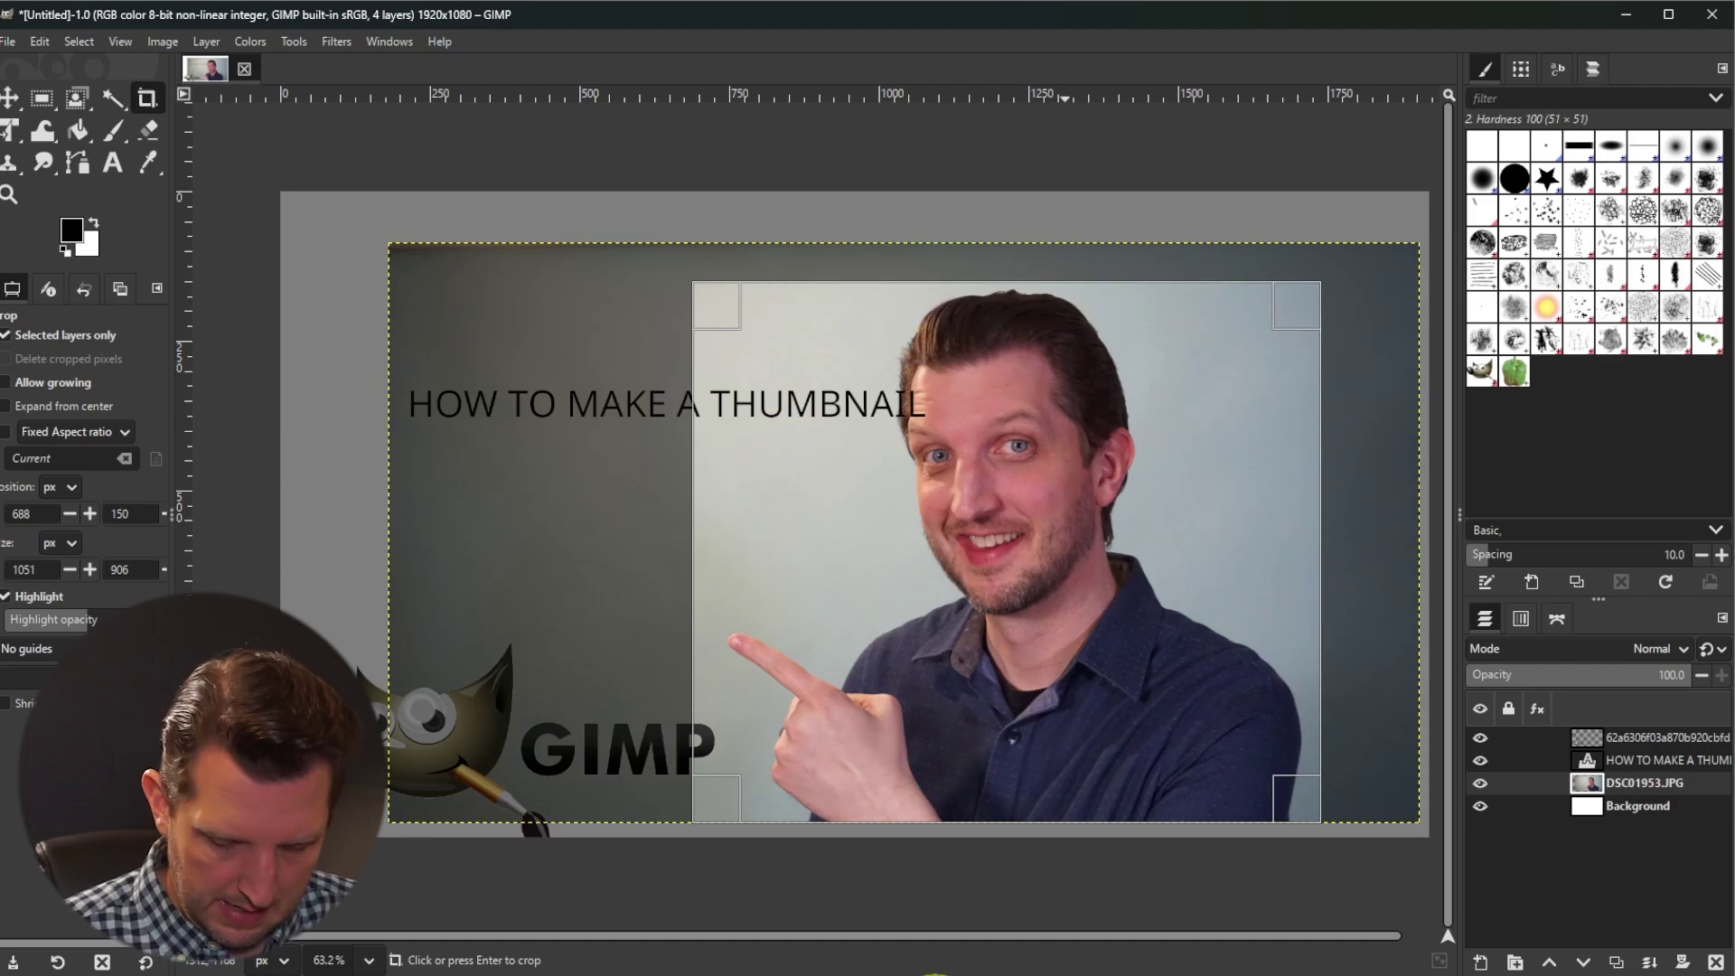
key("Return")
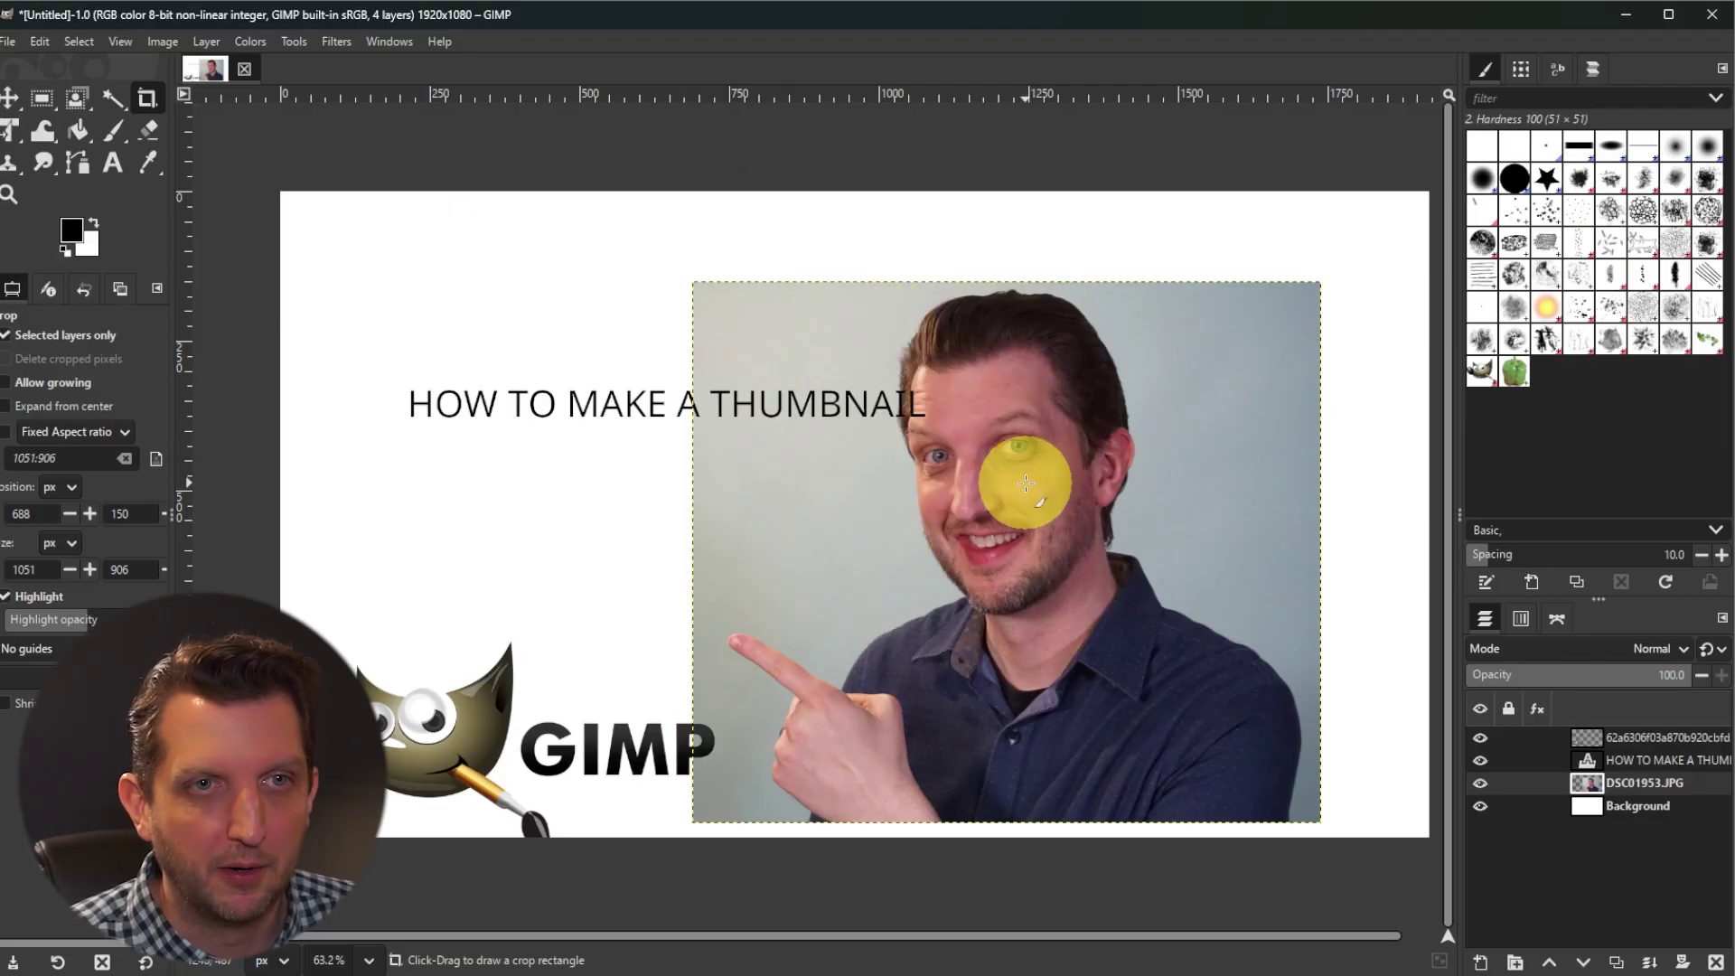
Select the whole grey-blue backdrop around the man with Fuzzy Select, adding the remaining areas beside his hand and shoulders
left_click(111, 101)
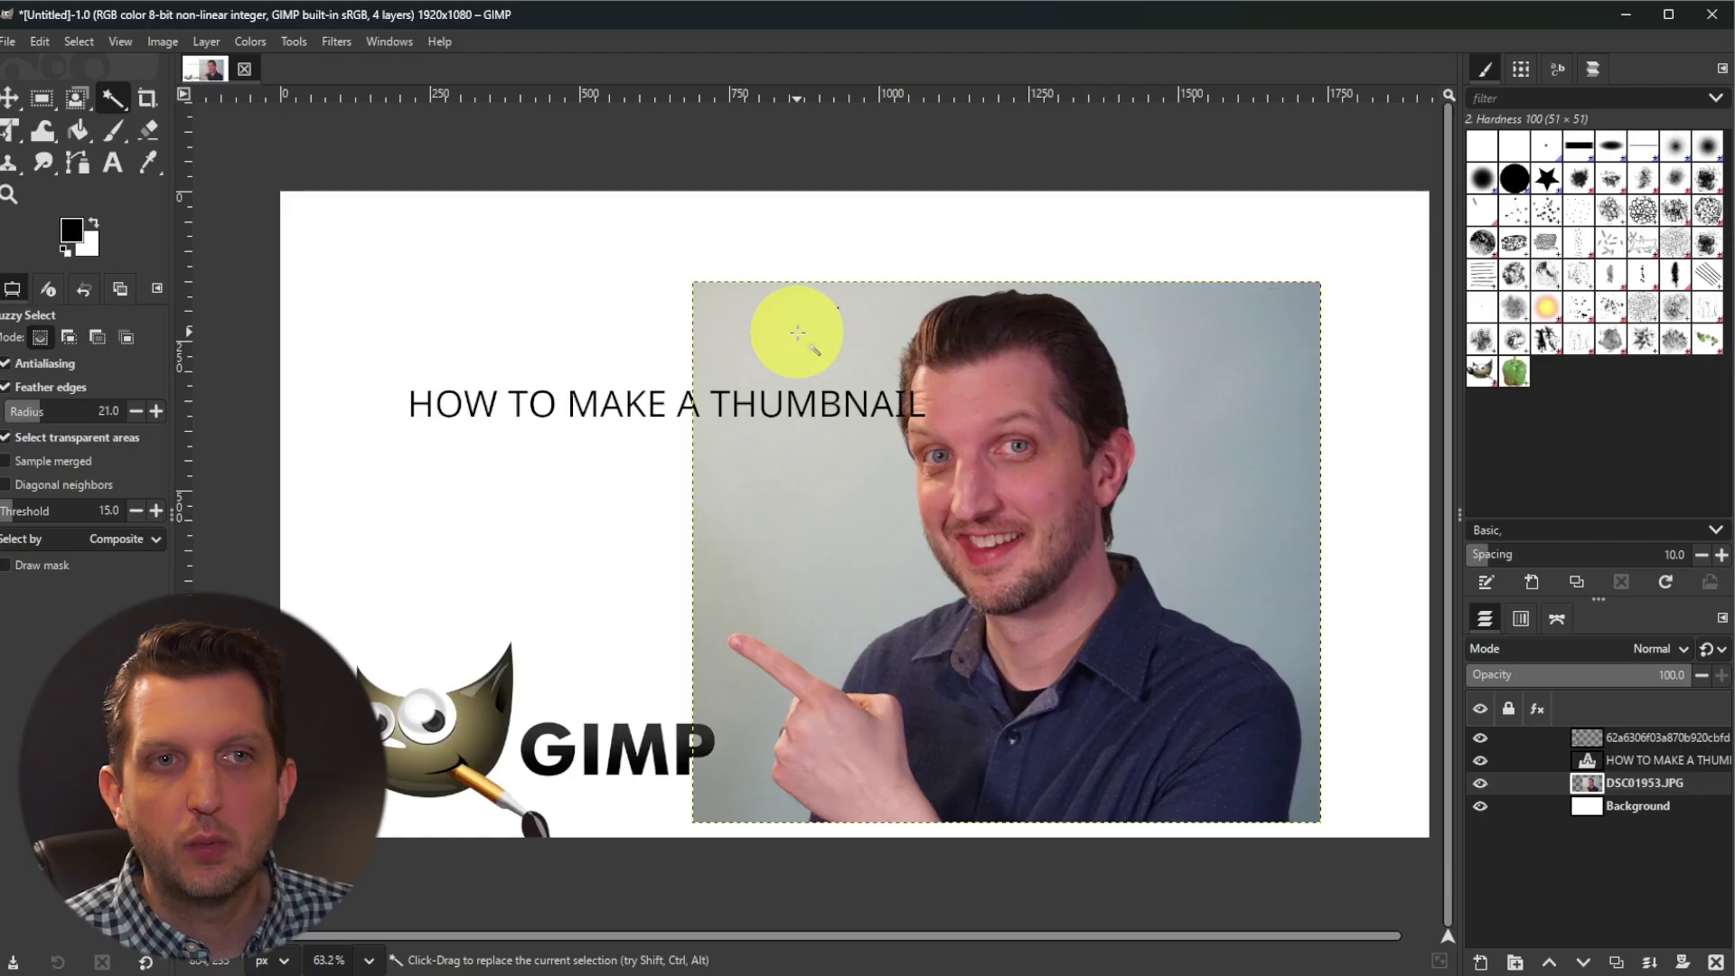
left_click(797, 333)
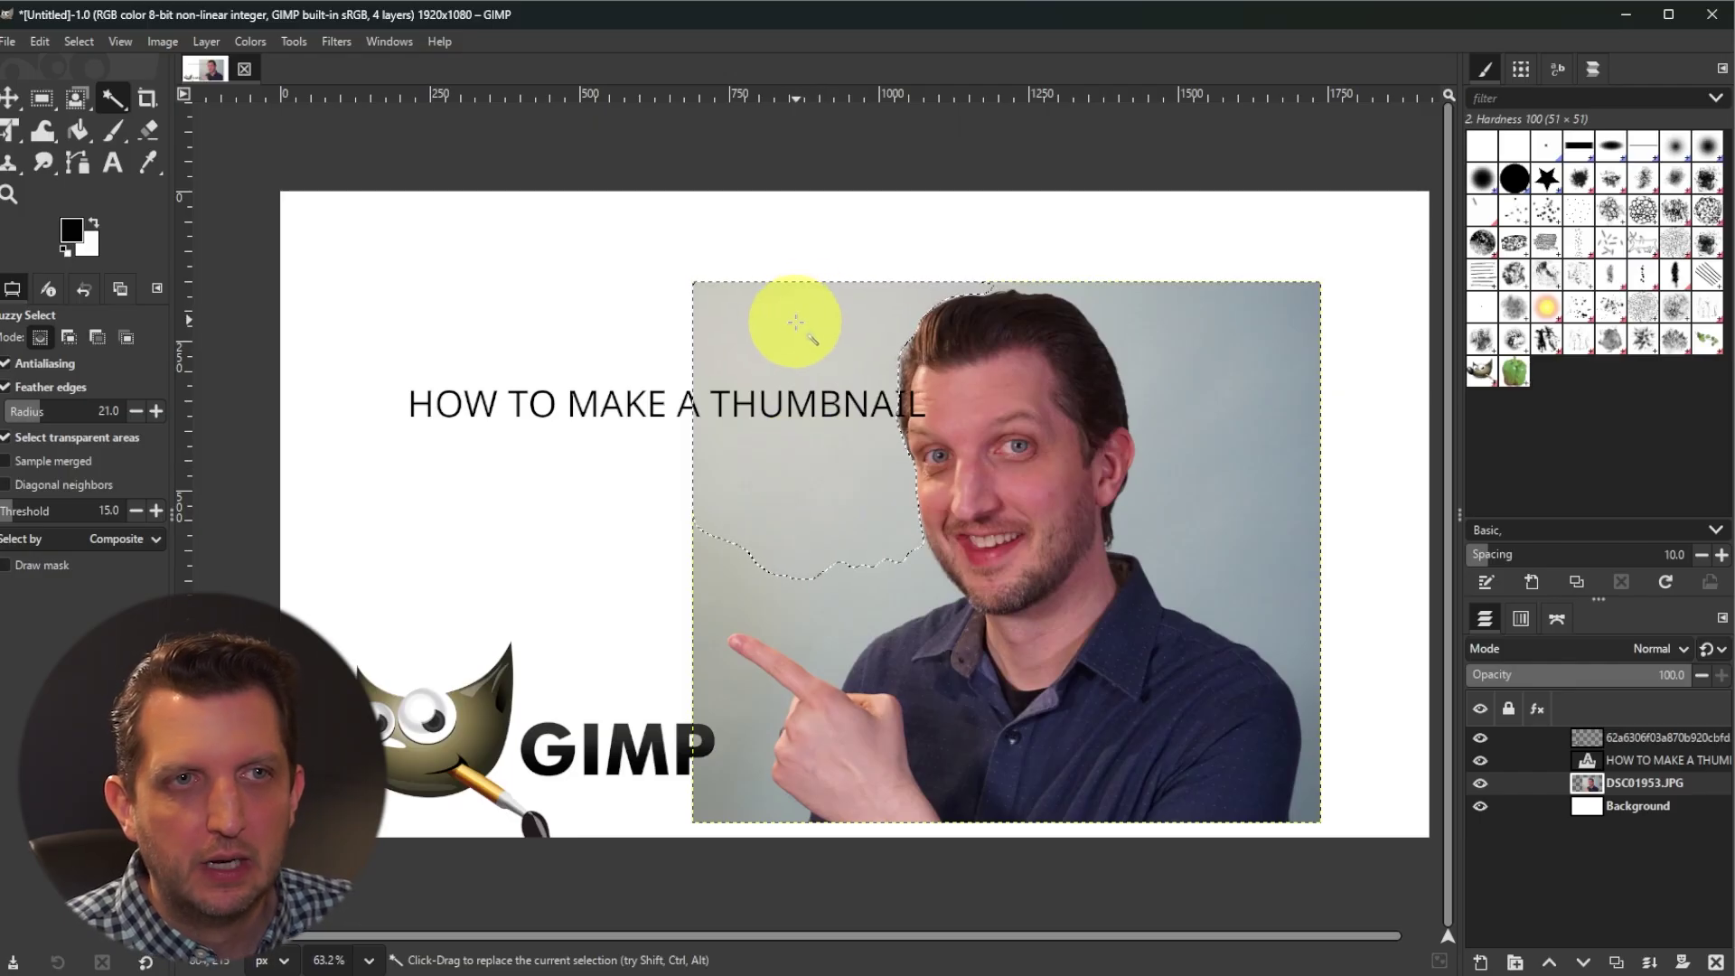
key("shift")
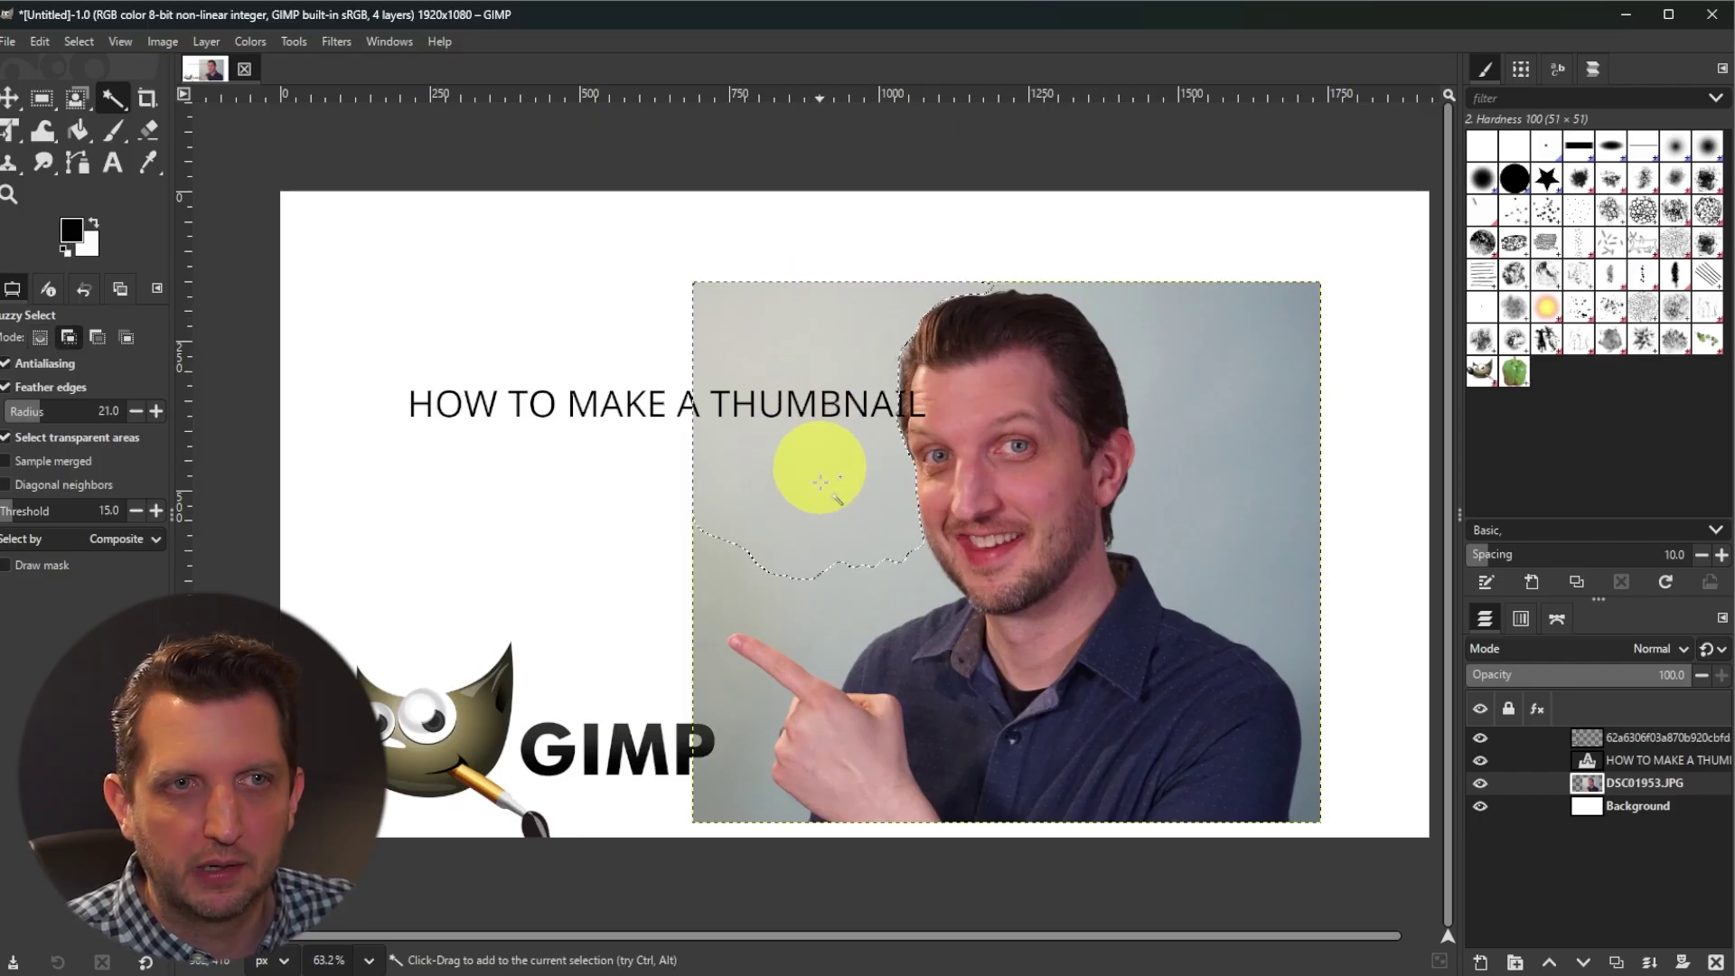
left_click(828, 617, "shift")
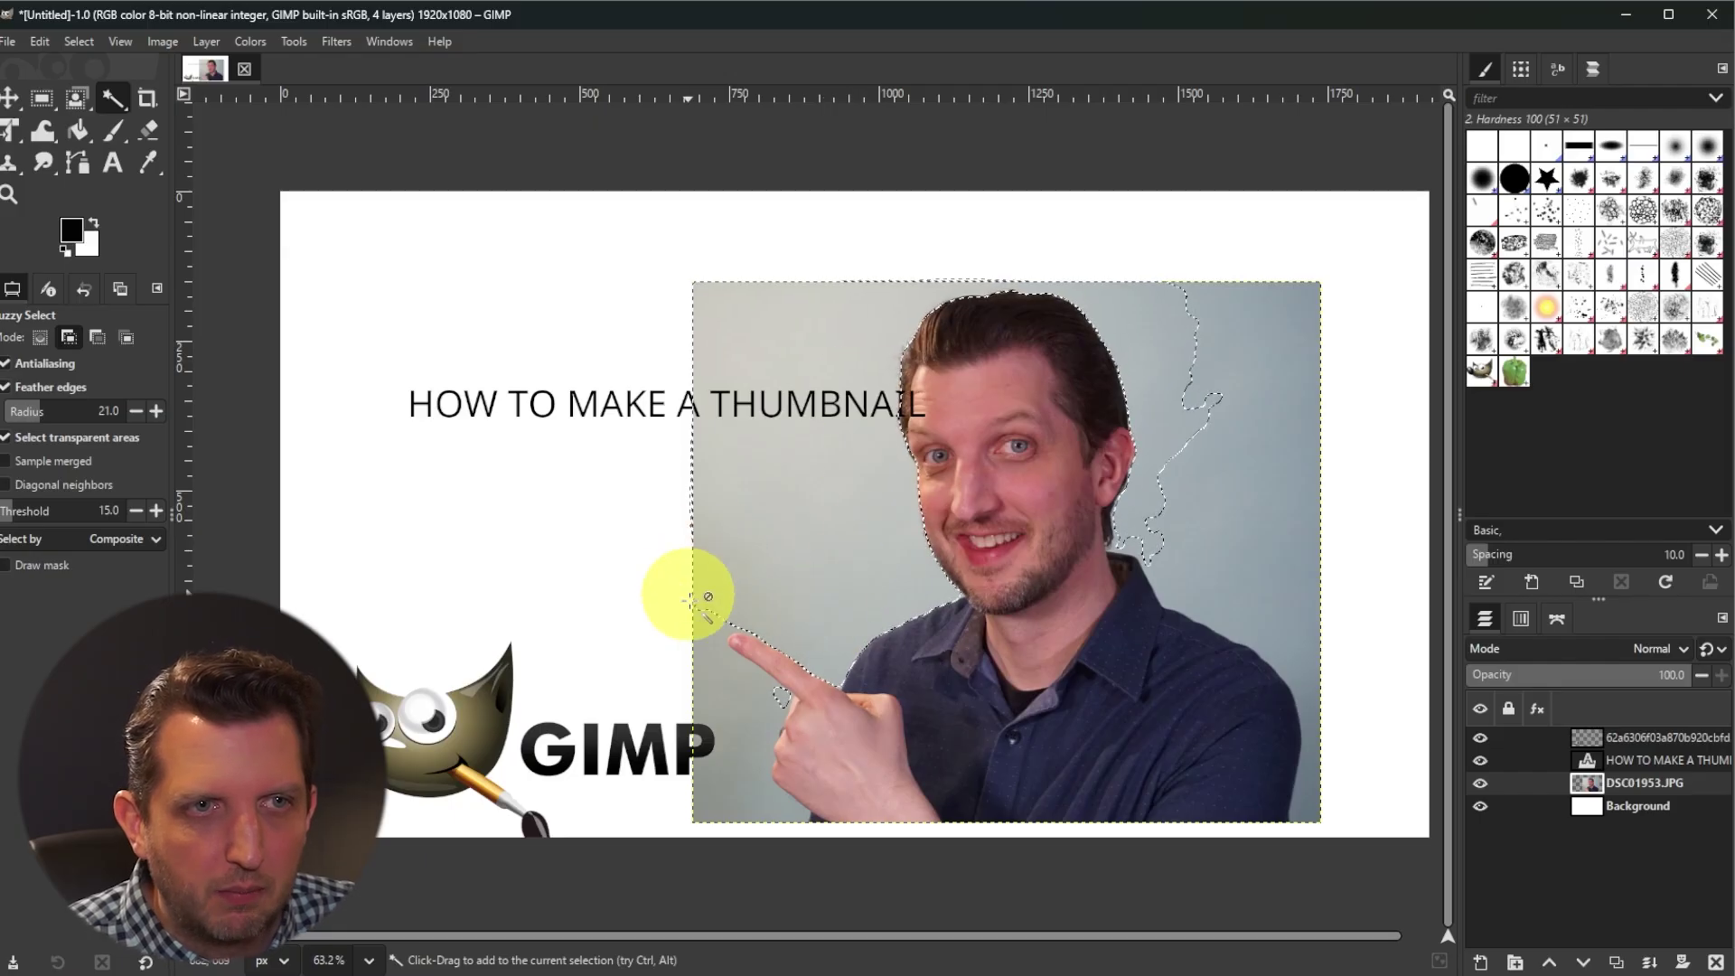
left_click(723, 701, "shift")
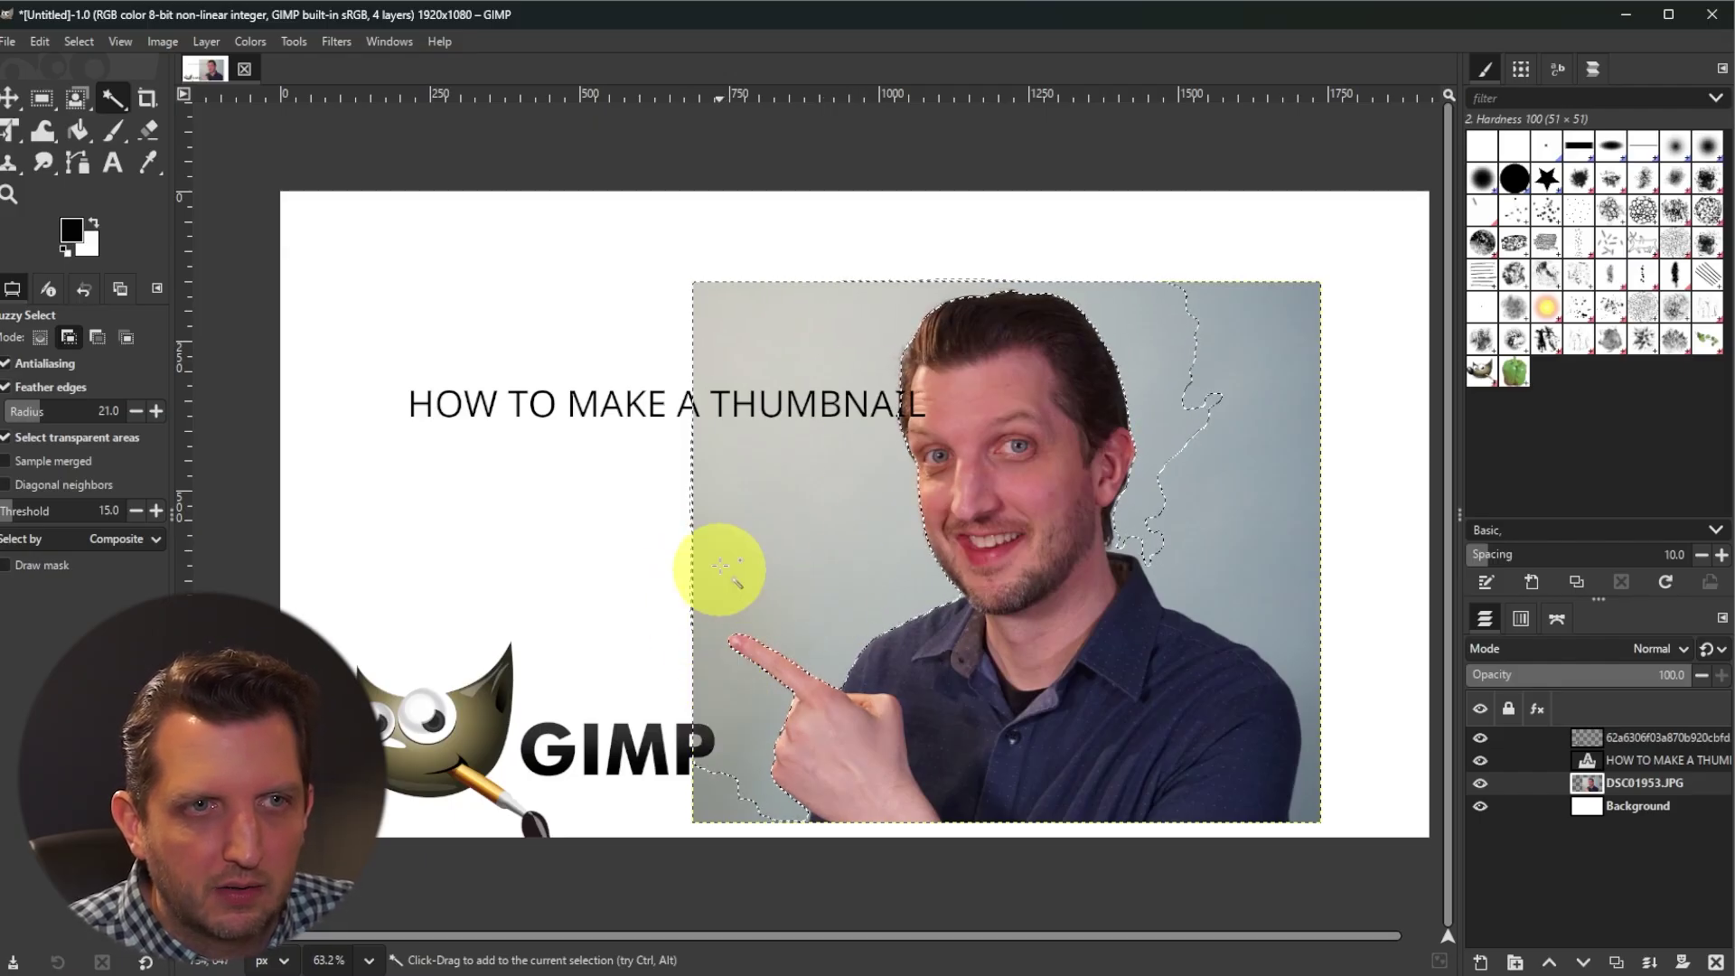
left_click(735, 813, "shift")
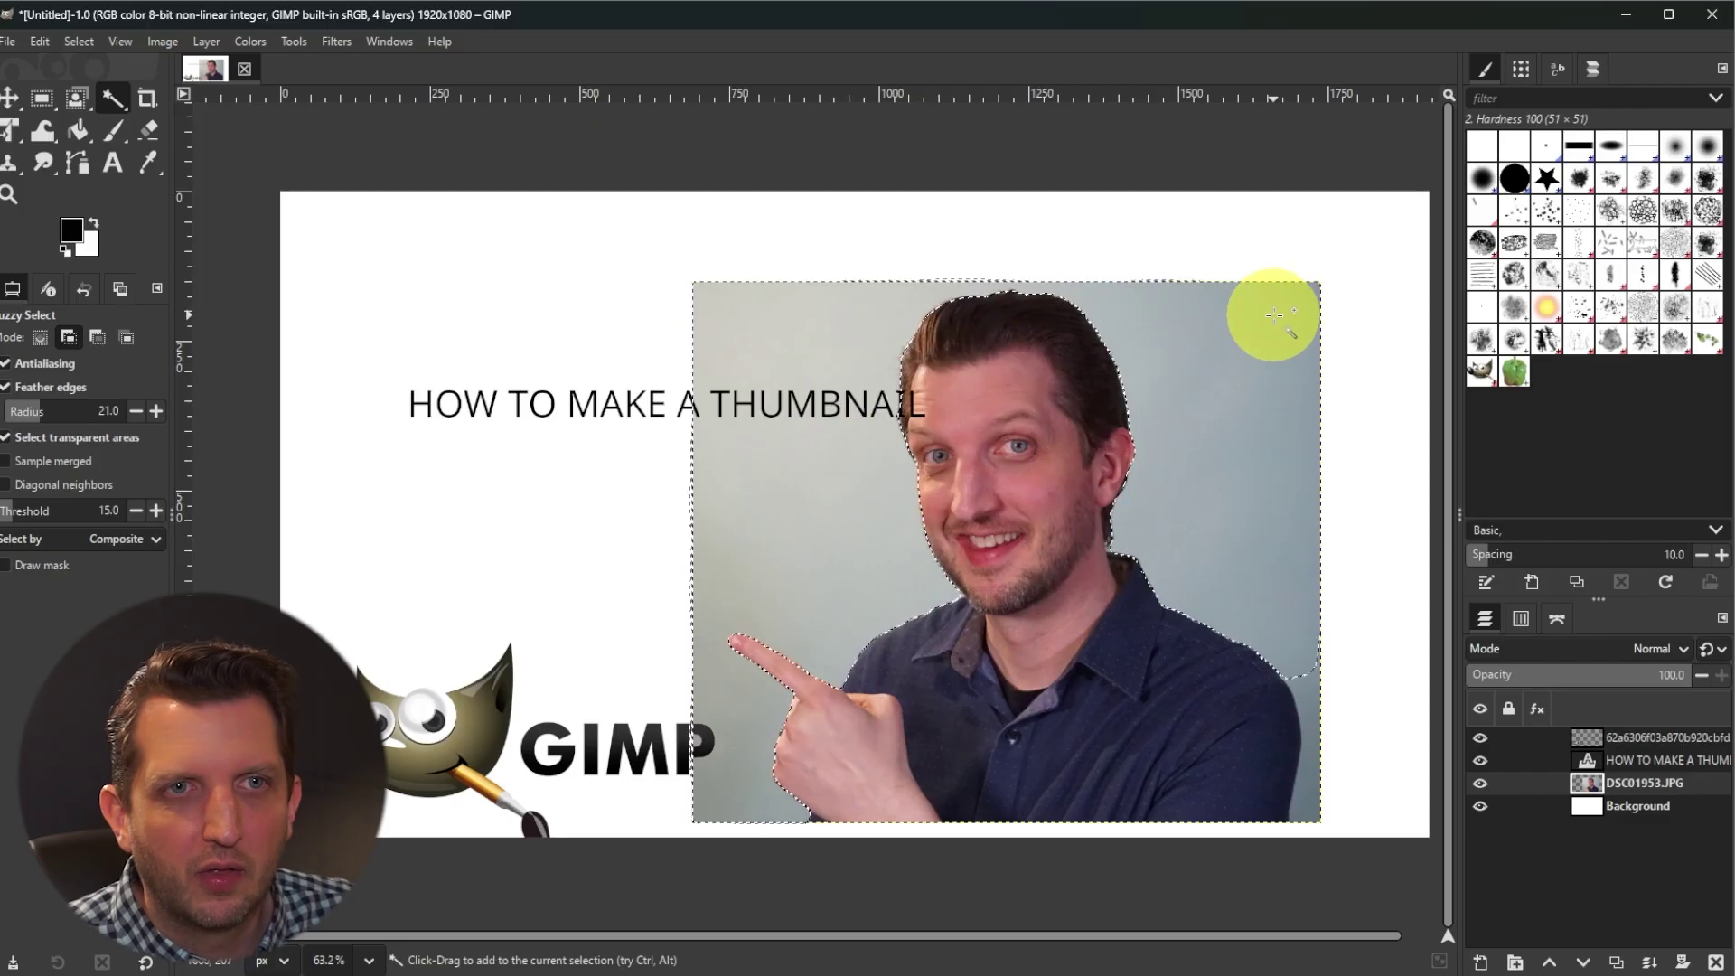
left_click_drag(1303, 791, 1319, 753)
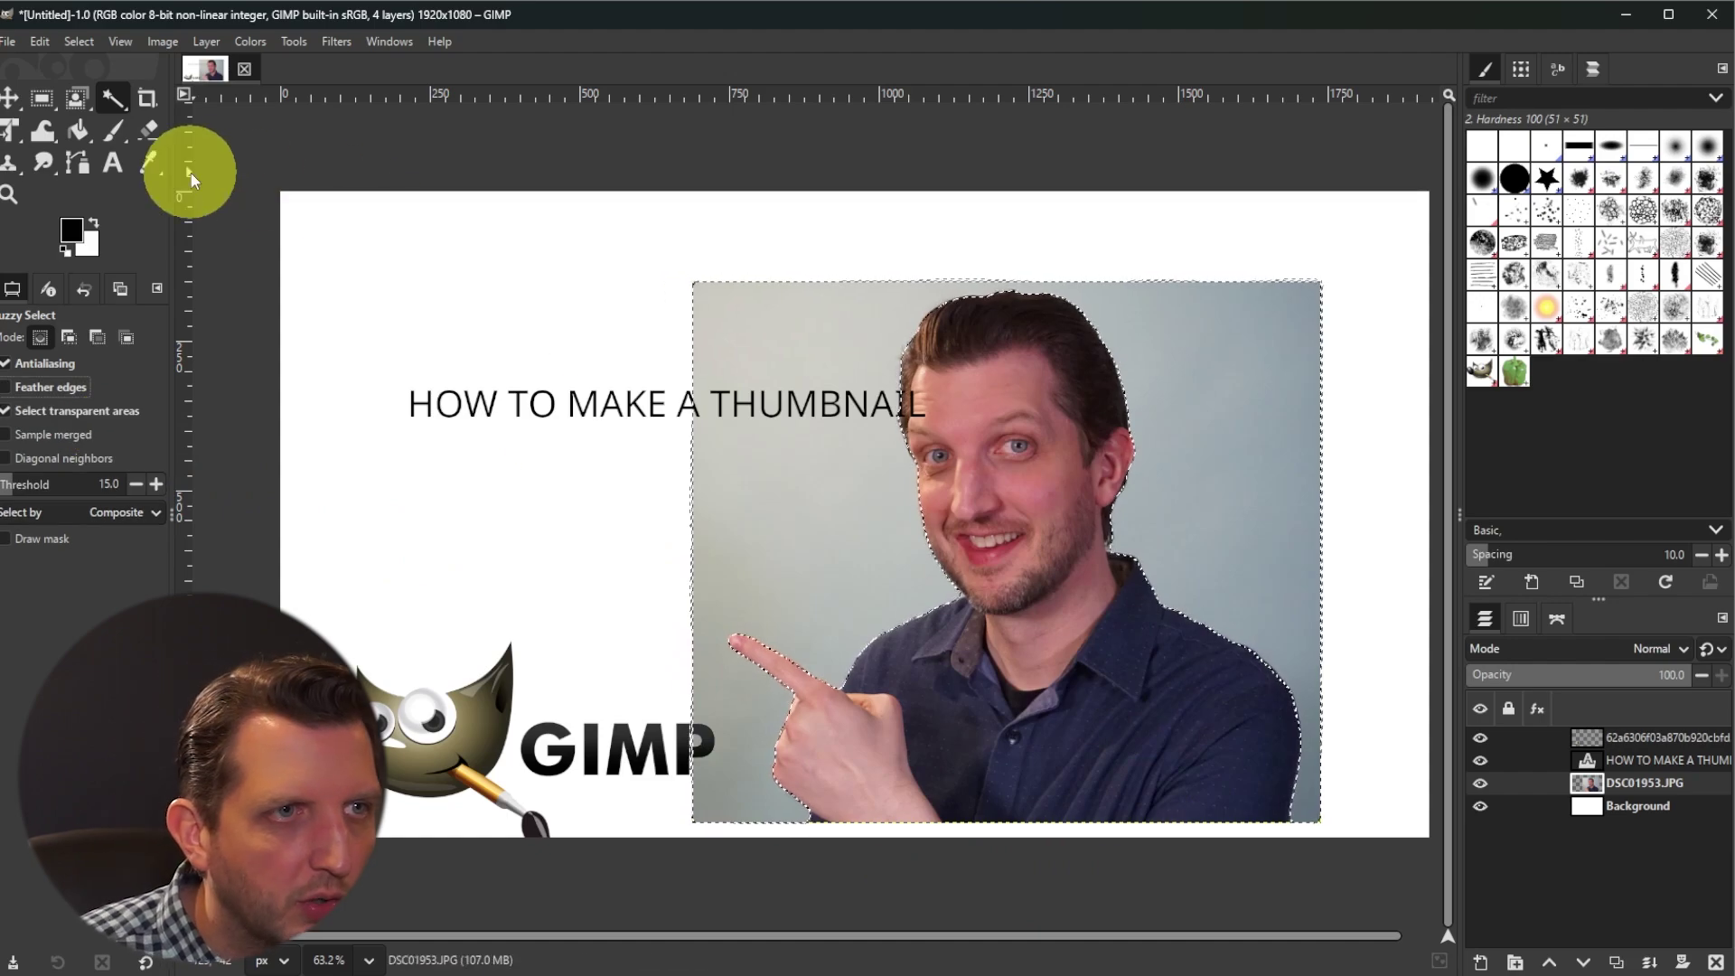
Try deleting the selected backdrop with the feather radius lowered to 0, and undo the deletion
left_click(6, 389)
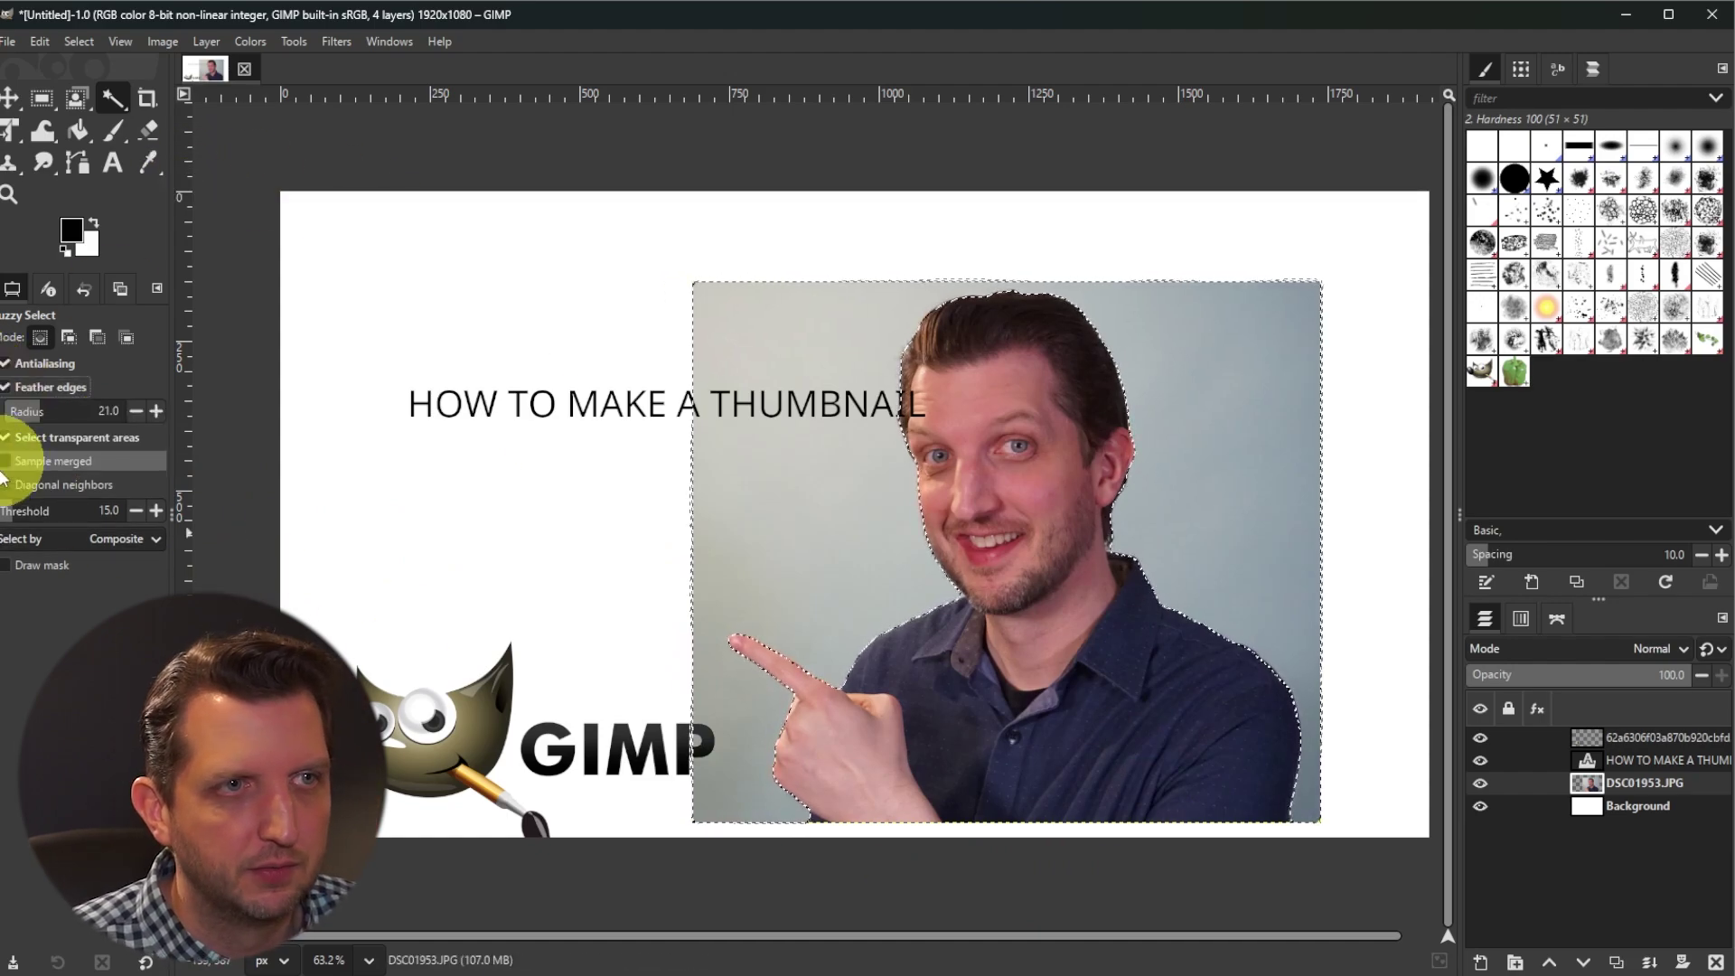
left_click(136, 411)
left_click(135, 411)
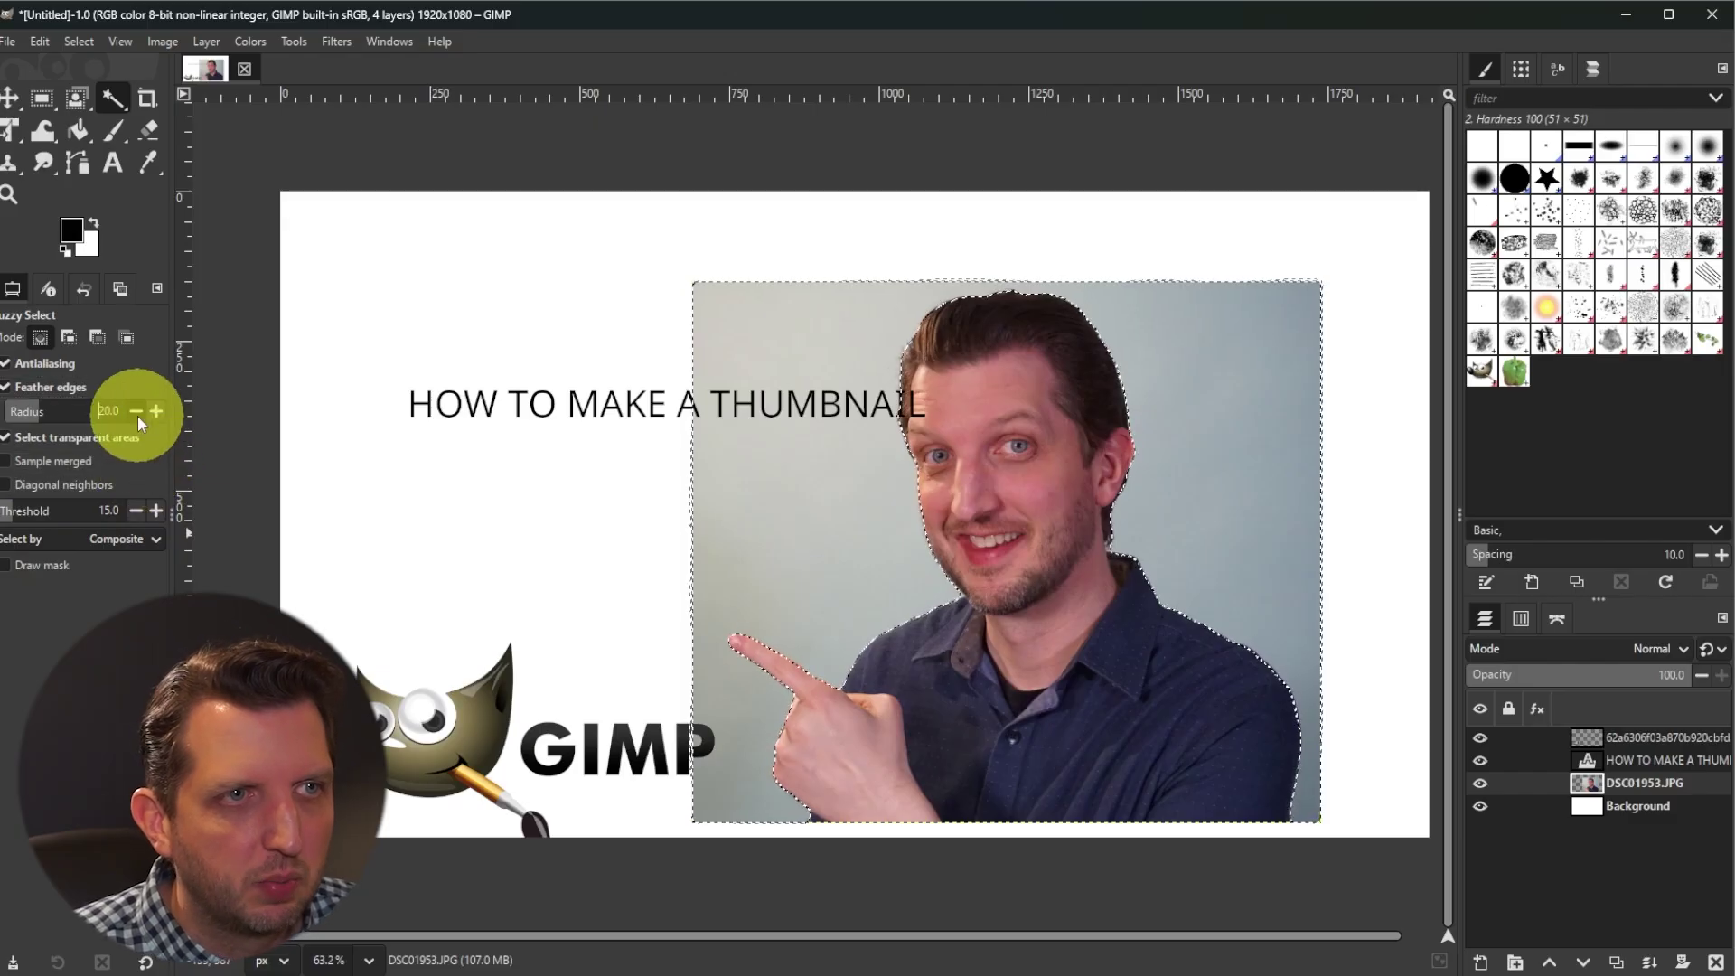
left_click(156, 412)
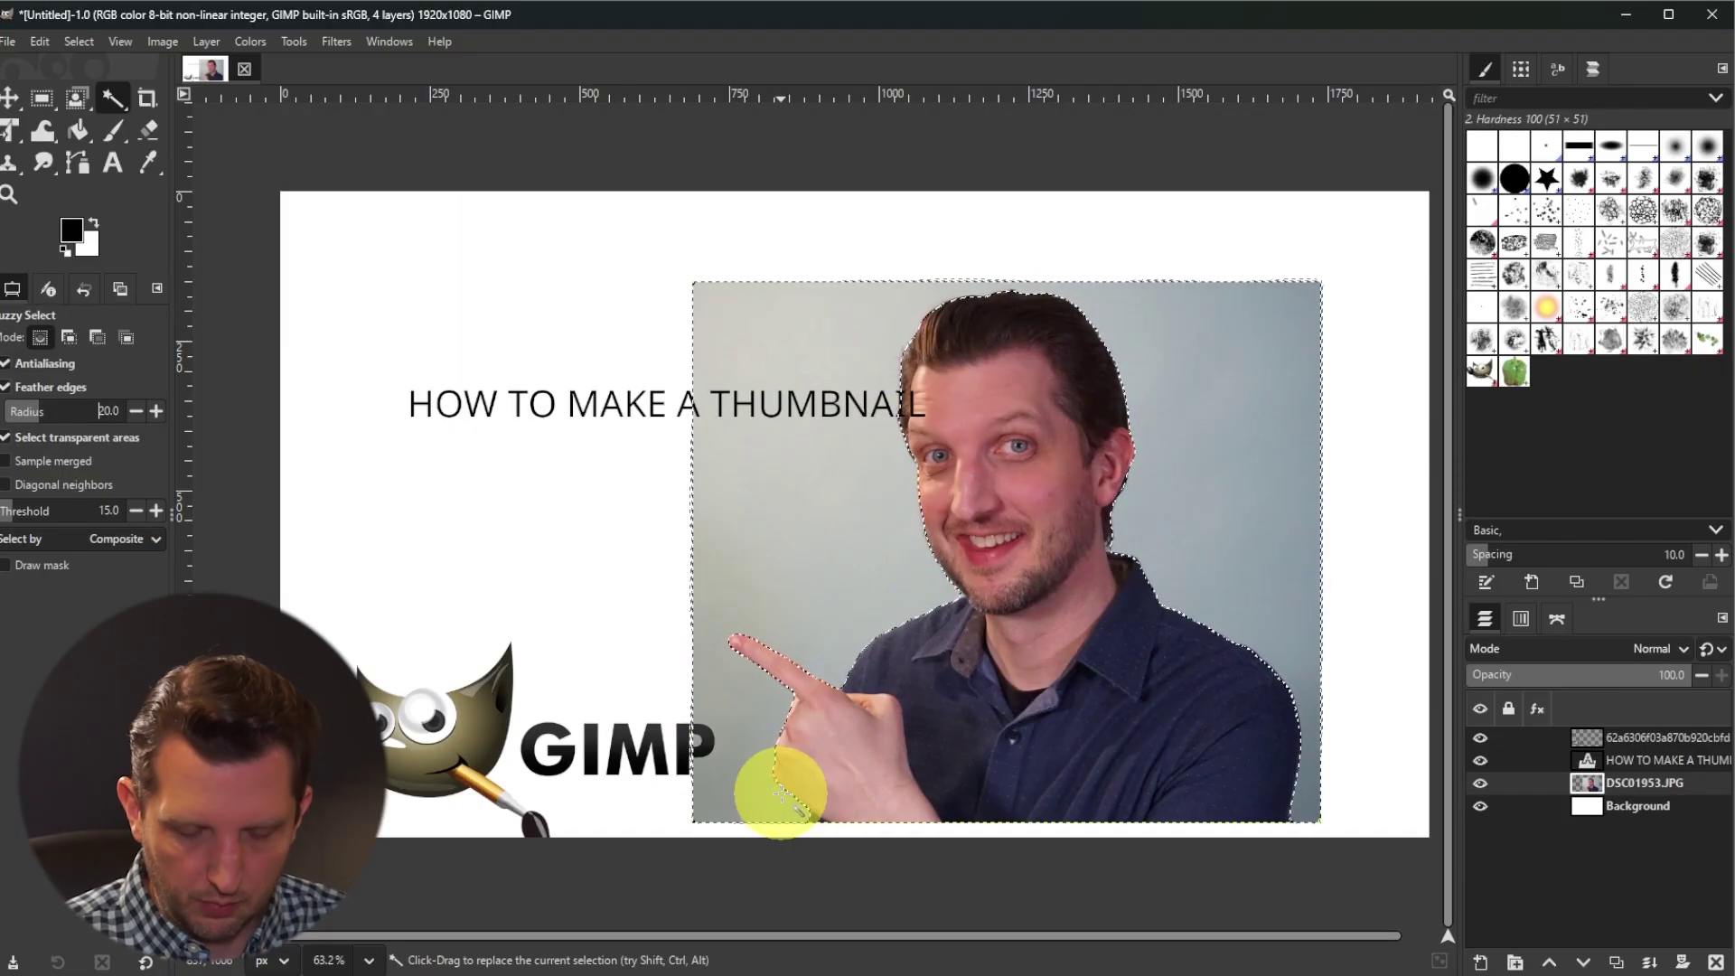
key("Delete")
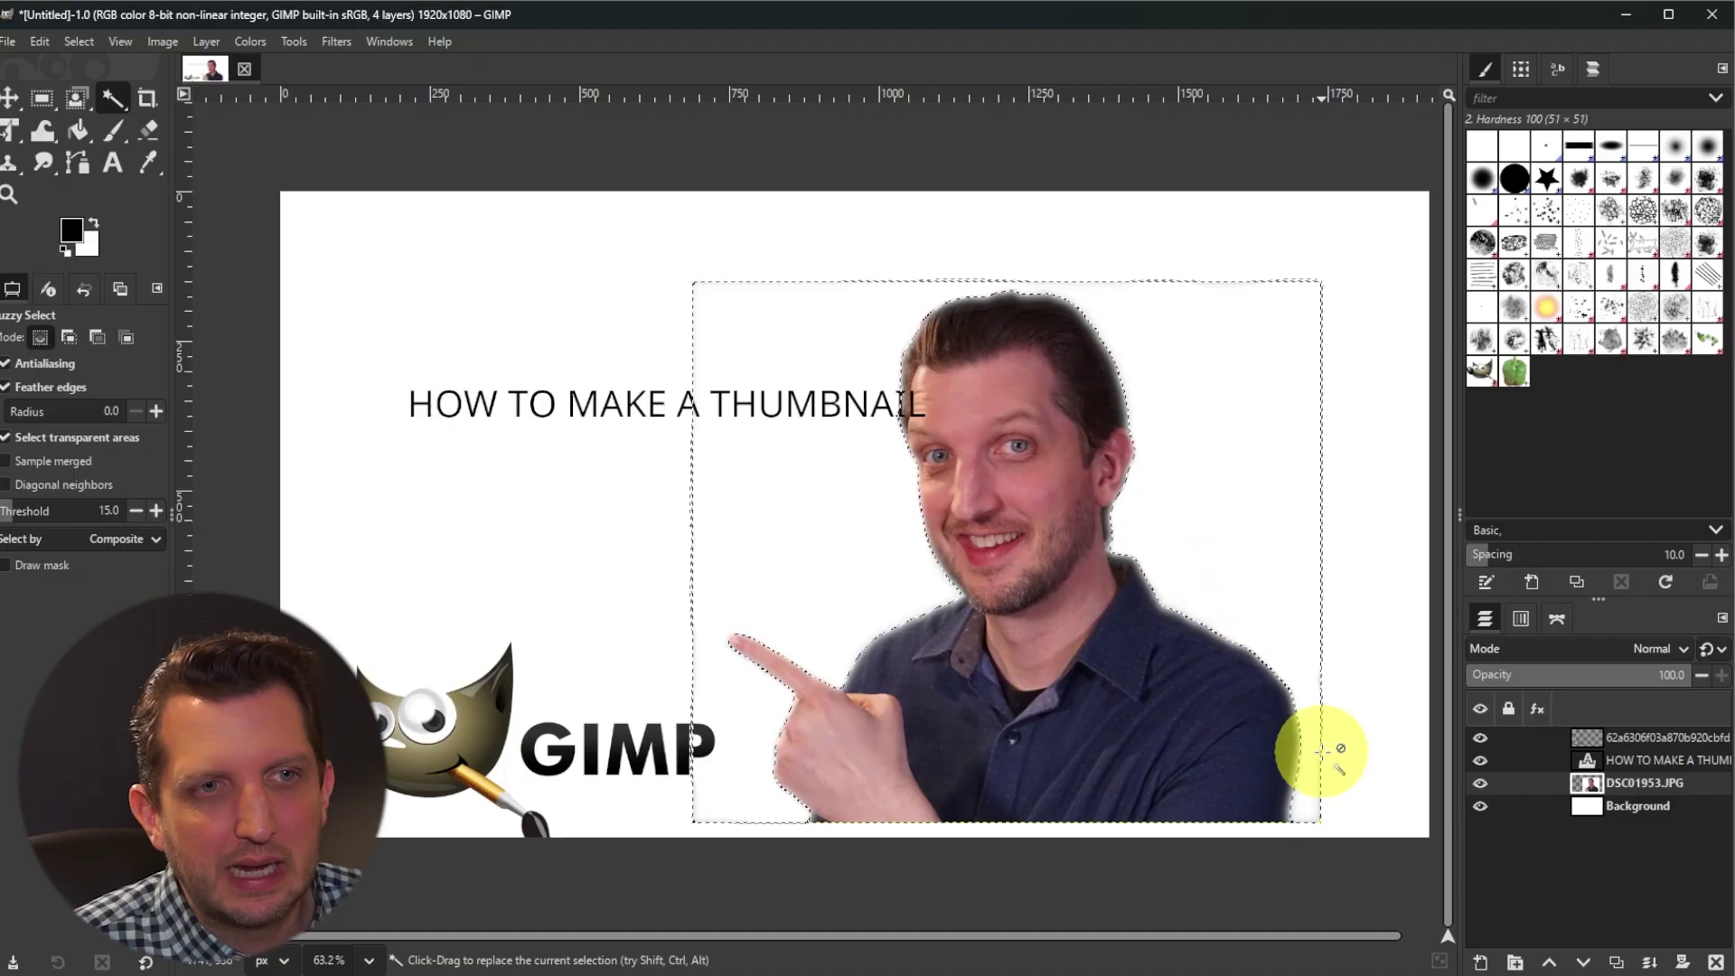
key("ctrl")
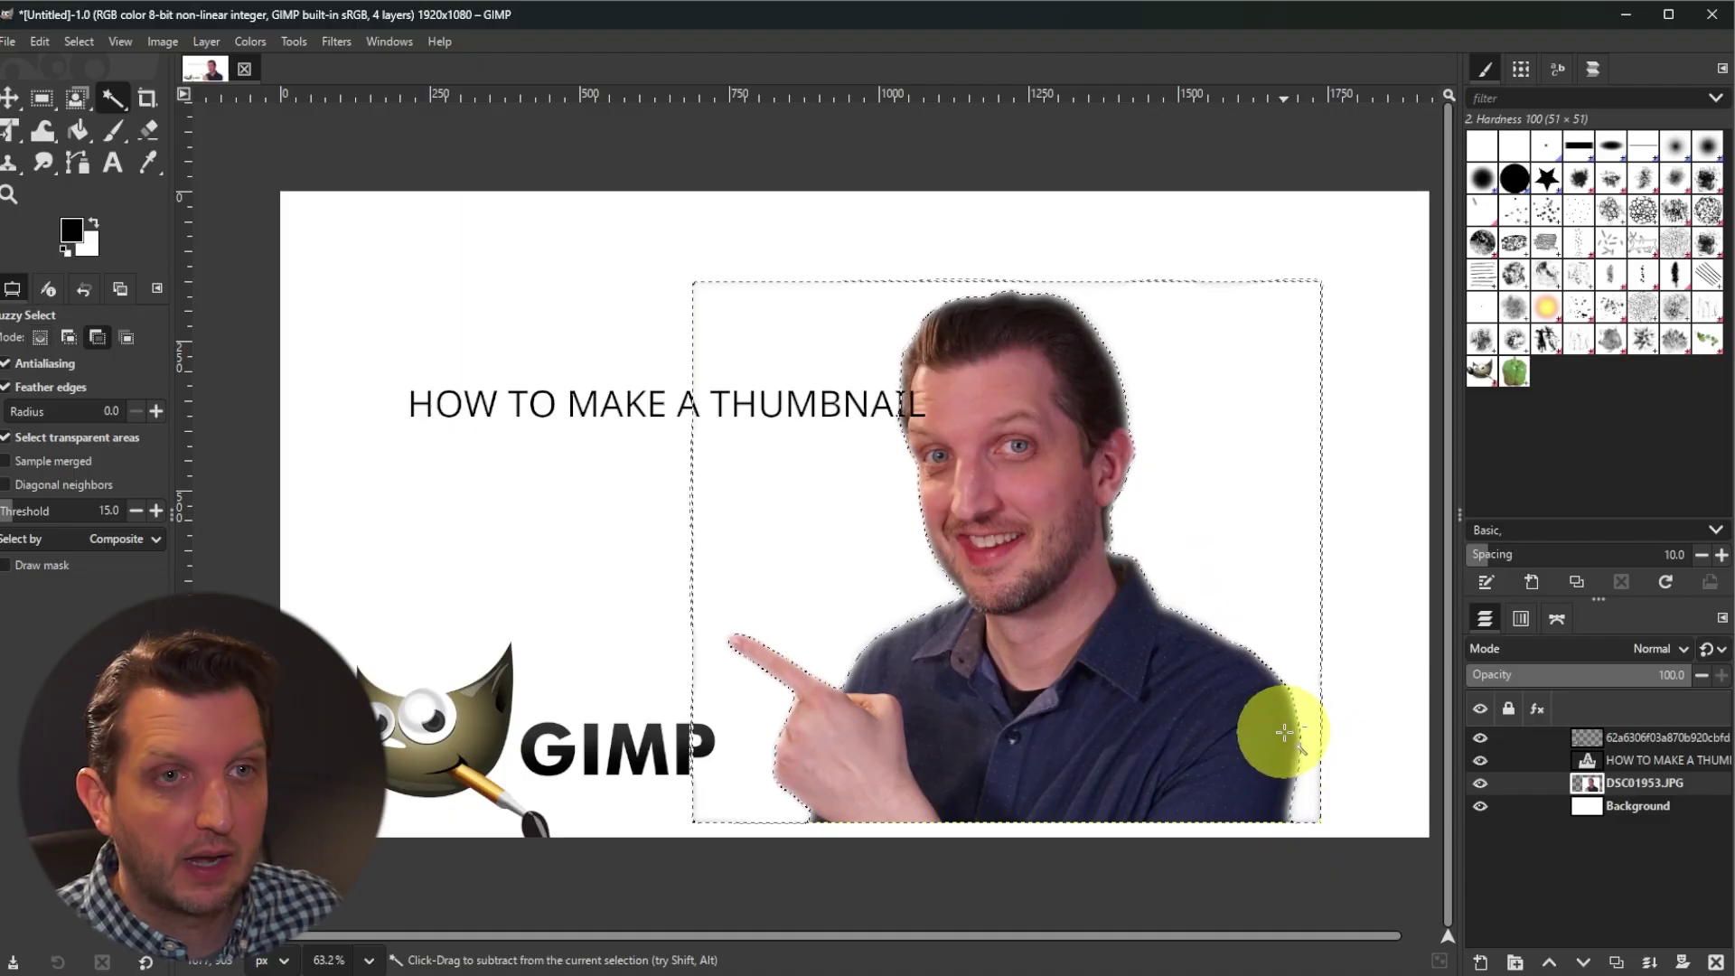
key("ctrl+z")
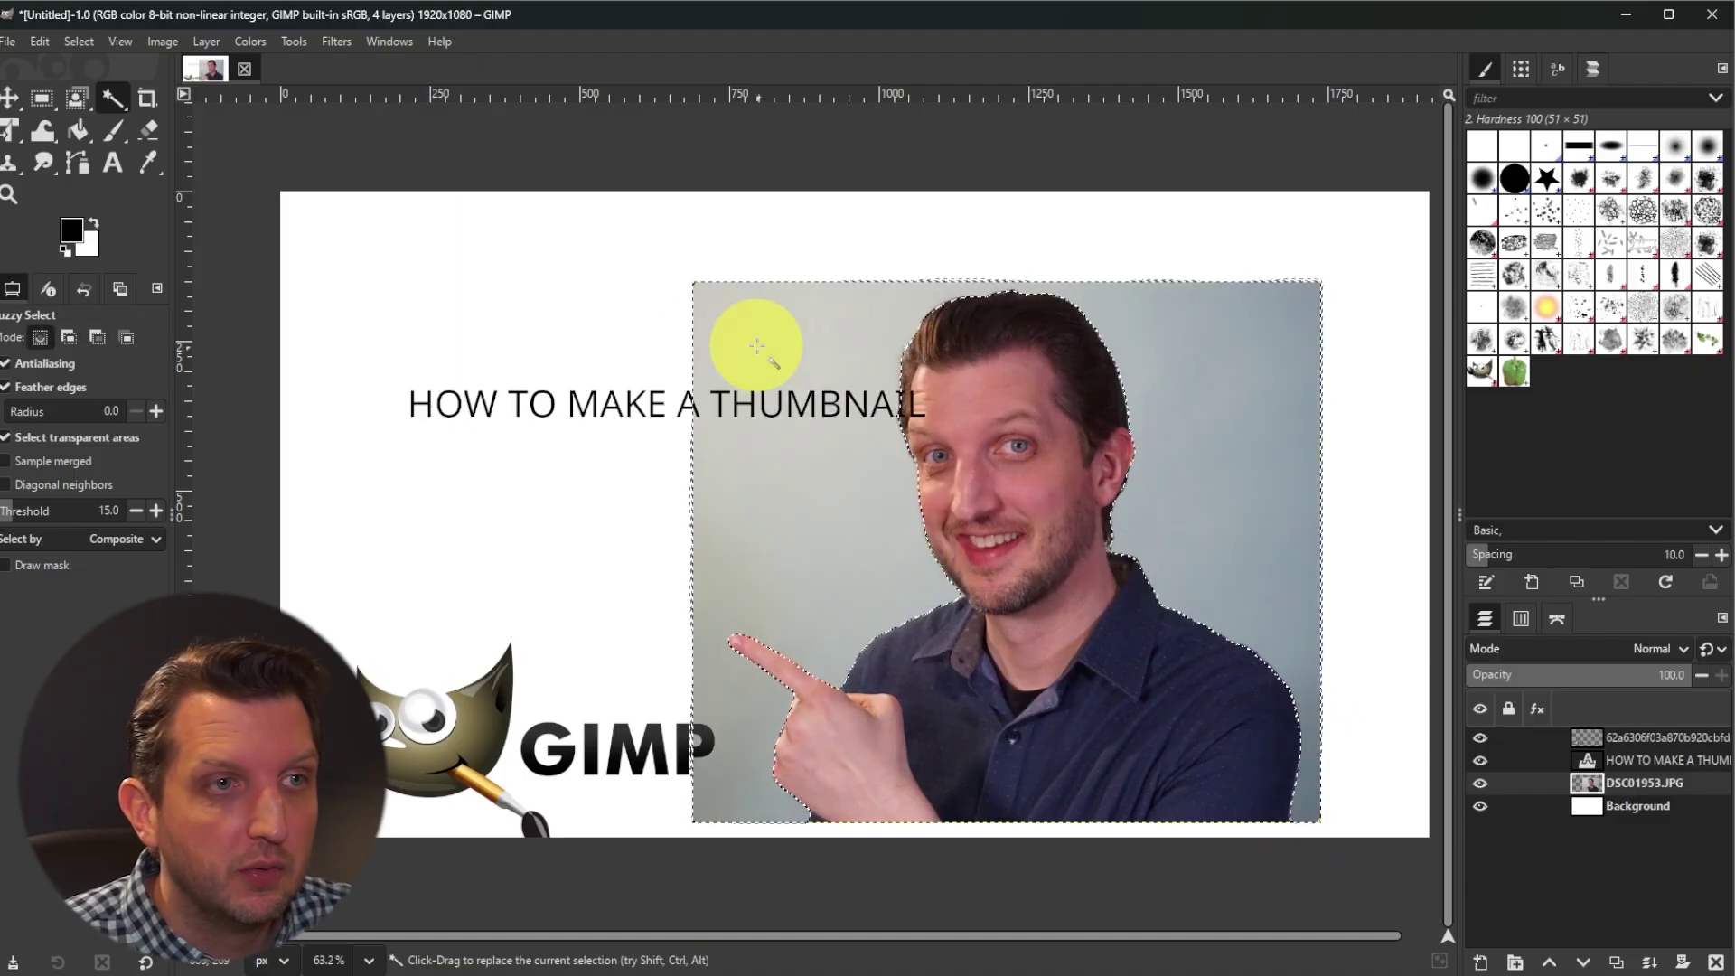
Set the feather radius to 10 and delete the selected backdrop around the man
left_click(156, 412)
left_click(155, 412)
left_click(155, 412)
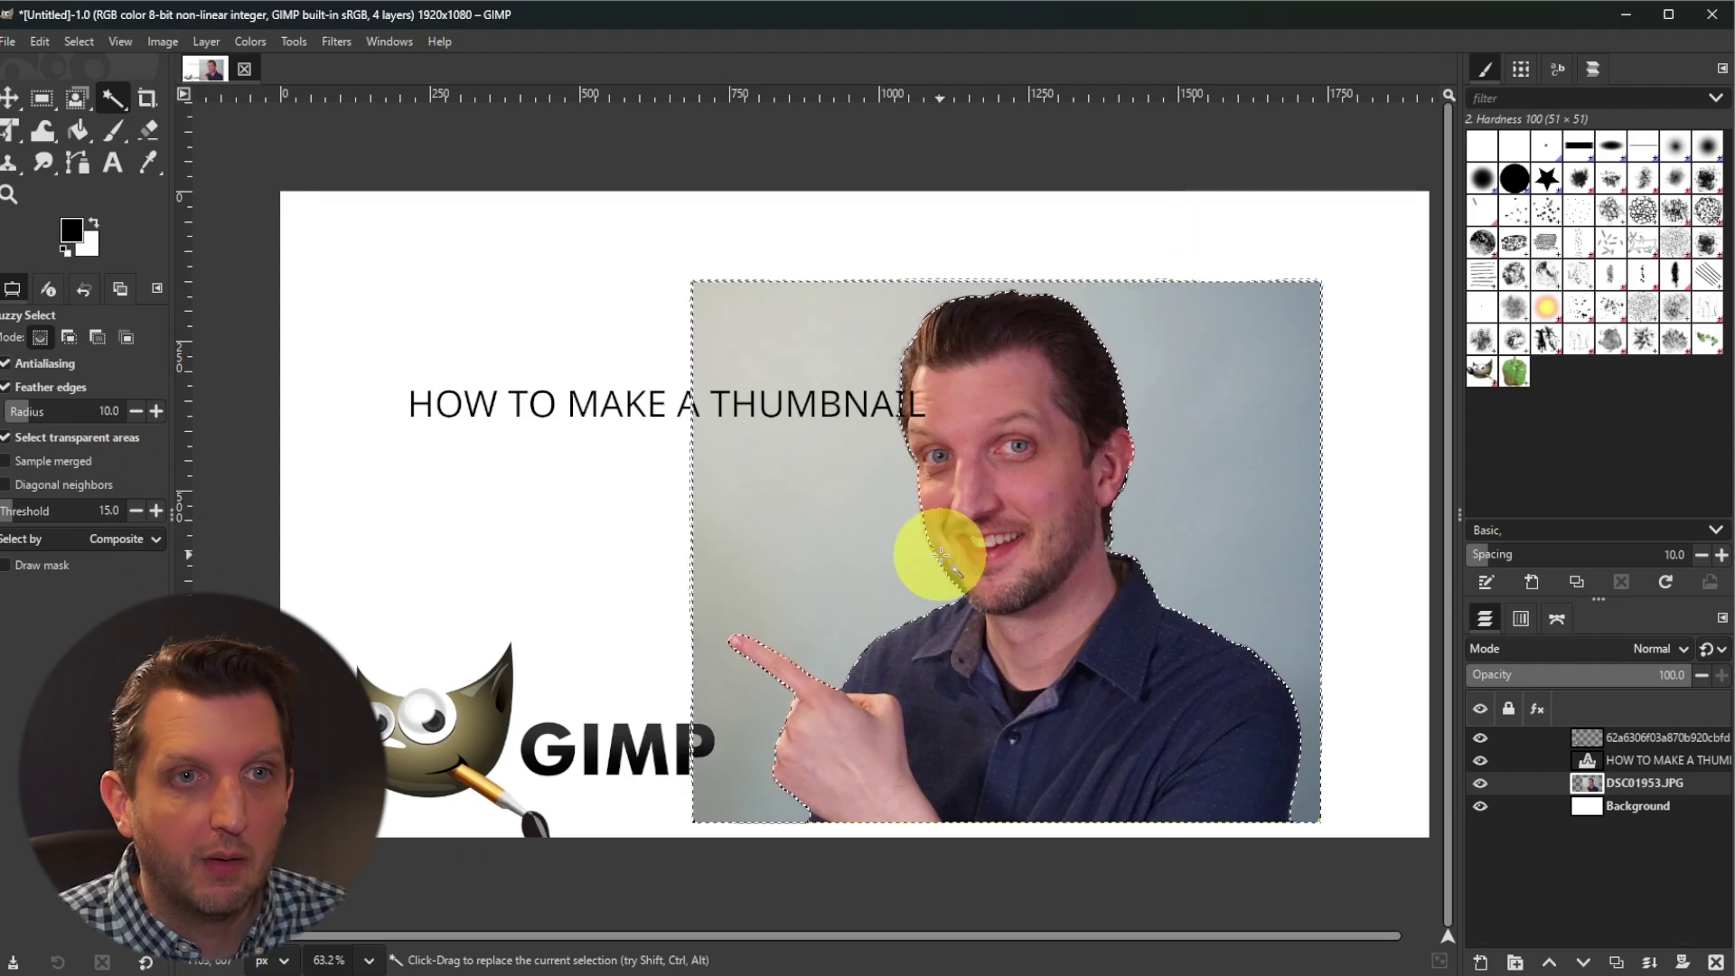
key("Delete")
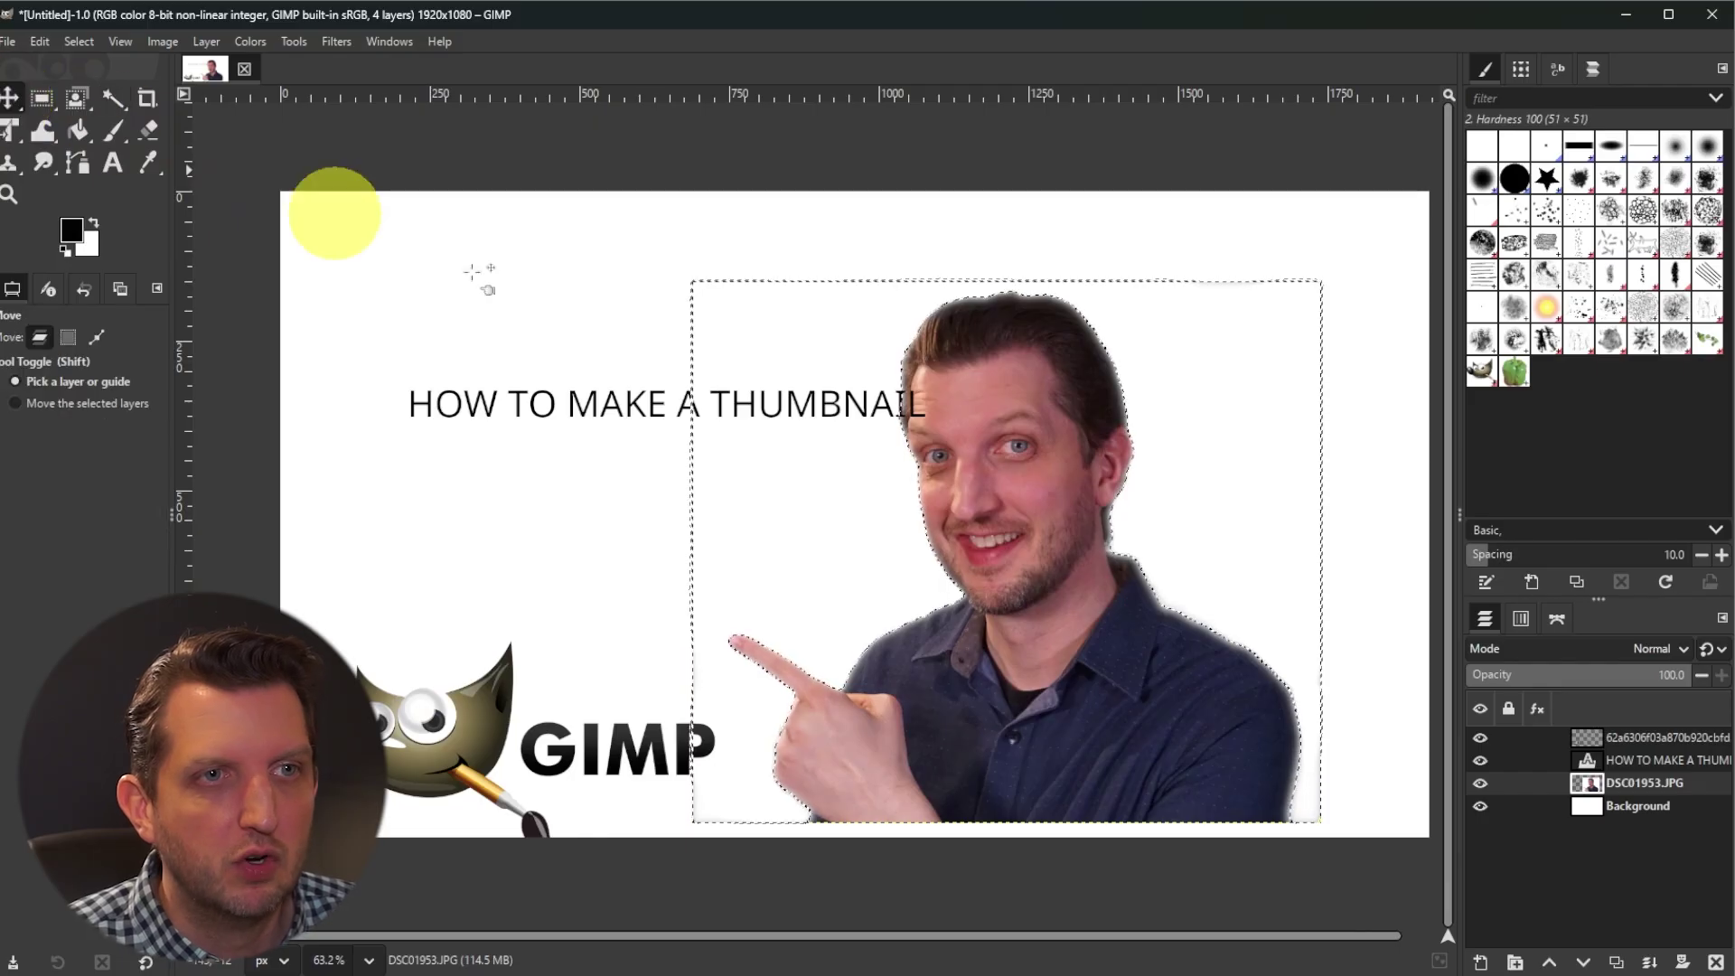
Move the cut-out man to the right with the Move tool and clear the selection
left_click(842, 388)
left_click_drag(1016, 504, 1118, 501)
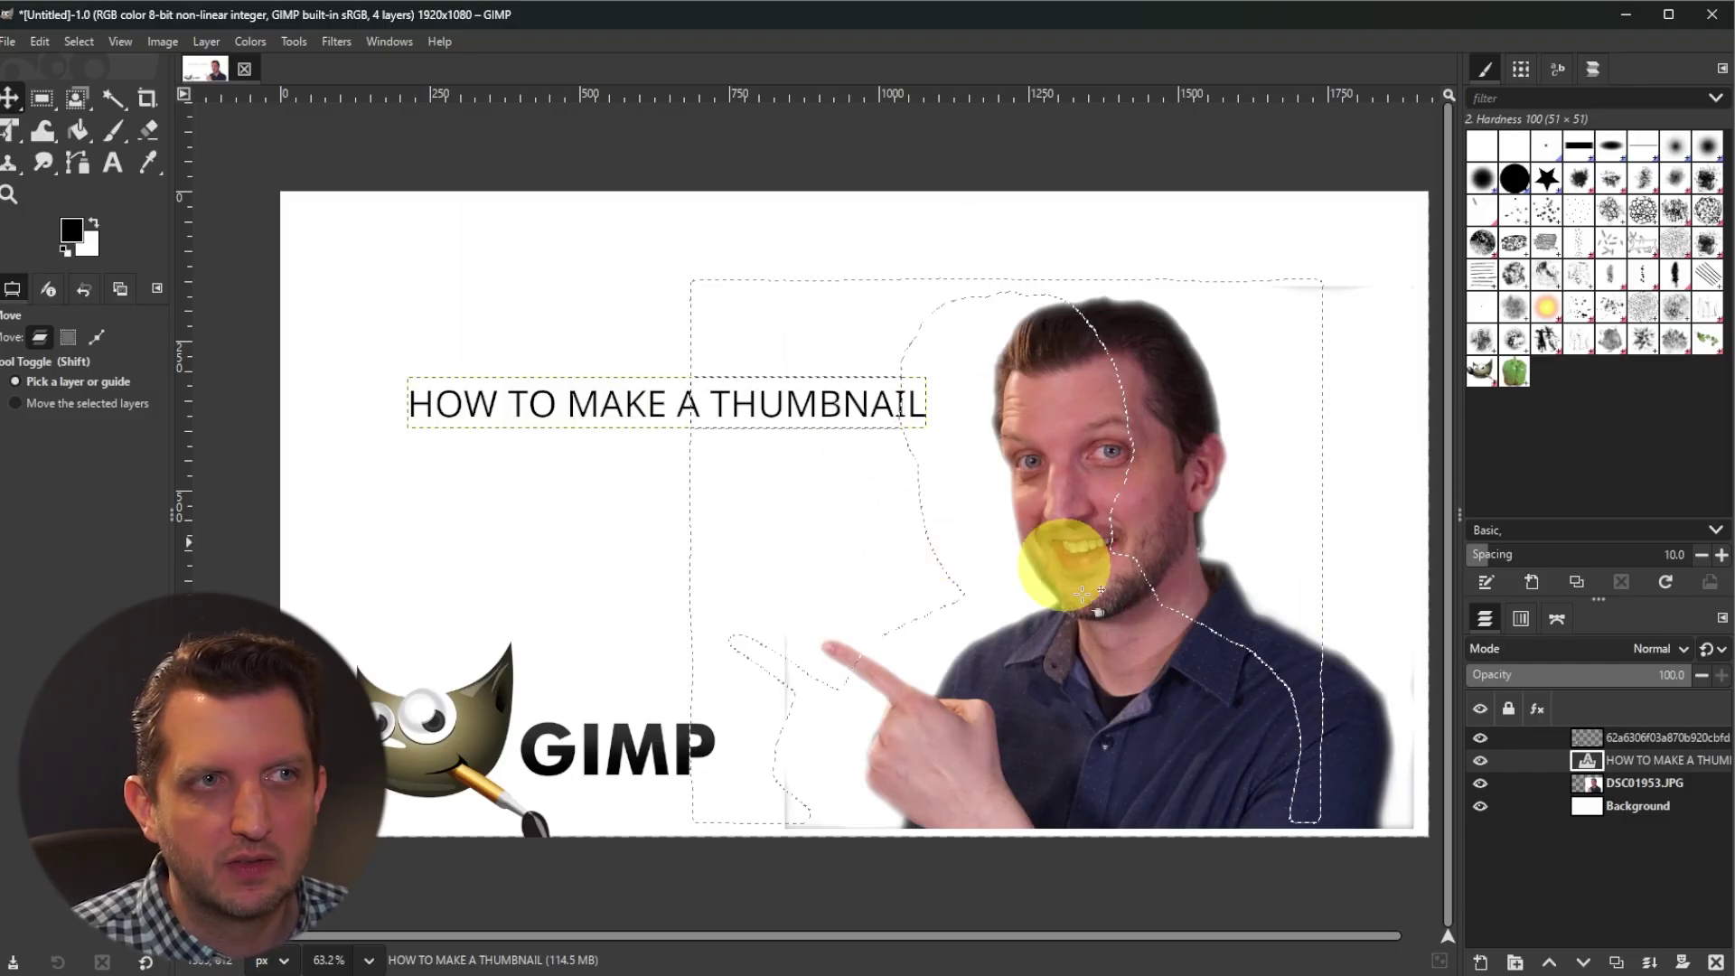
left_click(79, 45)
left_click(105, 85)
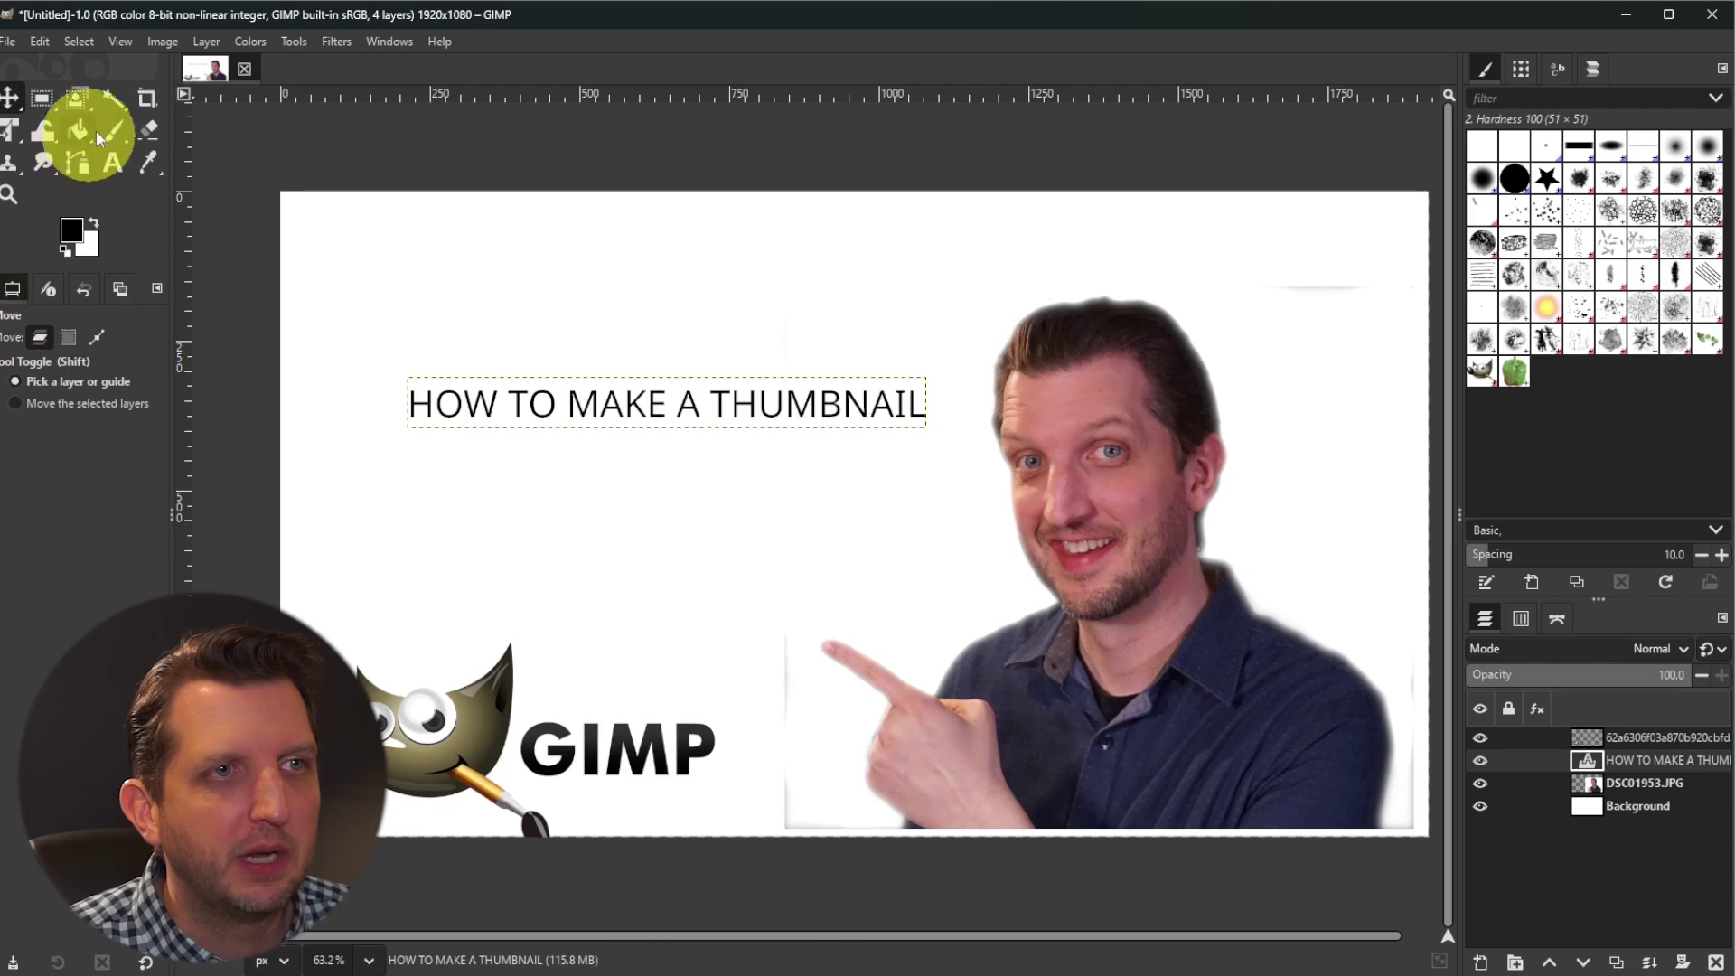
Erase the leftover backdrop lines along the photo layer's left and top edges using the Eraser with the 2. Hardness 100 brush
left_click(151, 133)
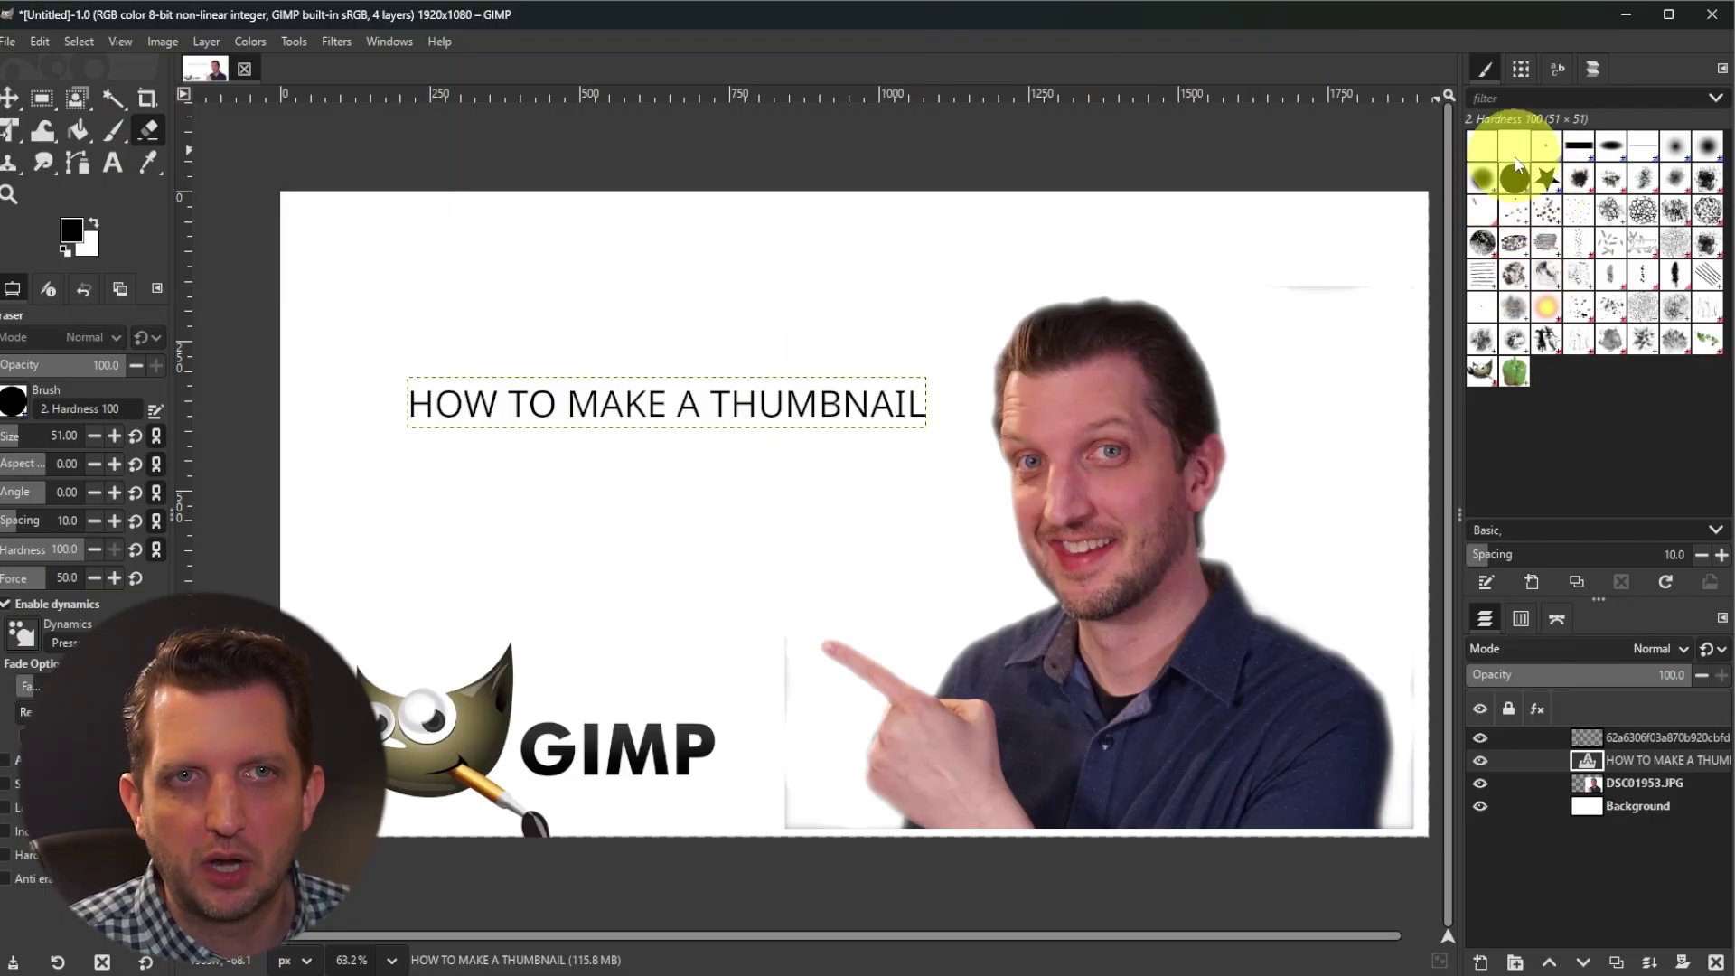
left_click(1638, 216)
left_click(1538, 294)
left_click(1515, 307)
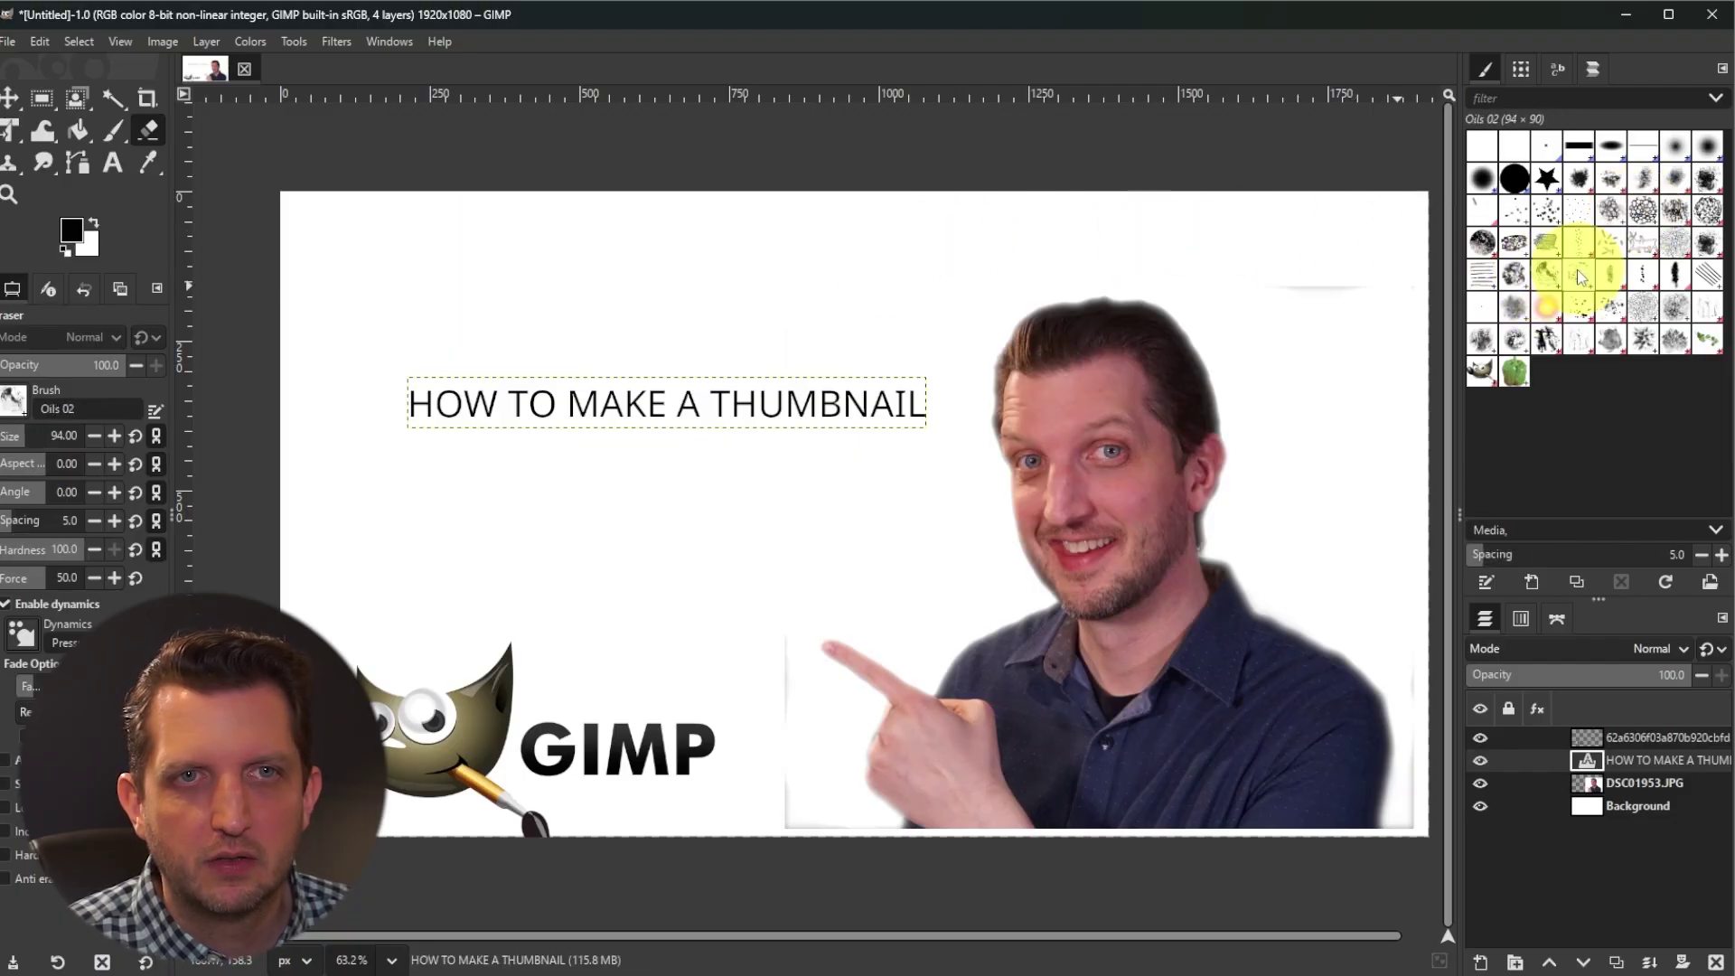
left_click(1520, 177)
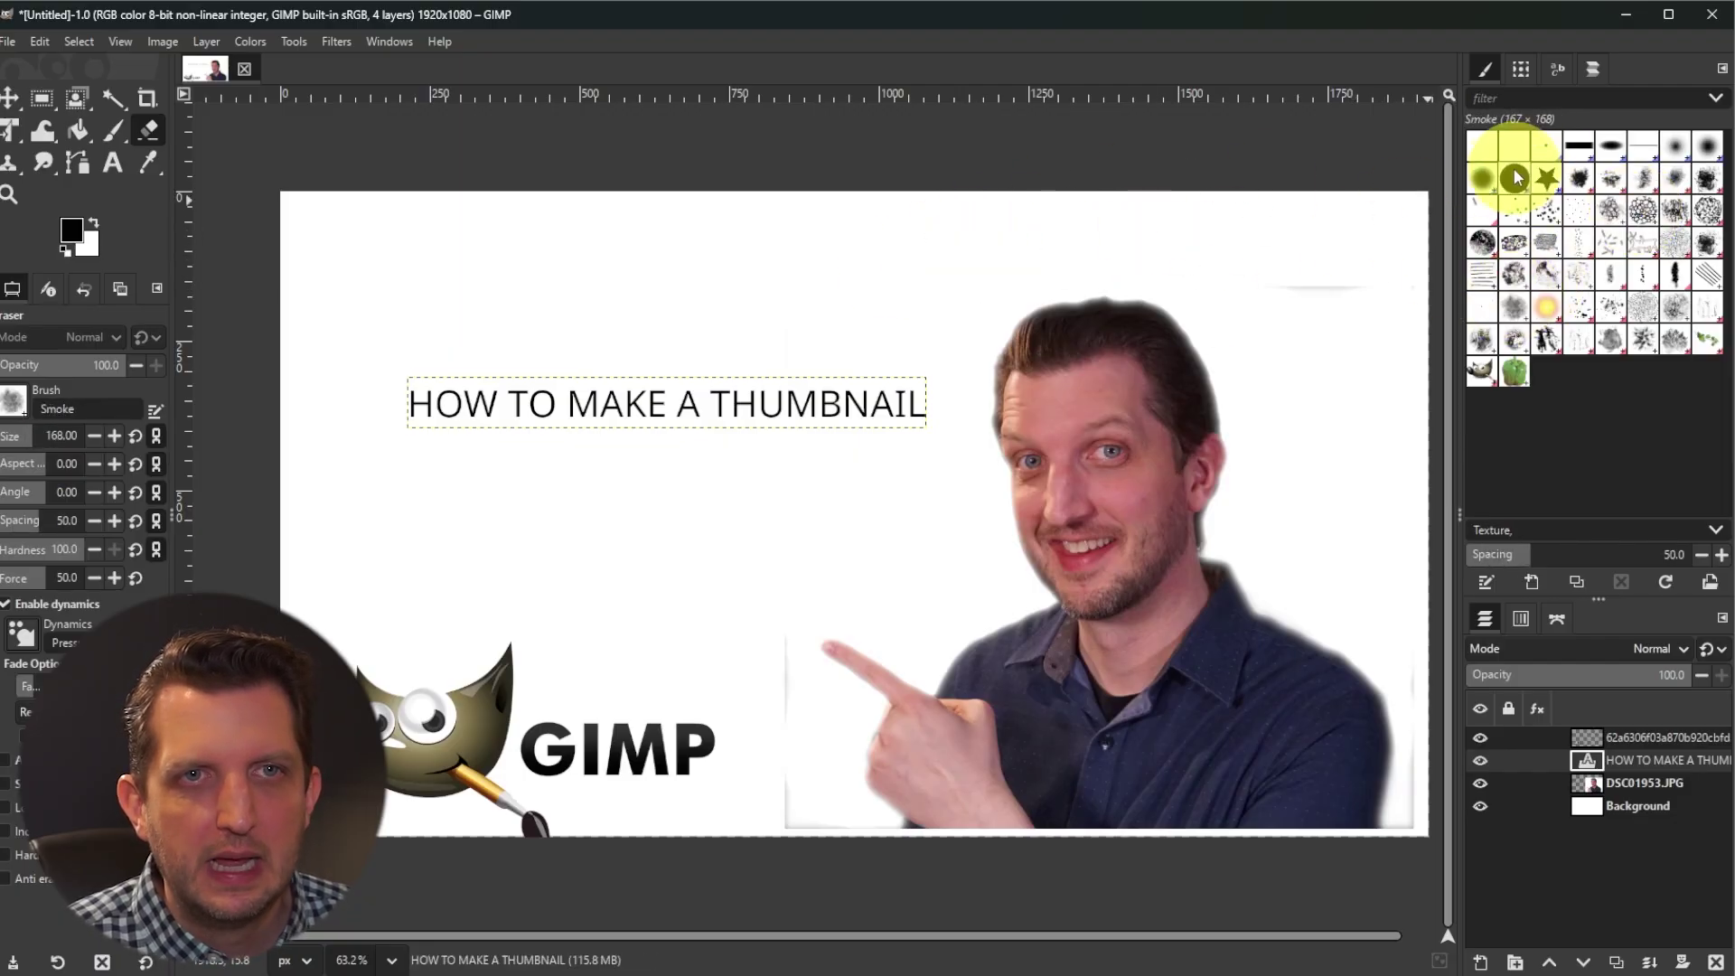
left_click(1518, 182)
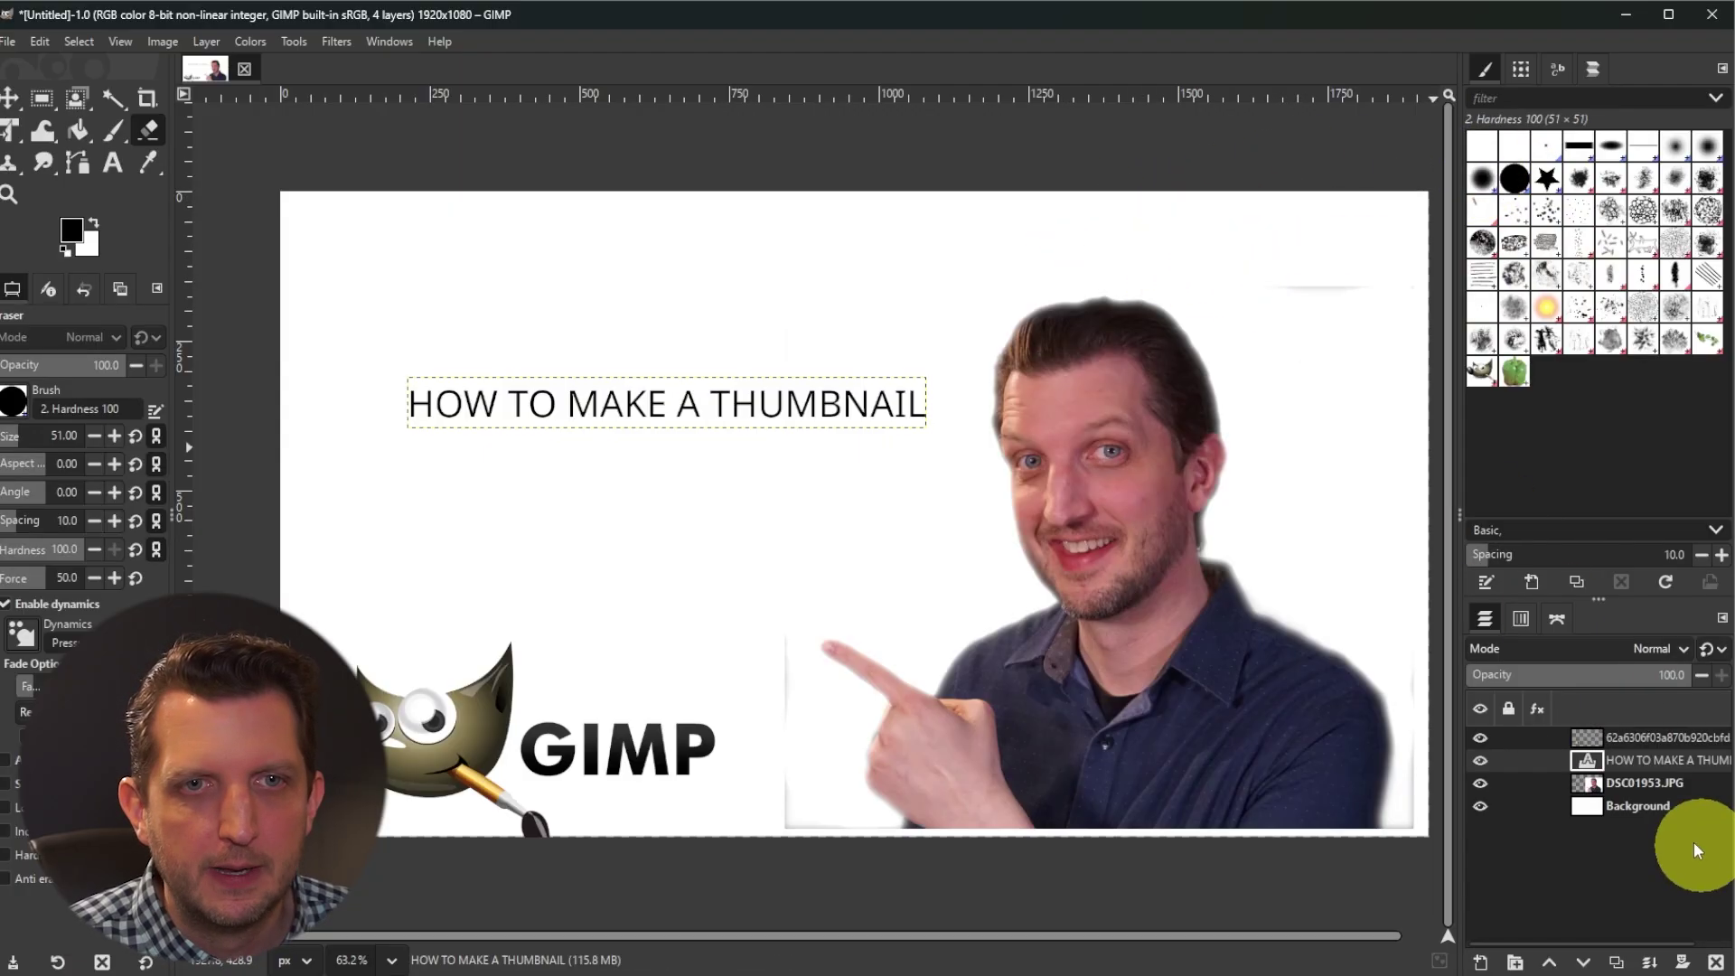
left_click(1631, 786)
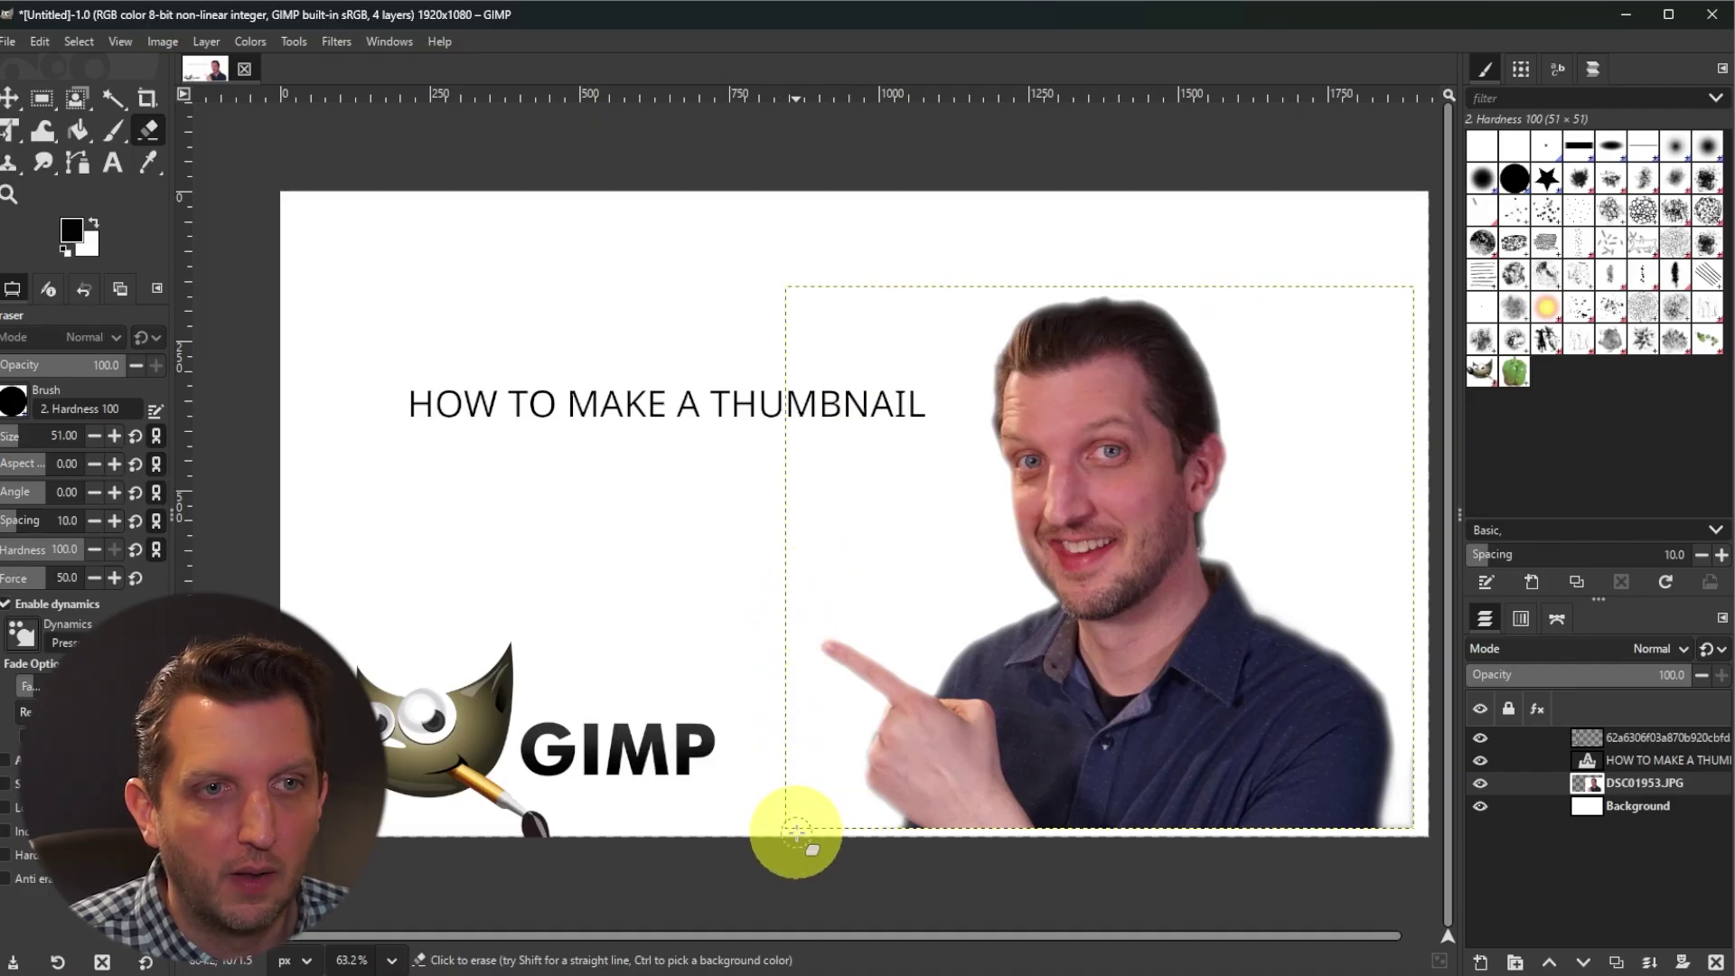
key("m")
left_click(1640, 760)
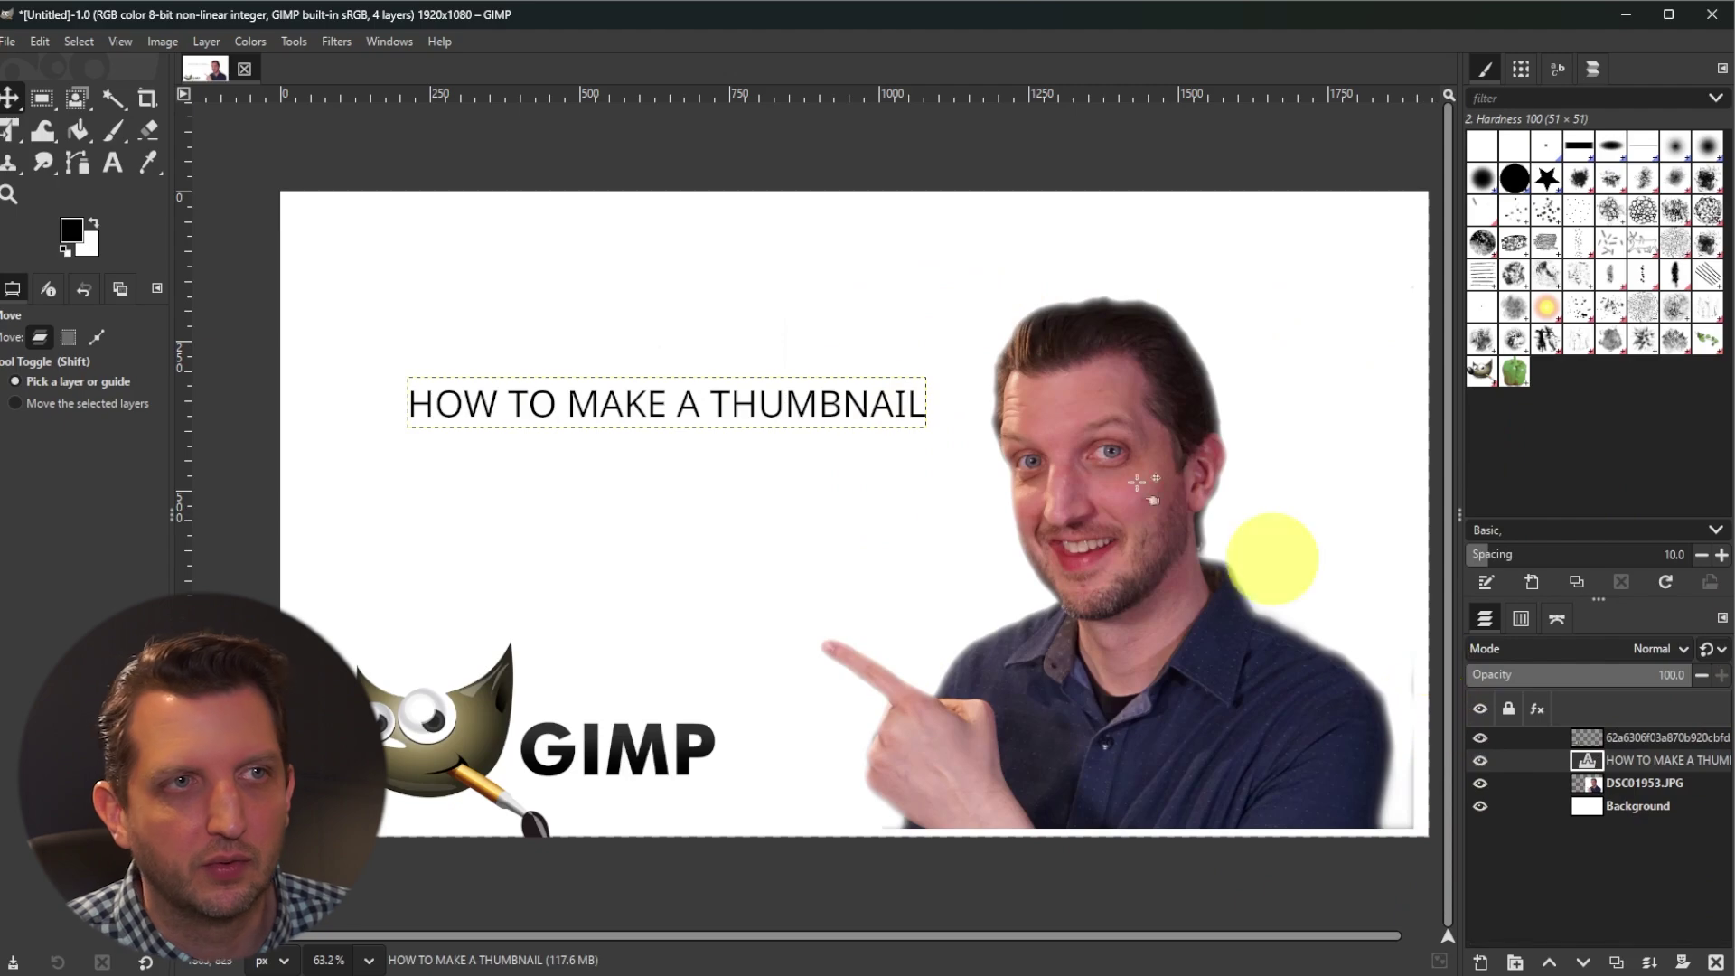
Erase the leftover backdrop line along the right edge of the DSC01953.JPG layer
left_click(146, 128)
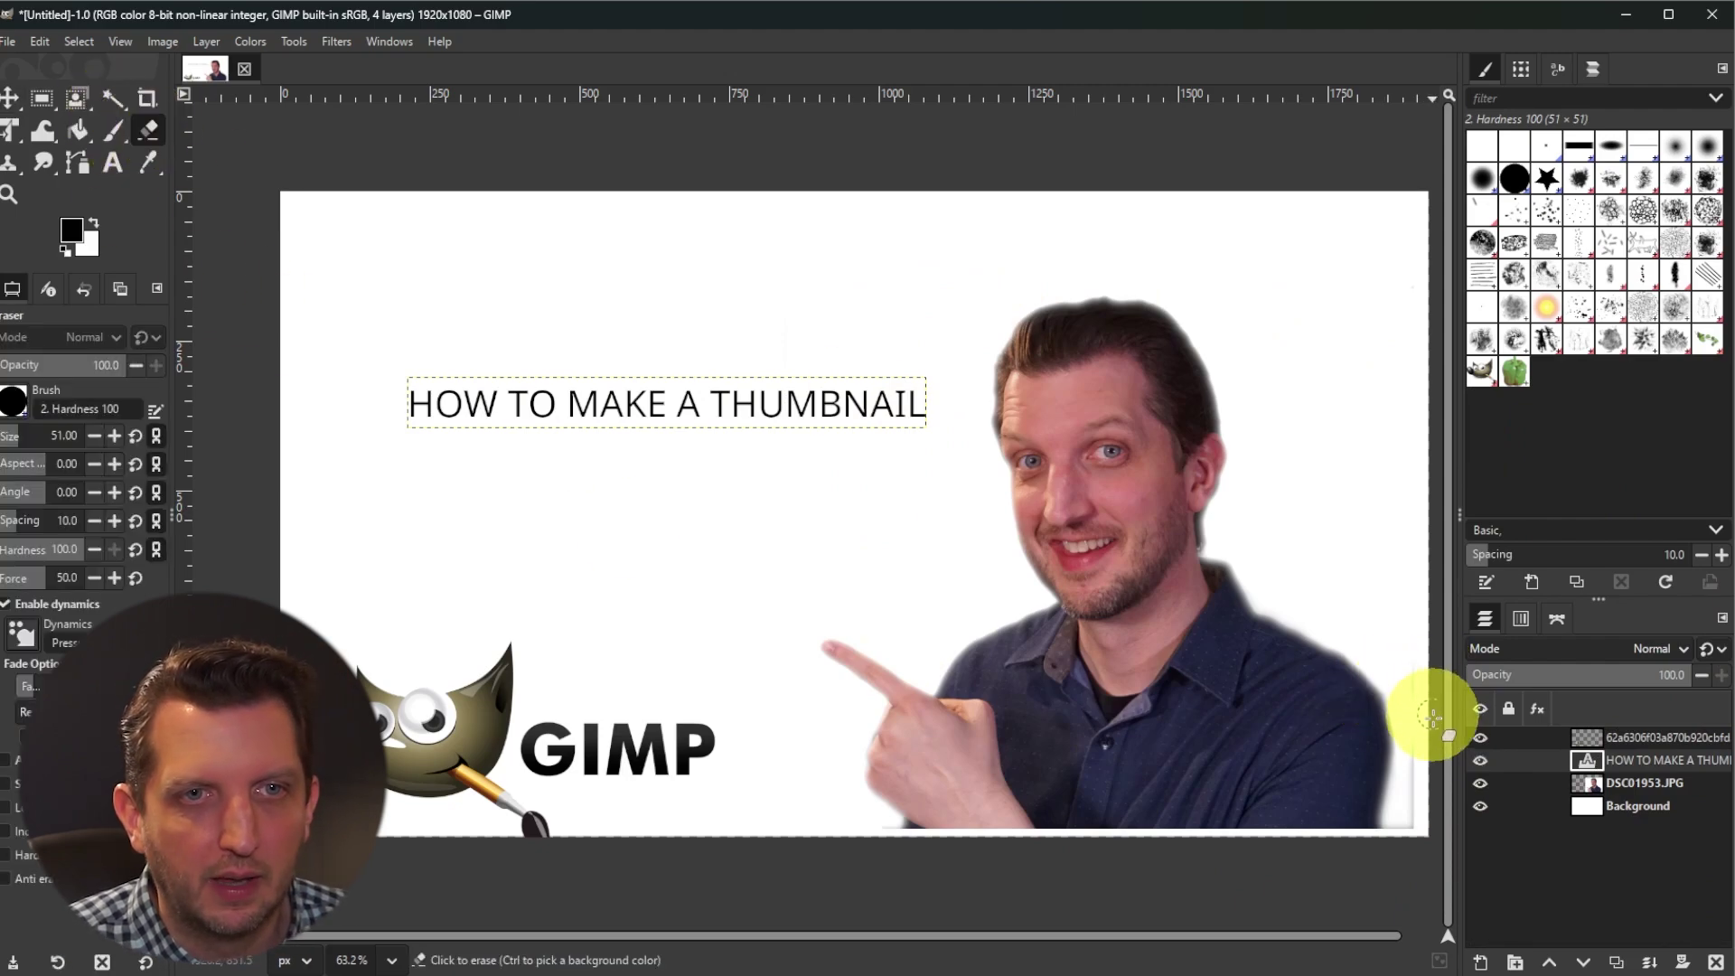
left_click(1590, 783)
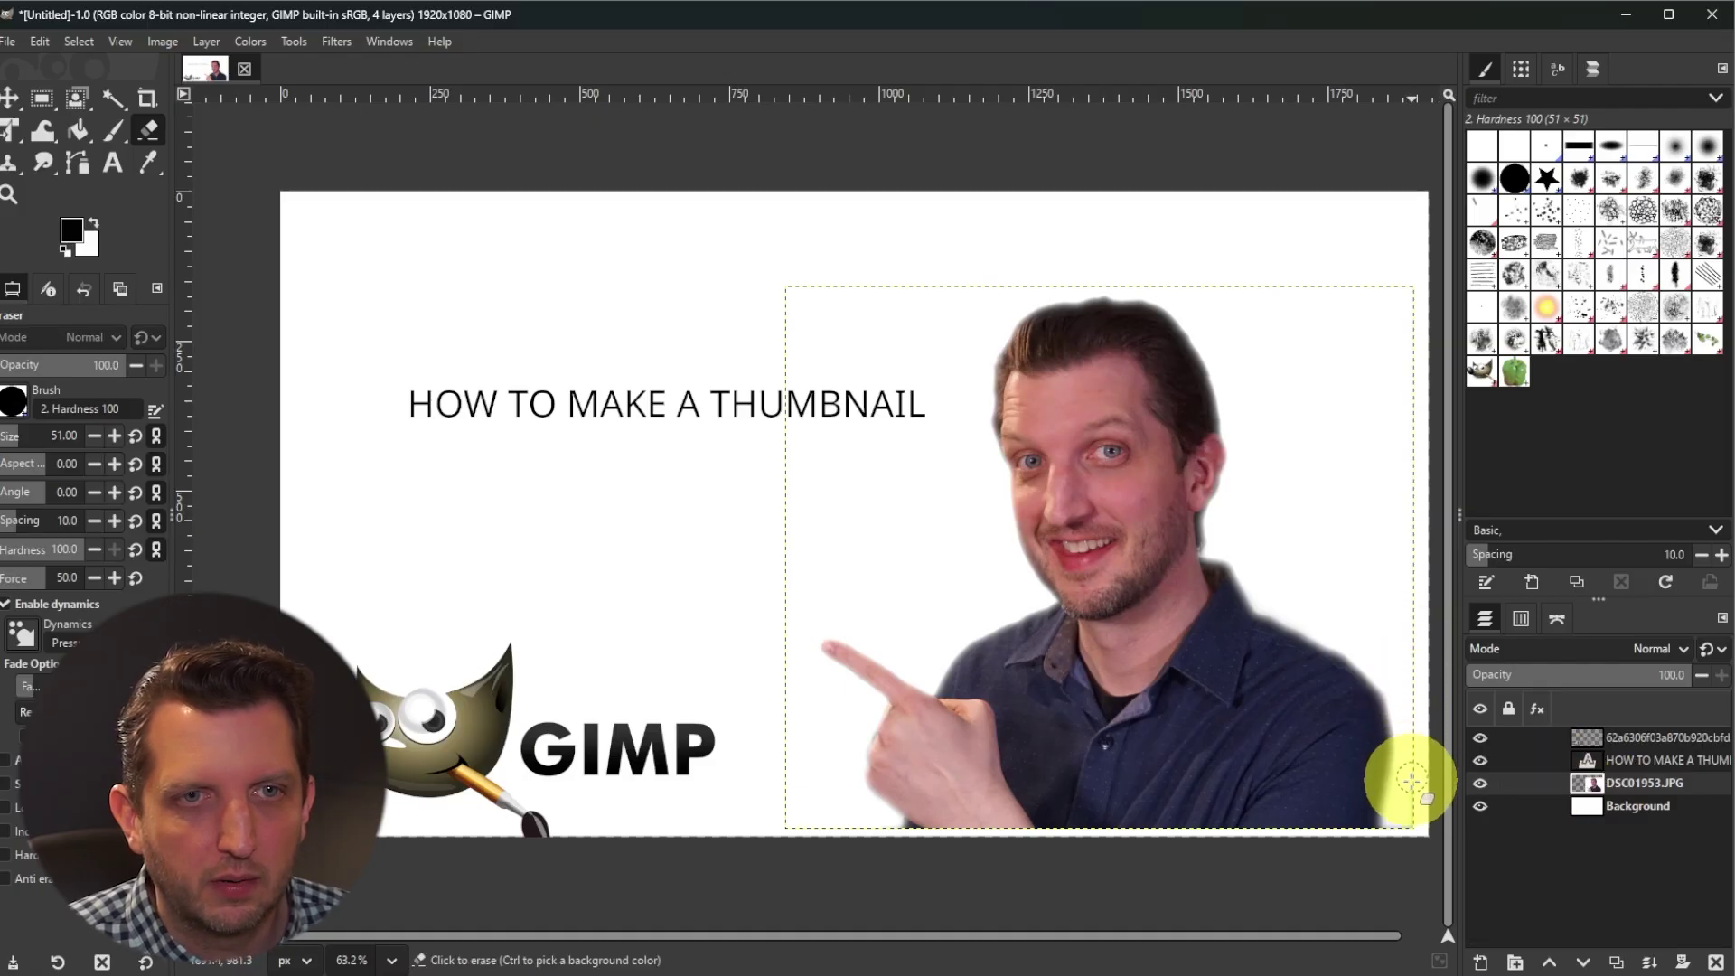
left_click(1637, 760)
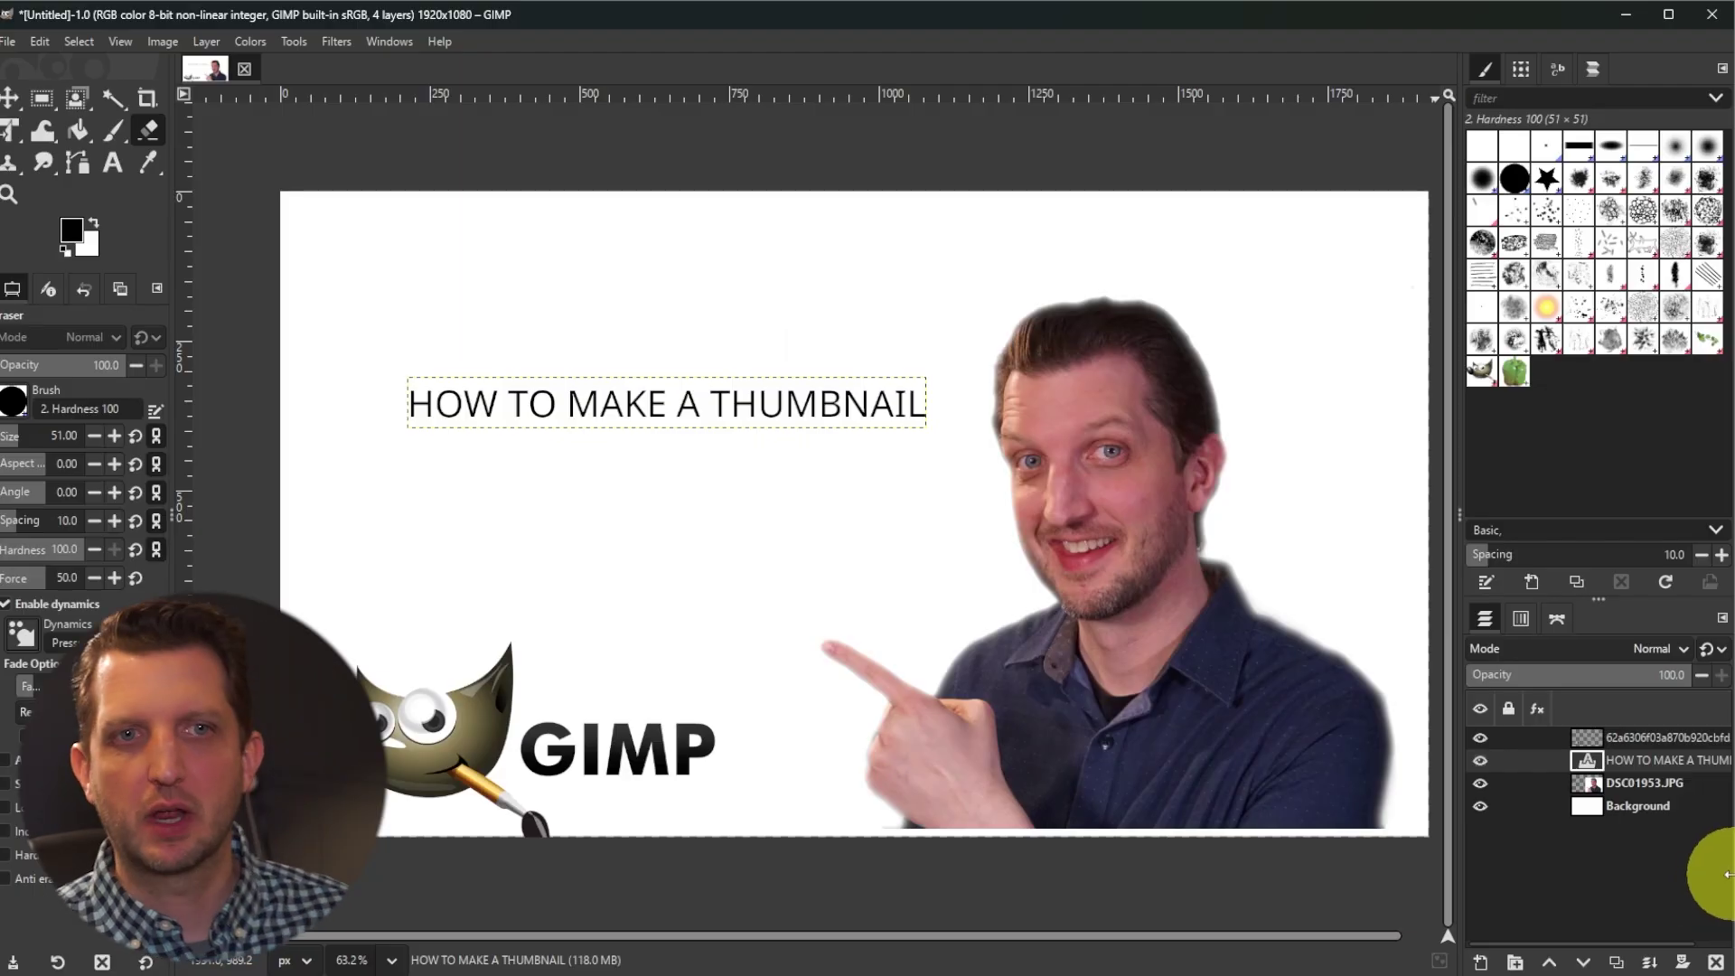
Move the DSC01953.JPG layer slightly down and right into the canvas's lower-right corner
left_click(1638, 782)
left_click(10, 97)
mouse_move(1166, 804)
left_mouse_down()
mouse_move(1217, 617)
mouse_move(1209, 838)
mouse_move(1215, 815)
mouse_move(1169, 799)
mouse_move(1181, 815)
left_mouse_up()
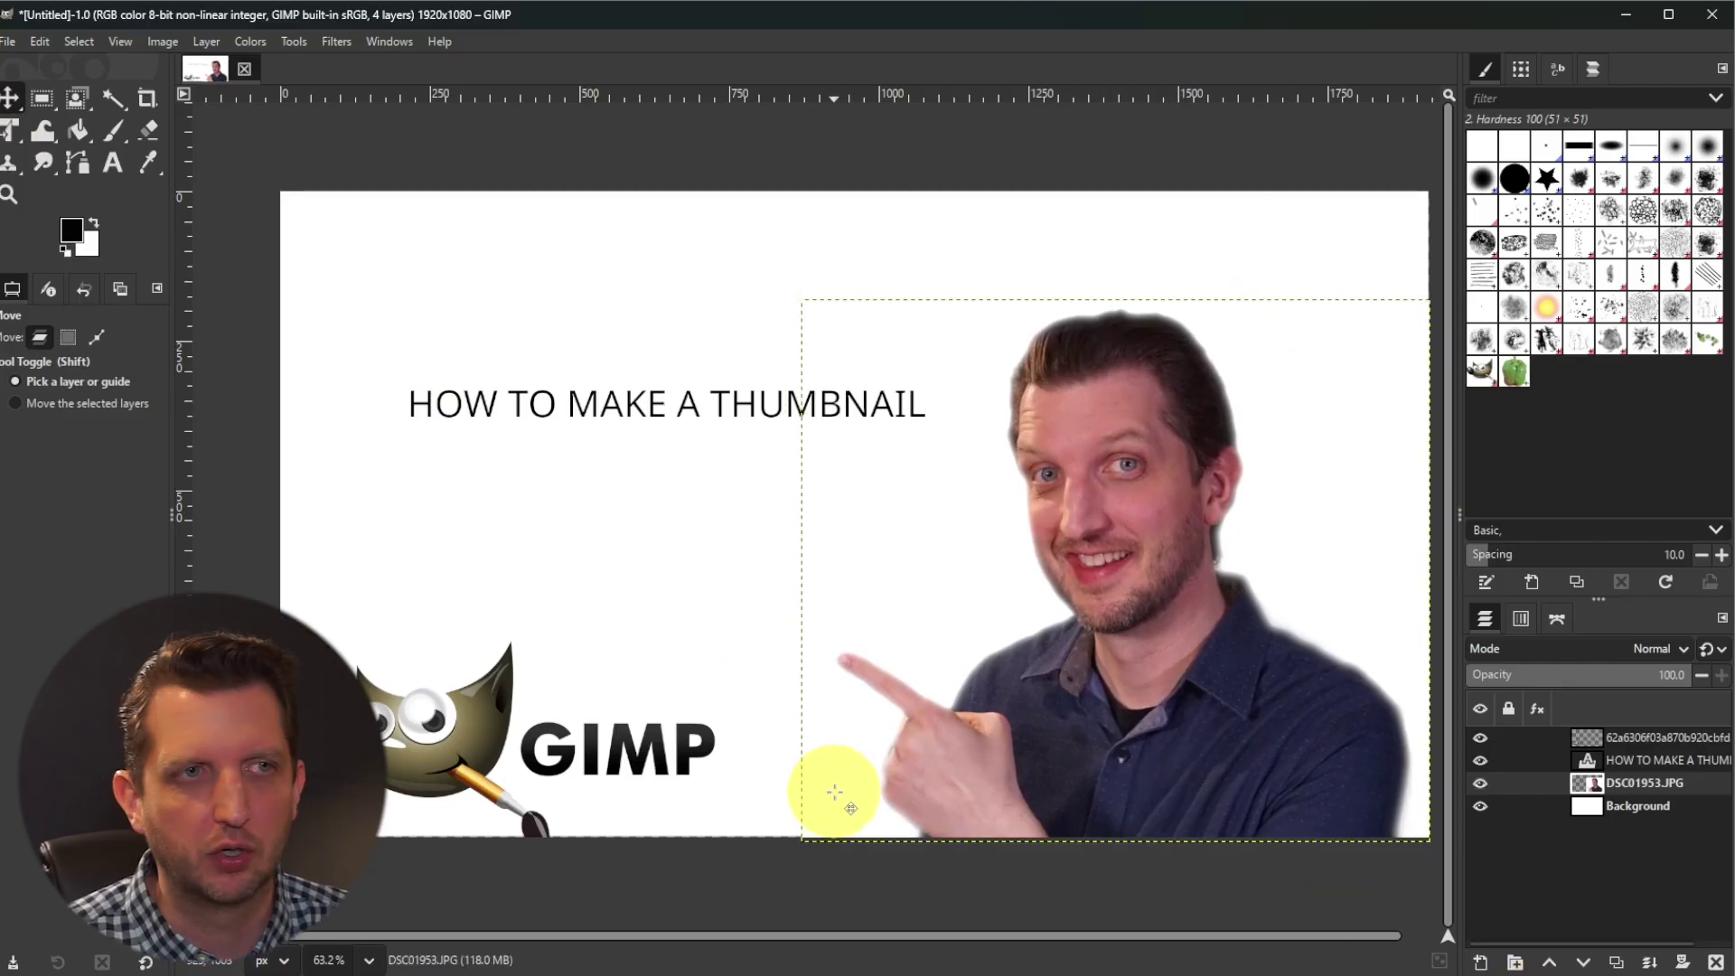
Activate the Background layer and the Bucket Fill tool, and set the foreground colour to light purple 8e8cf7
left_click(1622, 811)
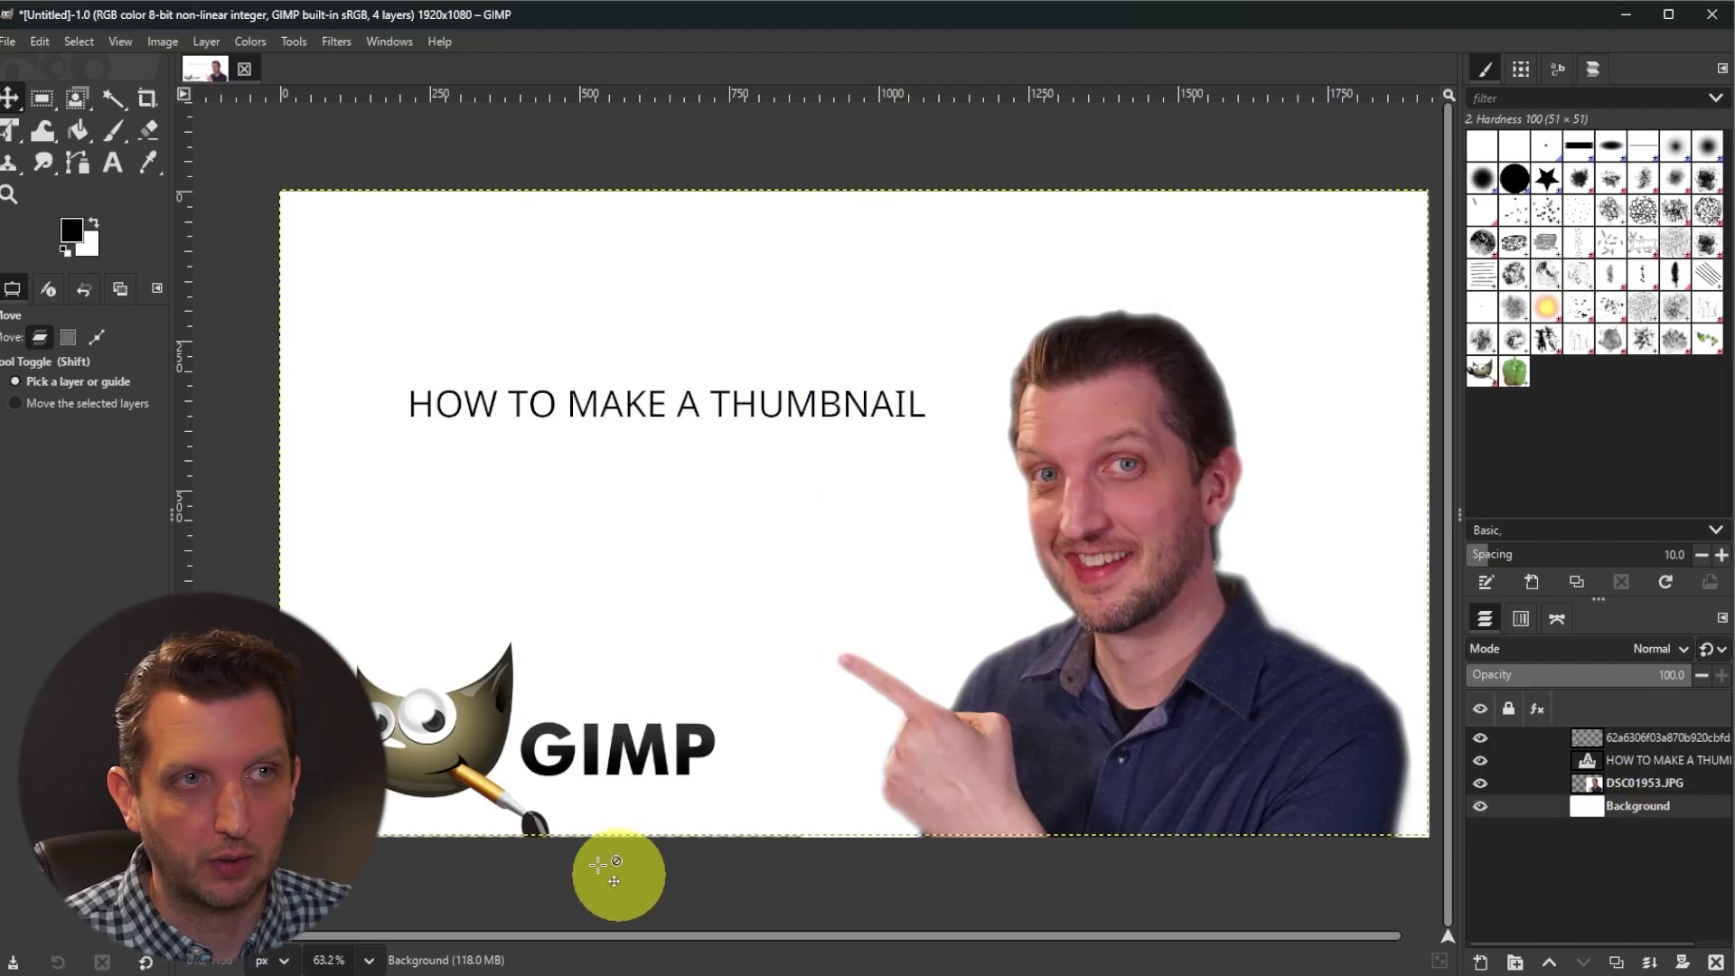
left_click(78, 133)
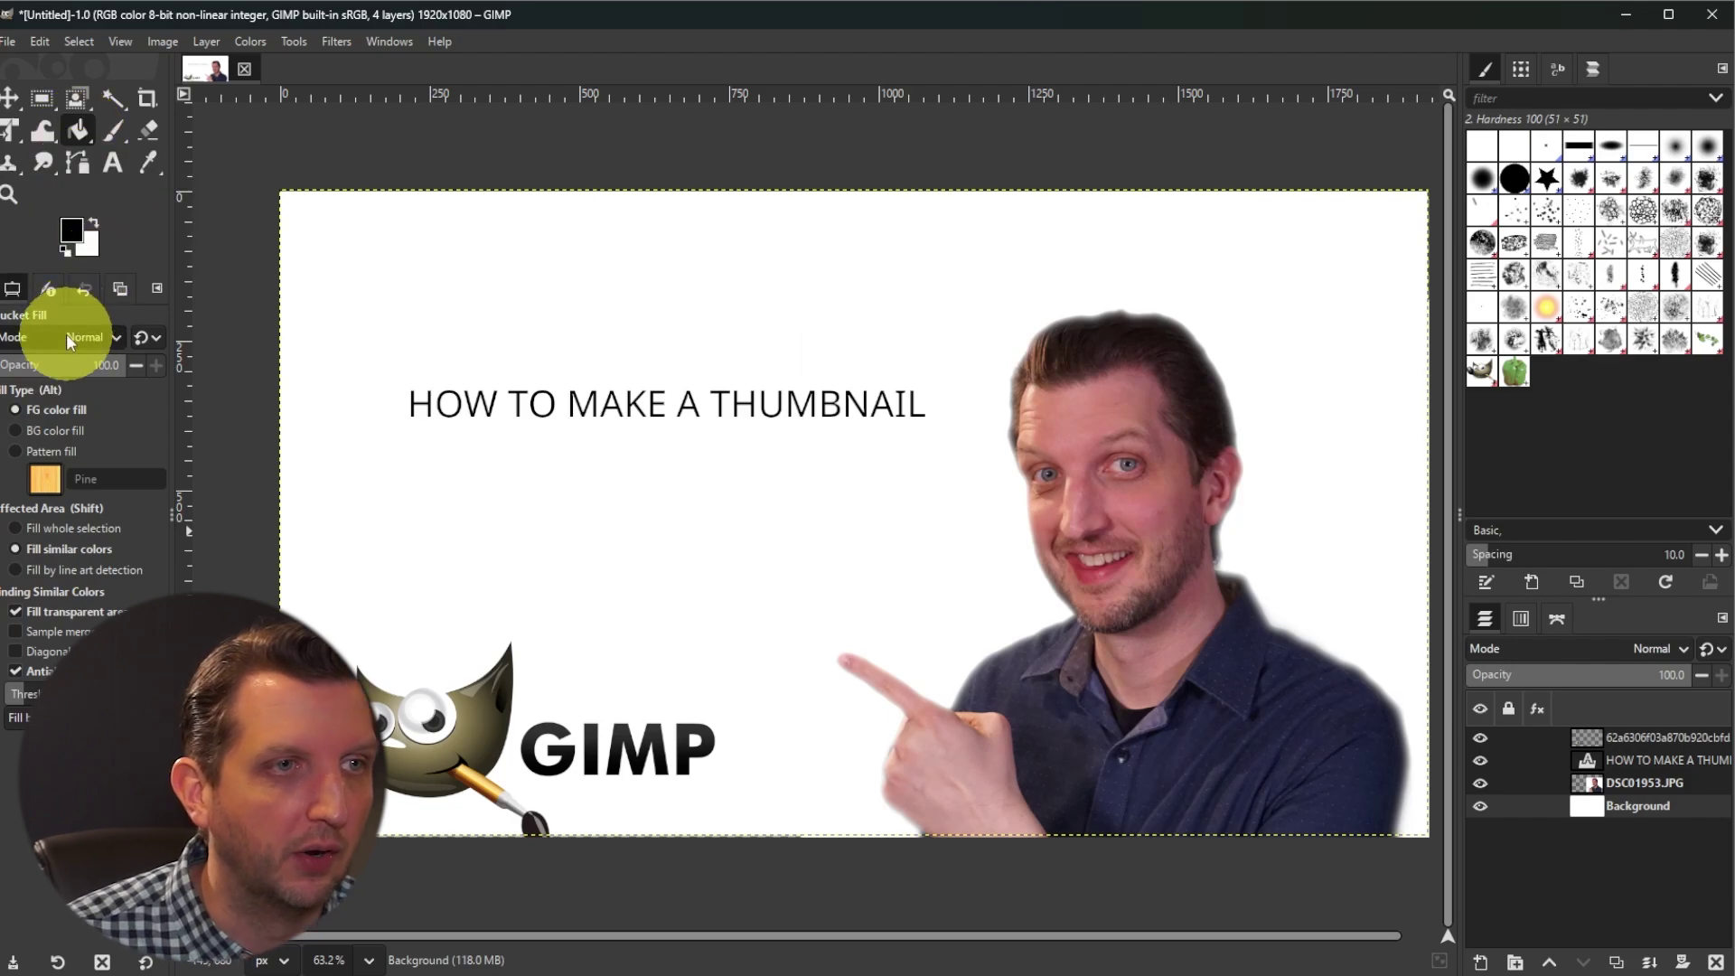
left_click(71, 236)
left_click(3, 102)
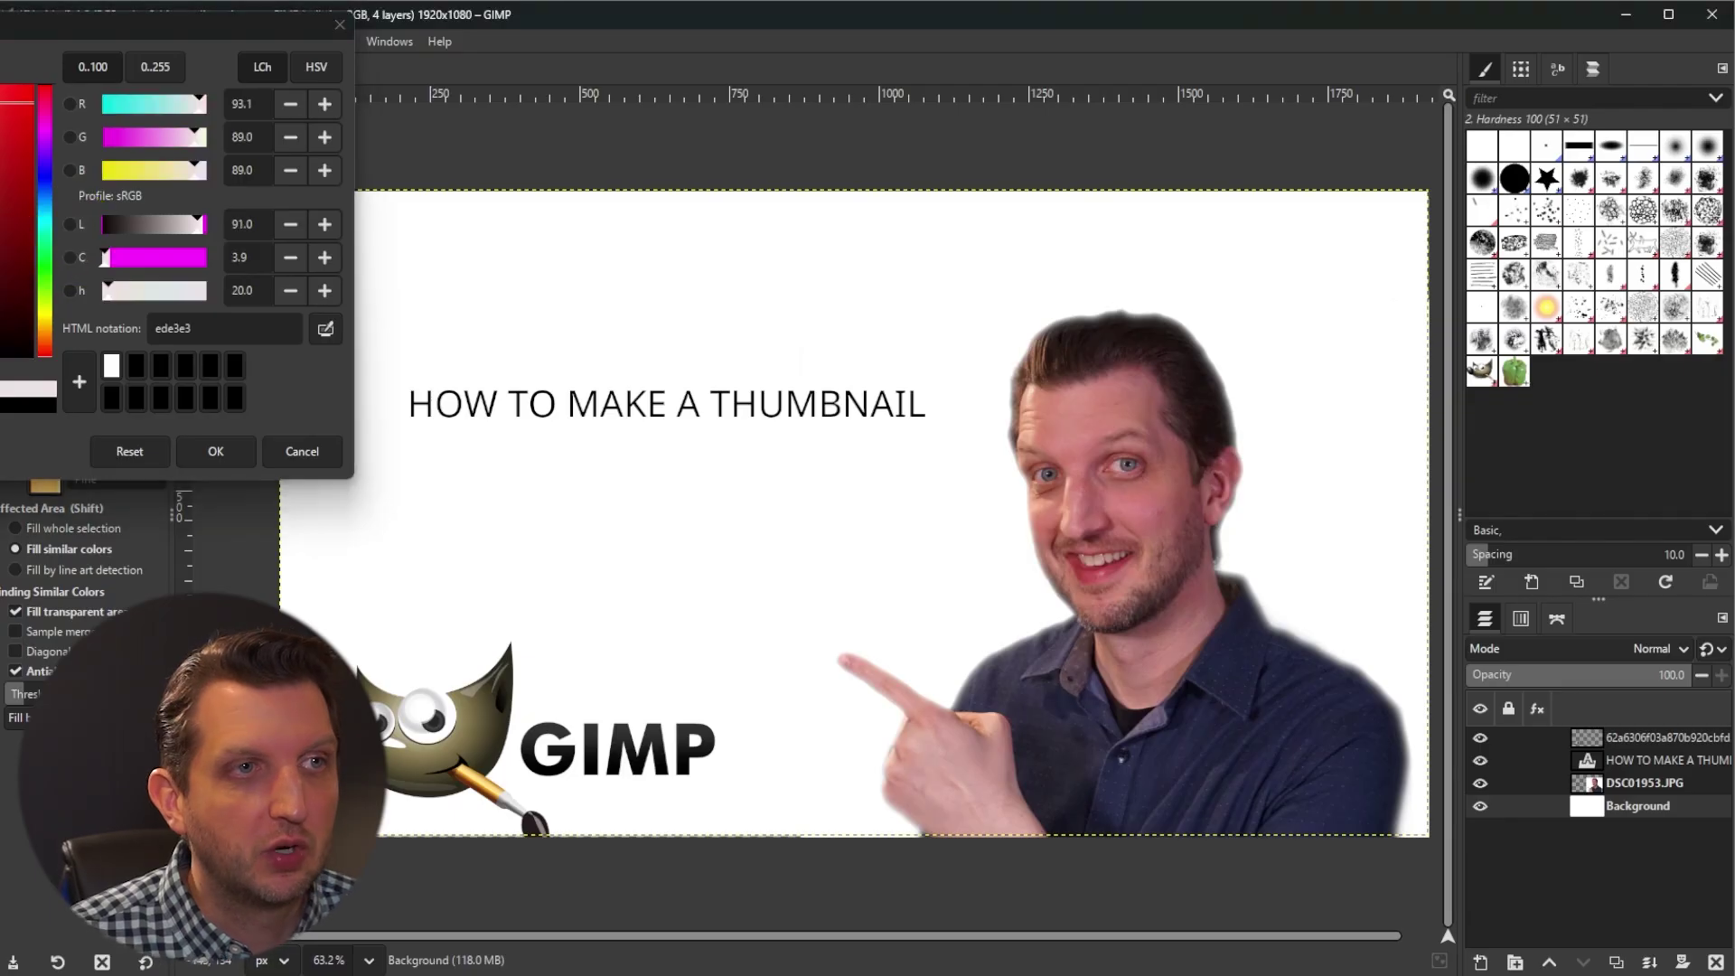
left_click(4, 231)
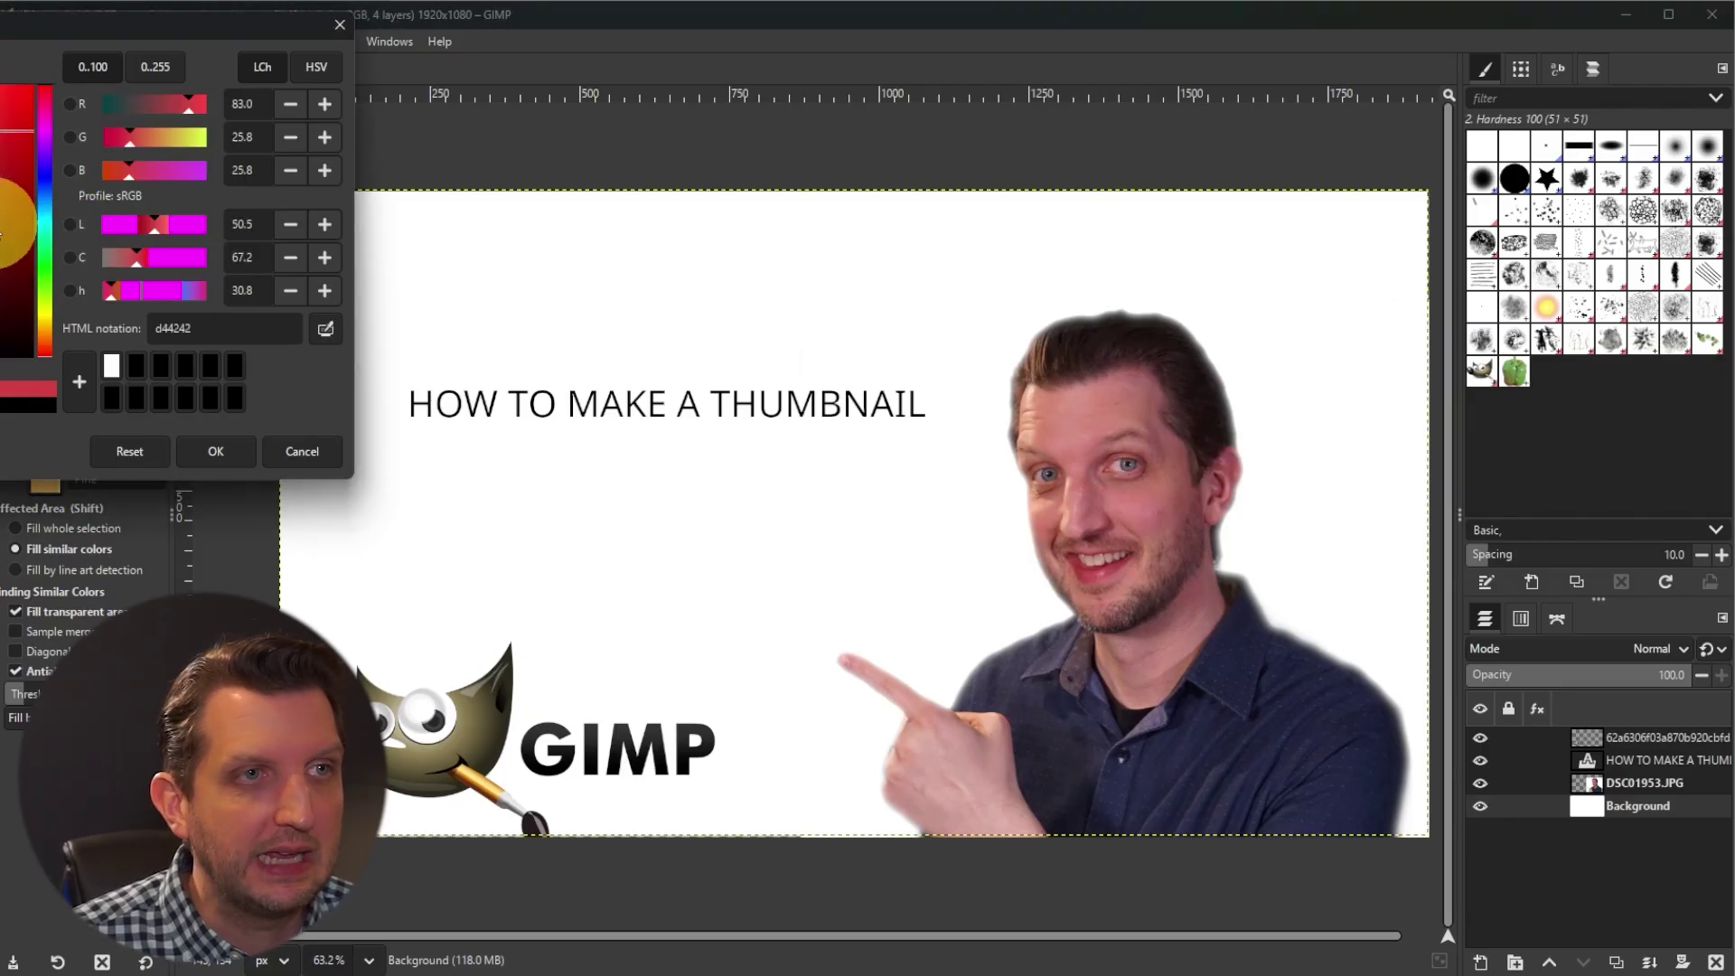
left_click(47, 171)
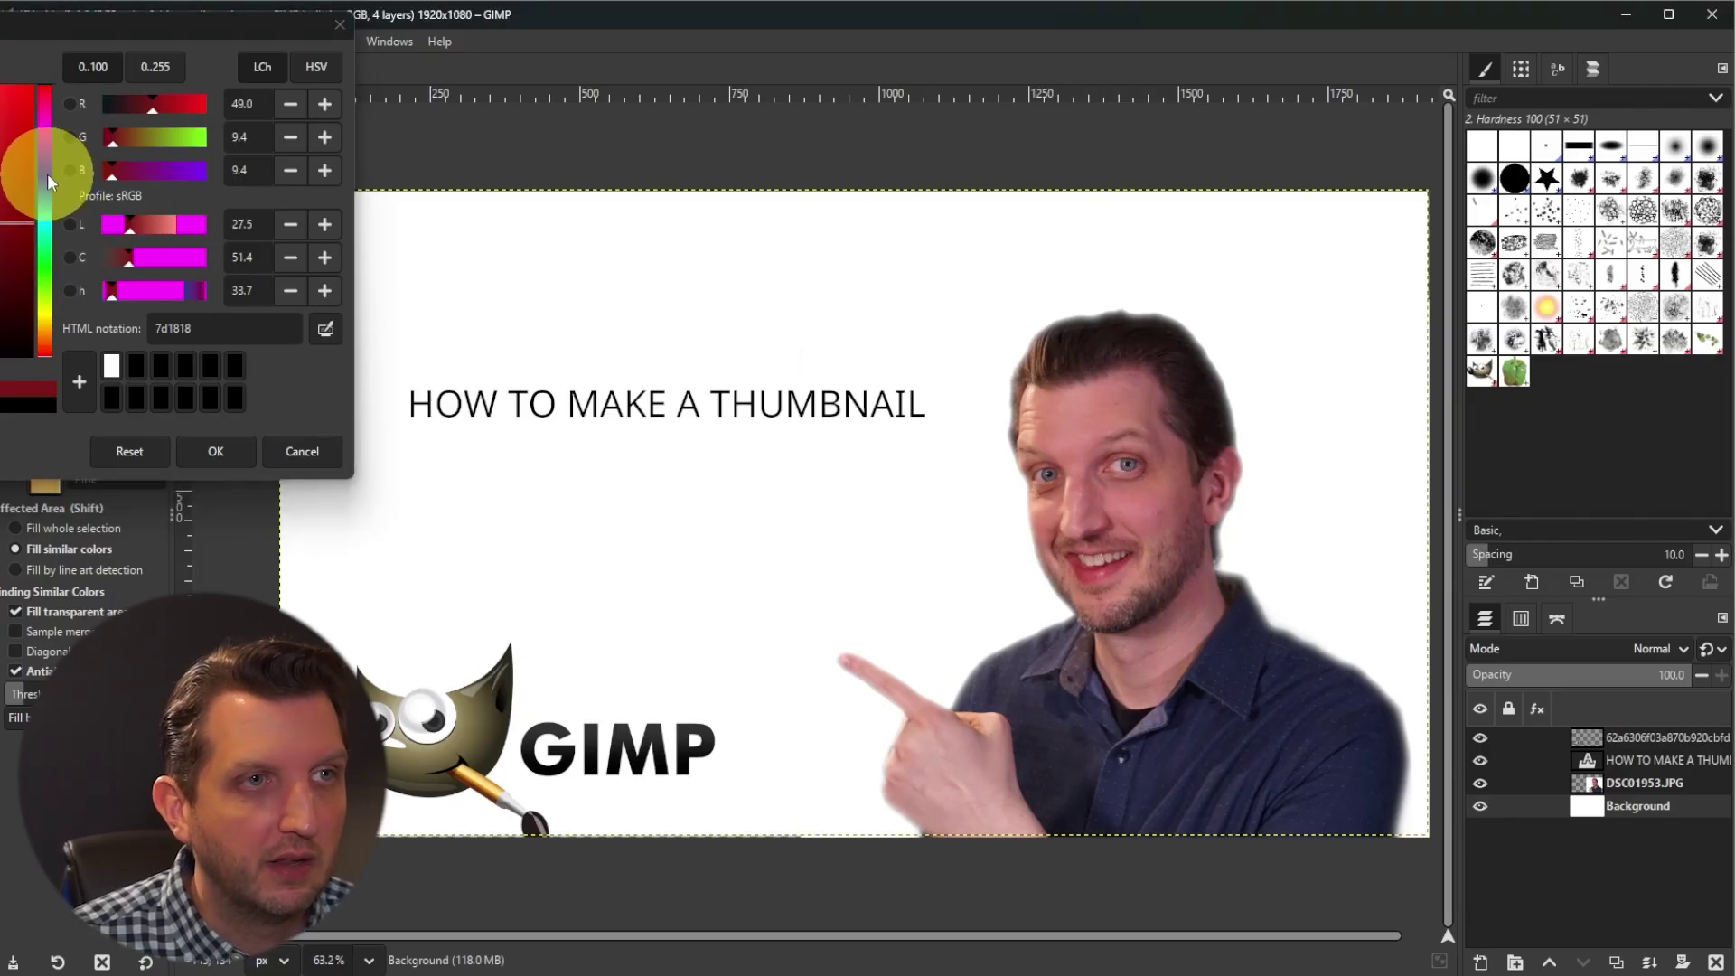
left_click(3, 142)
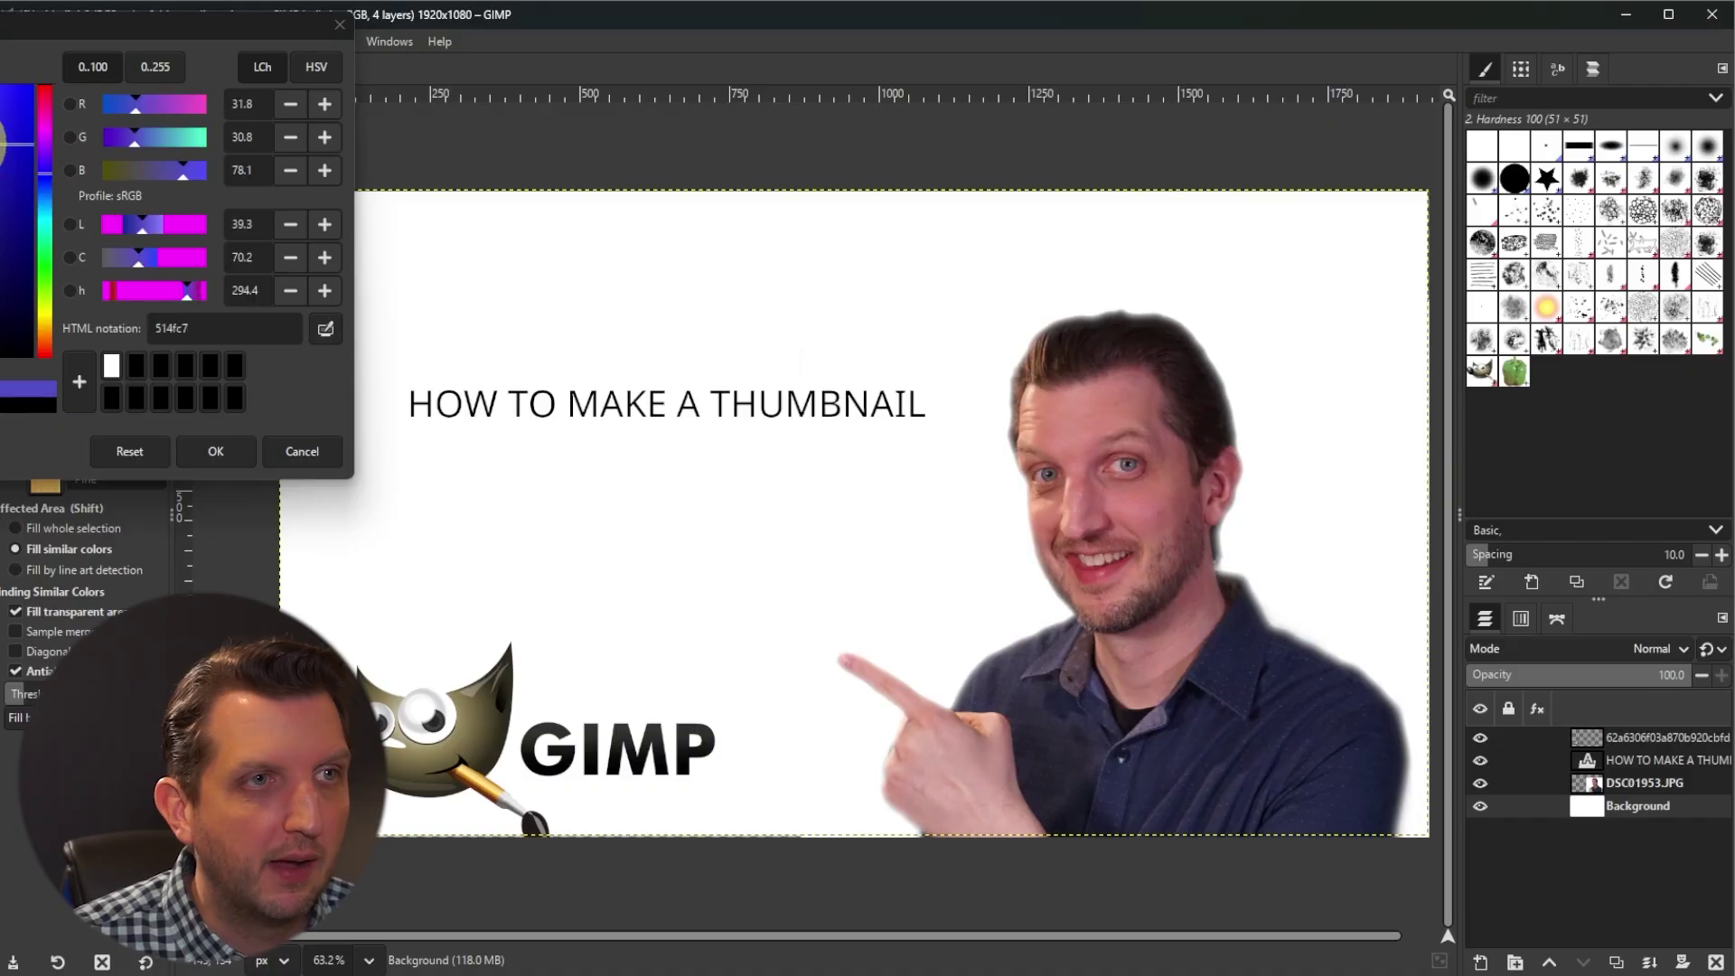
left_click(3, 119)
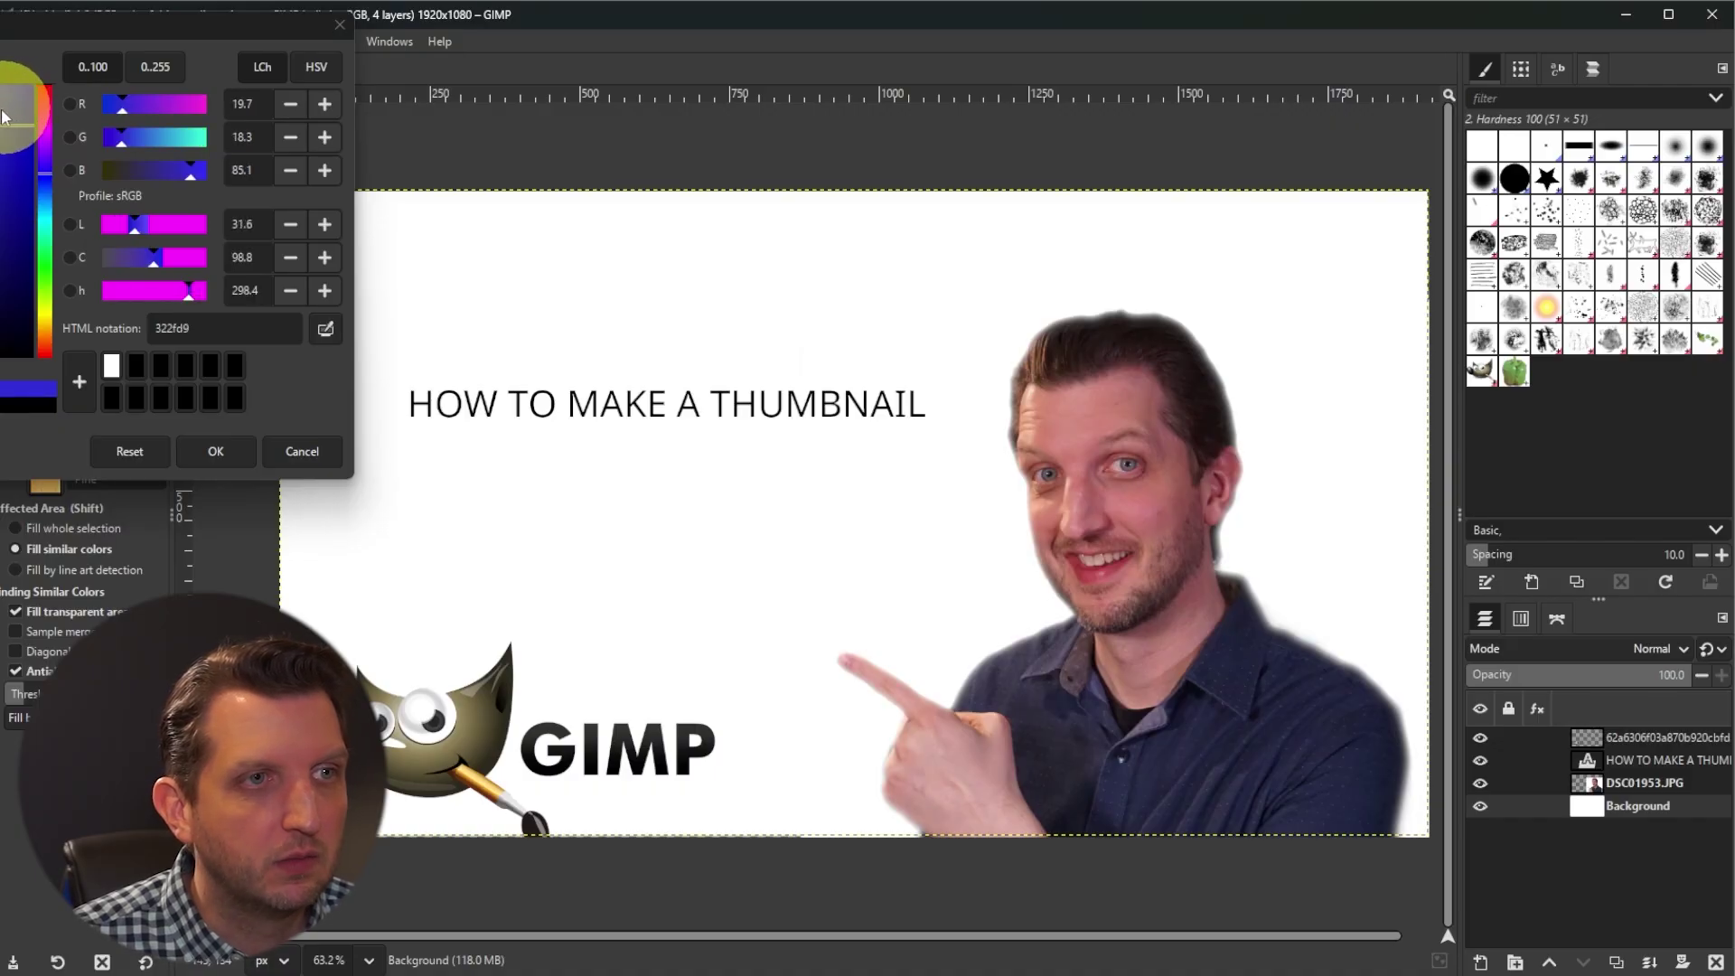
left_click(3, 99)
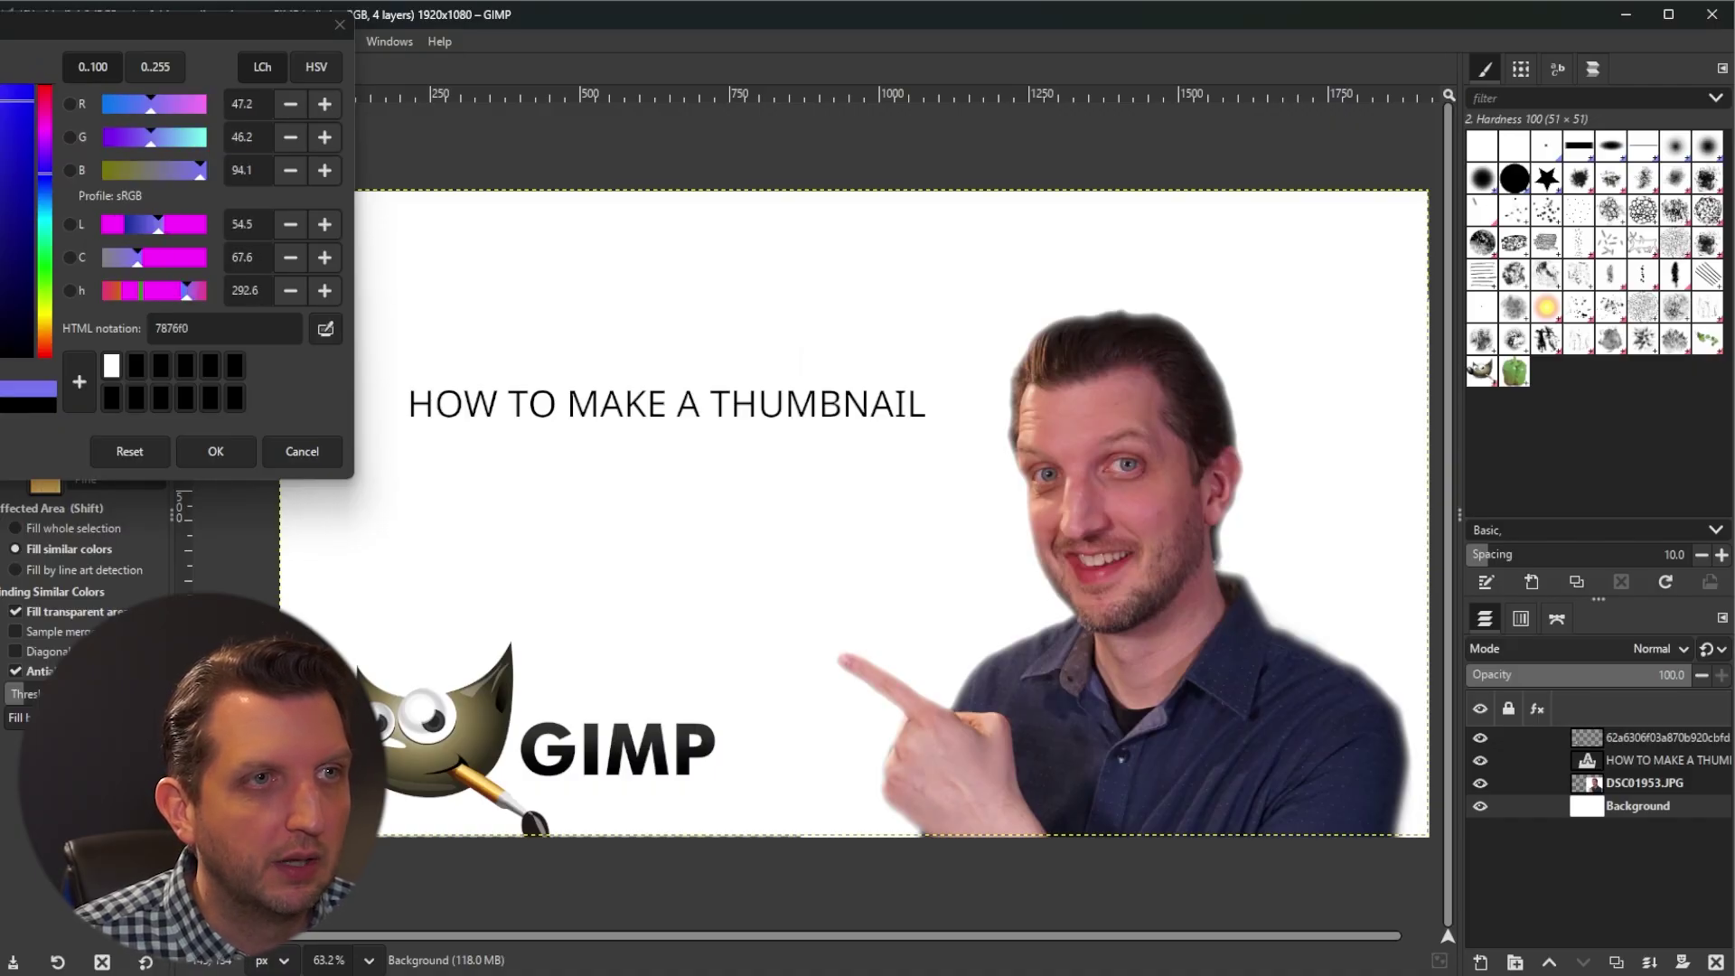
left_click(1, 100)
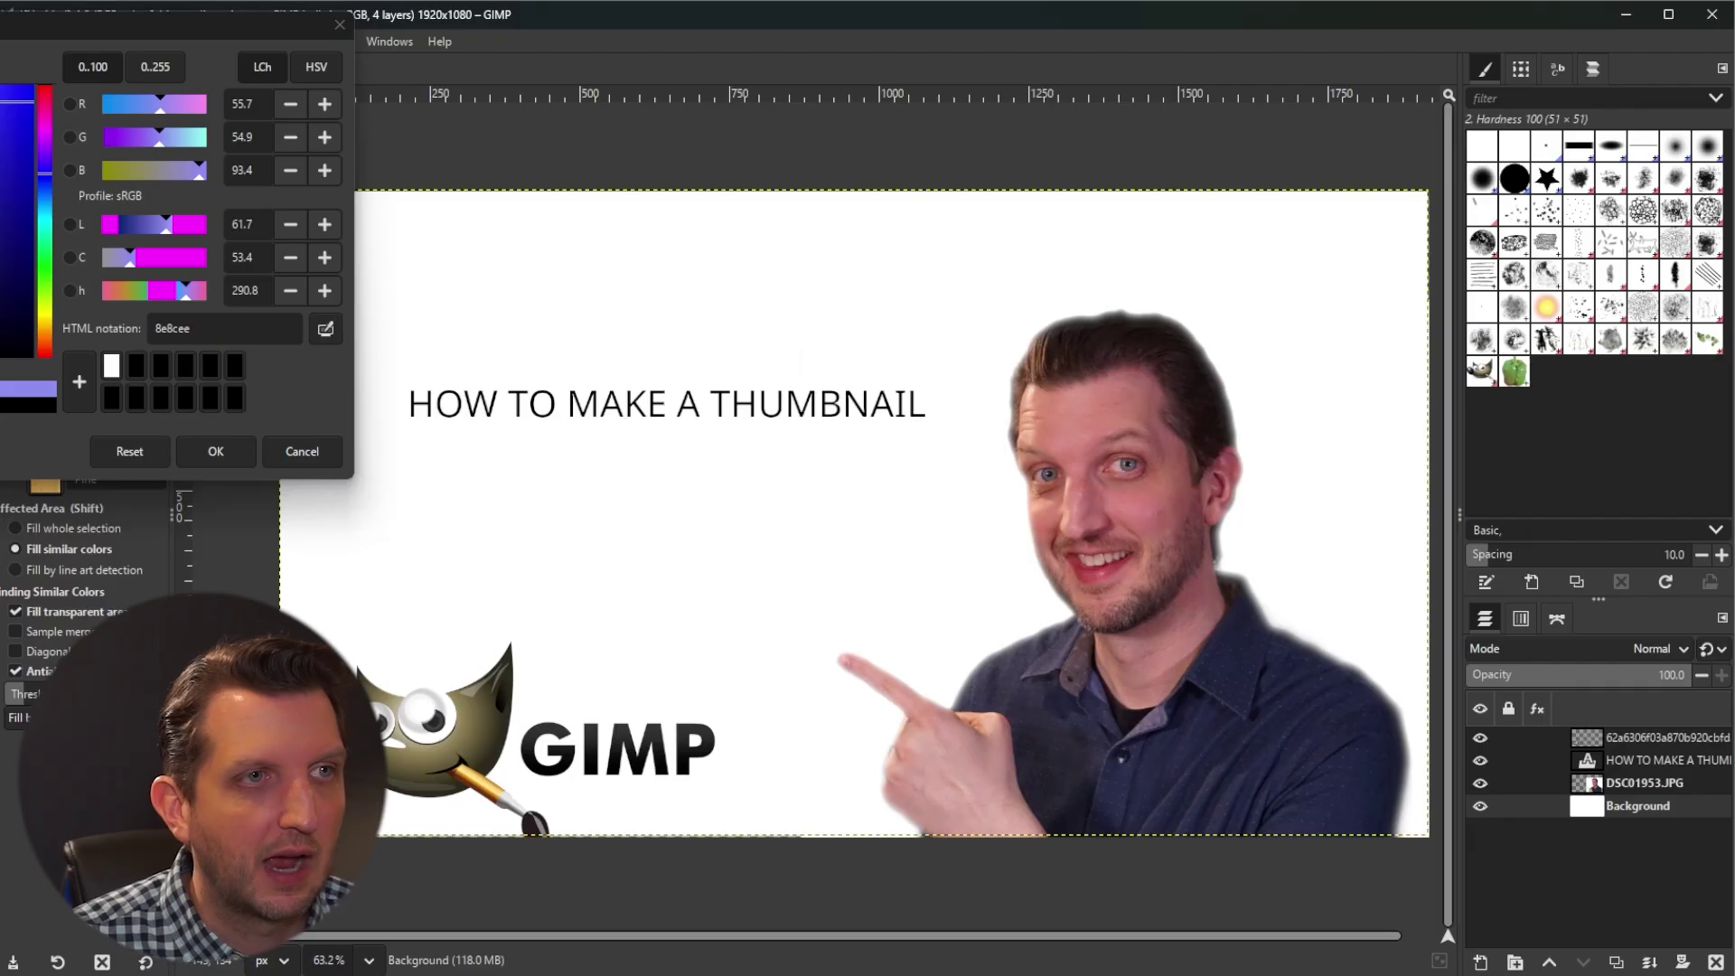
left_click(2, 113)
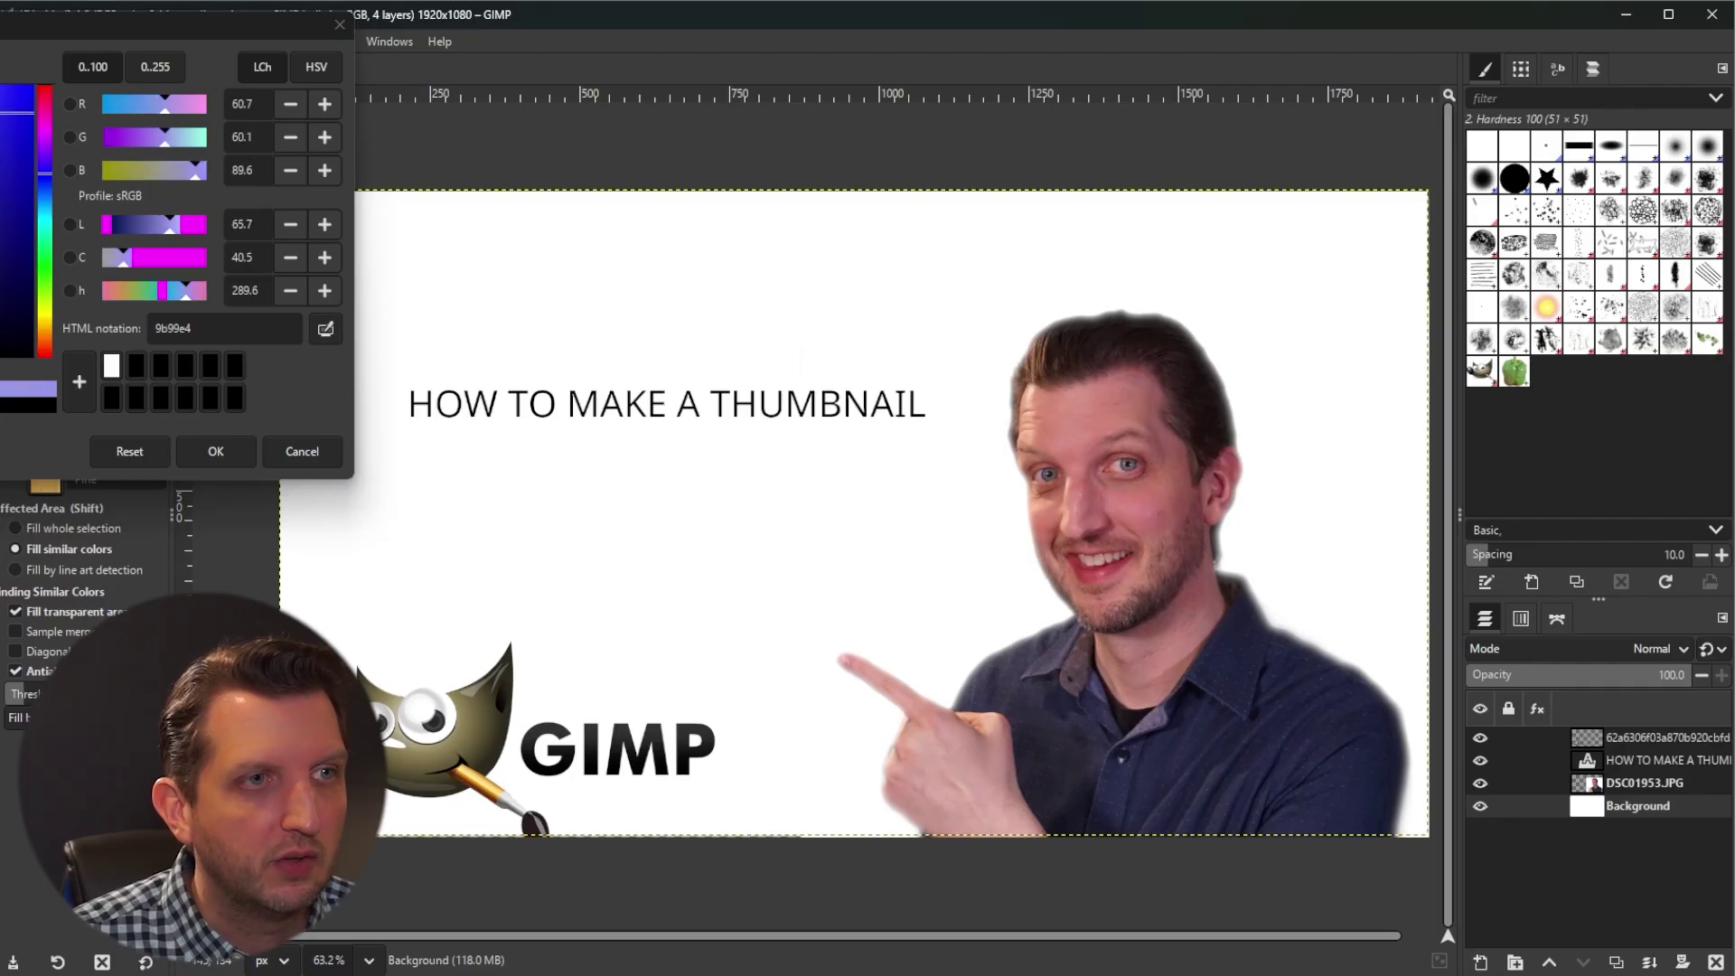
left_click(1, 104)
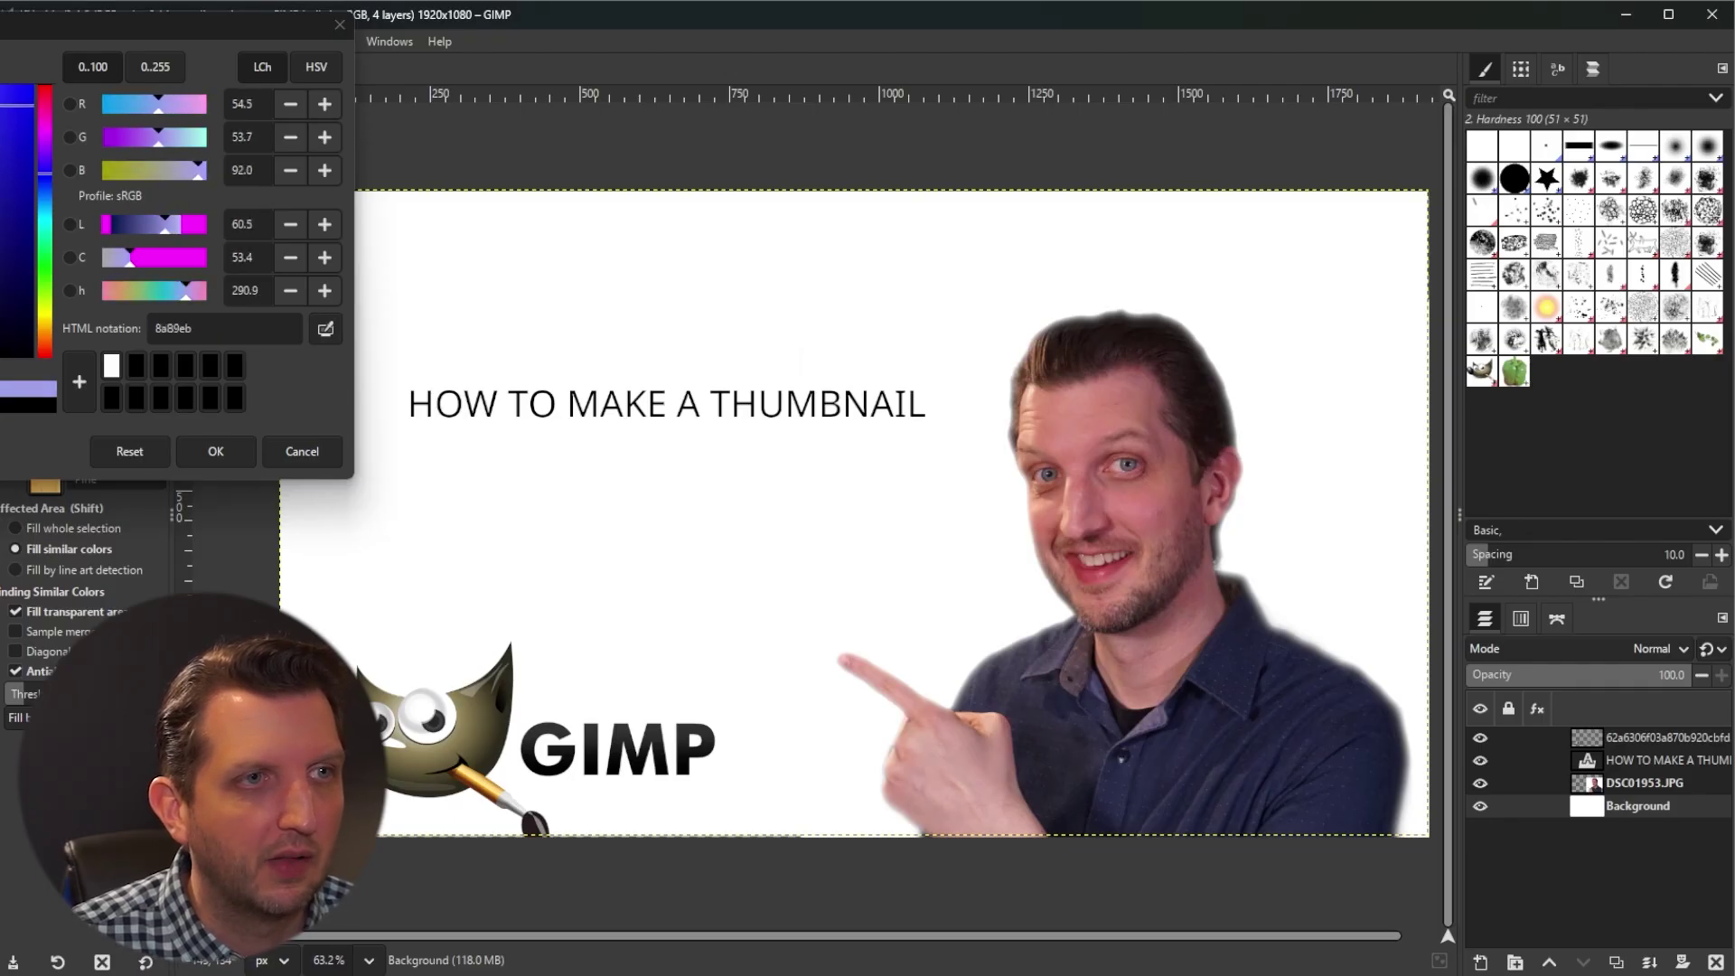
left_click(2, 120)
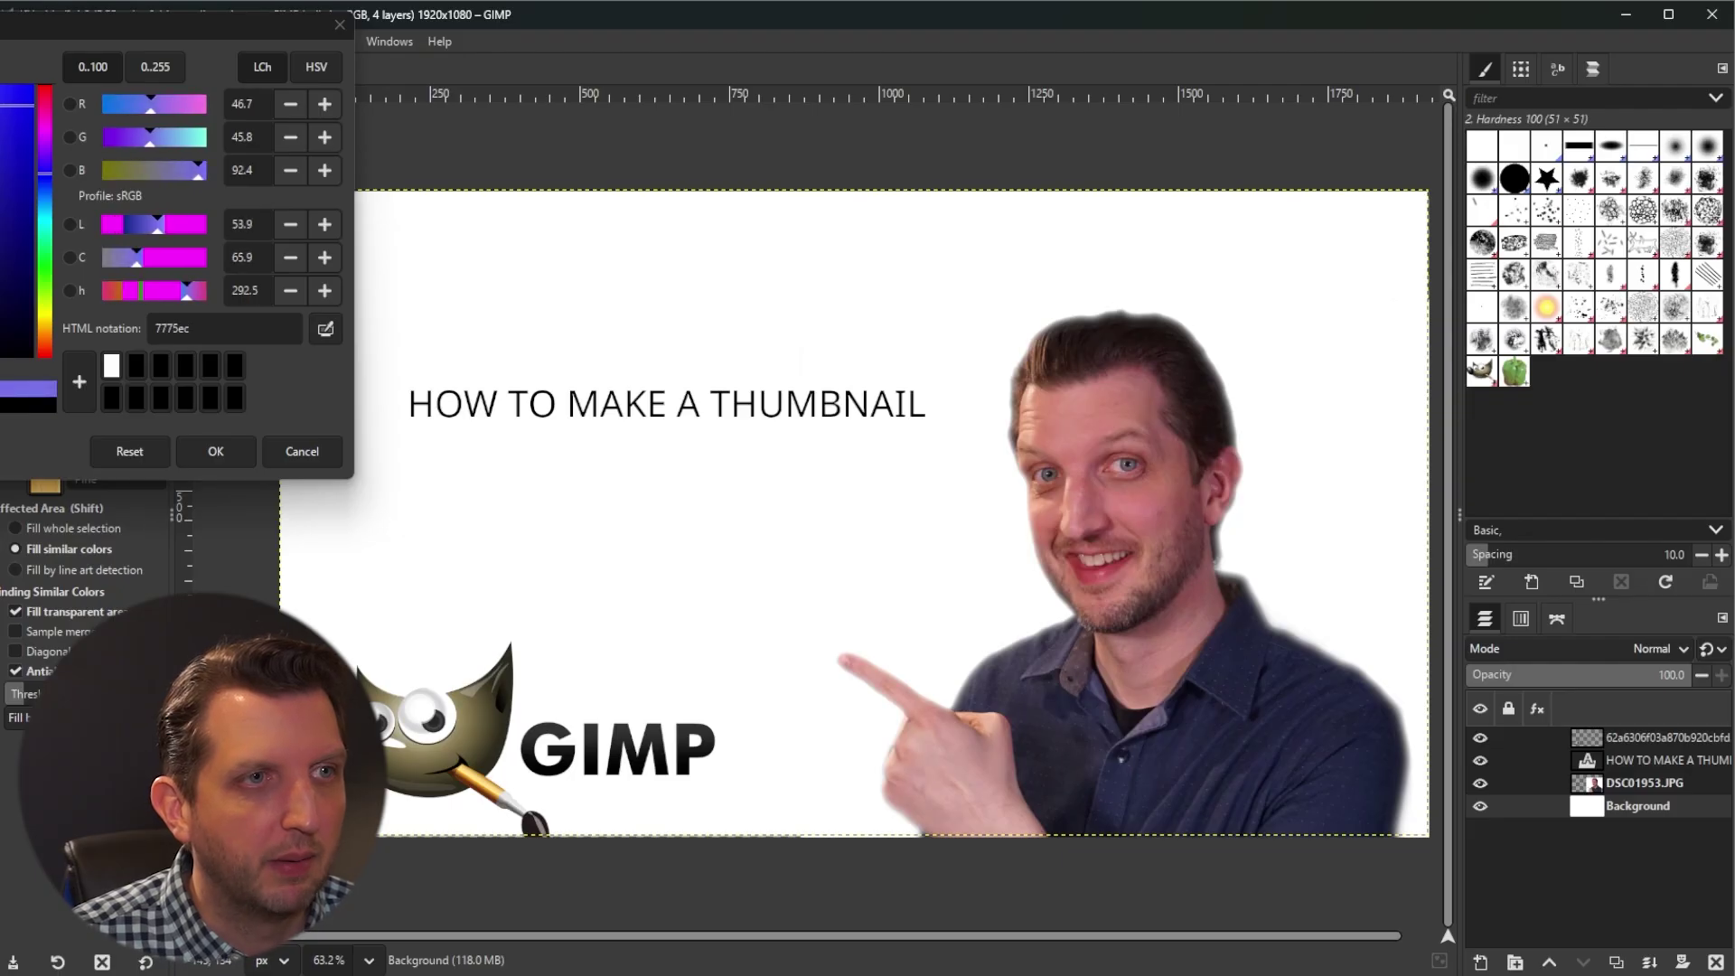
left_click(2, 92)
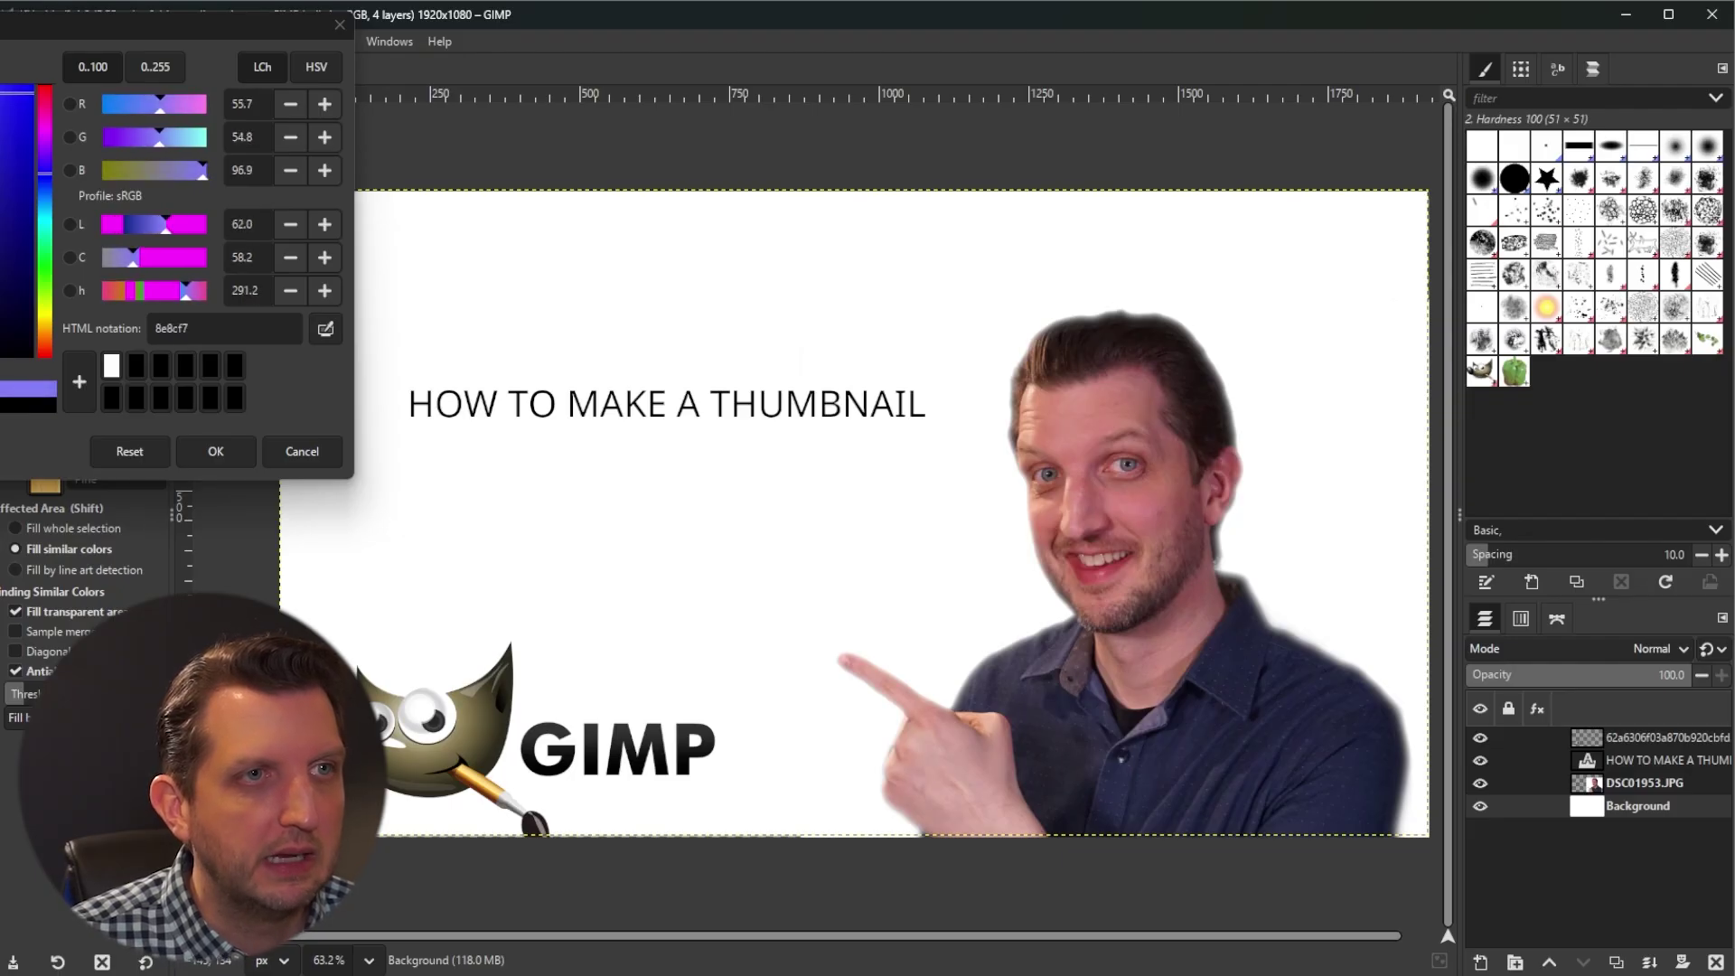
left_click(227, 452)
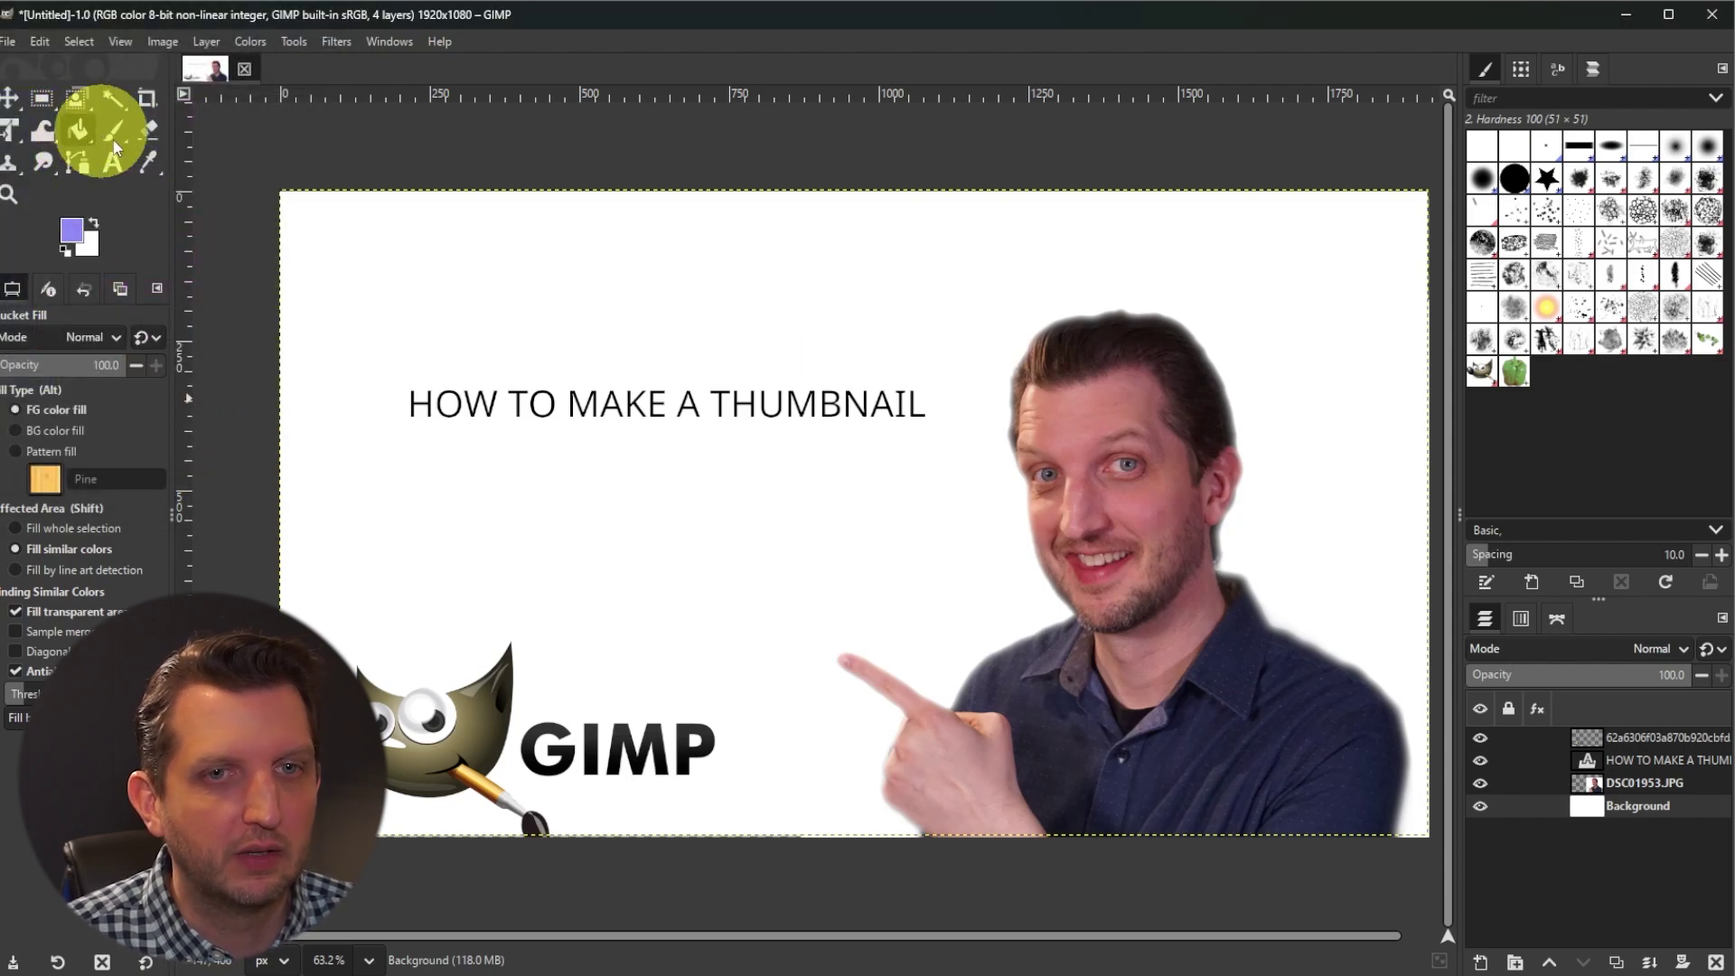
Fill the Background layer and the white area around the man on the DSC01953.JPG layer with the light purple foreground colour
left_click(722, 571)
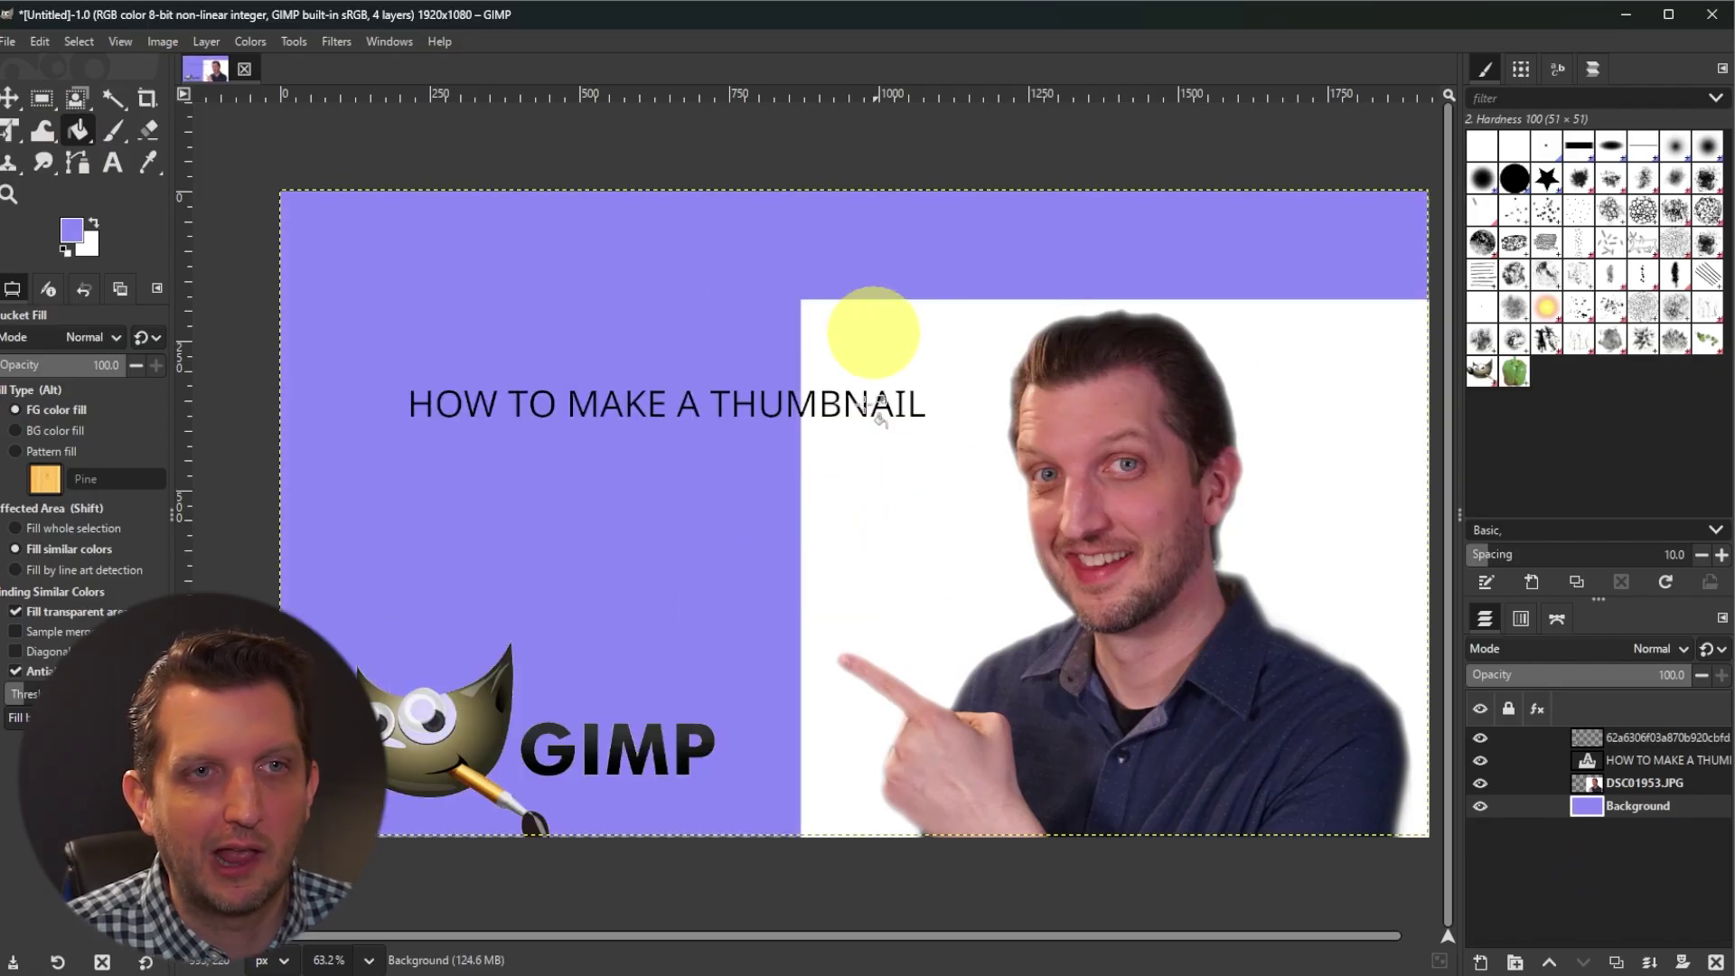
left_click(1633, 782)
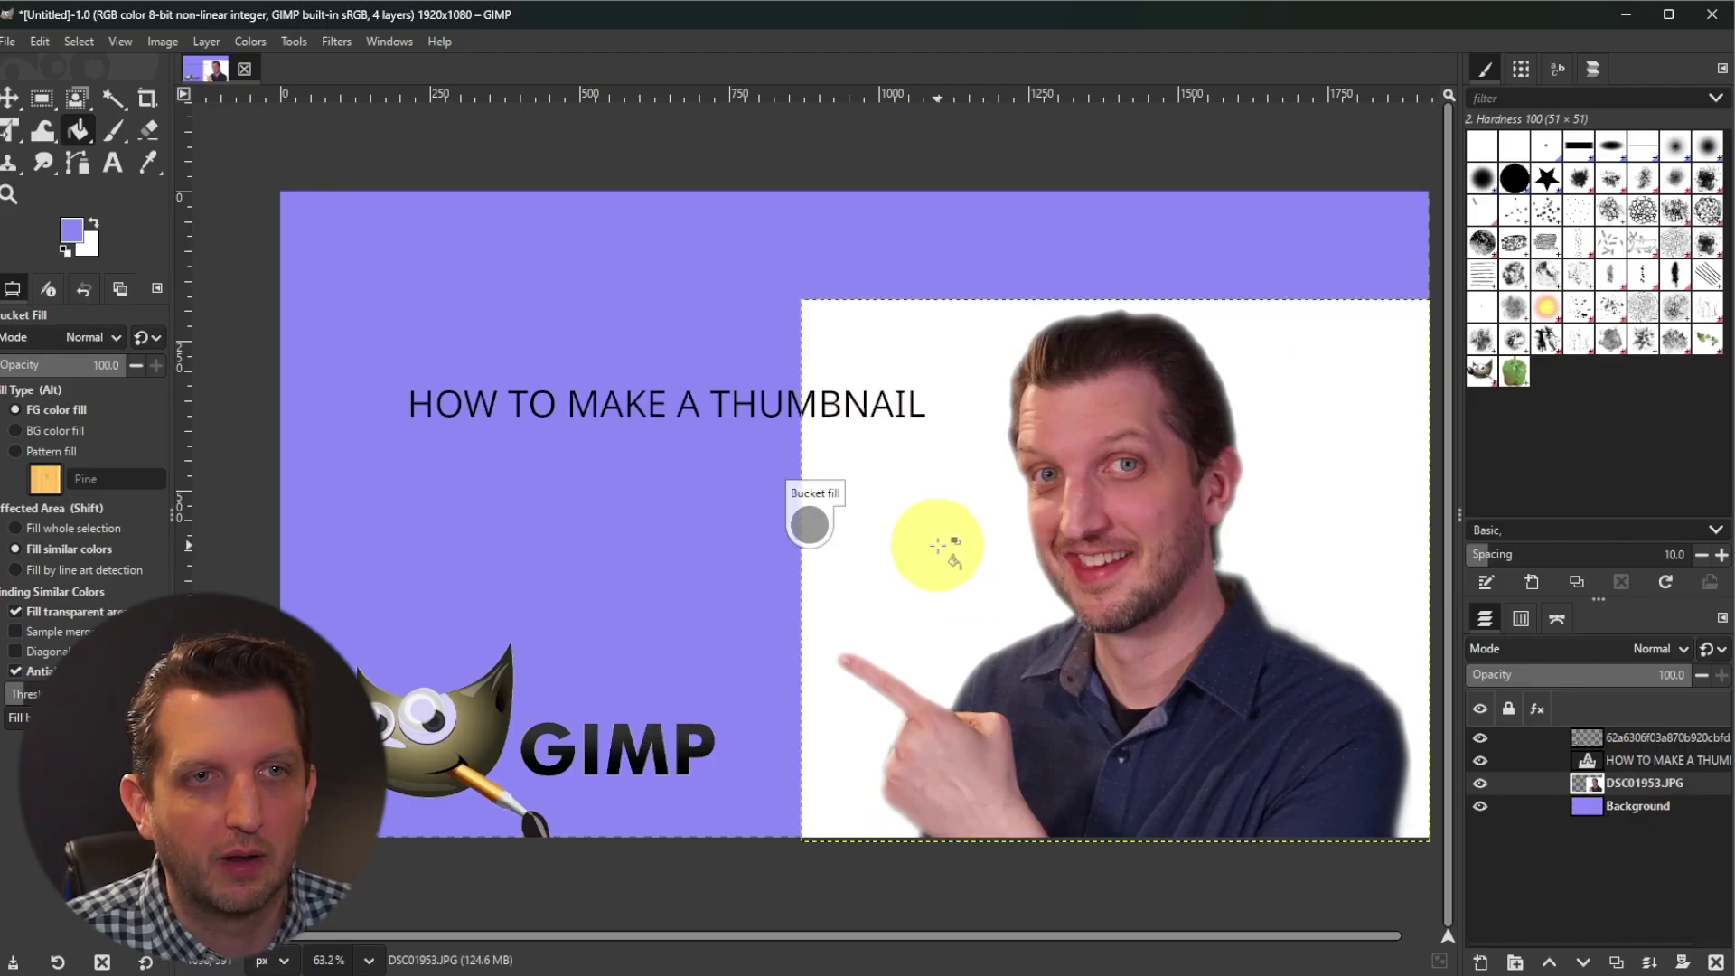
left_click(930, 551)
Undo the accidental shift of the Background layer made with the Move tool, and lock that layer
left_click(1635, 805)
key("m")
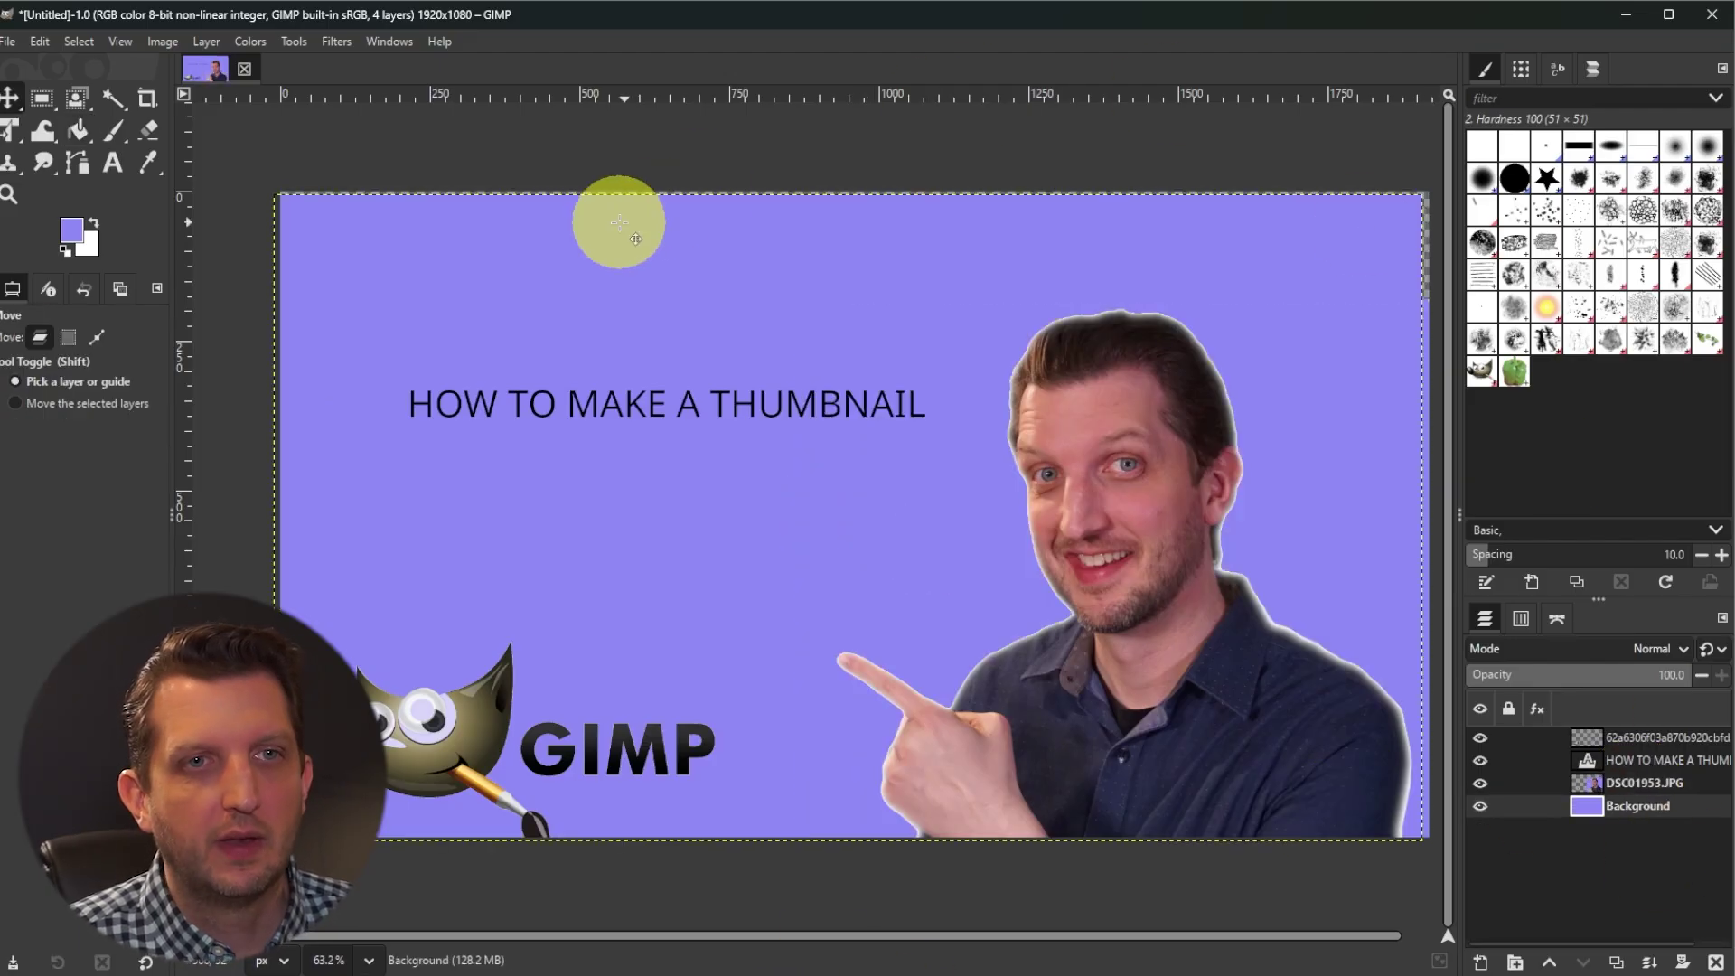
key("ctrl+z")
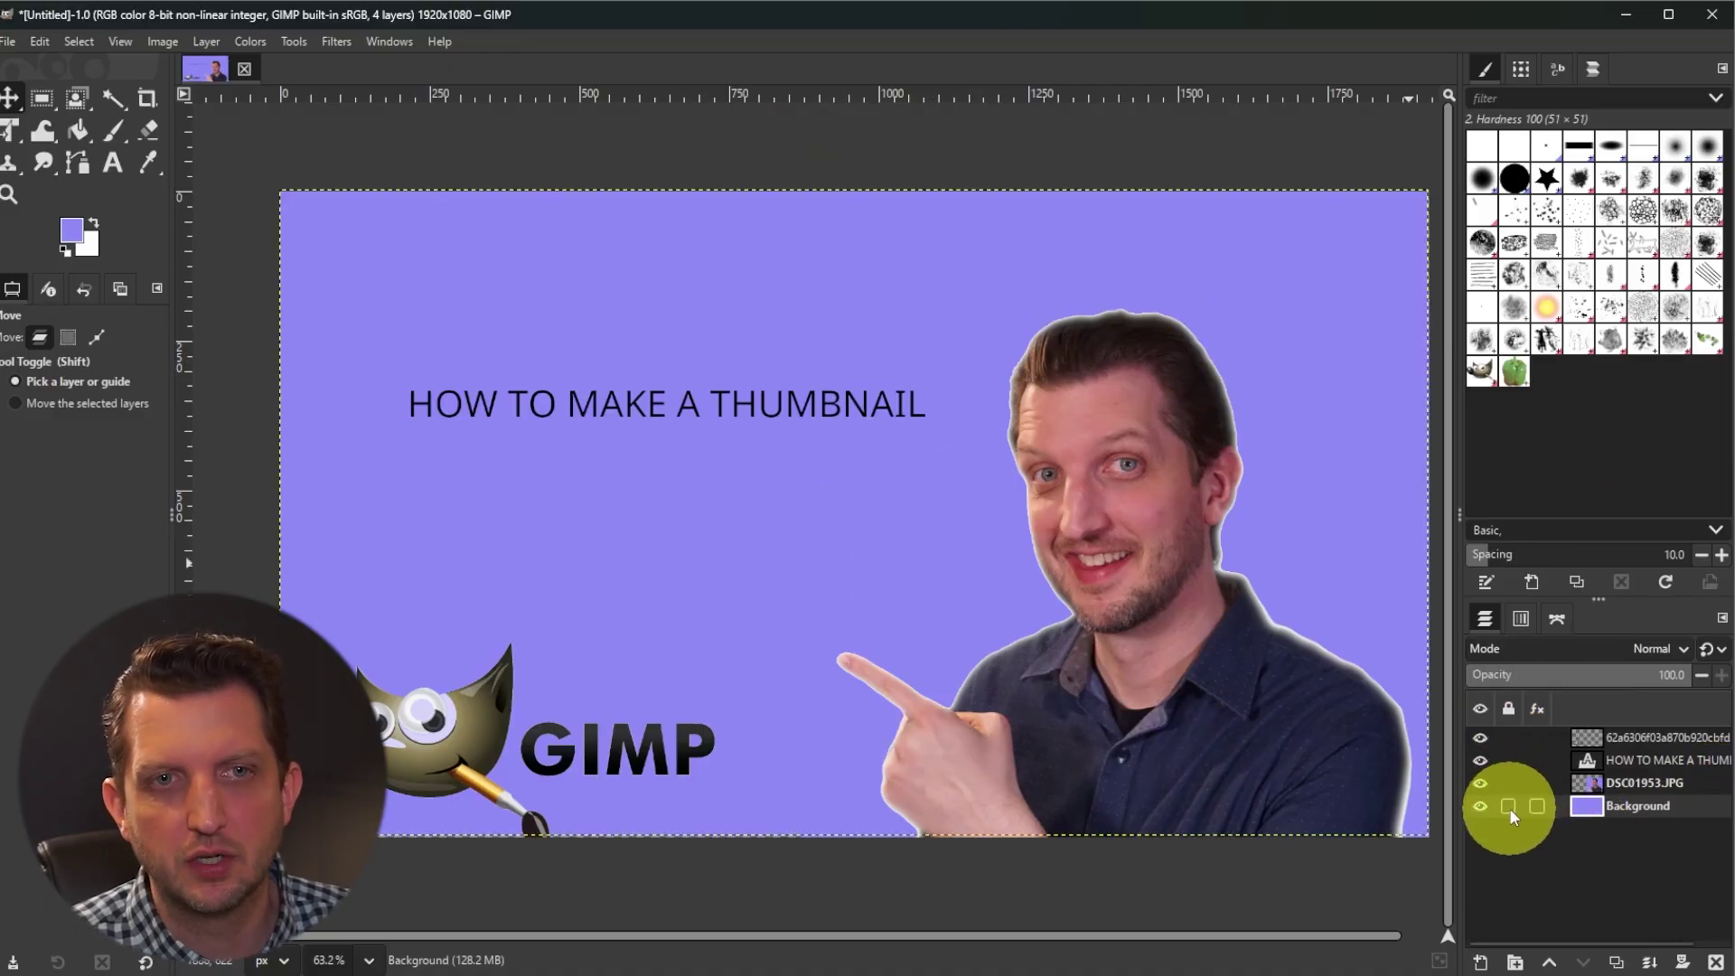
left_click(1527, 760)
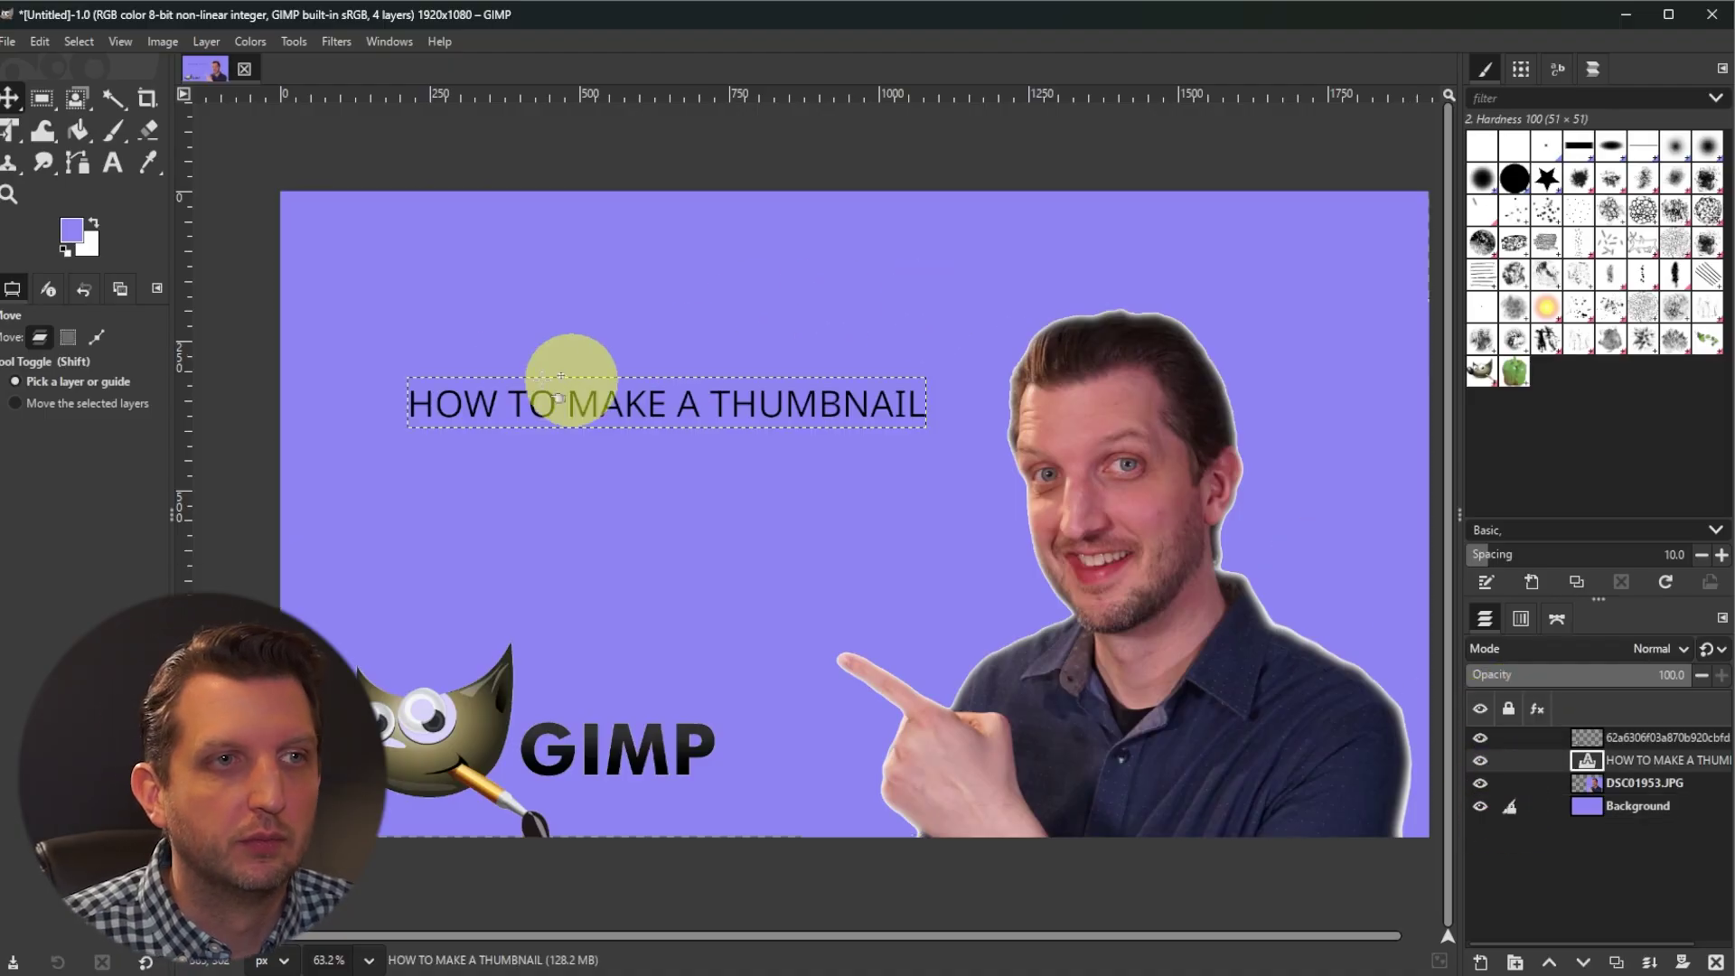
left_click(517, 445)
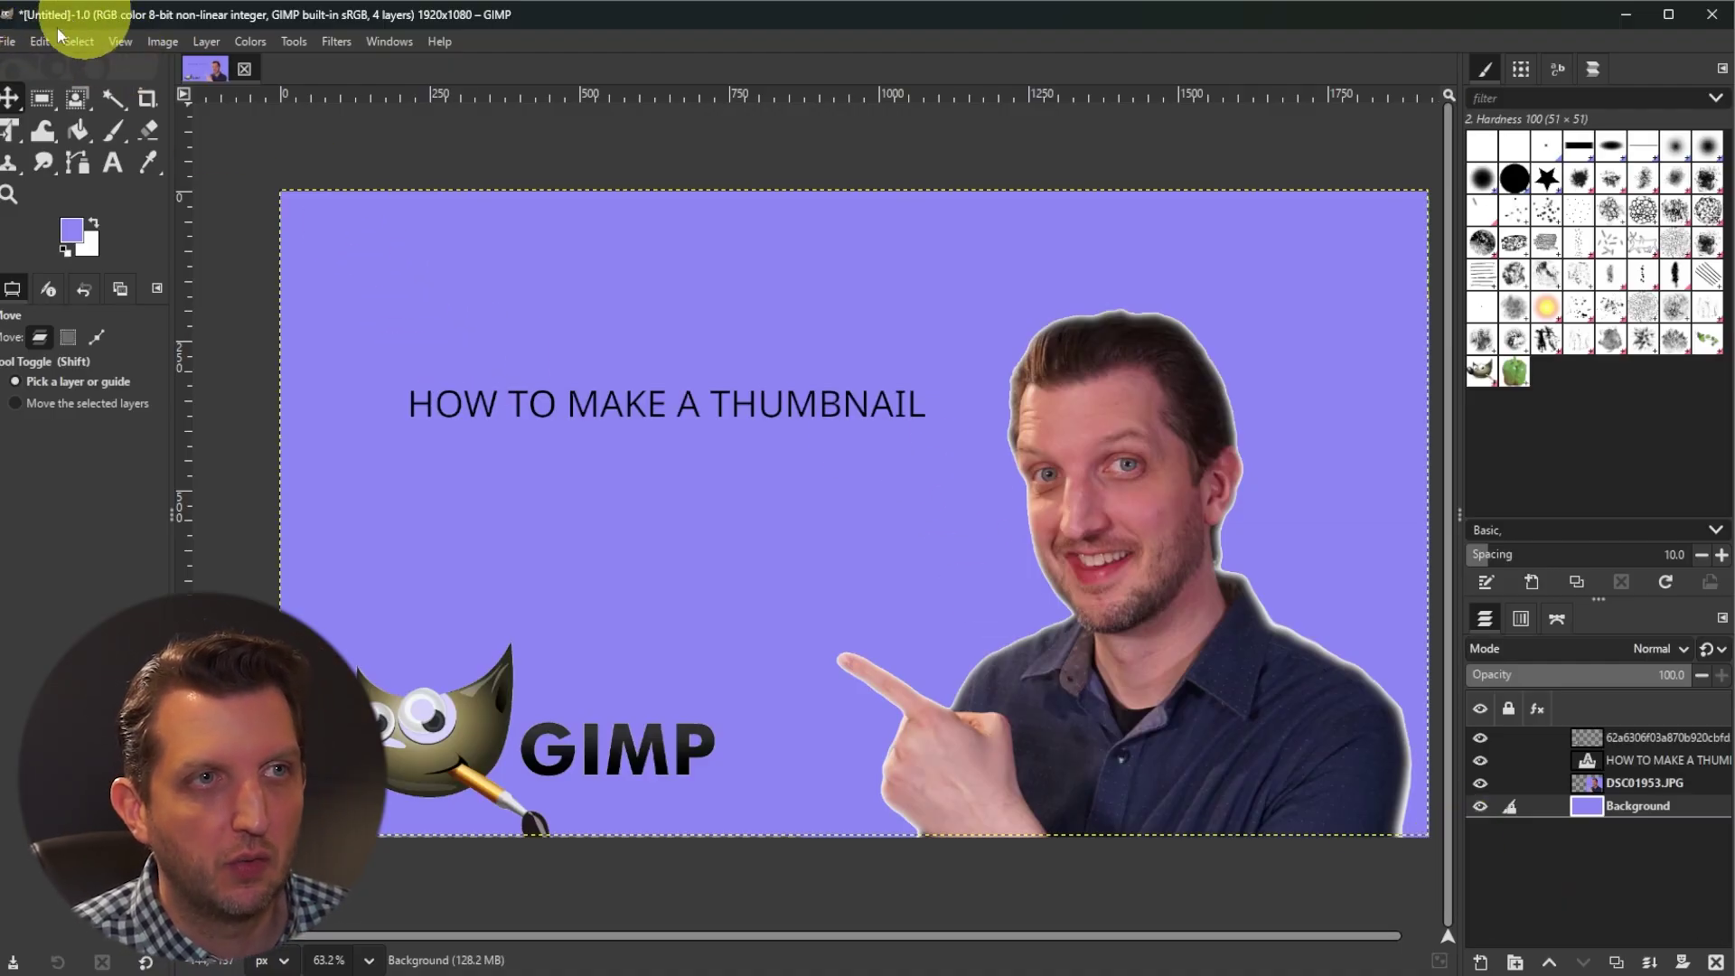
Save the project in the Documents folder as GiimpThumbnail.xcf
left_click(9, 42)
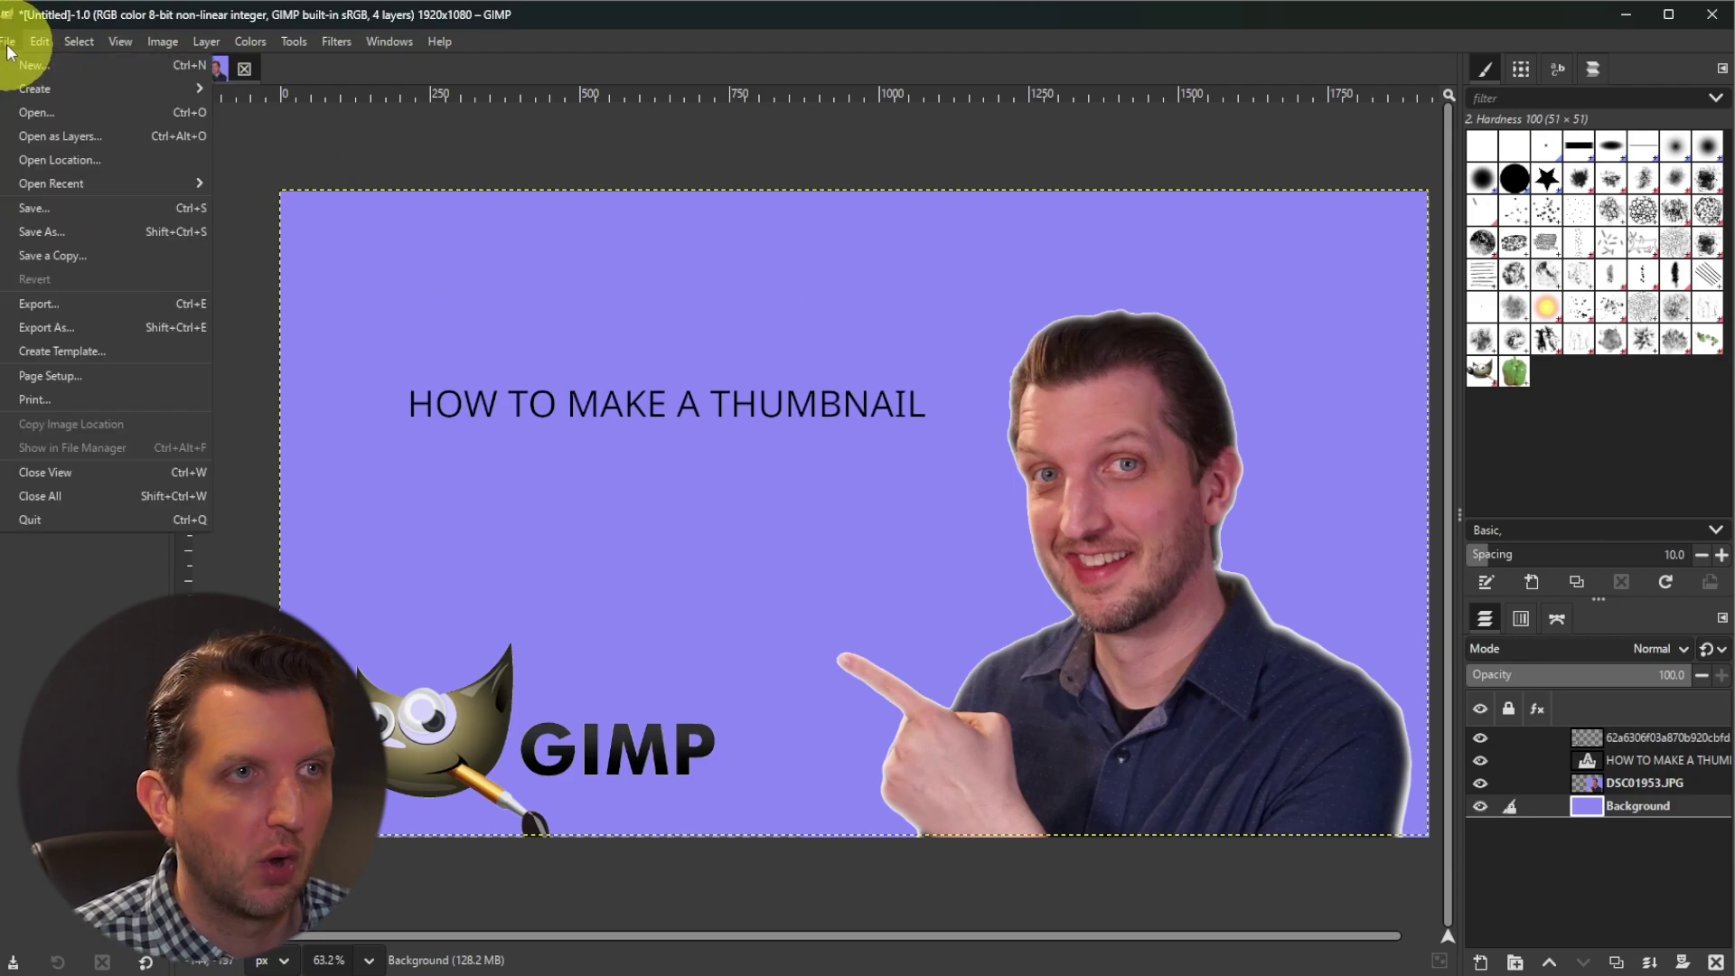
left_click(74, 231)
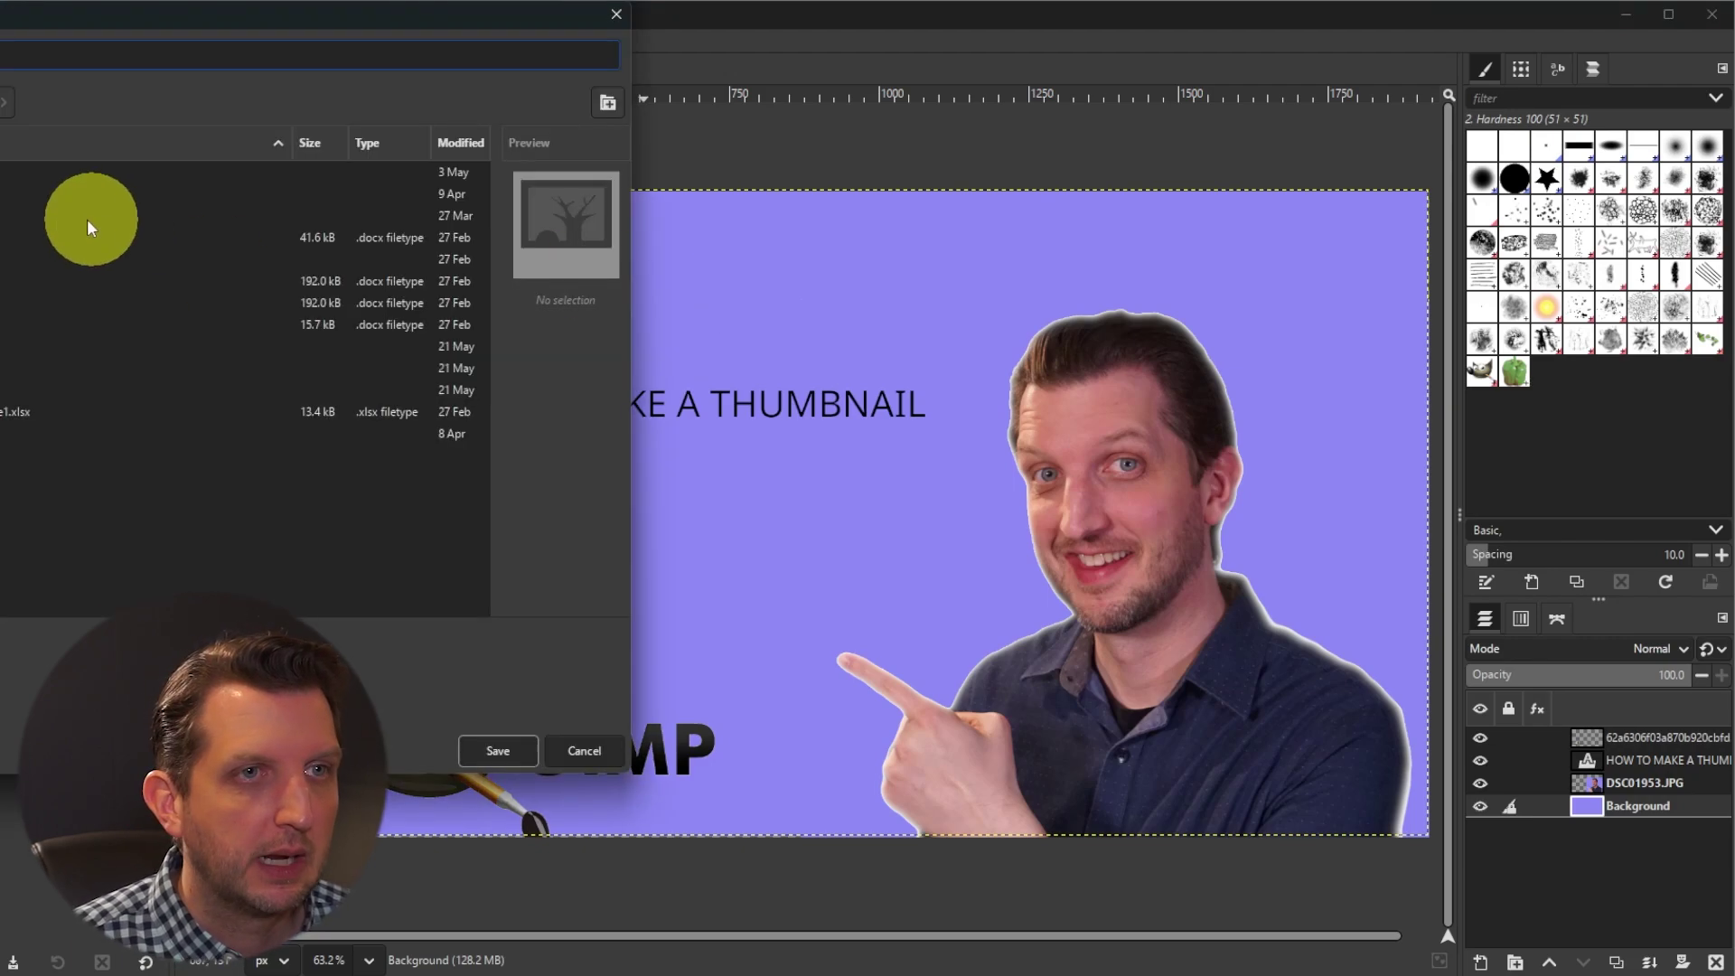
left_click_drag(95, 20, 834, 167)
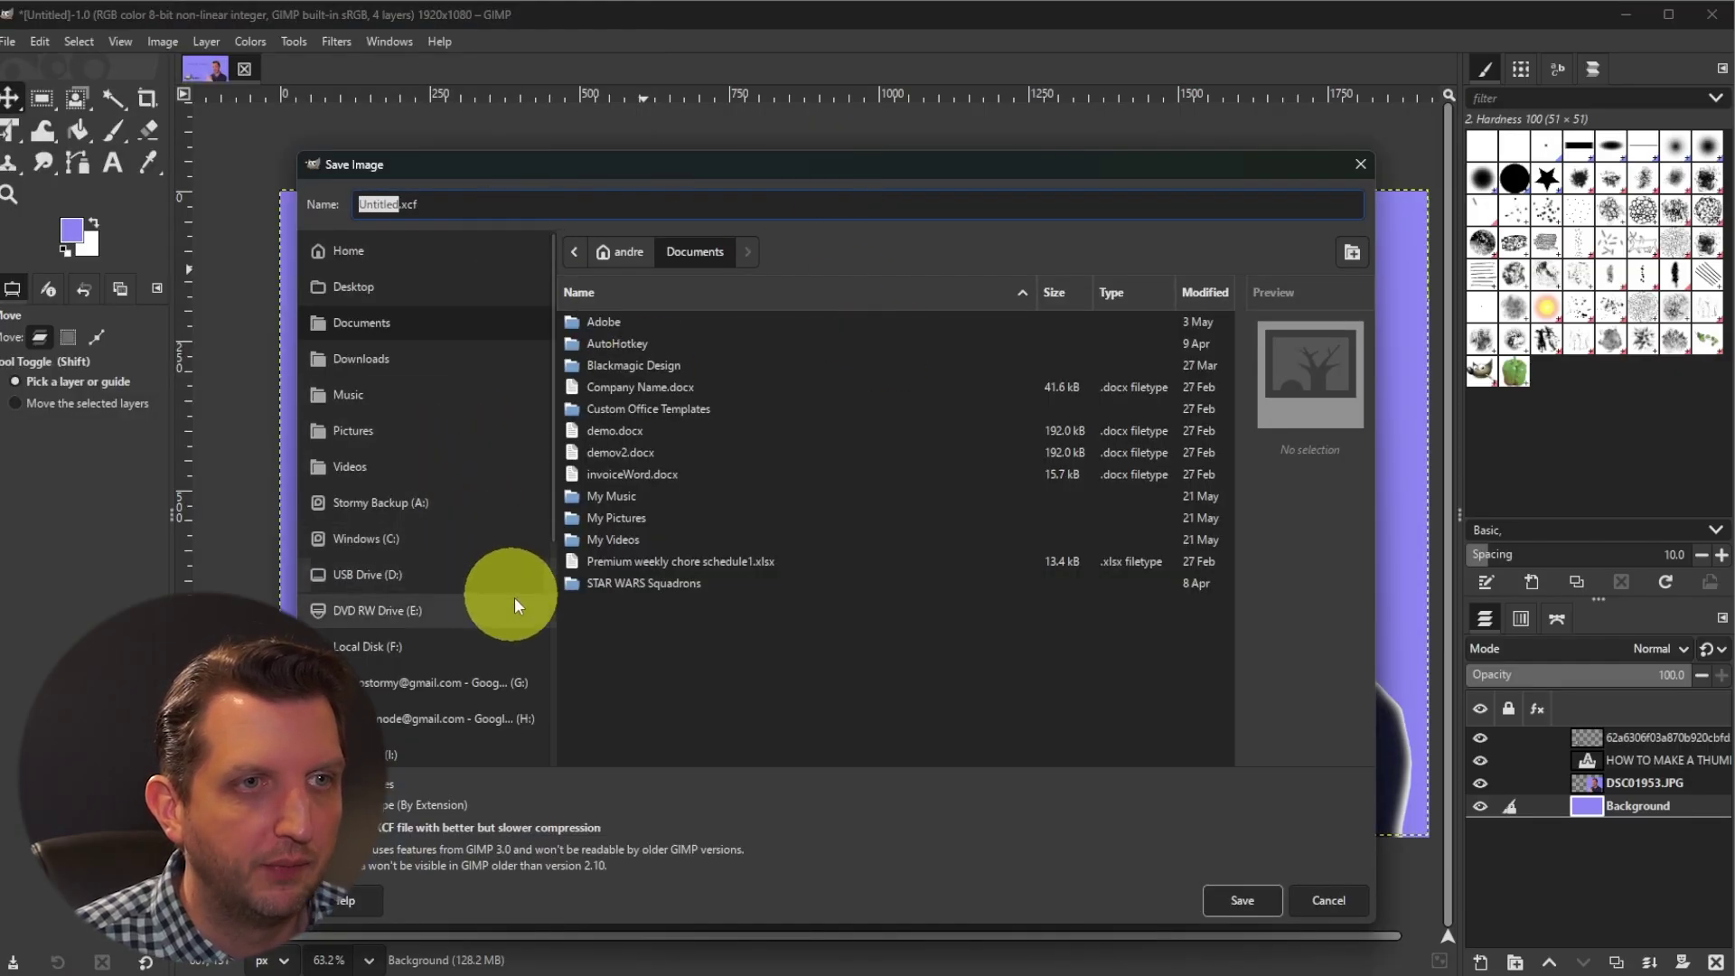
type("GiimpThumb")
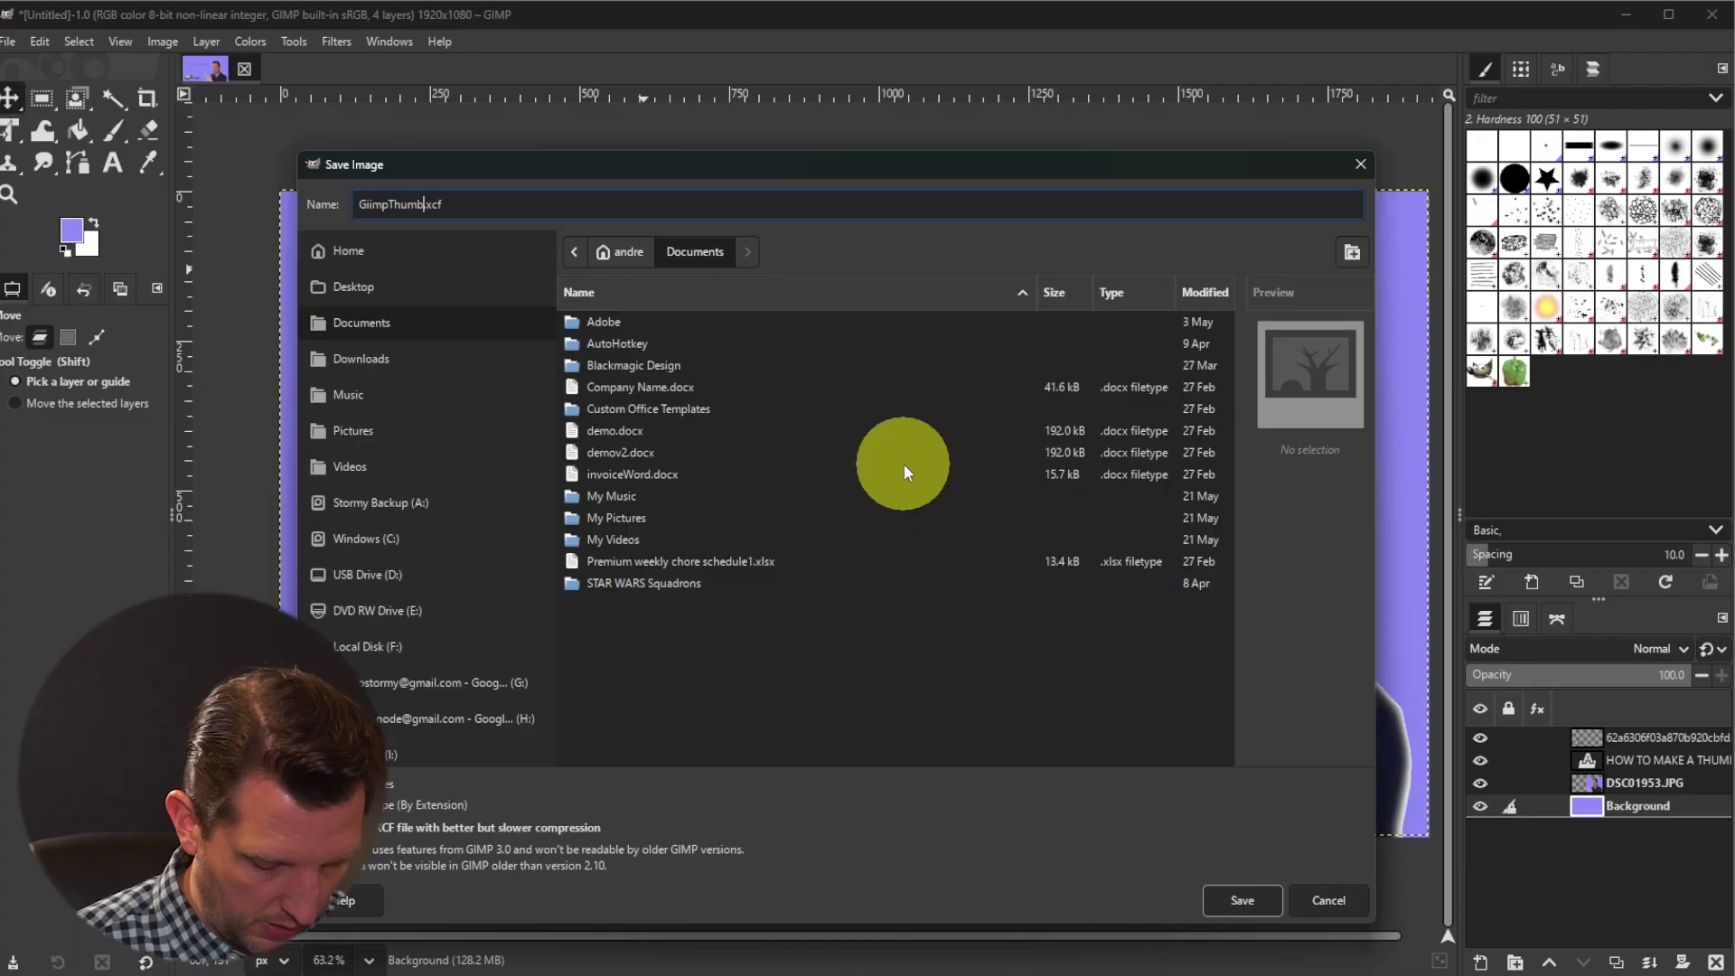
type("nail")
left_click(1243, 900)
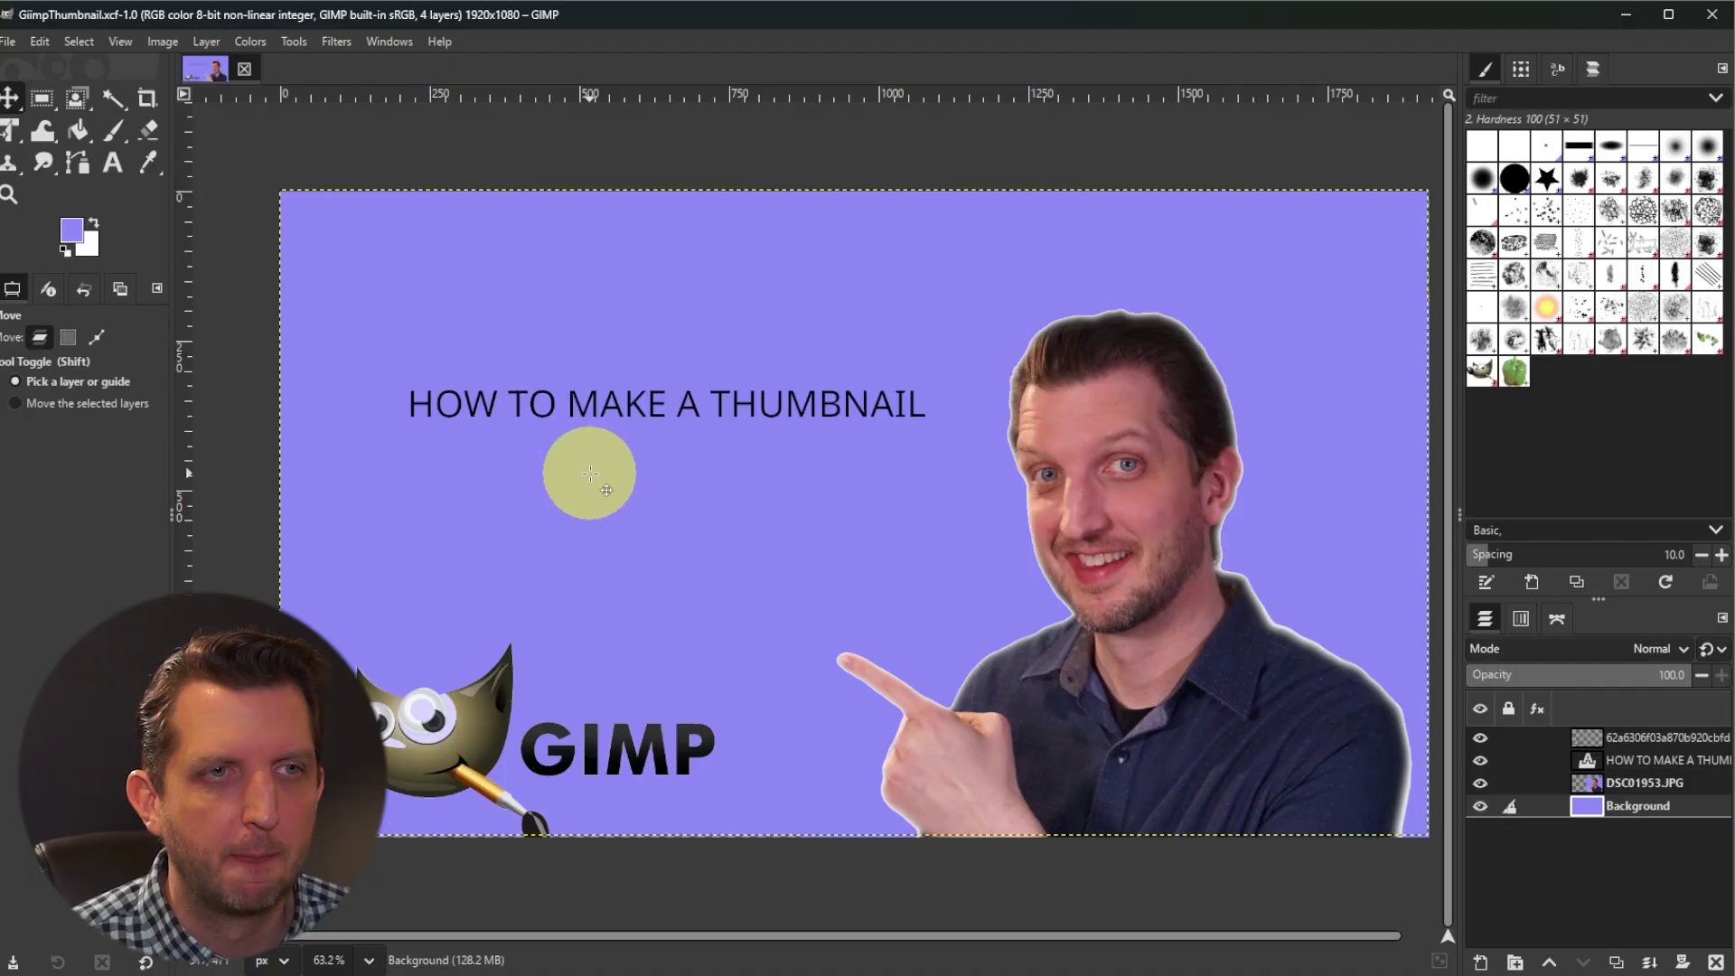
Break the title text into two lines after "HOW TO MAKE" and centre-justify it
left_click(1660, 761)
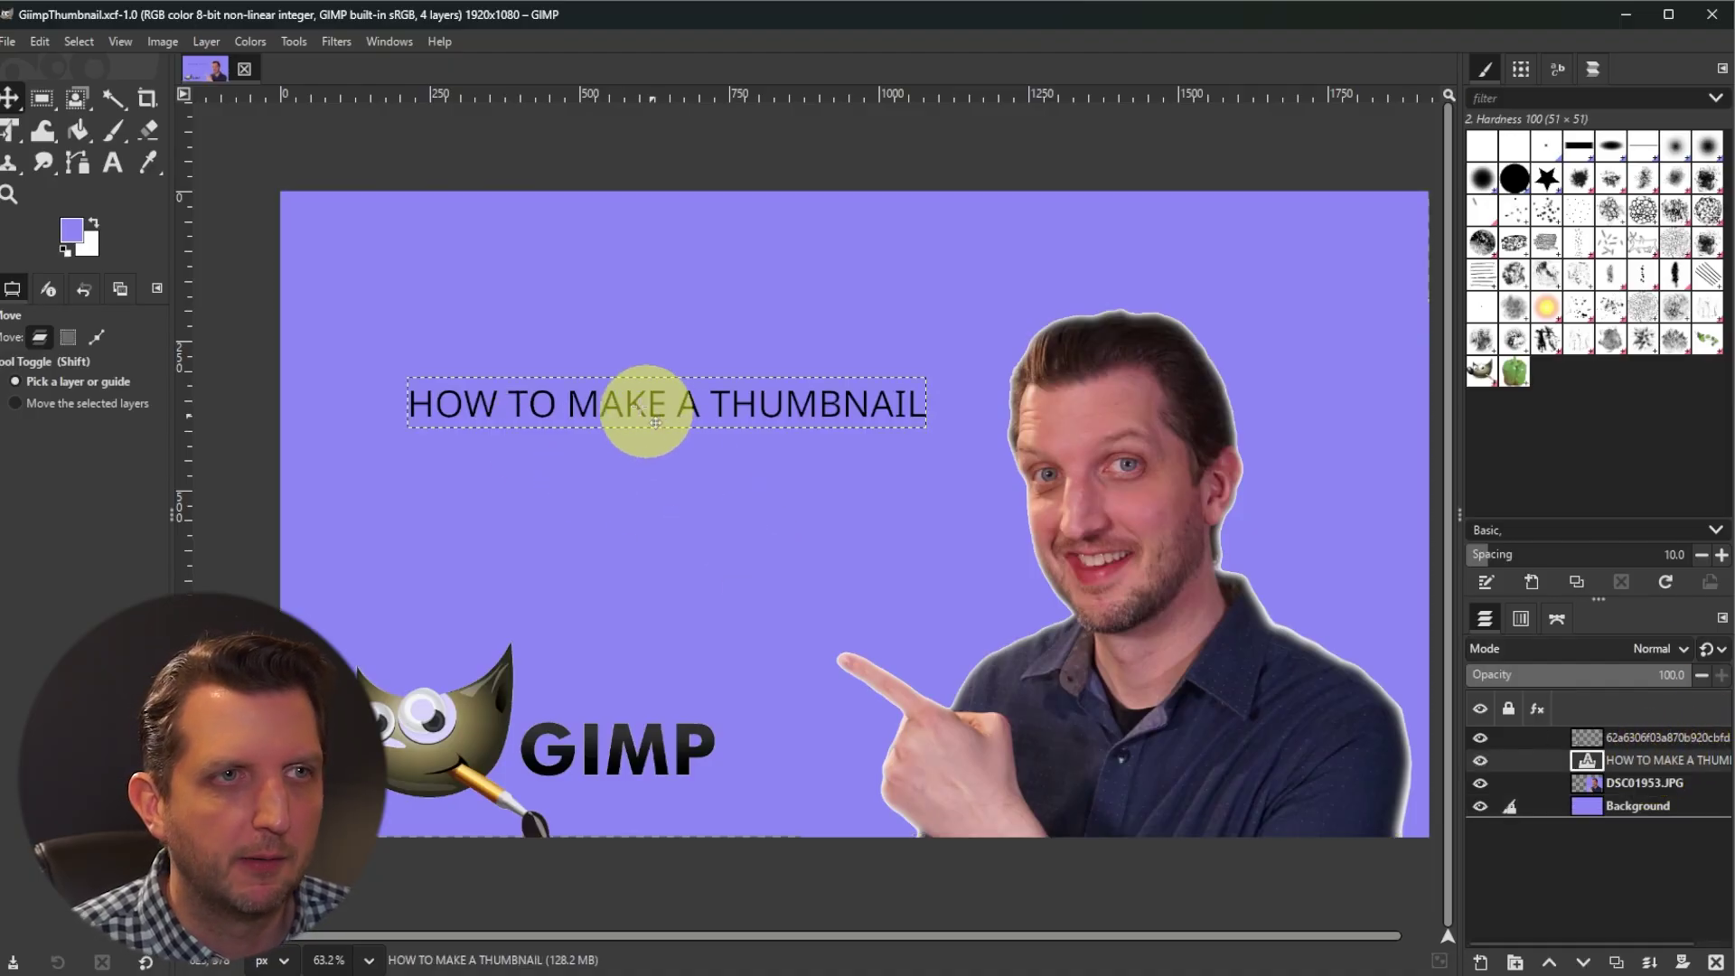
left_click(113, 164)
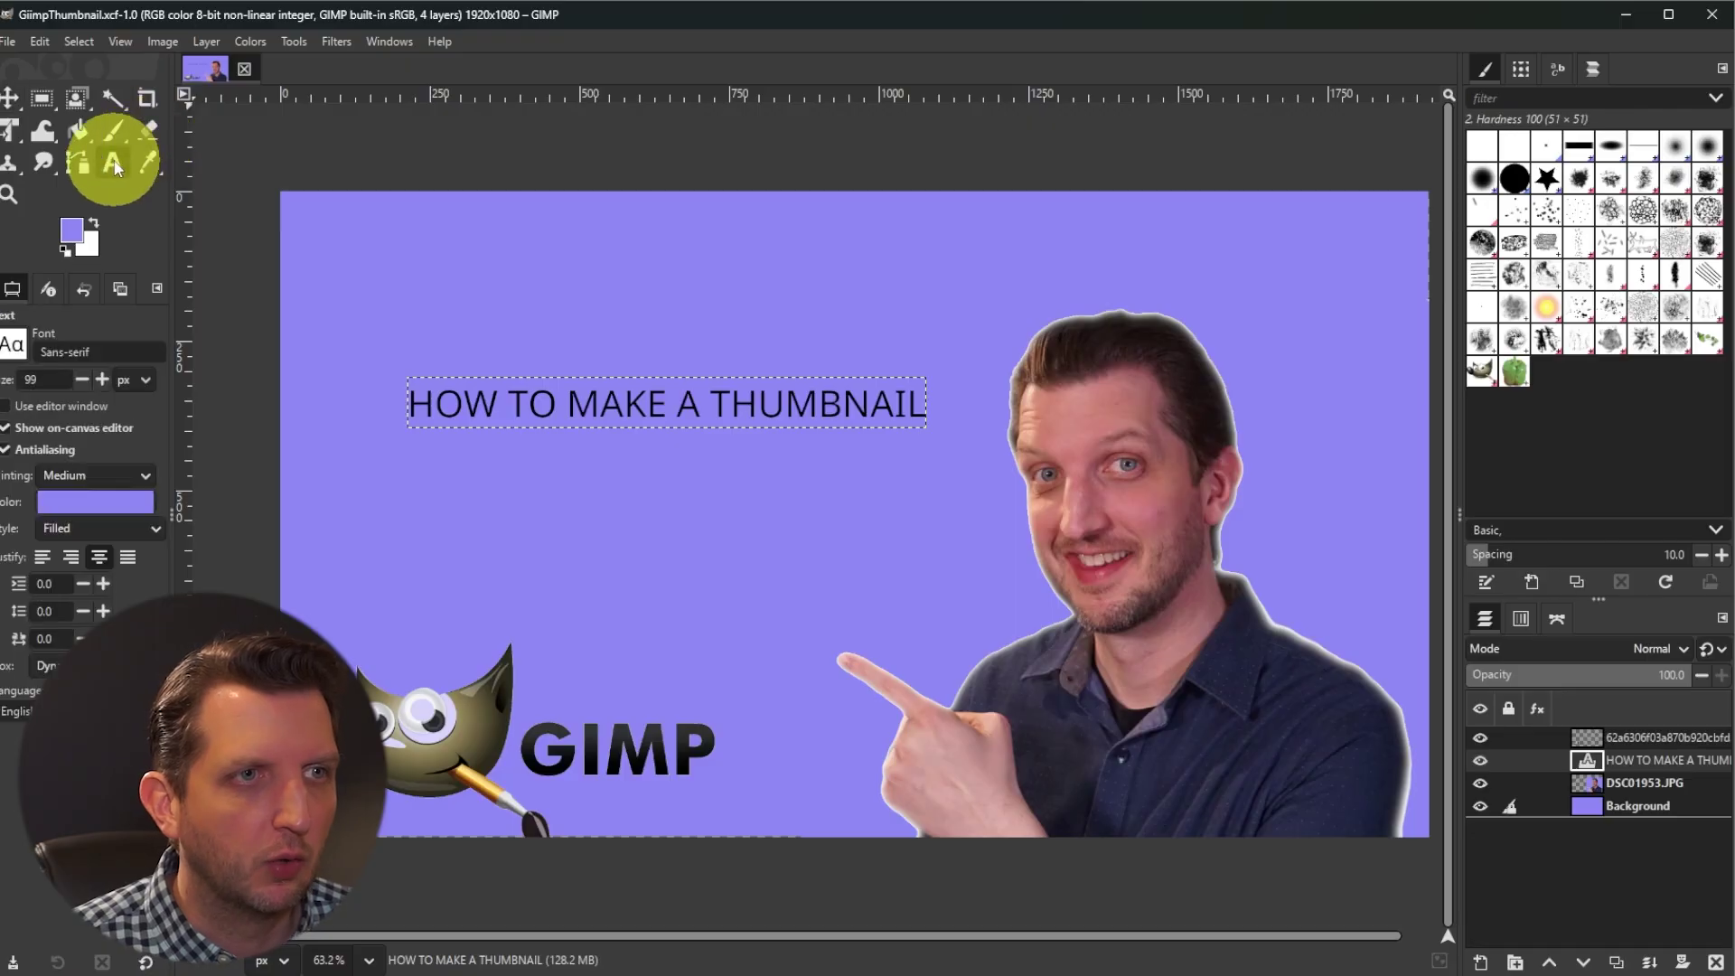
left_click(684, 408)
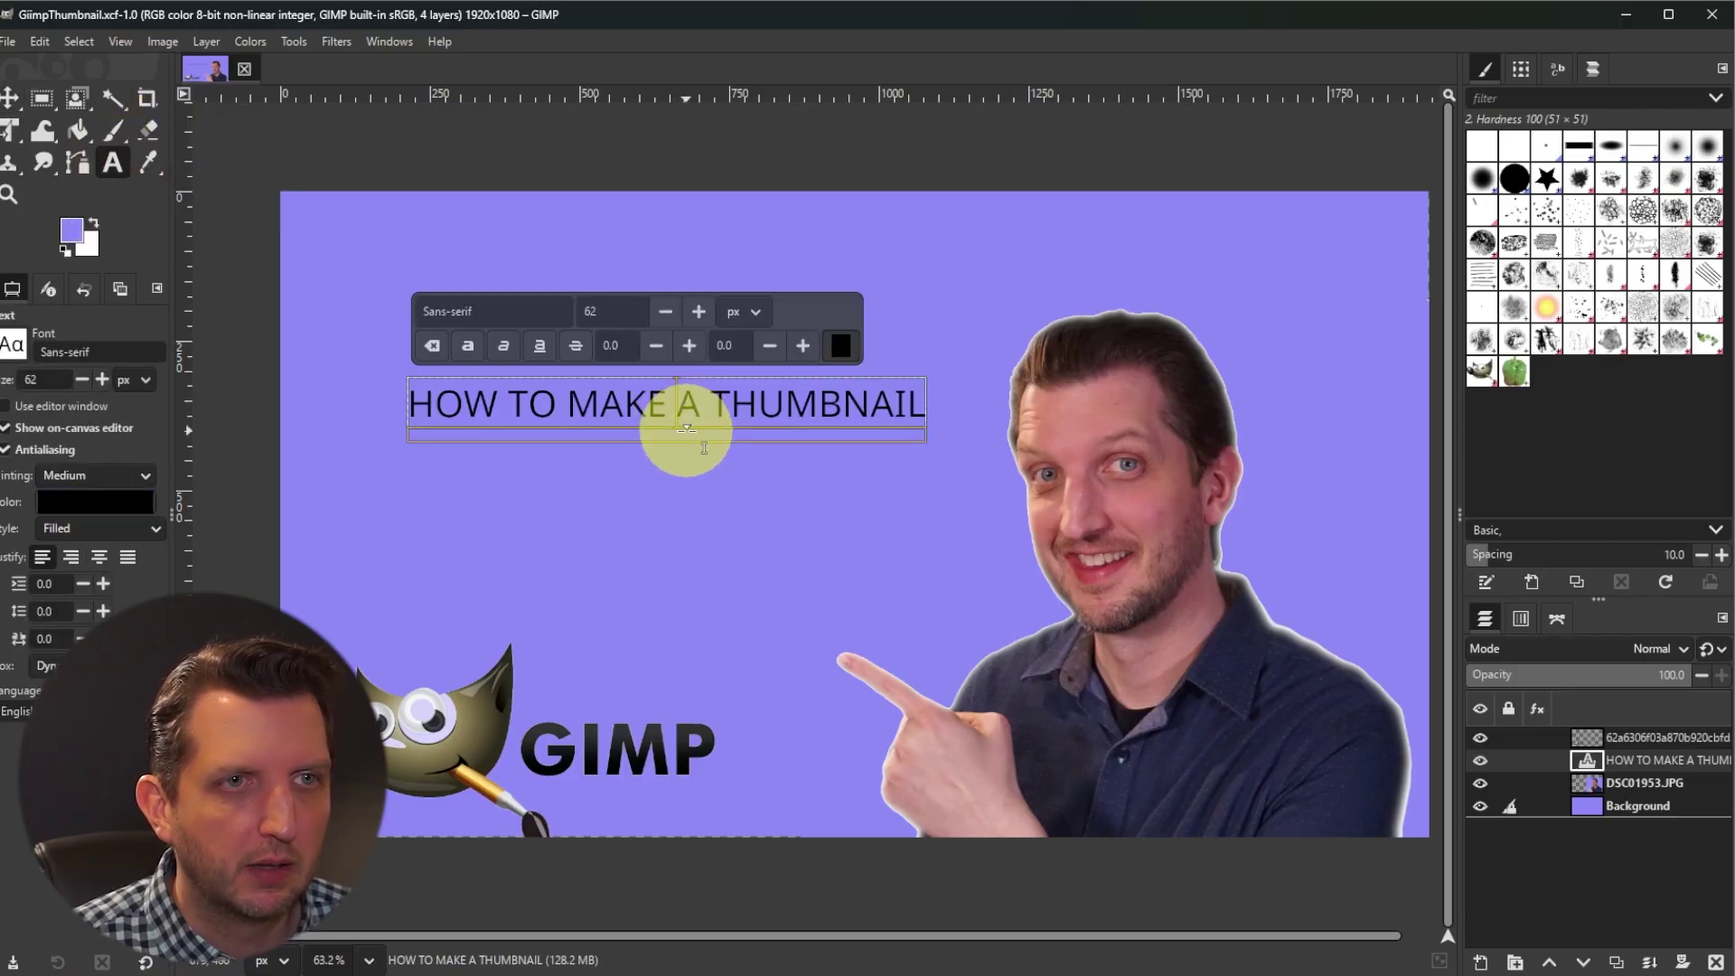
left_click_drag(722, 443, 731, 453)
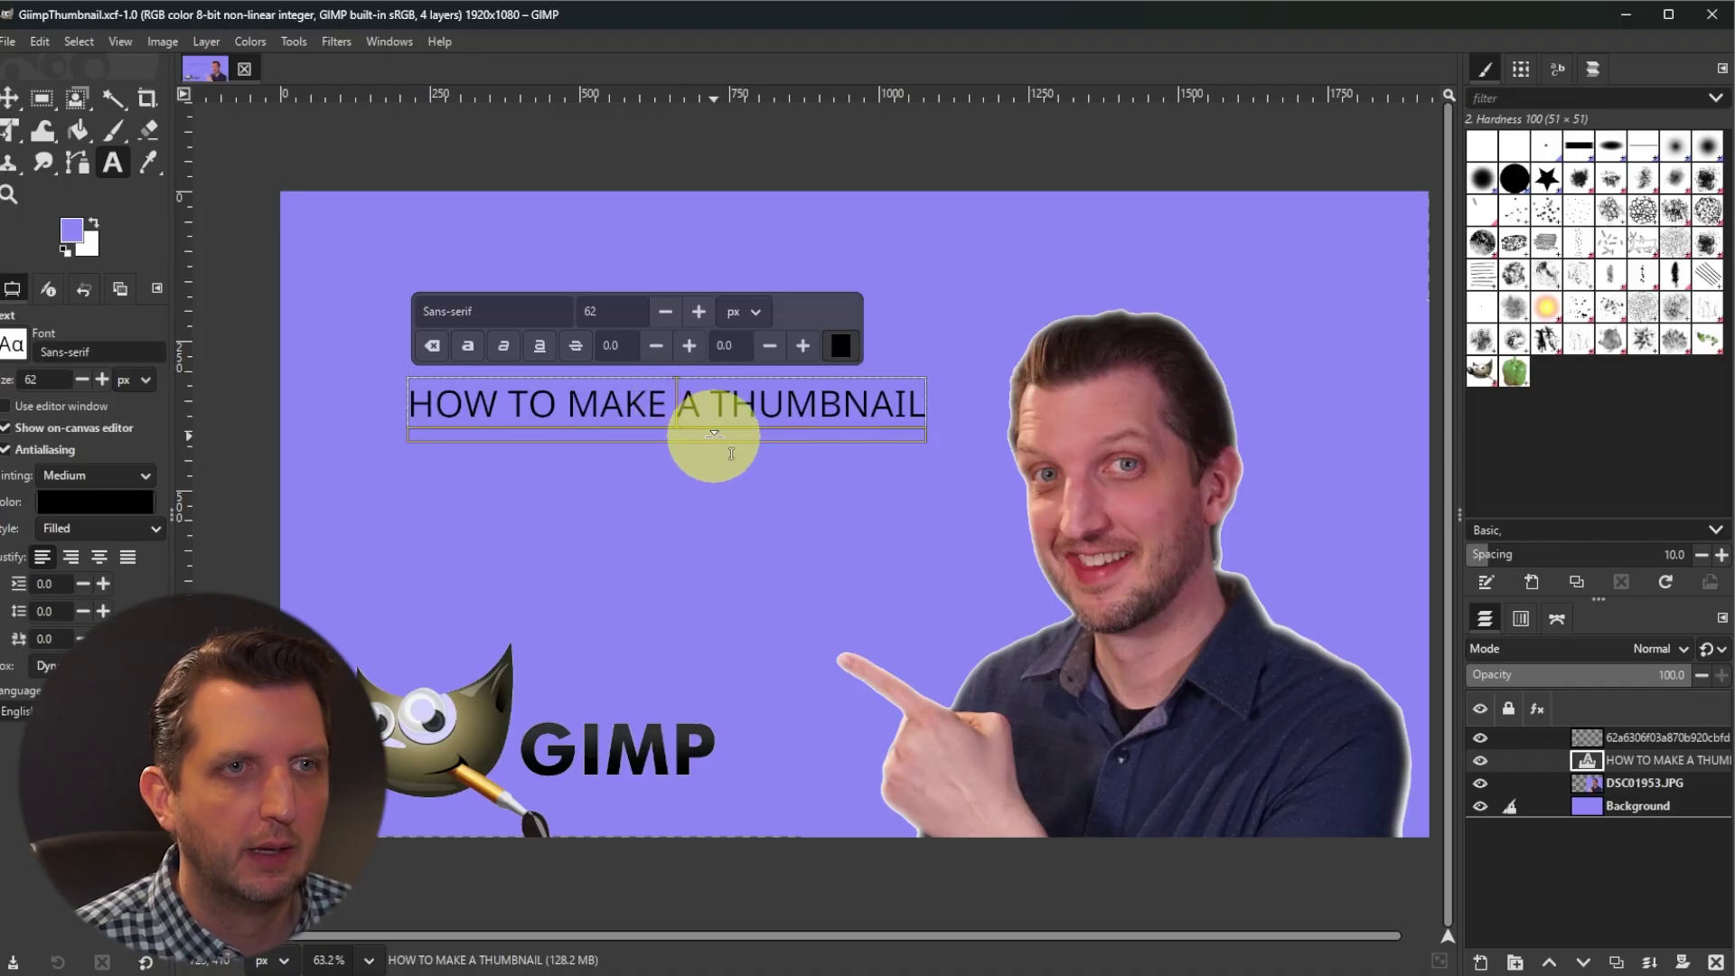
key("BackSpace")
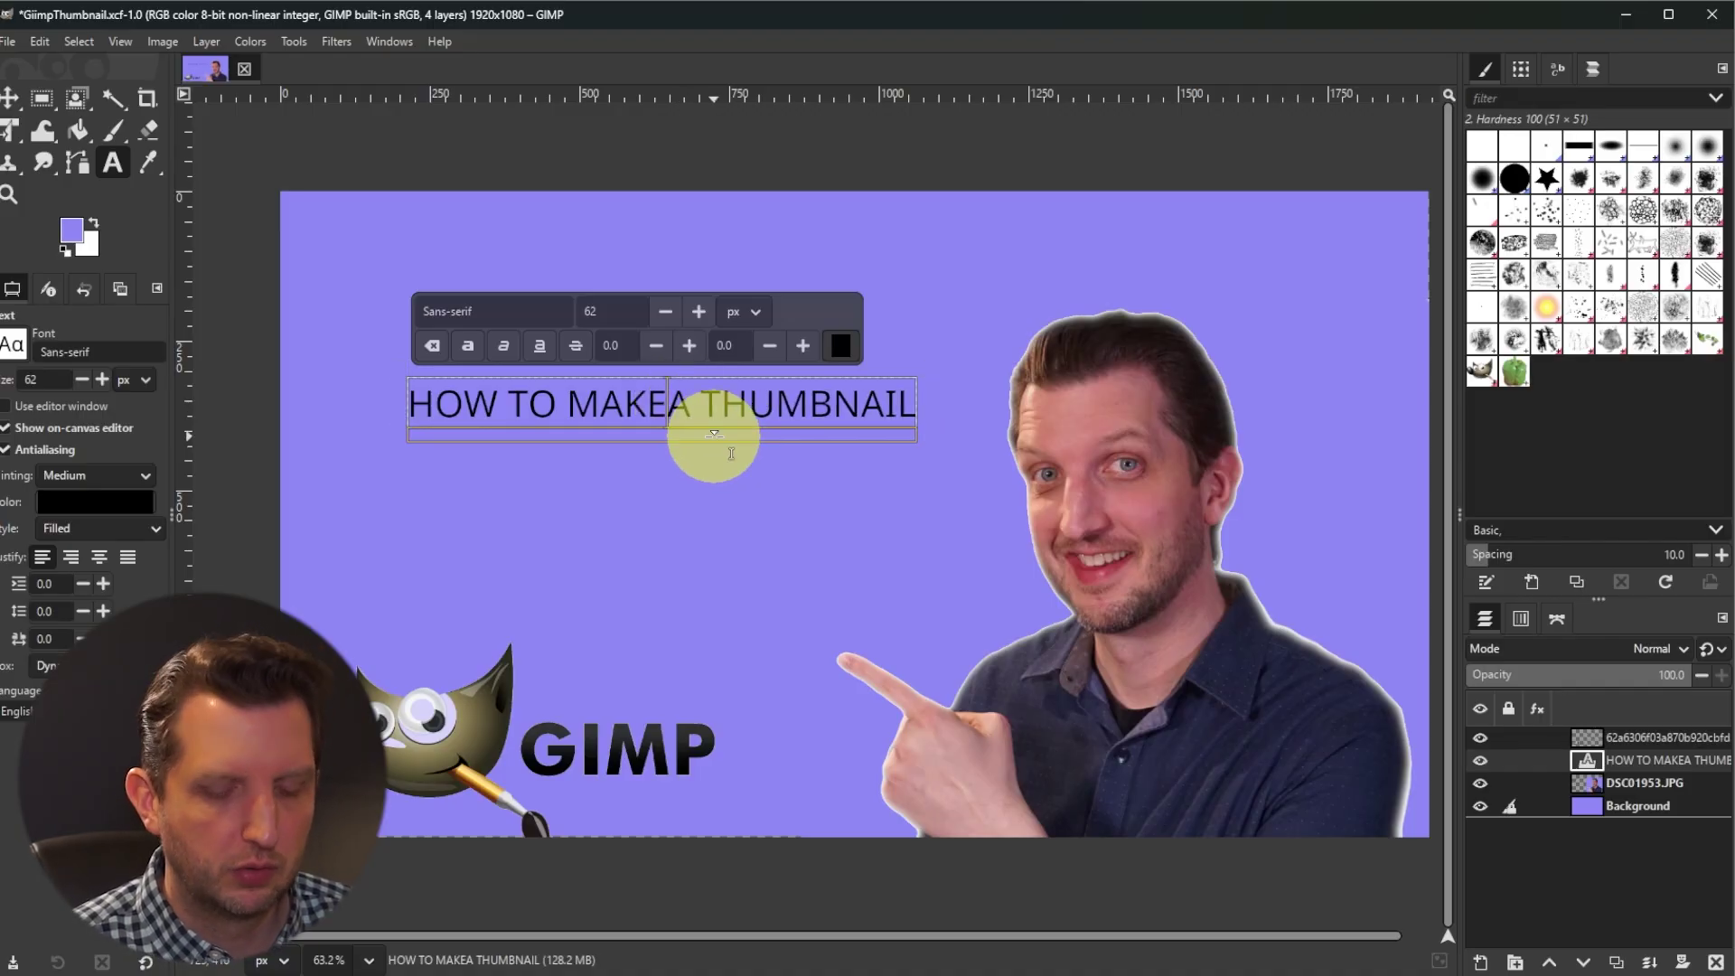
key("Return")
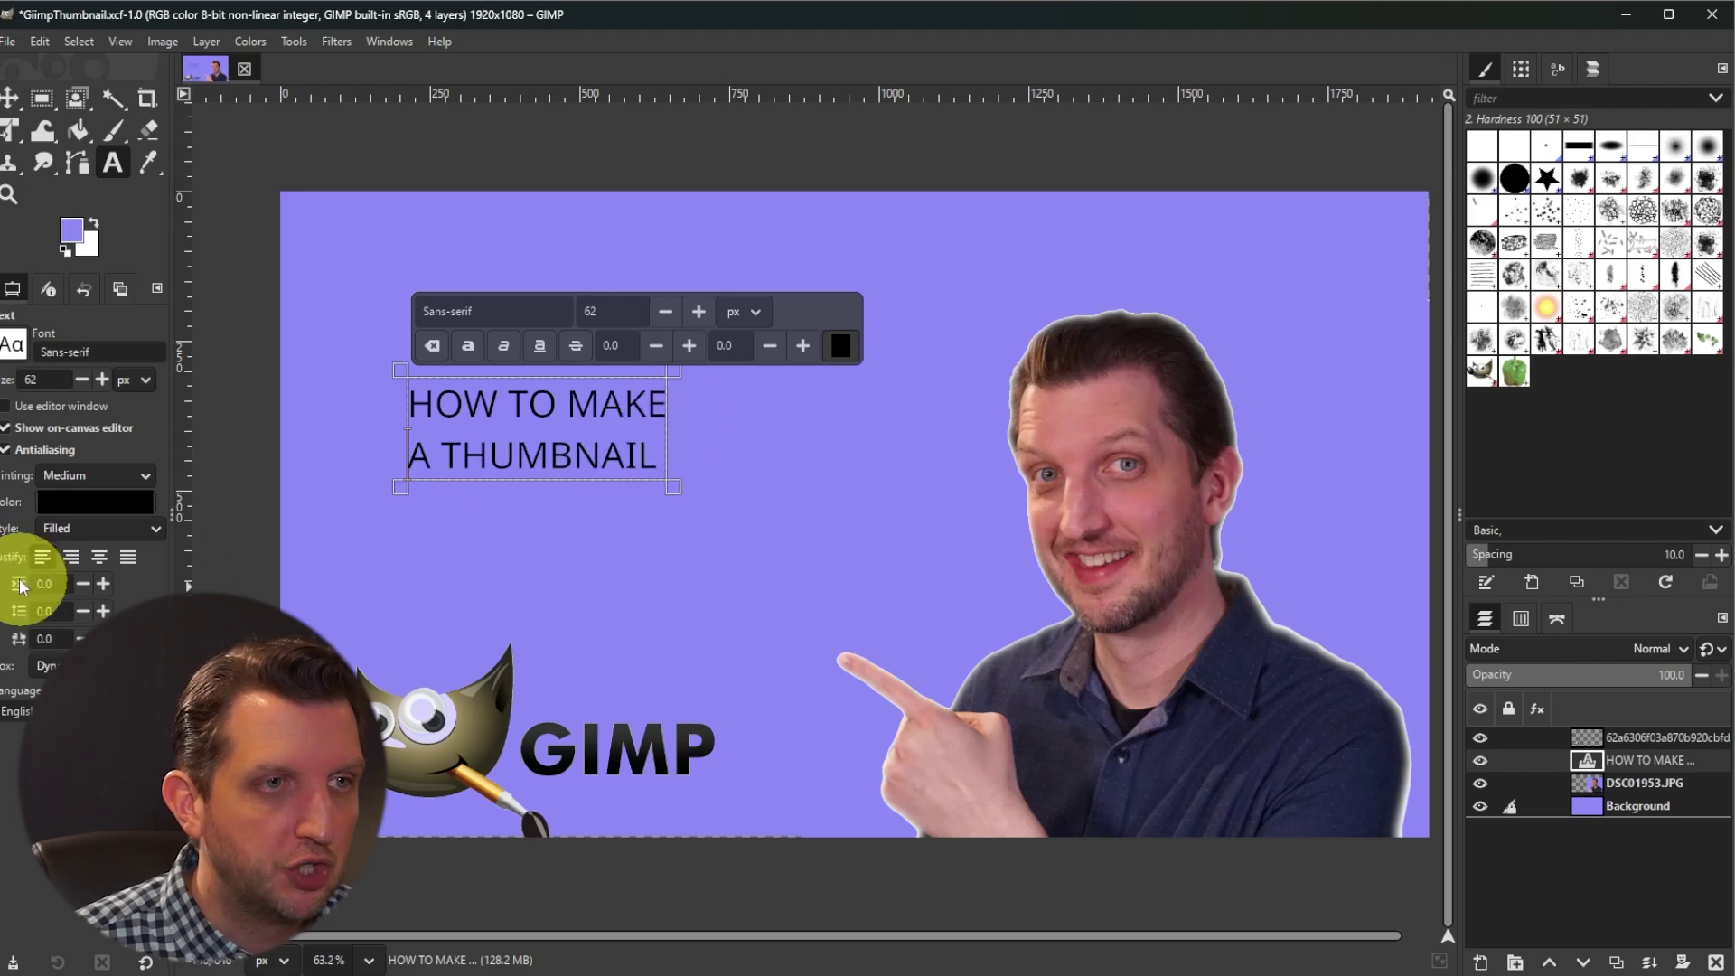
left_click(100, 557)
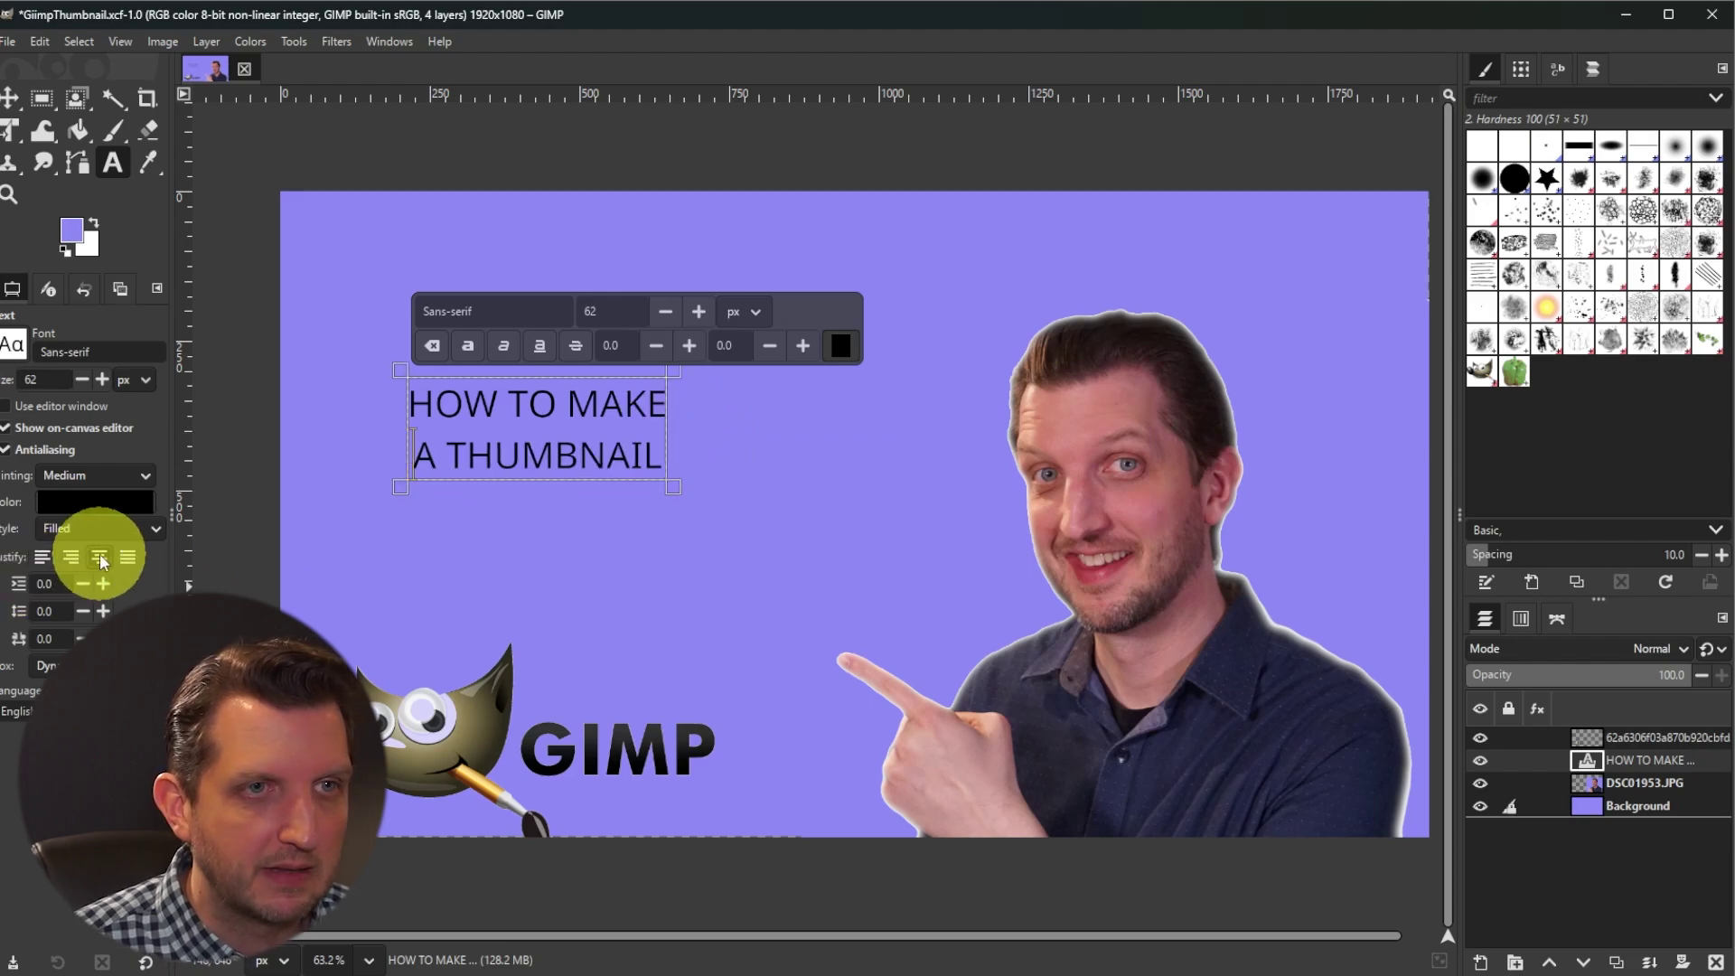
left_click(487, 462)
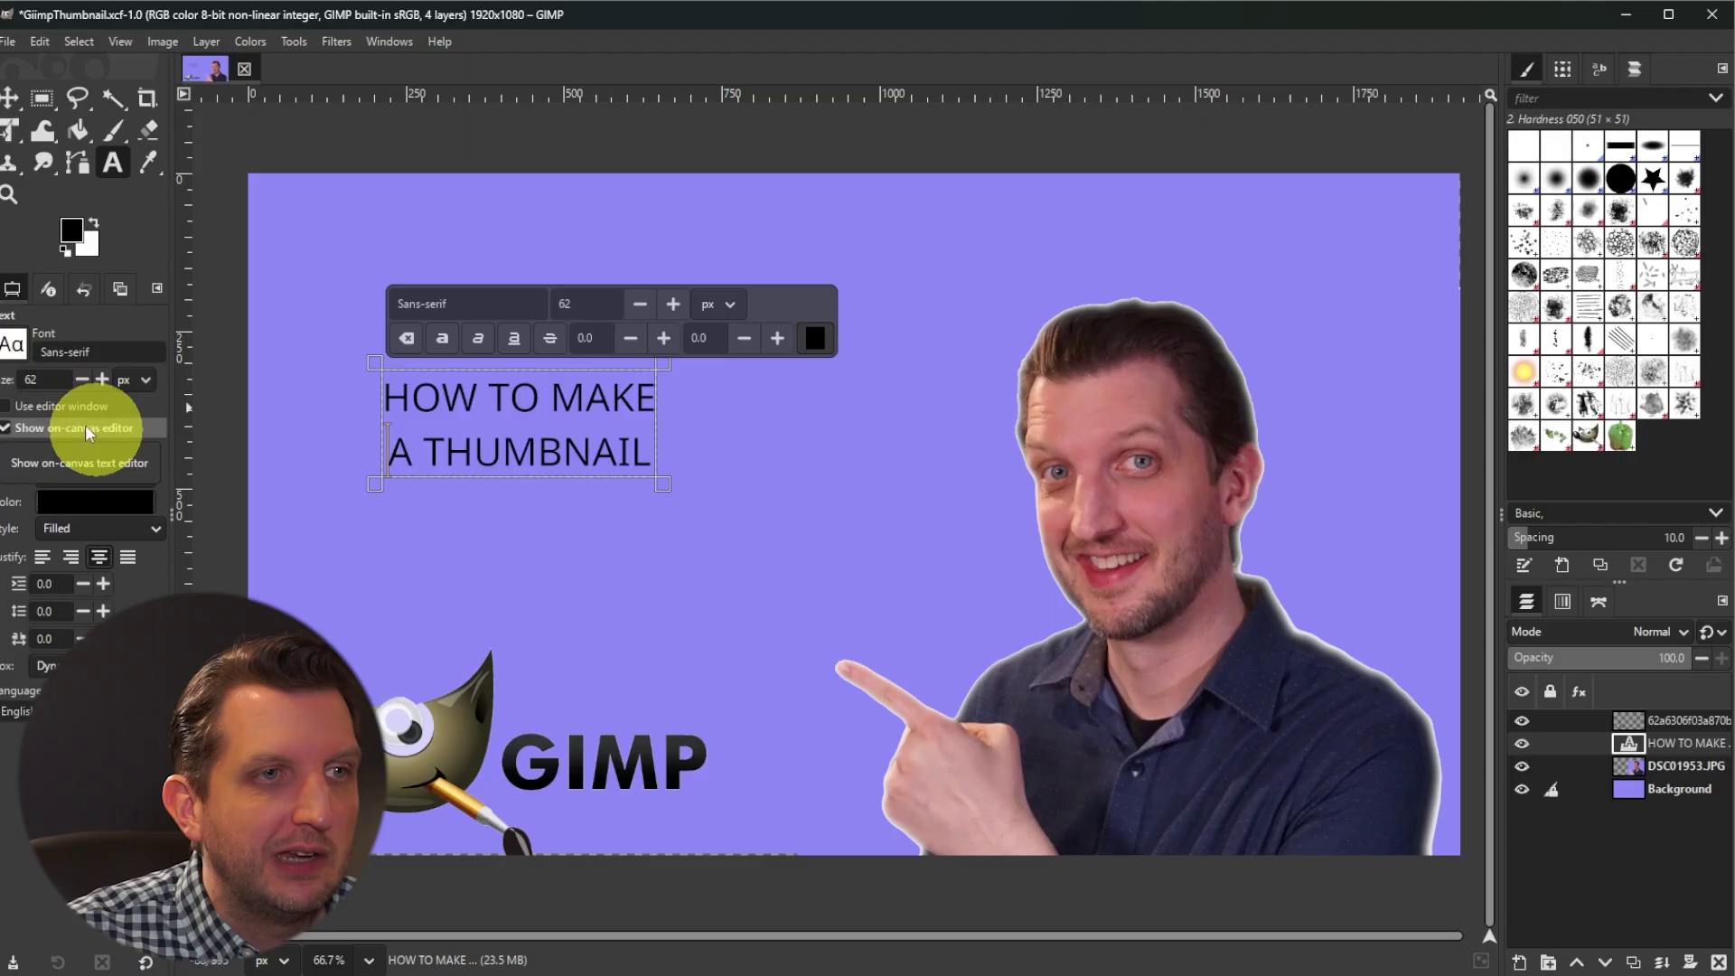
Set the title text's font to Bangers Regular and its size to 164 px
left_click(13, 353)
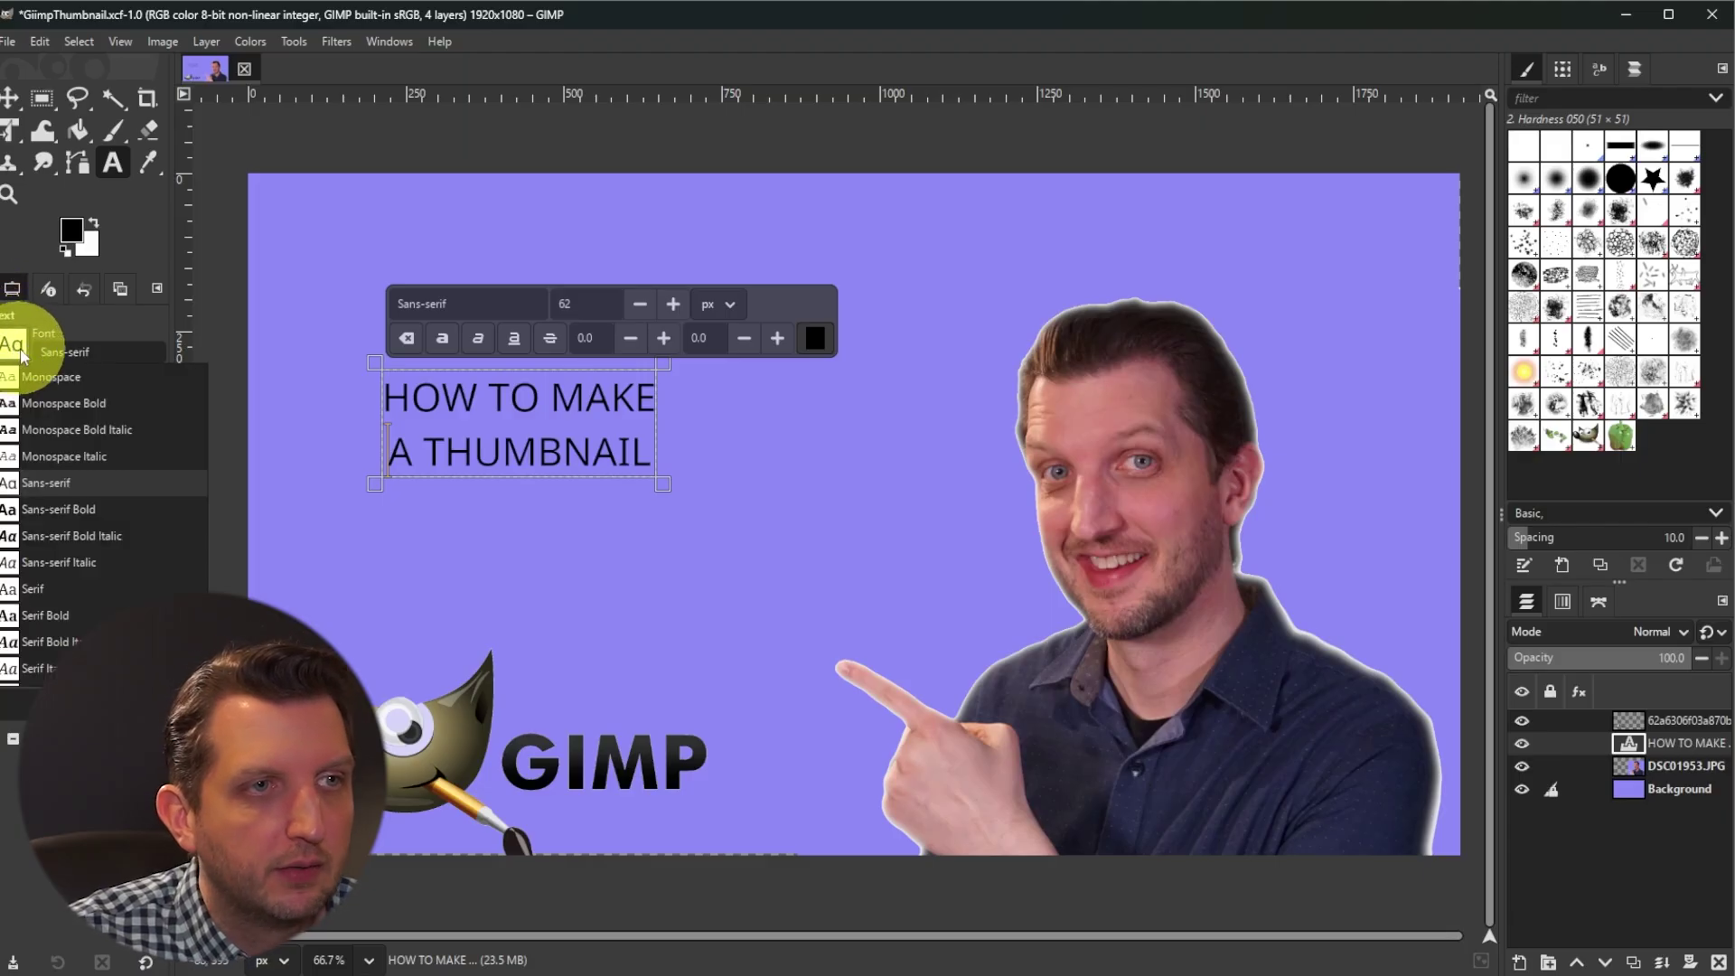
scroll(123, 527, "down", 1)
scroll(124, 533, "down", 6)
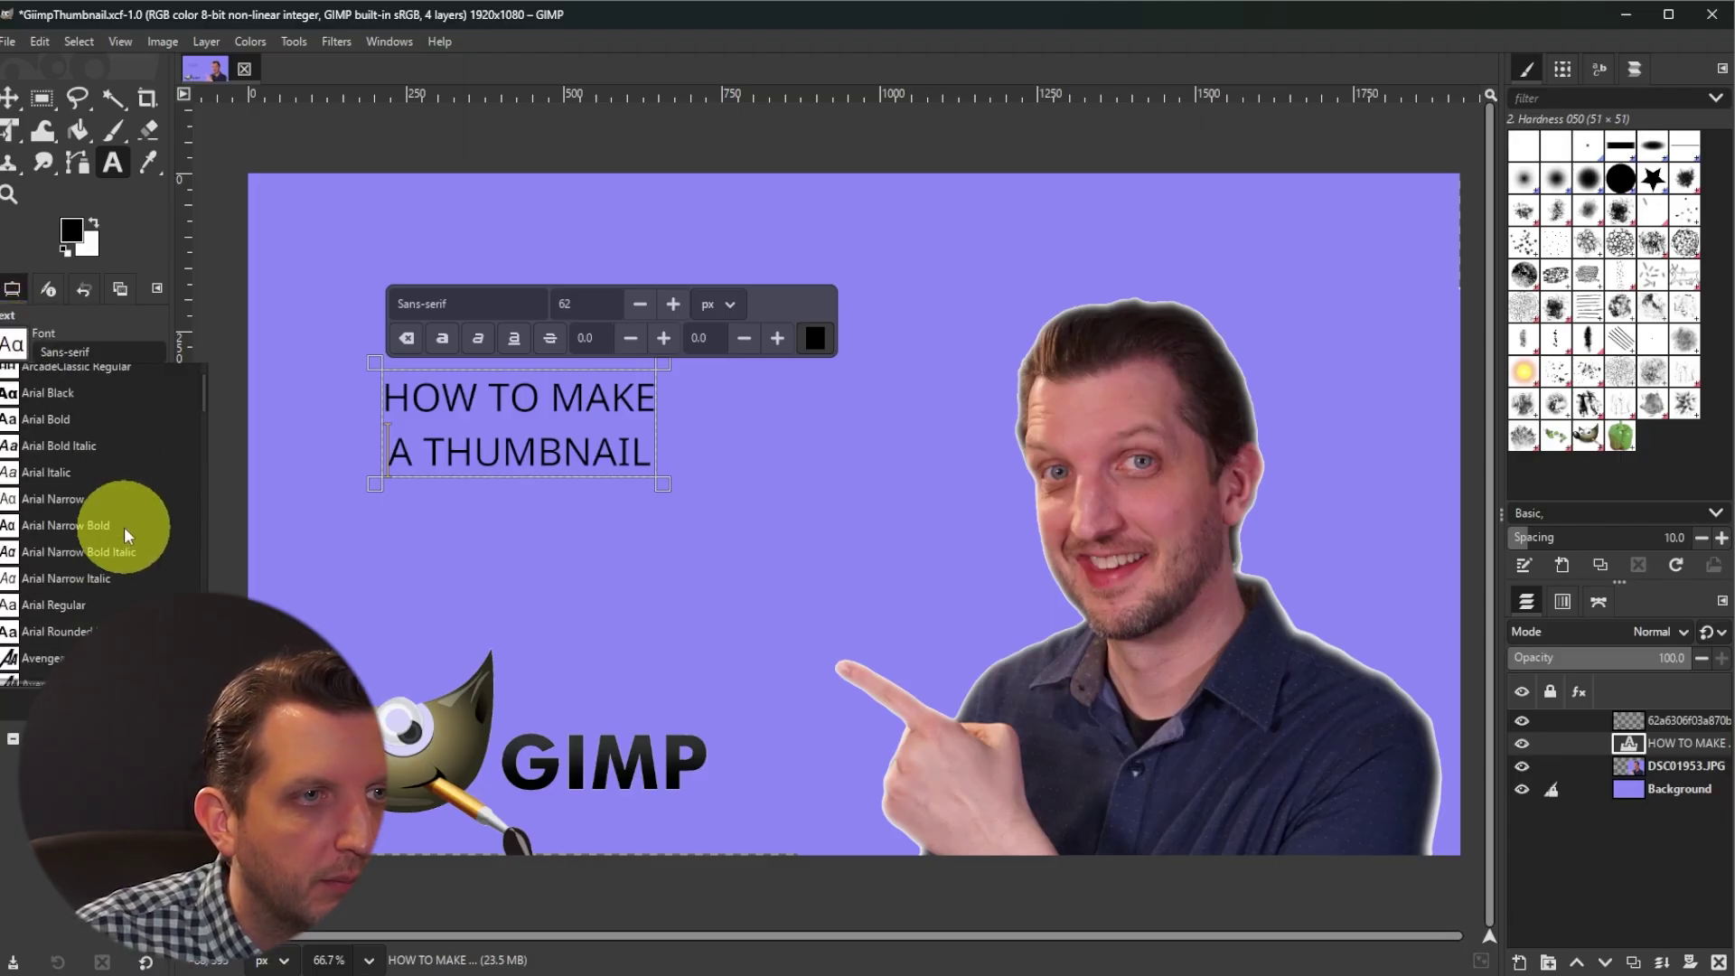
scroll(124, 533, "down", 3)
left_click(124, 533)
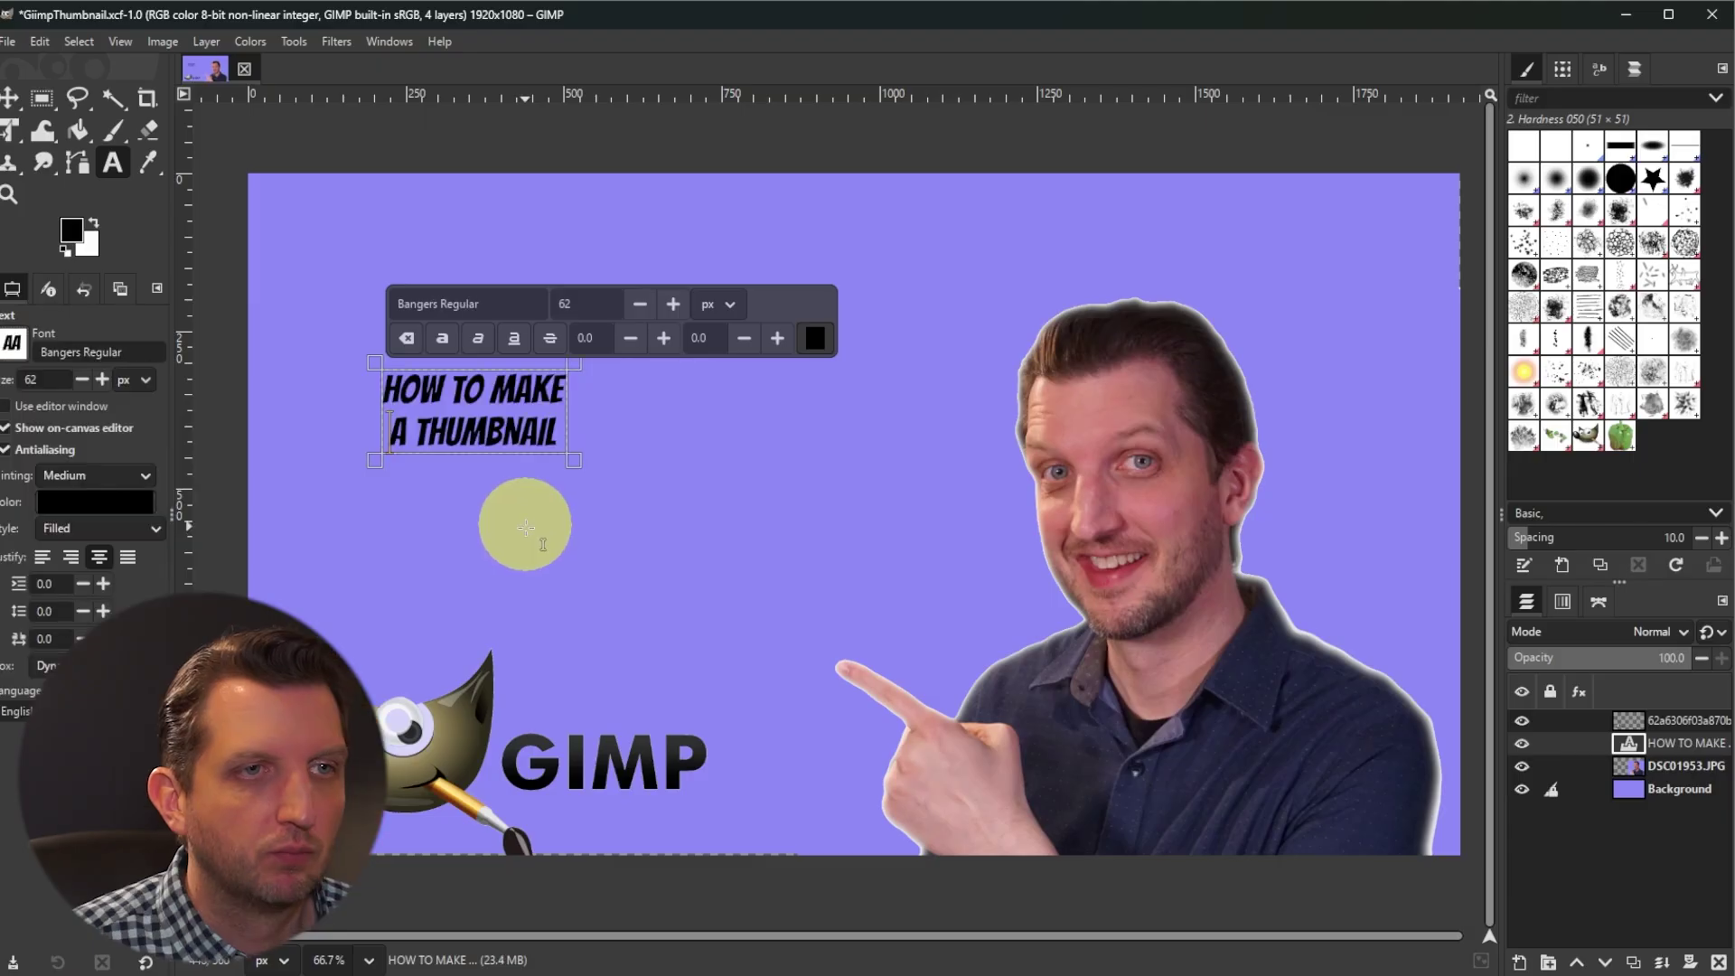
left_click(673, 306)
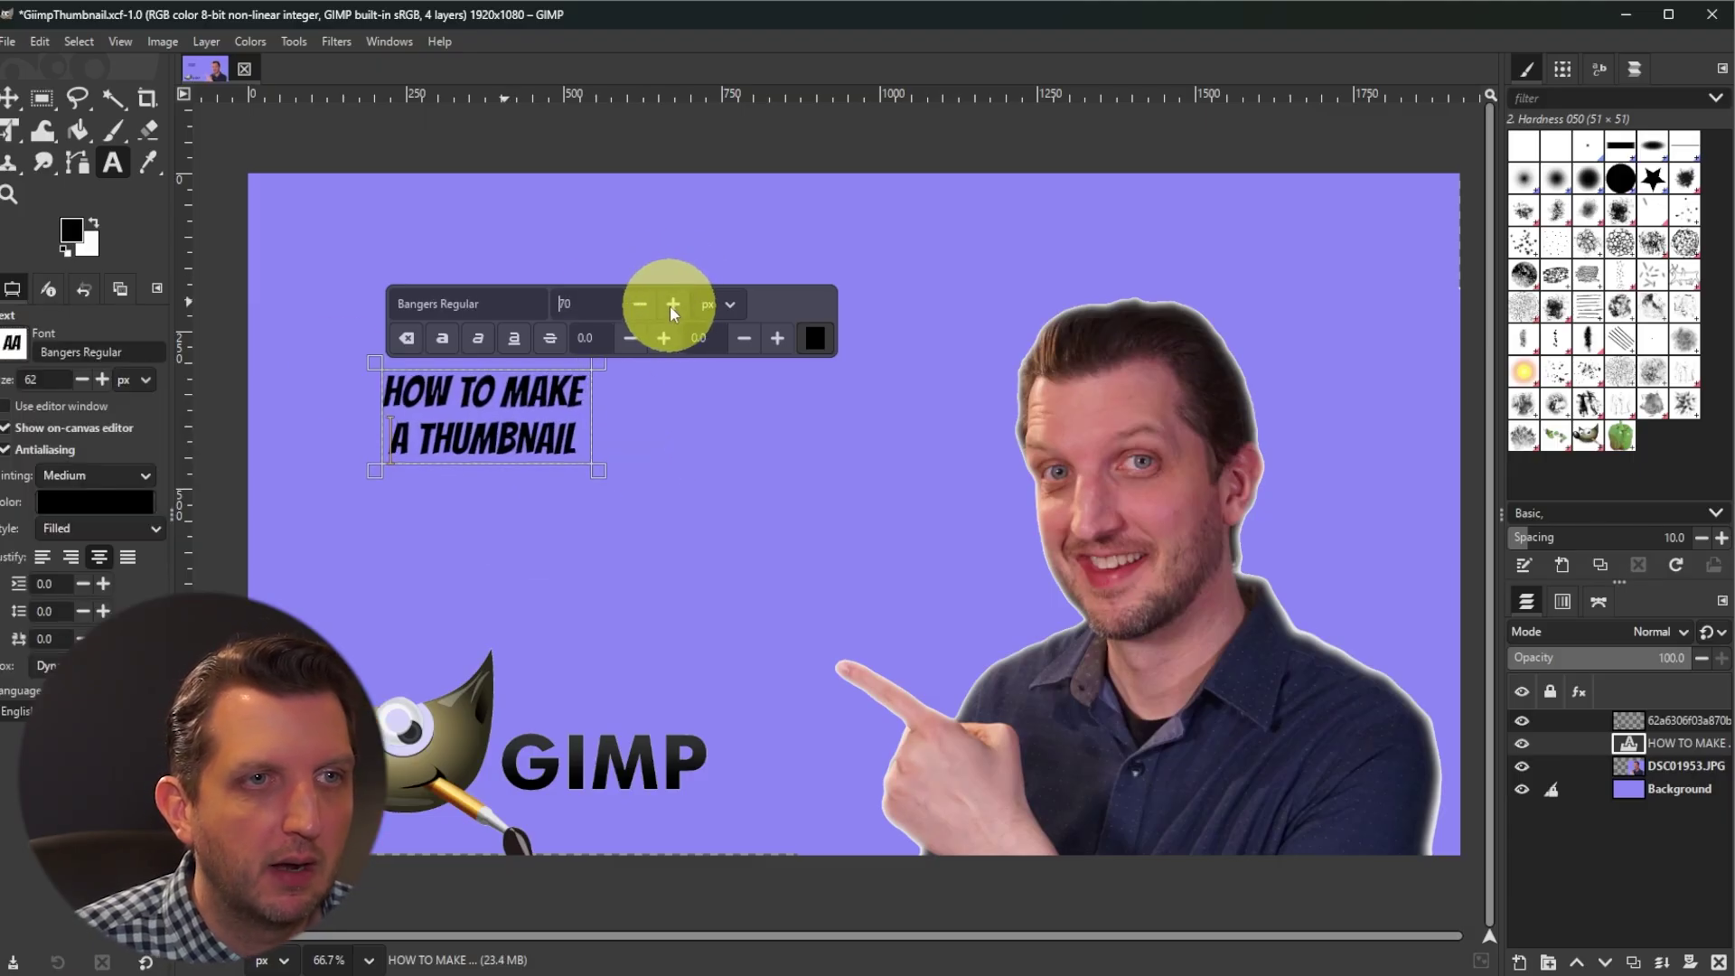
left_click_drag(673, 311, 674, 310)
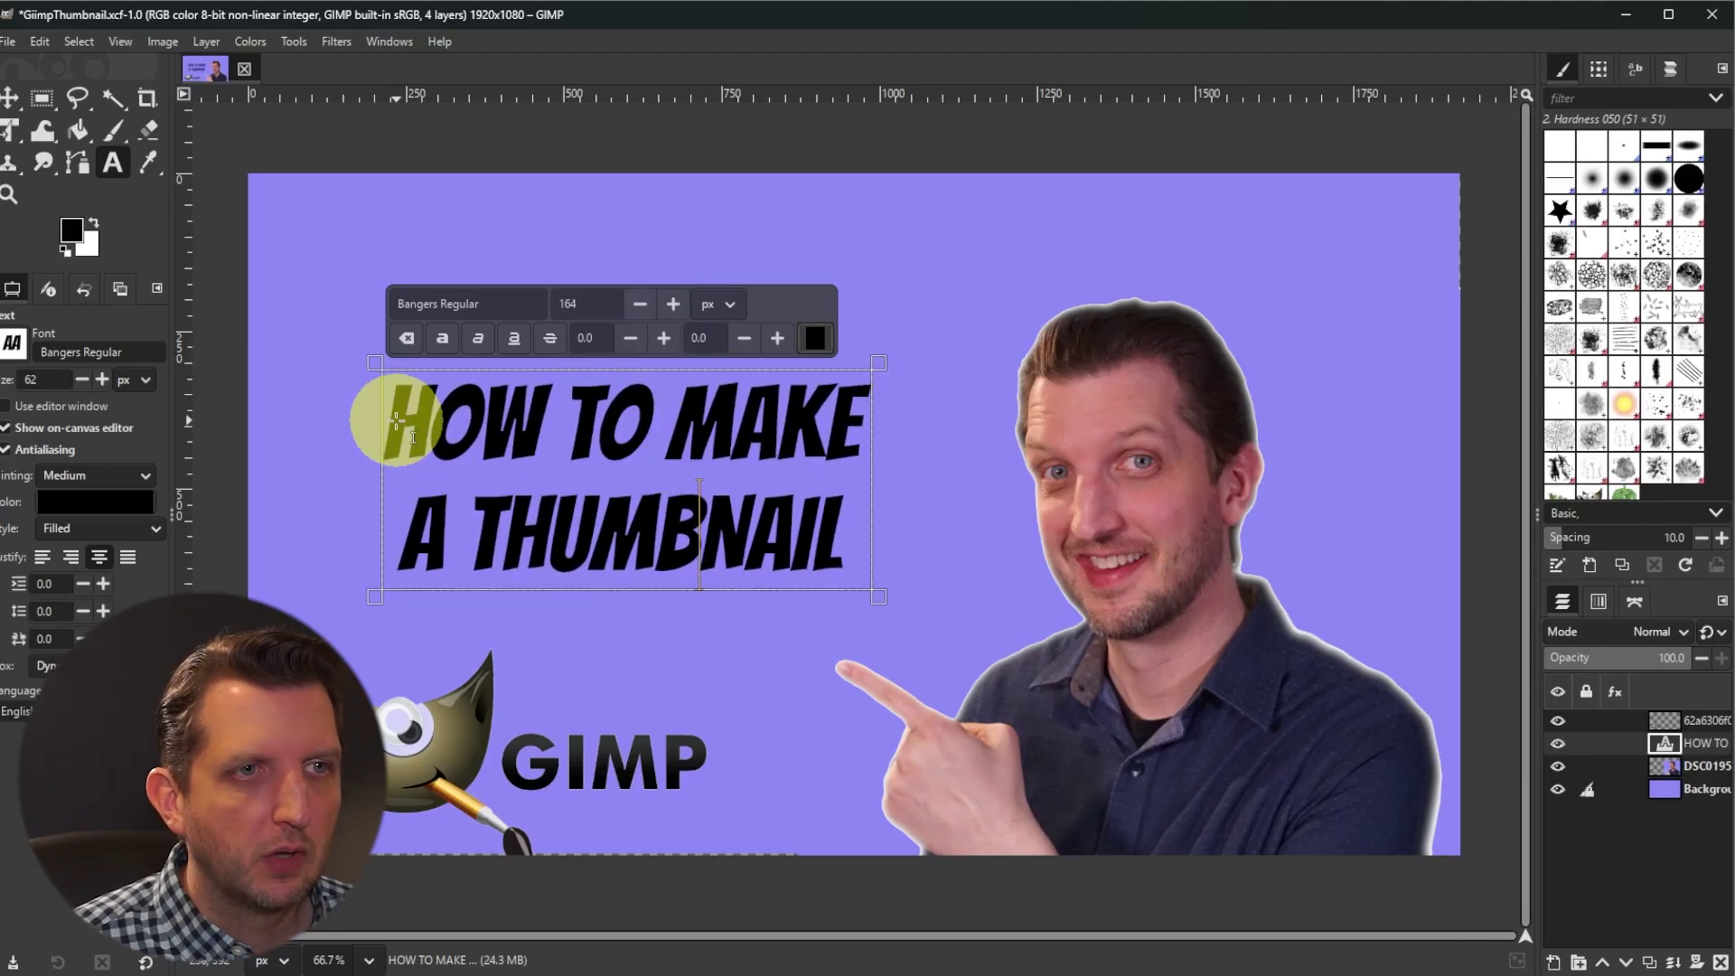
Select both lines of the title text and change their colour to a strong red
left_click_drag(394, 418, 831, 543)
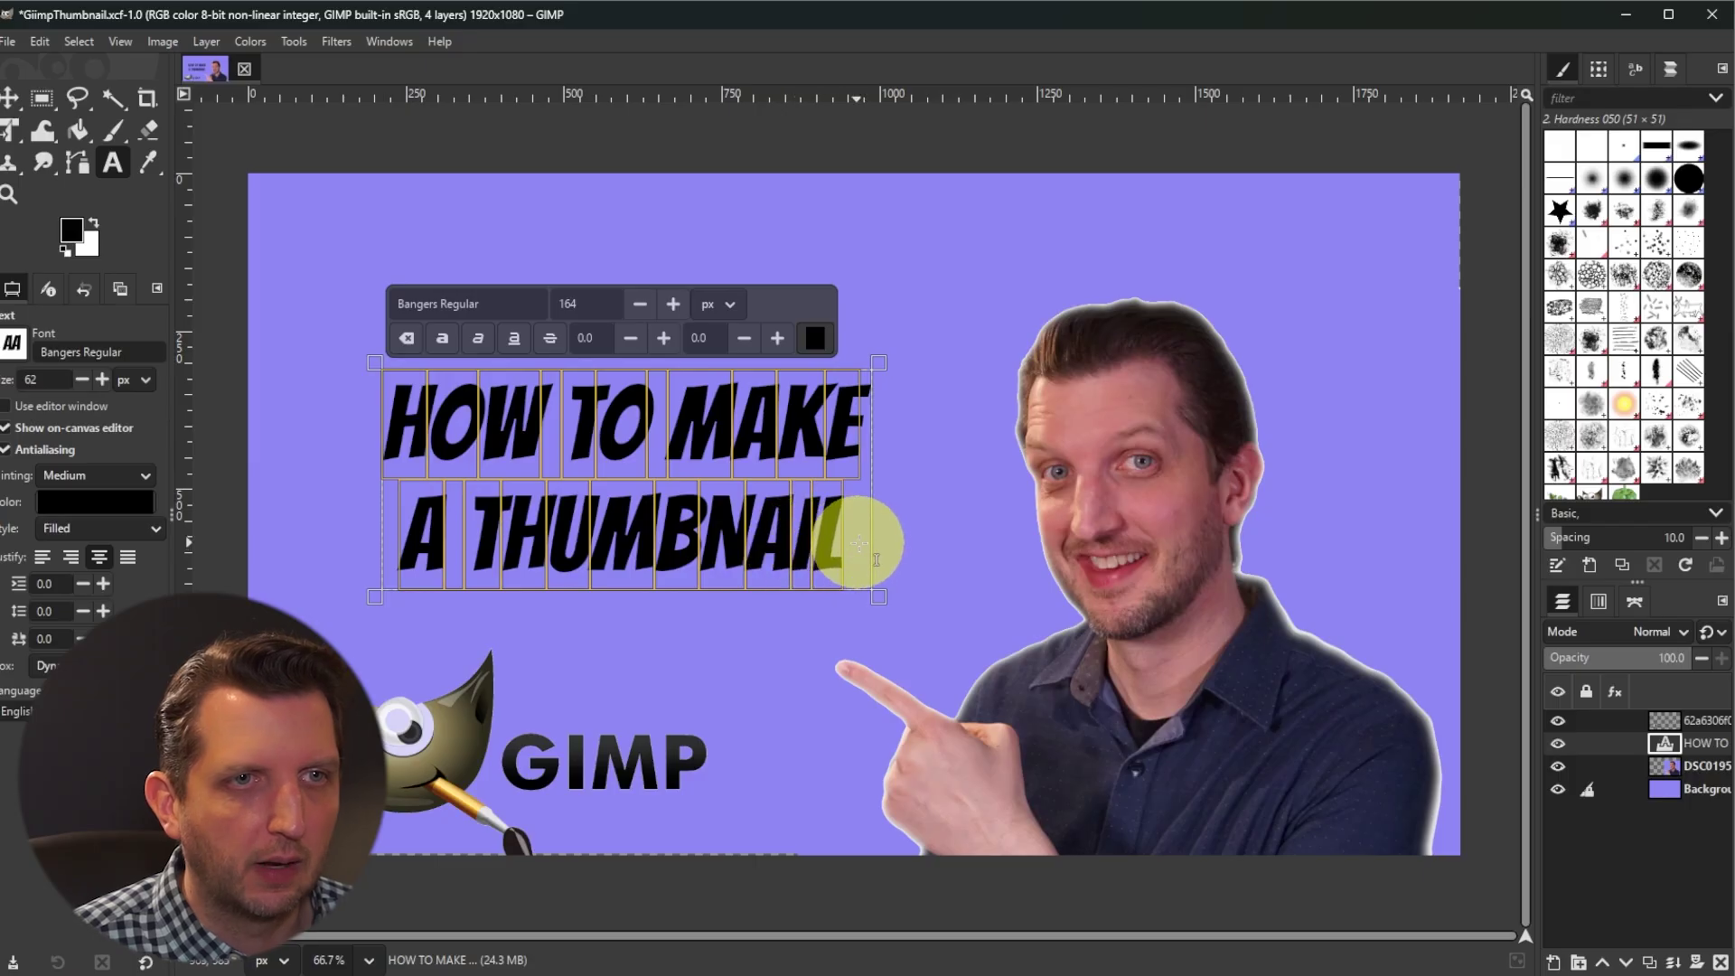
left_click(814, 337)
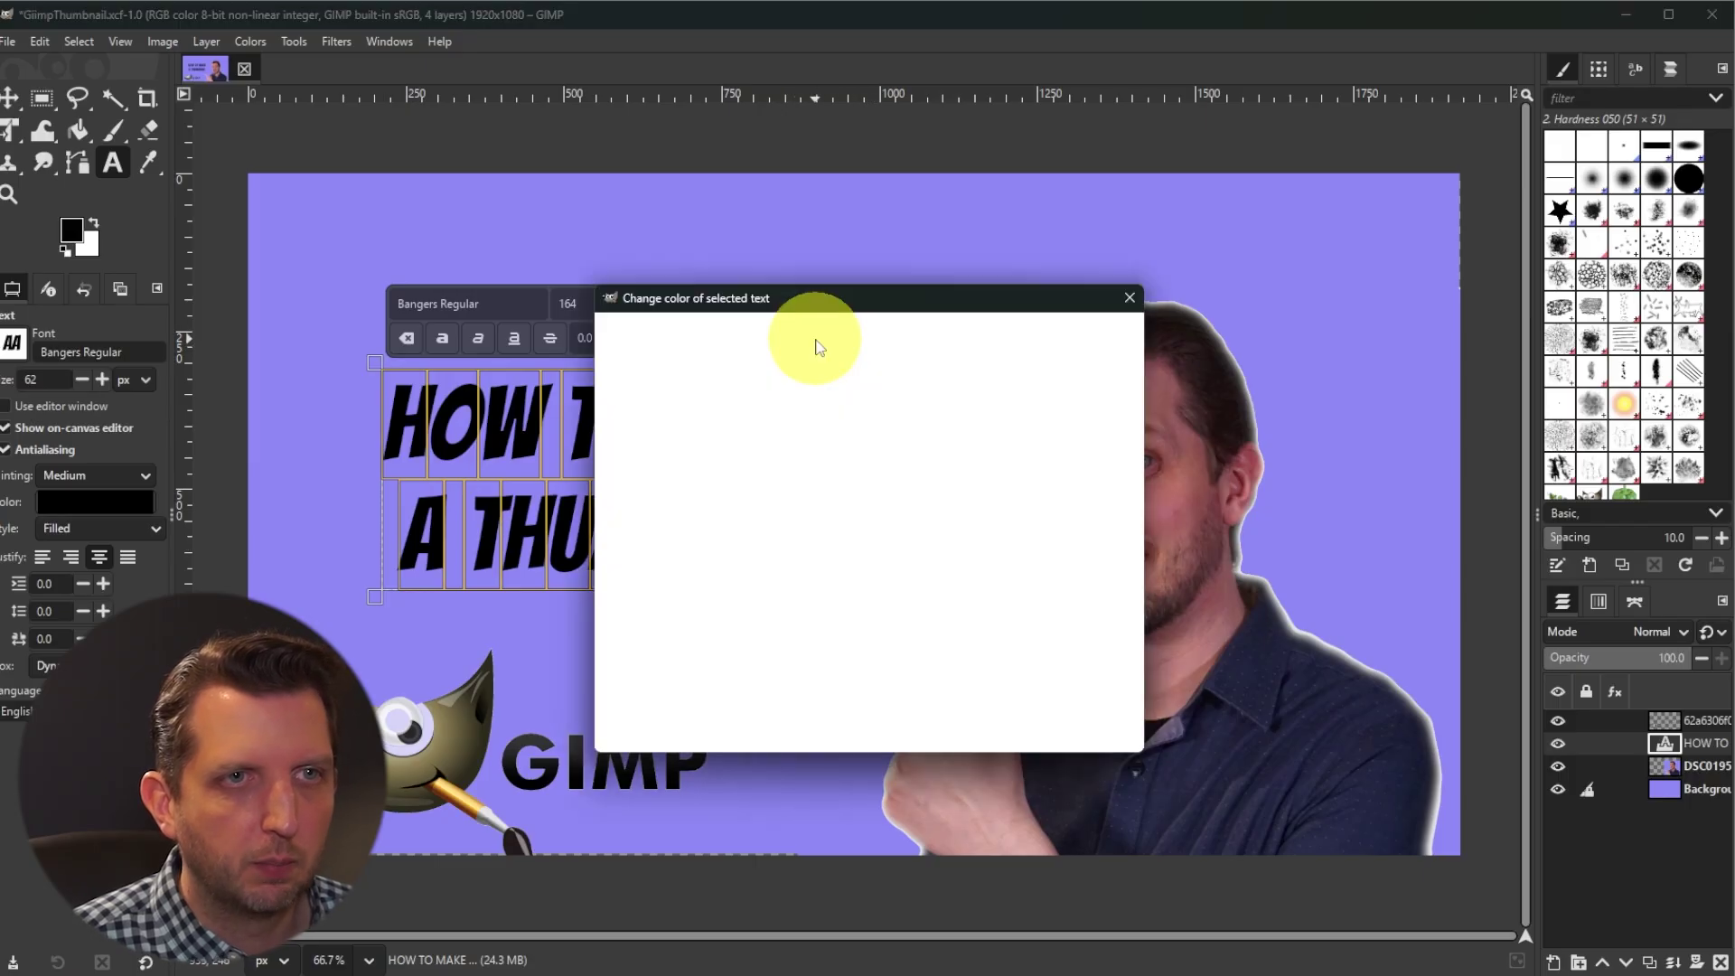
left_click_drag(740, 426, 805, 398)
left_click(1001, 724)
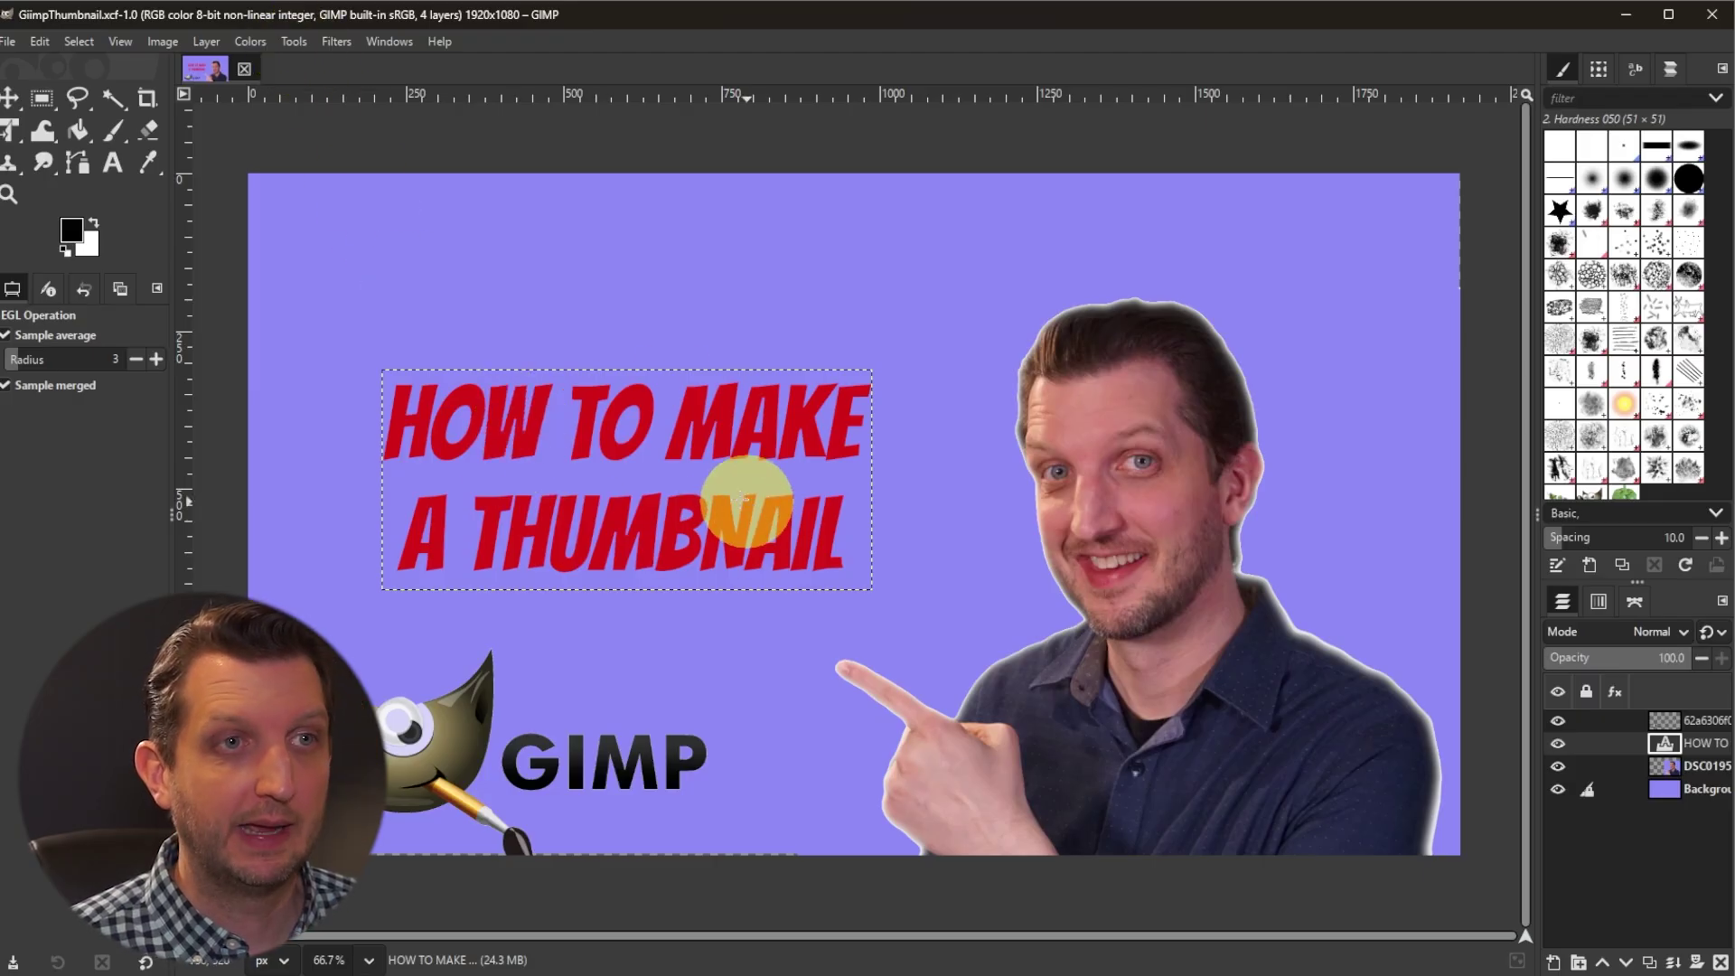
Add a Drop Shadow to the title text layer with opacity 0.930, grow radius -1 and blur radius 3.68
left_click(335, 45)
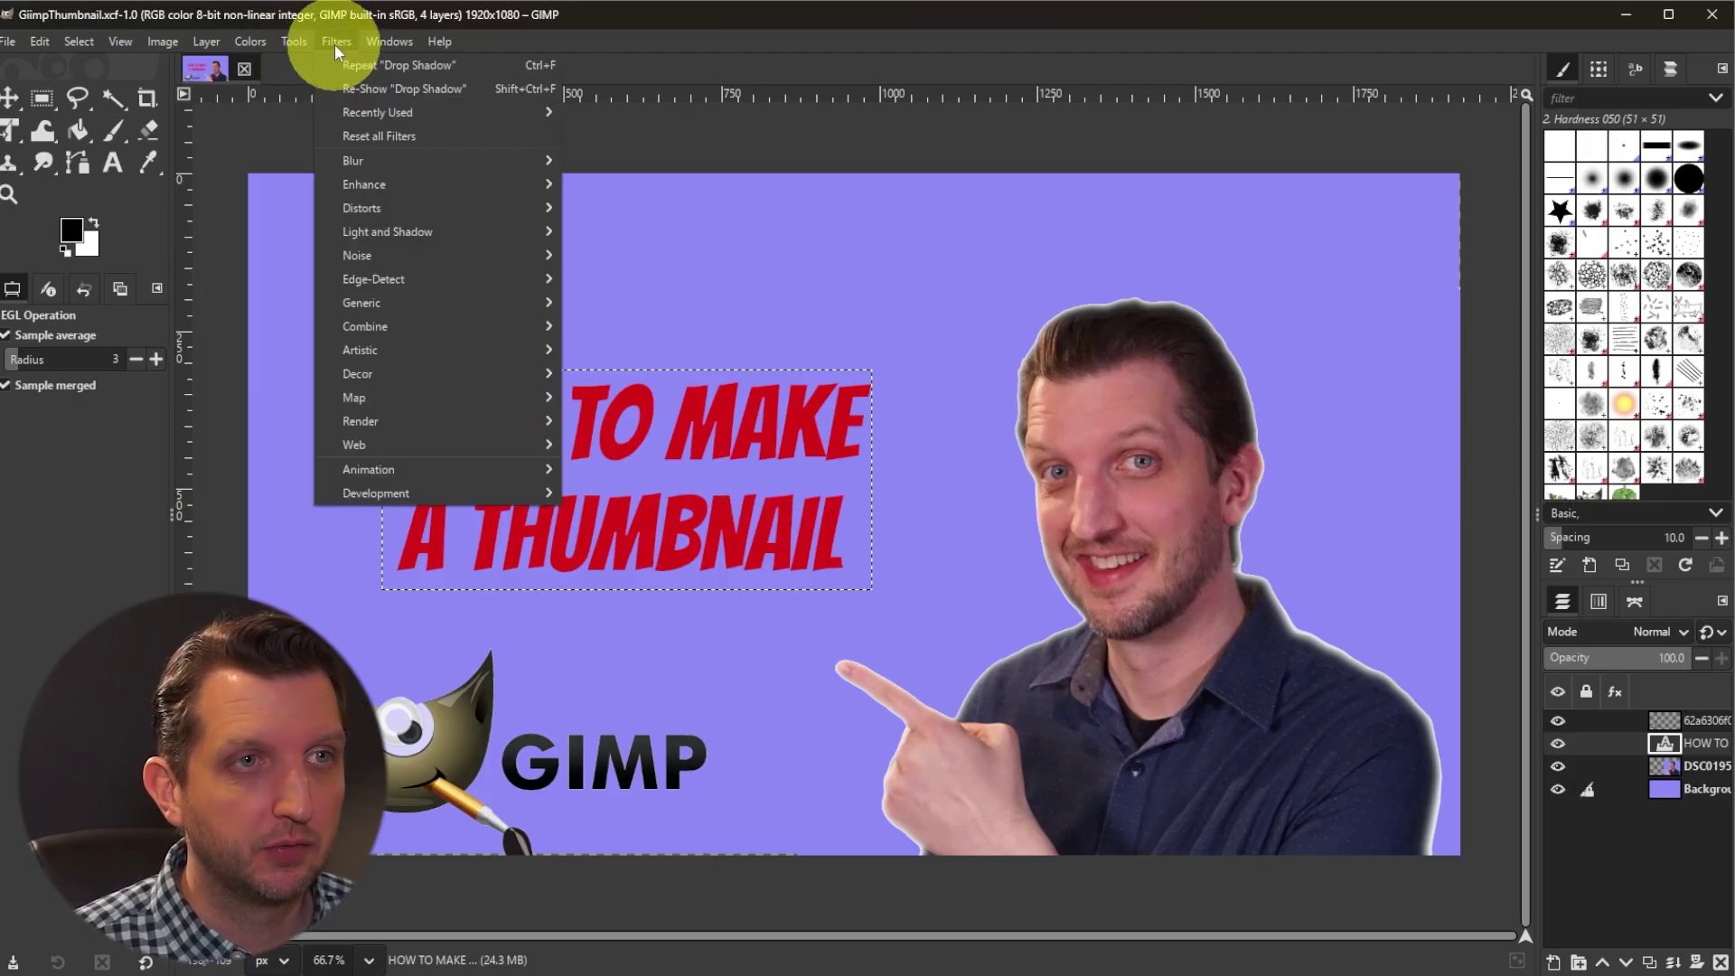
mouse_move(412, 229)
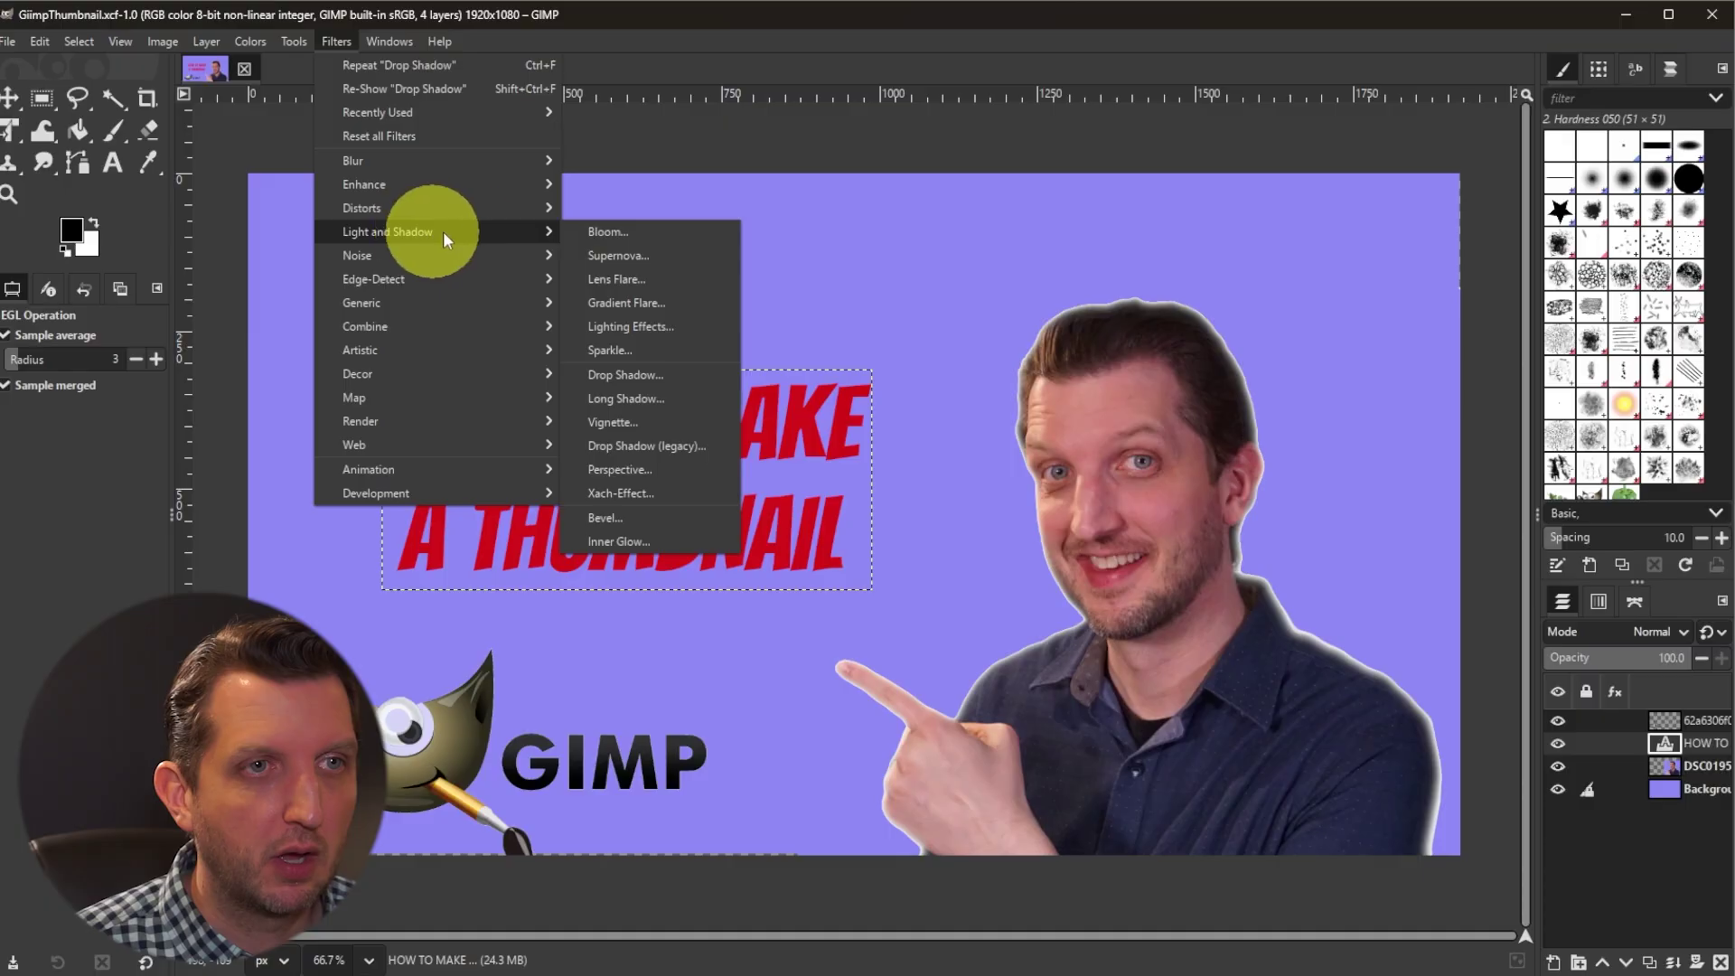
left_click(642, 374)
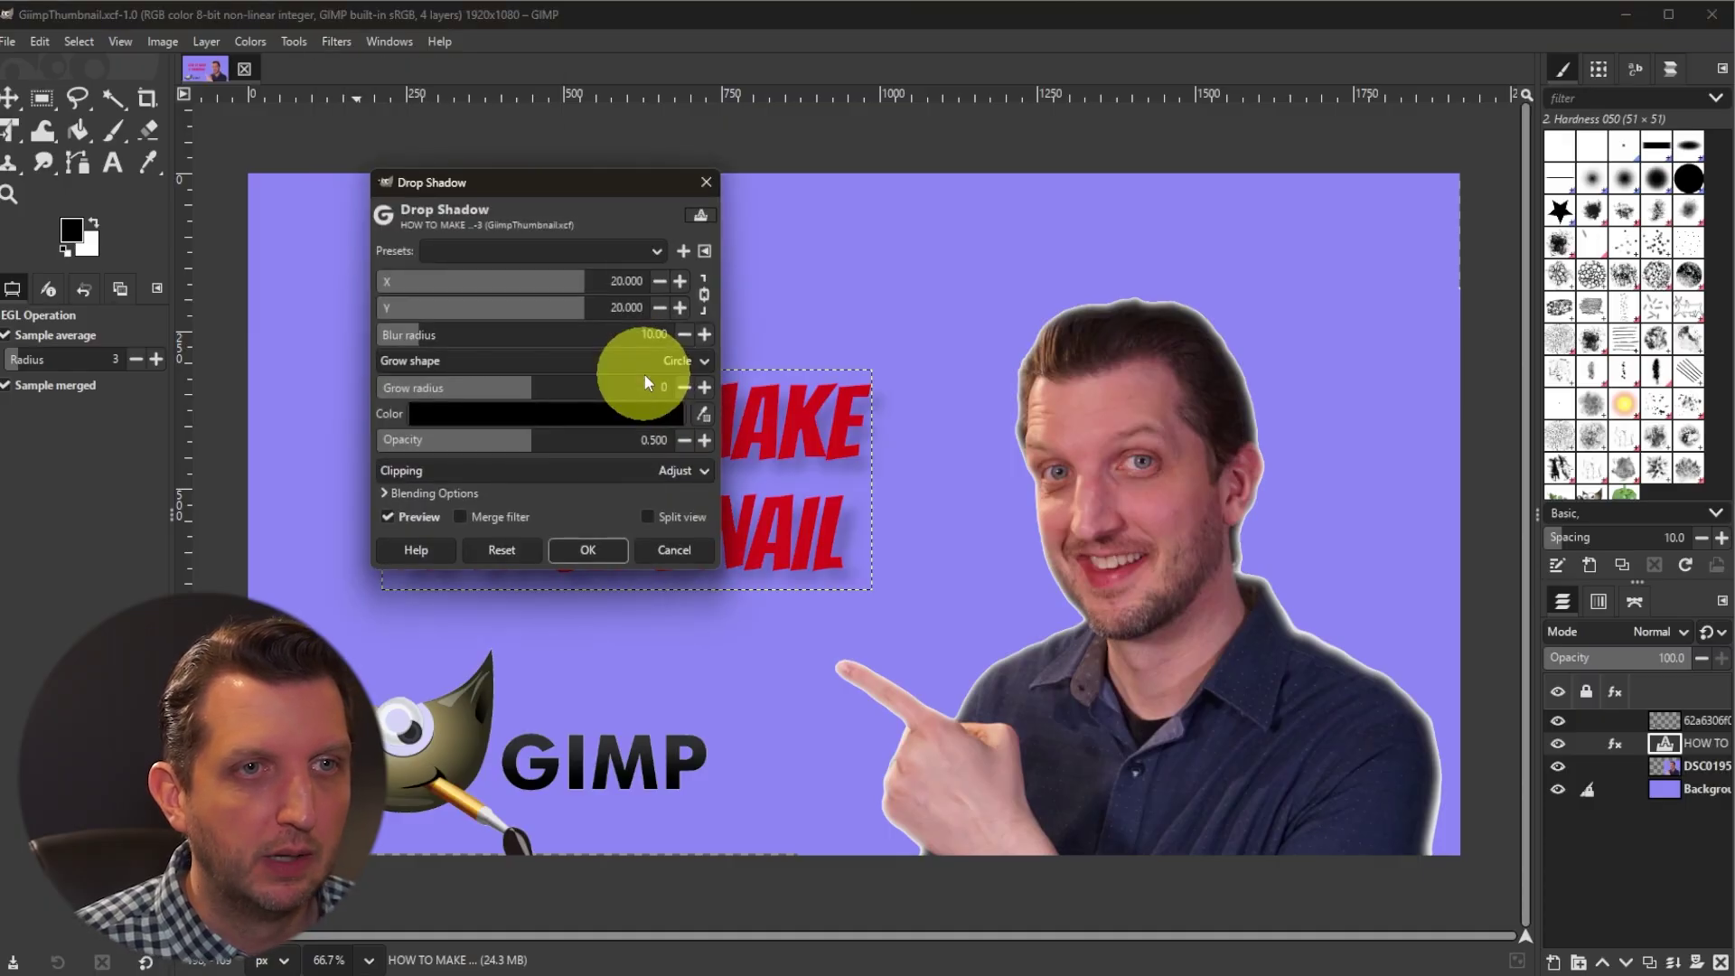
left_click_drag(505, 185, 323, 167)
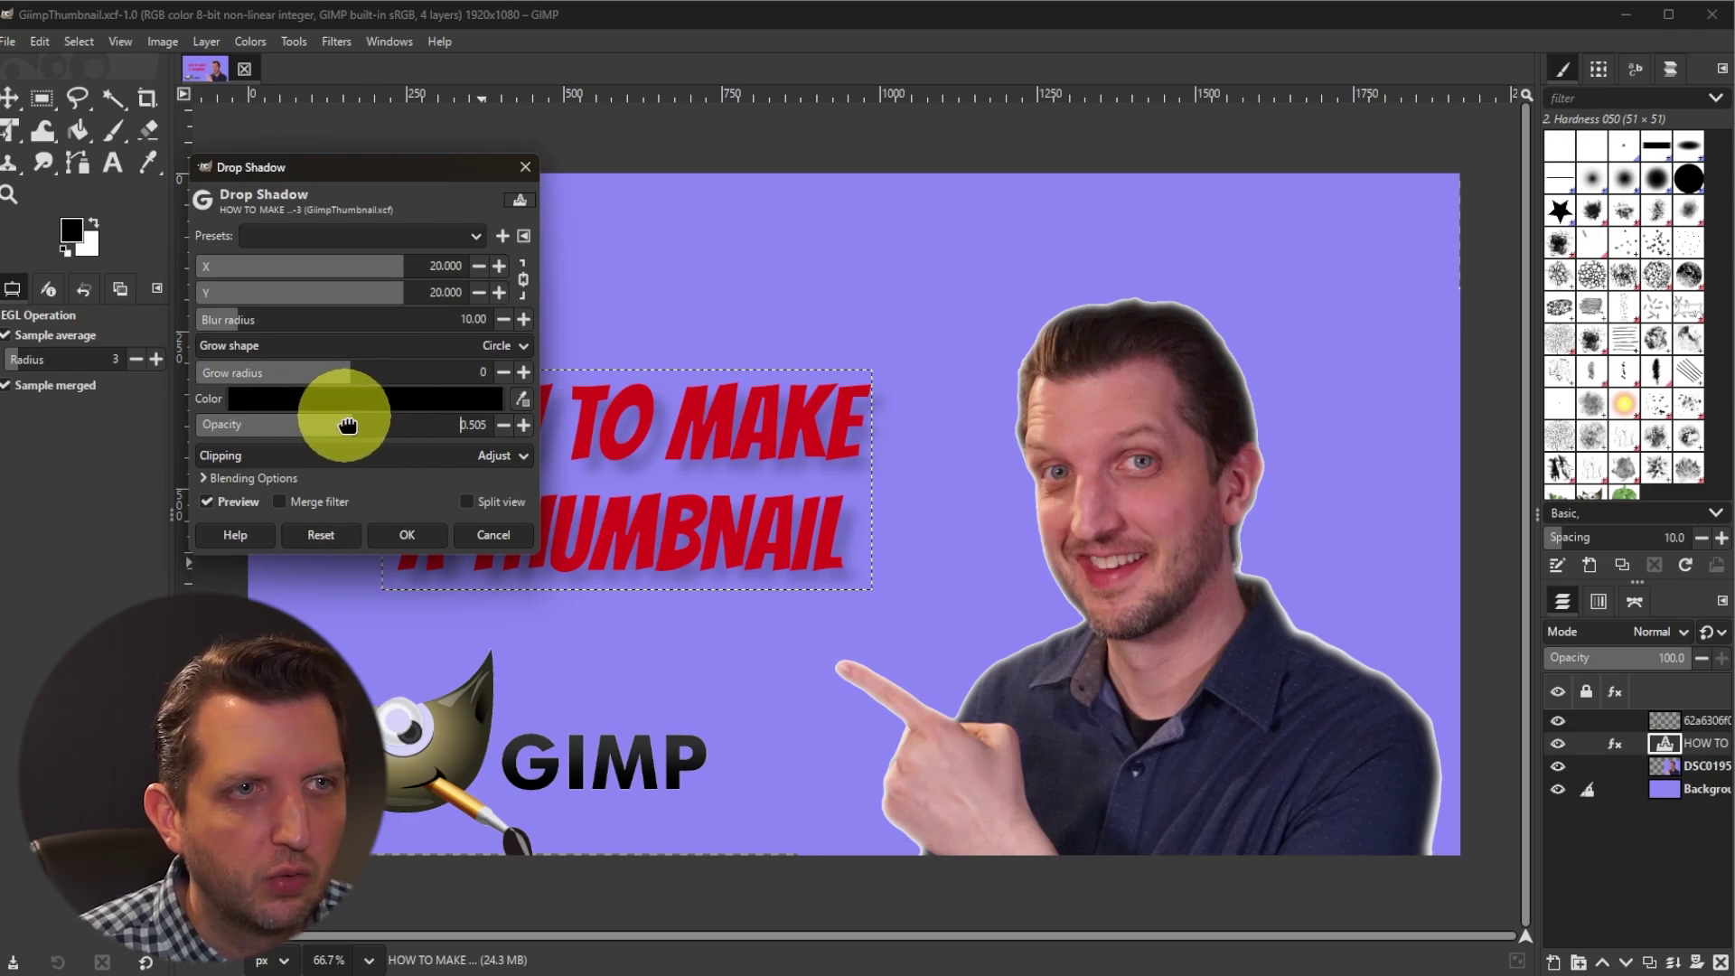
left_click_drag(378, 422, 449, 418)
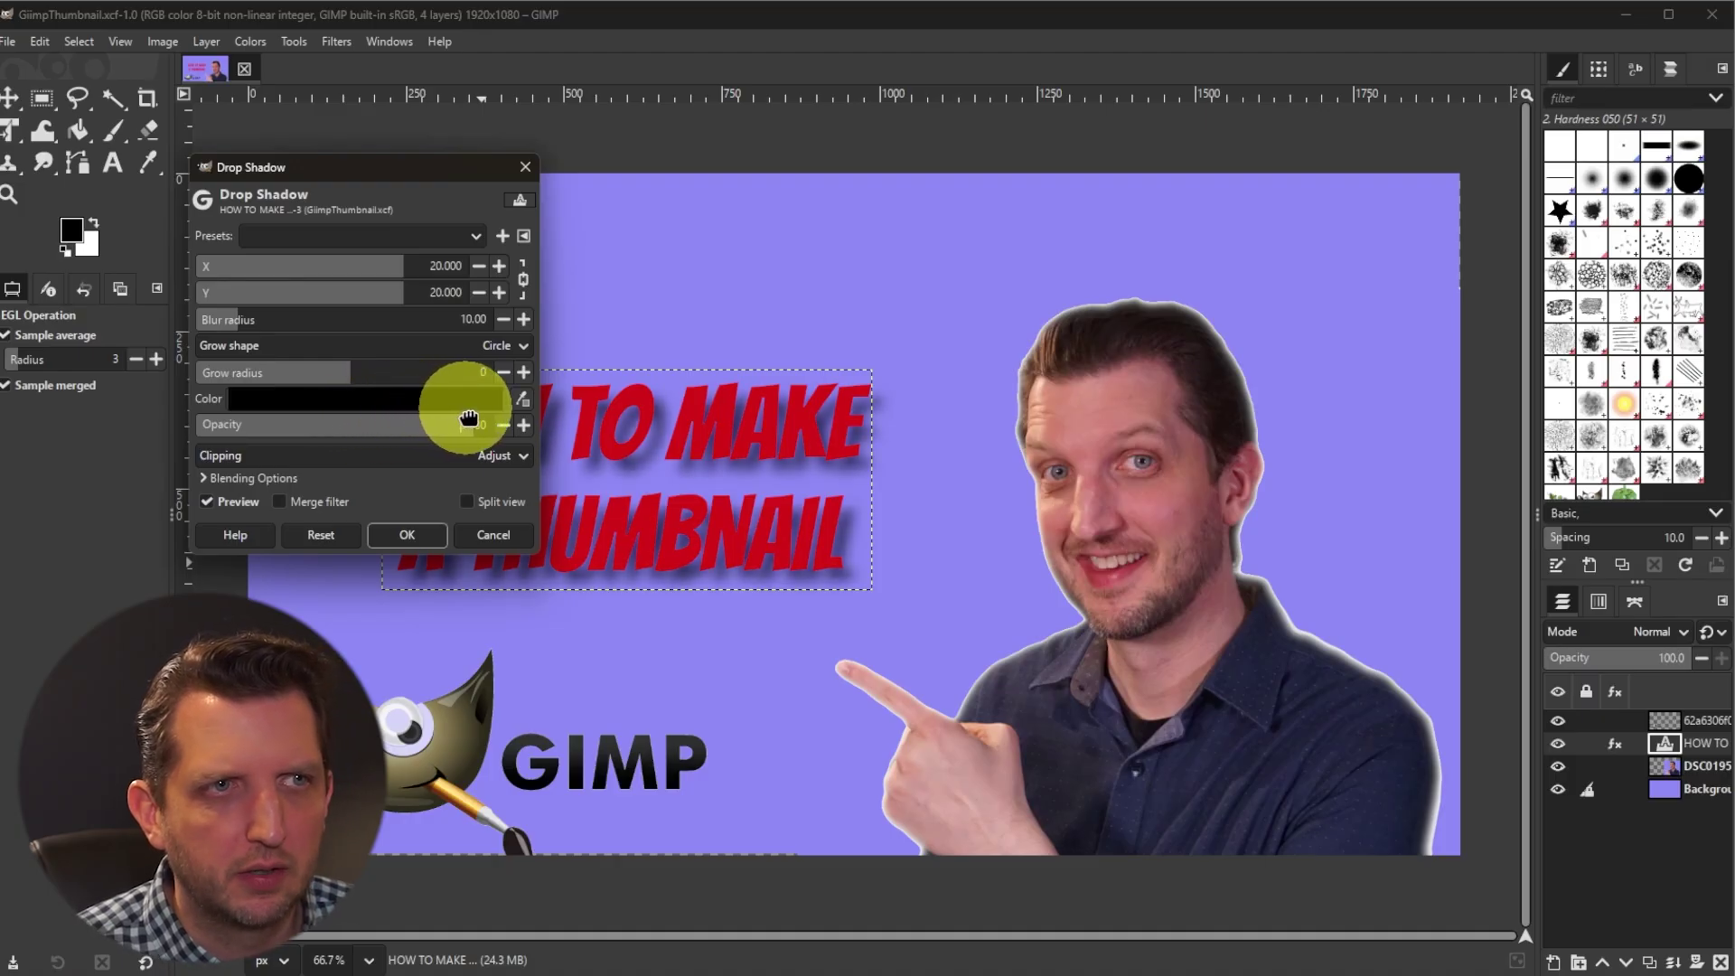
mouse_move(347, 389)
left_mouse_down()
mouse_move(276, 386)
mouse_move(343, 384)
left_mouse_up()
mouse_move(237, 323)
left_mouse_down()
mouse_move(361, 323)
mouse_move(205, 349)
mouse_move(222, 352)
left_mouse_up()
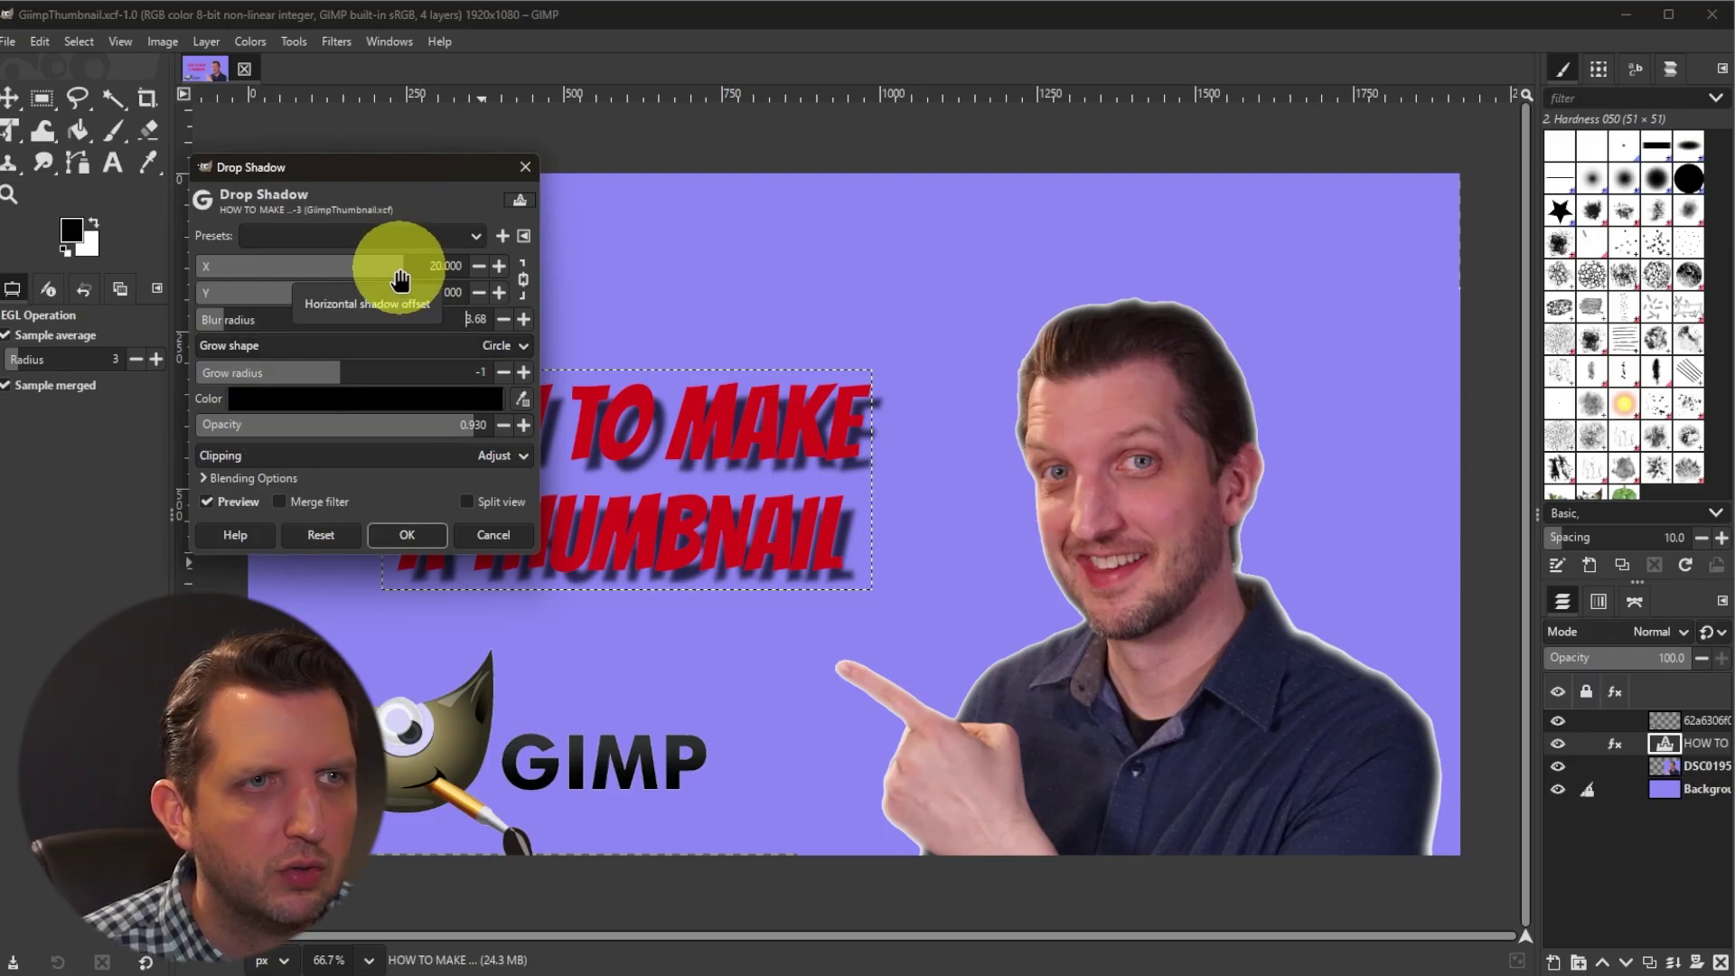
Set the shadow's X and Y offsets to about 6.8, increase its grow radius and apply the filter
left_click_drag(400, 269, 351, 284)
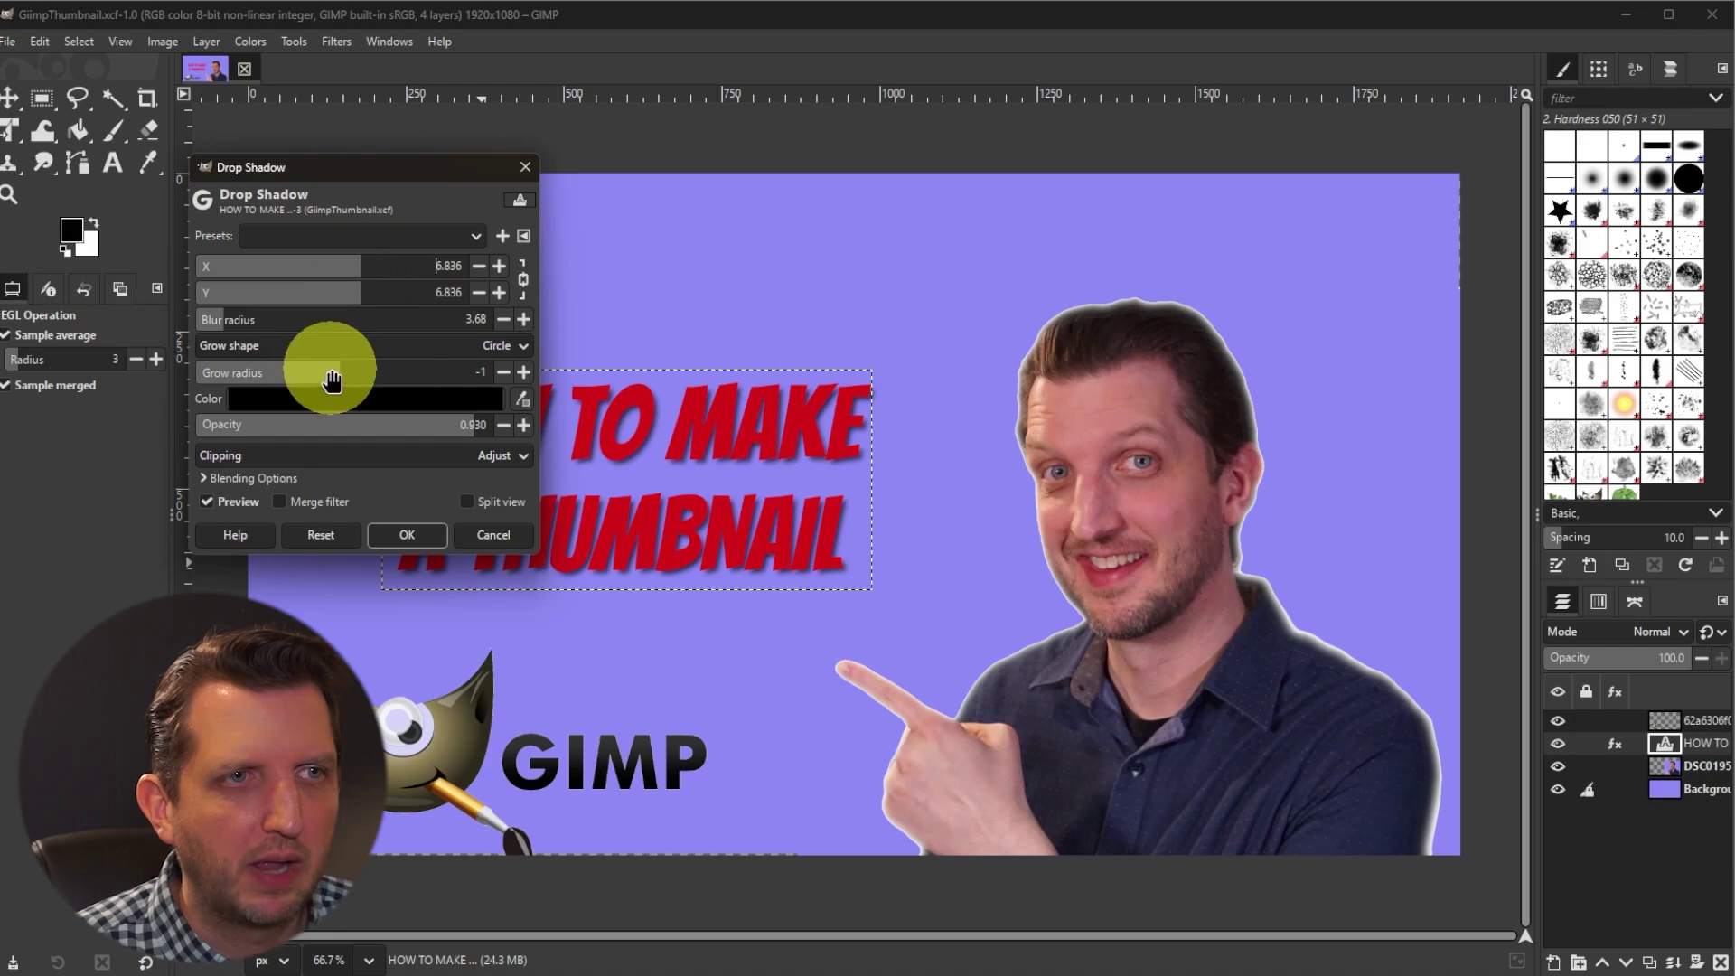
left_click_drag(340, 375, 374, 373)
left_click(406, 535)
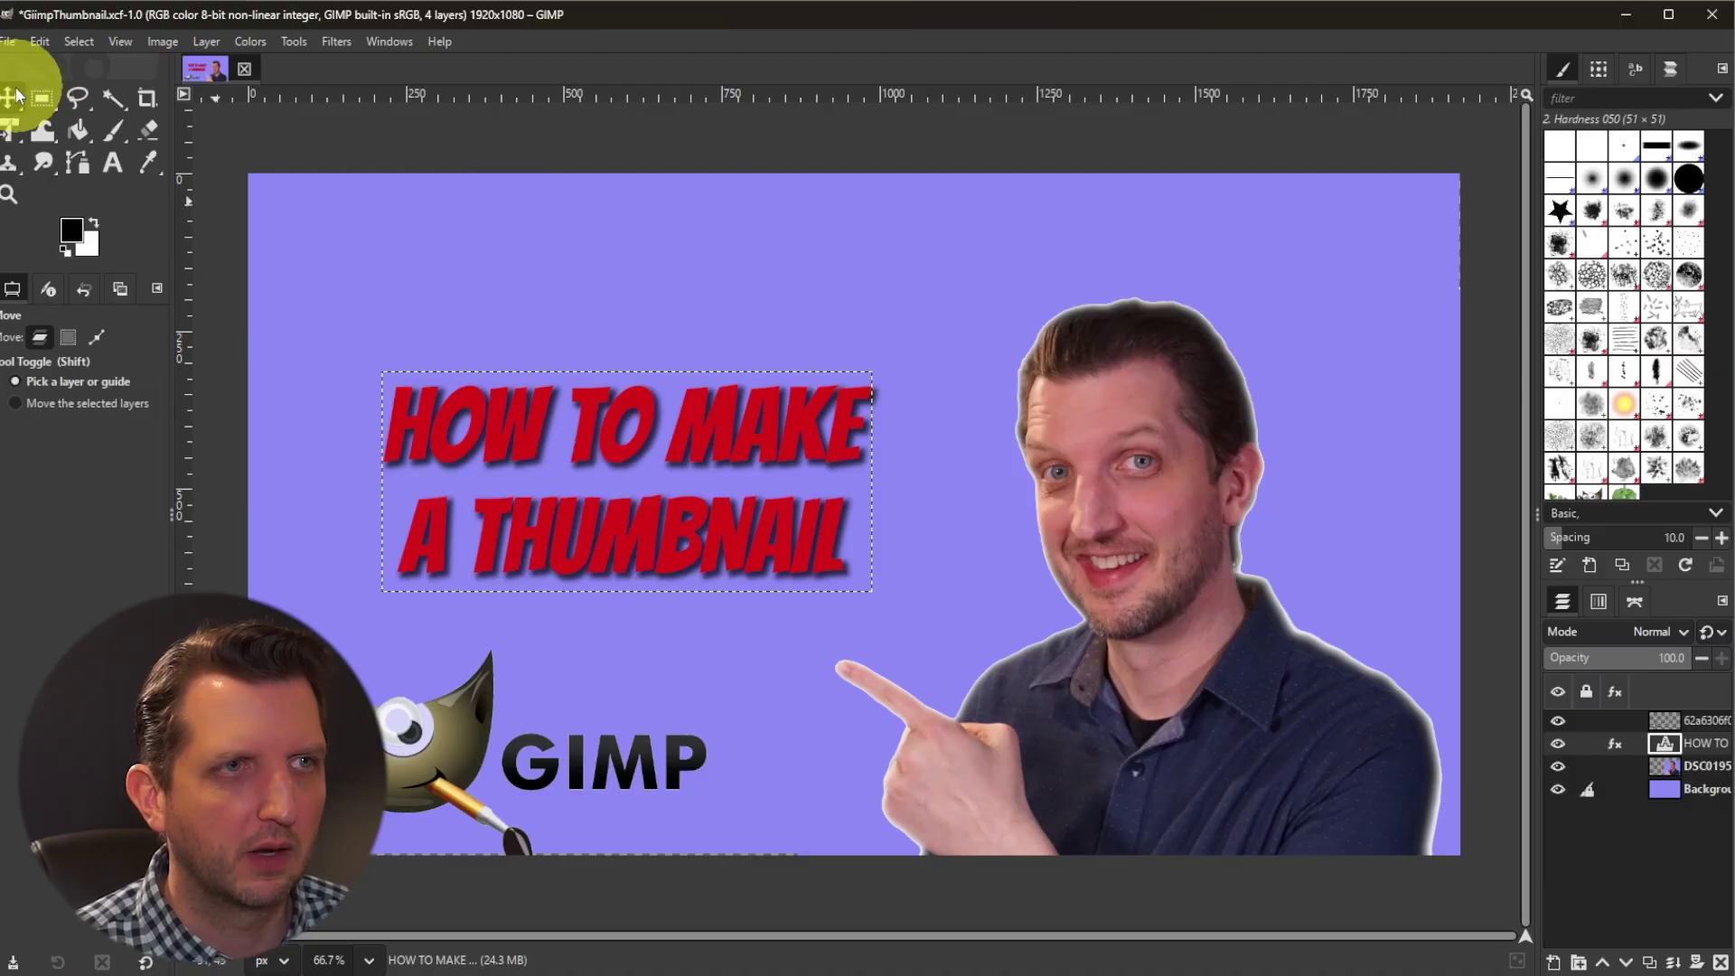
Move the title to the upper-left area of the canvas and enlarge it with Unified Transform to fill the space beside the man
left_click_drag(604, 440, 511, 276)
left_click(16, 135)
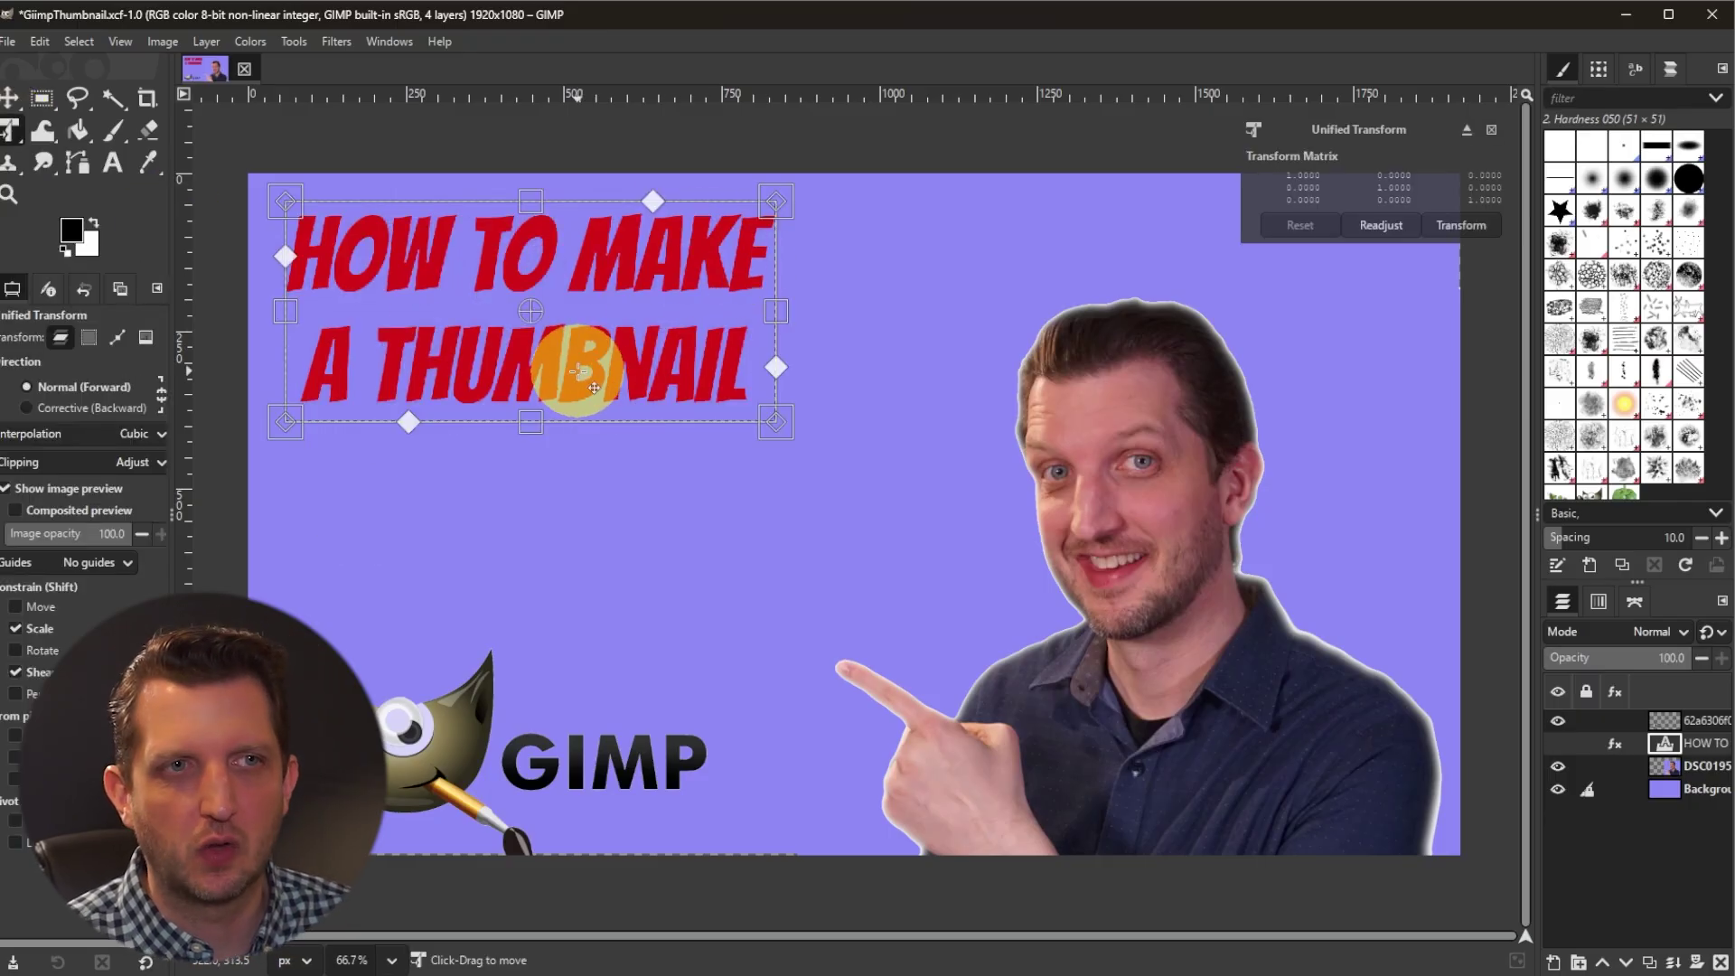
left_click_drag(530, 422, 534, 448)
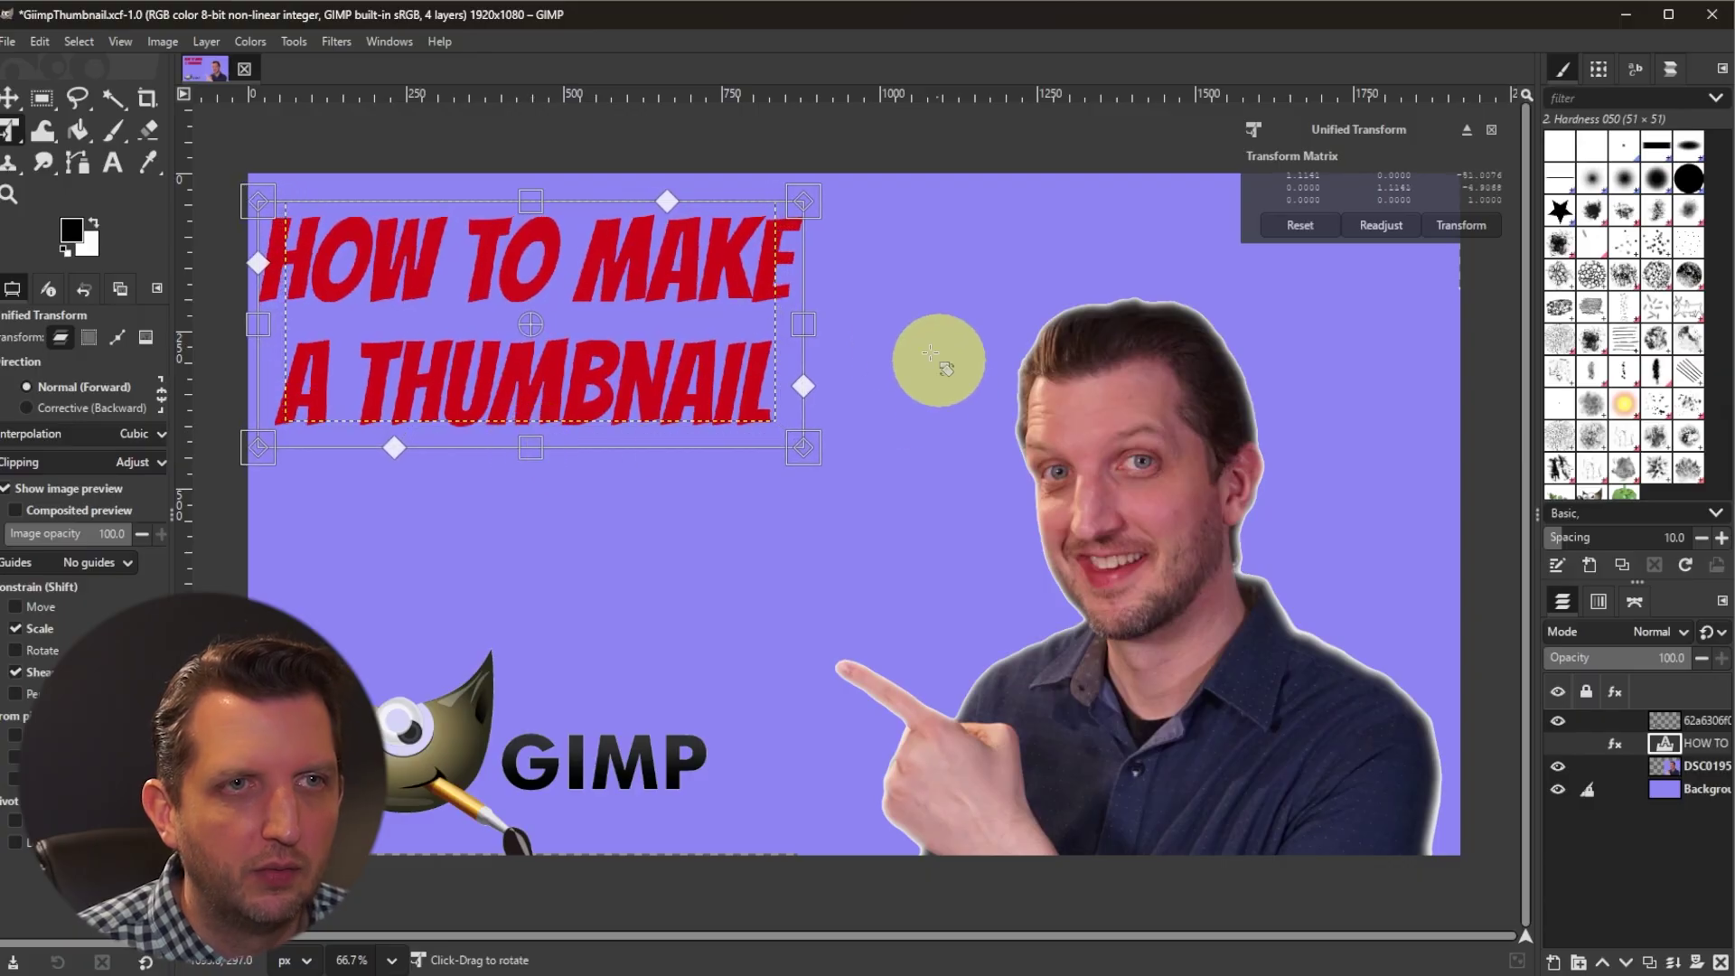
left_click_drag(804, 327, 967, 332)
left_click_drag(608, 473, 612, 485)
left_click_drag(713, 394, 736, 437)
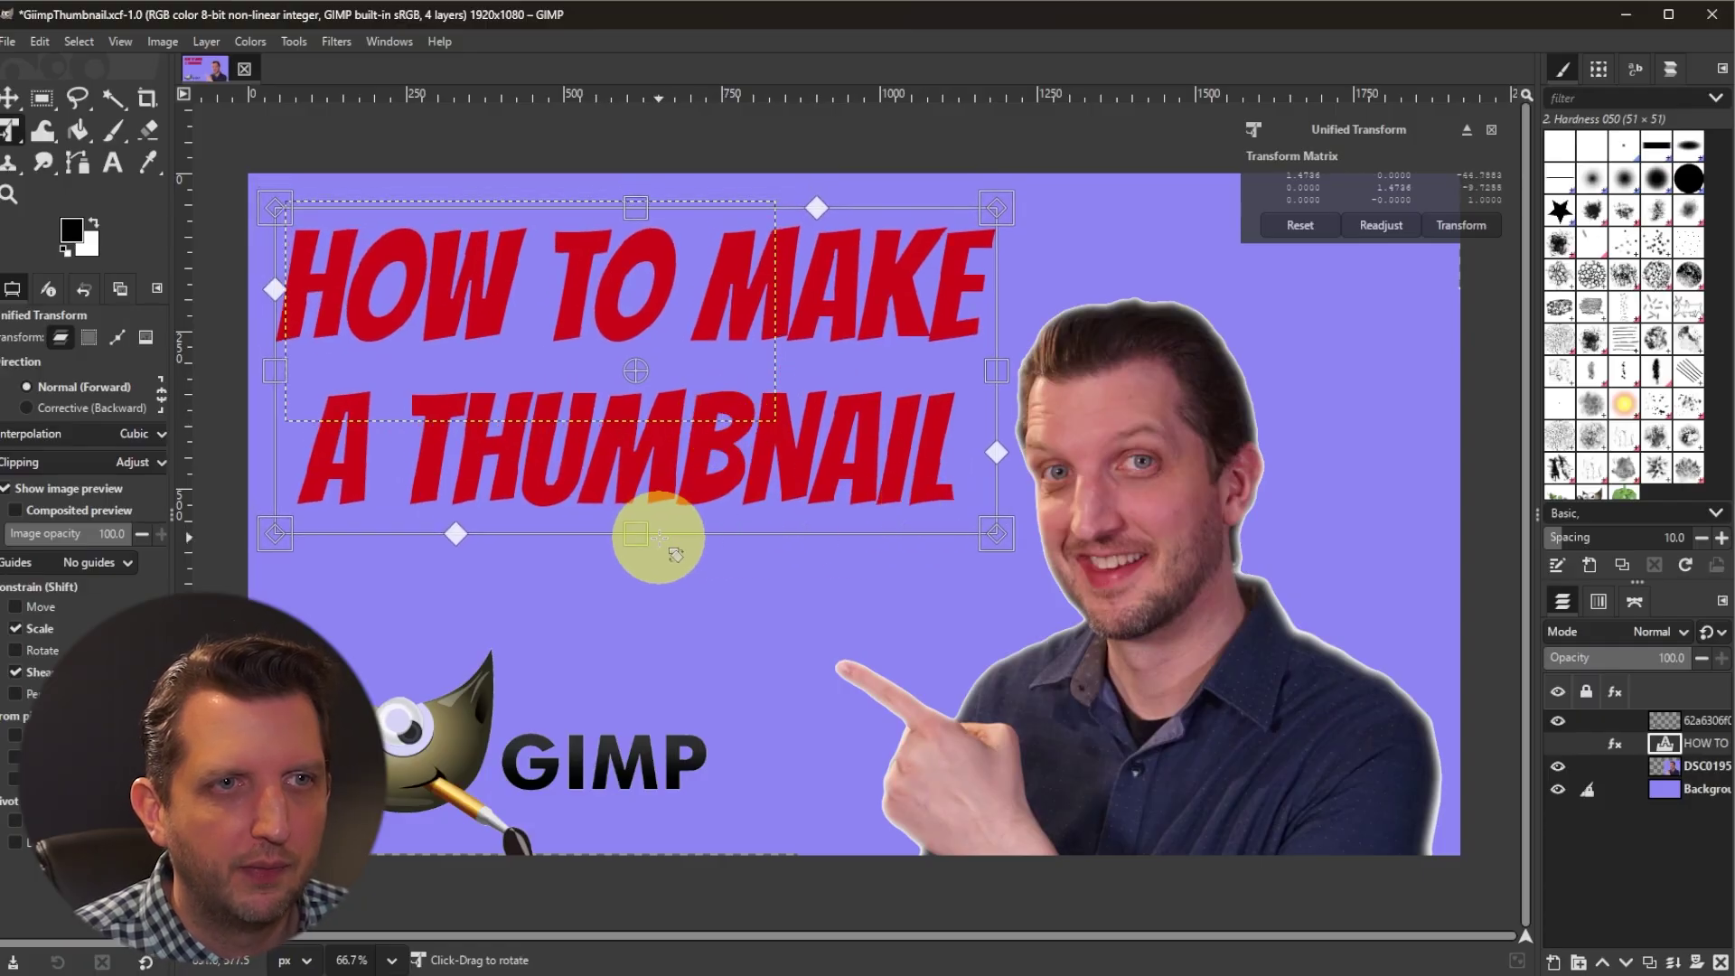
key("Return")
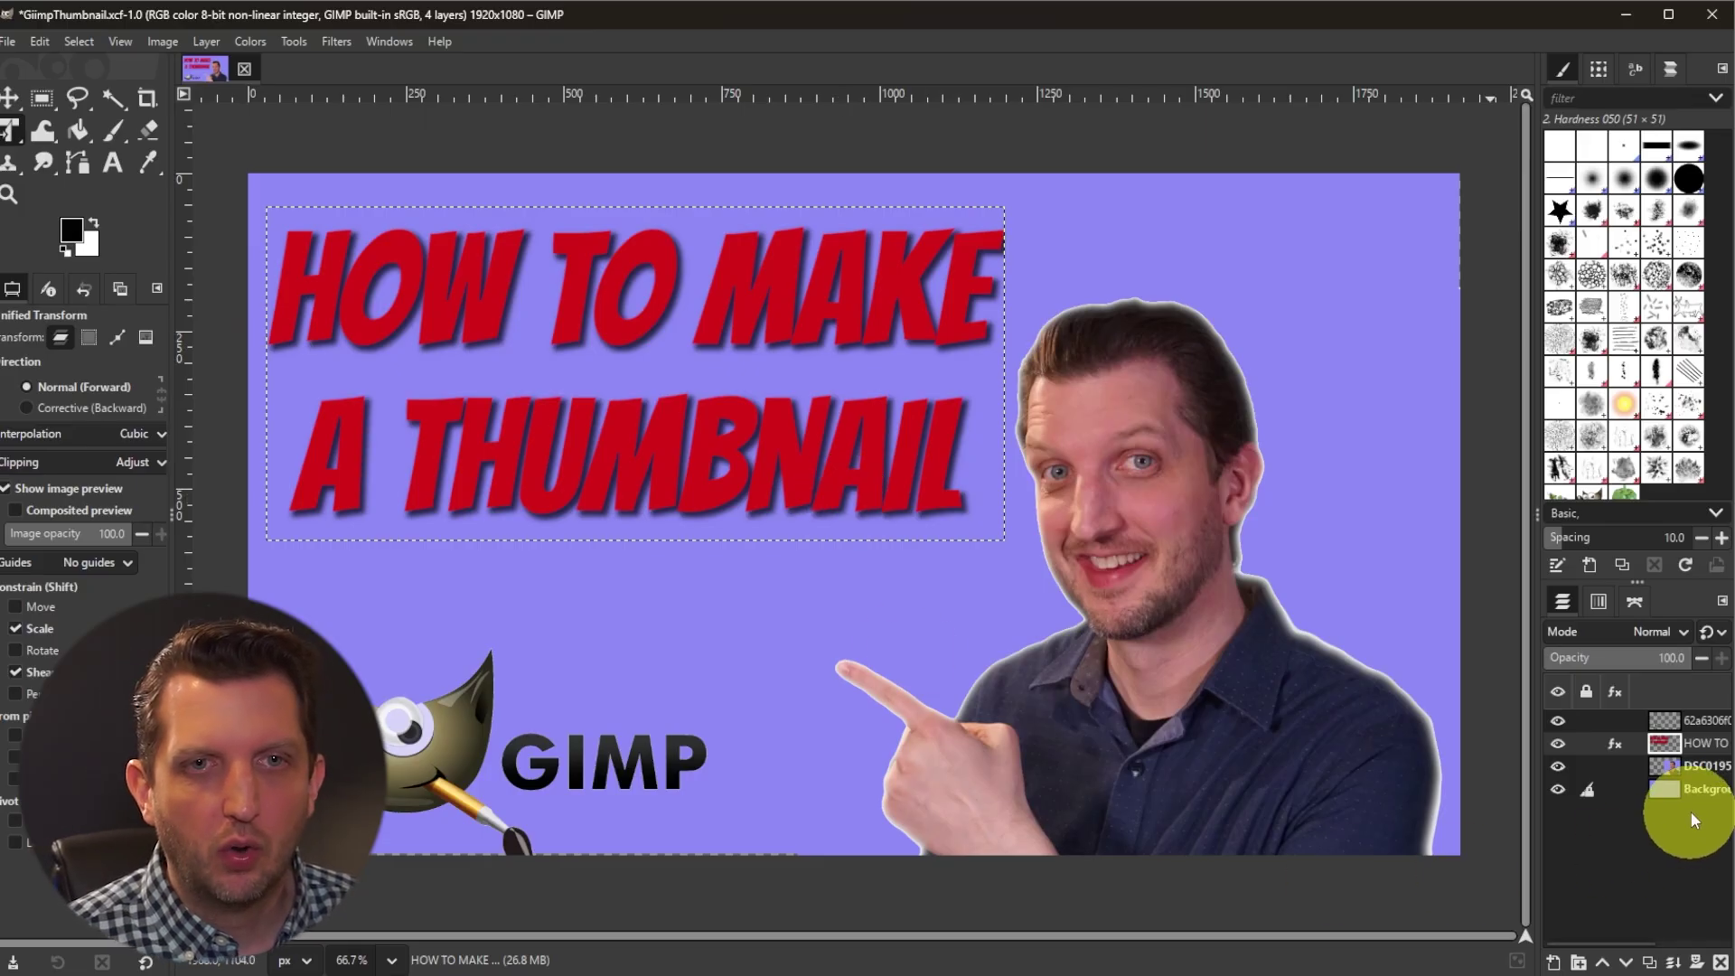
Move the GIMP logo up over the title's second line, and place the title layer above the logo layer
left_click(1696, 725)
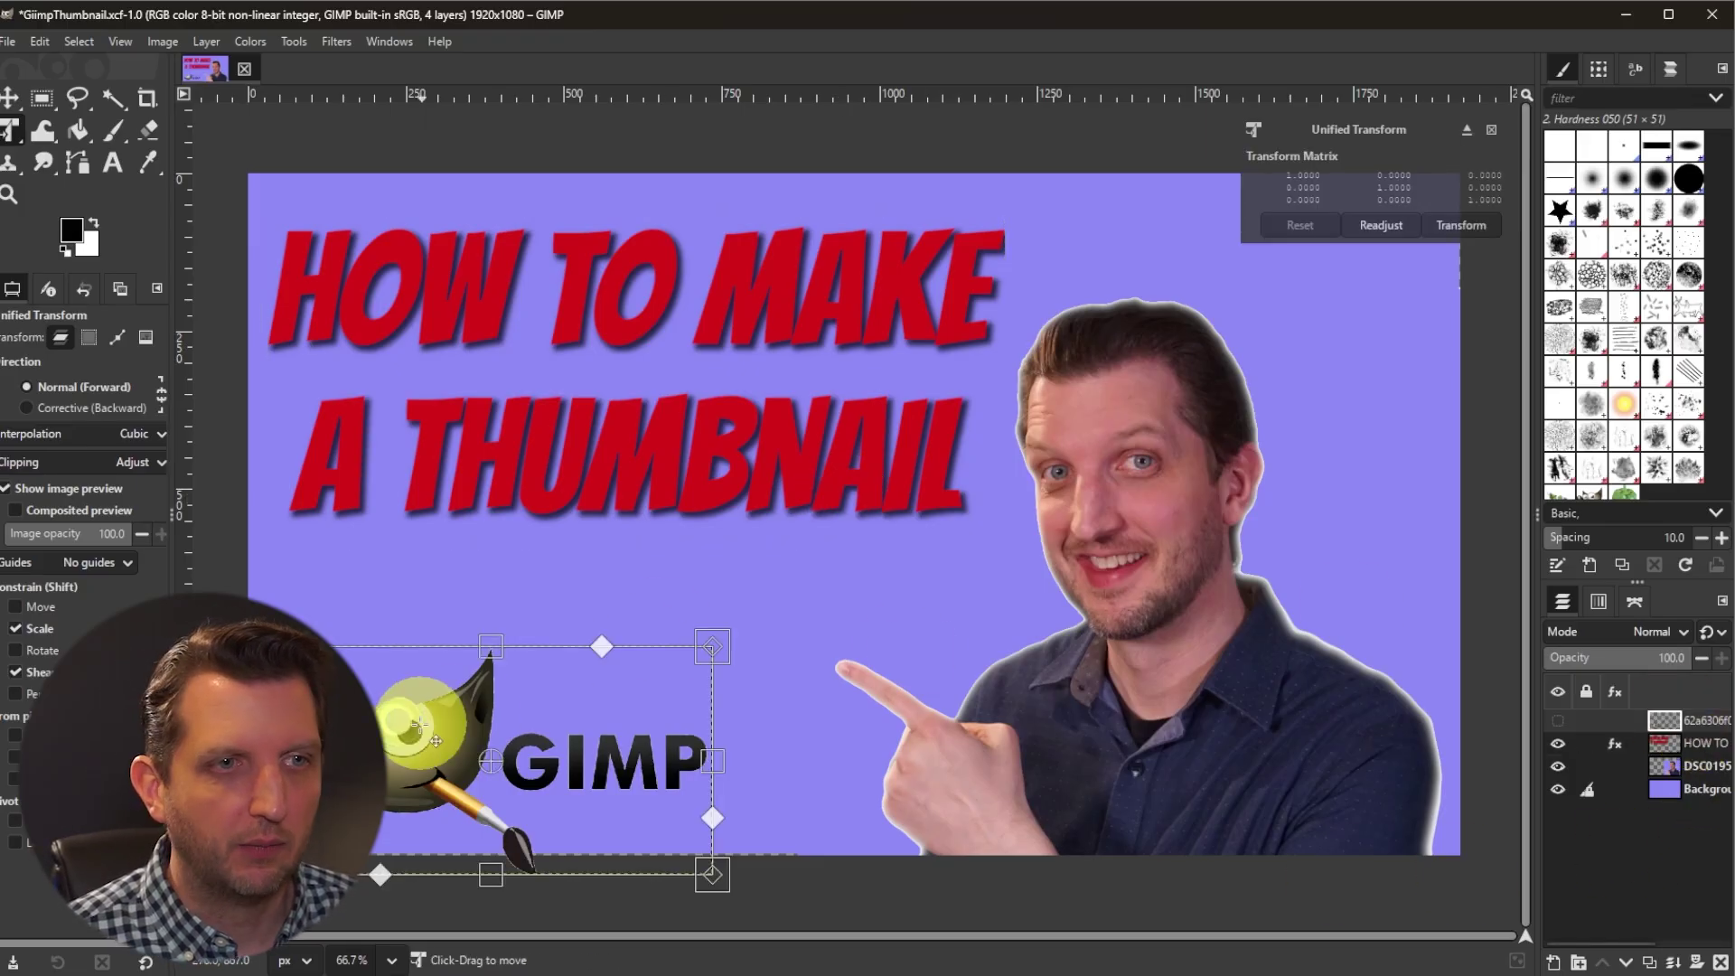
left_click_drag(453, 767, 524, 585)
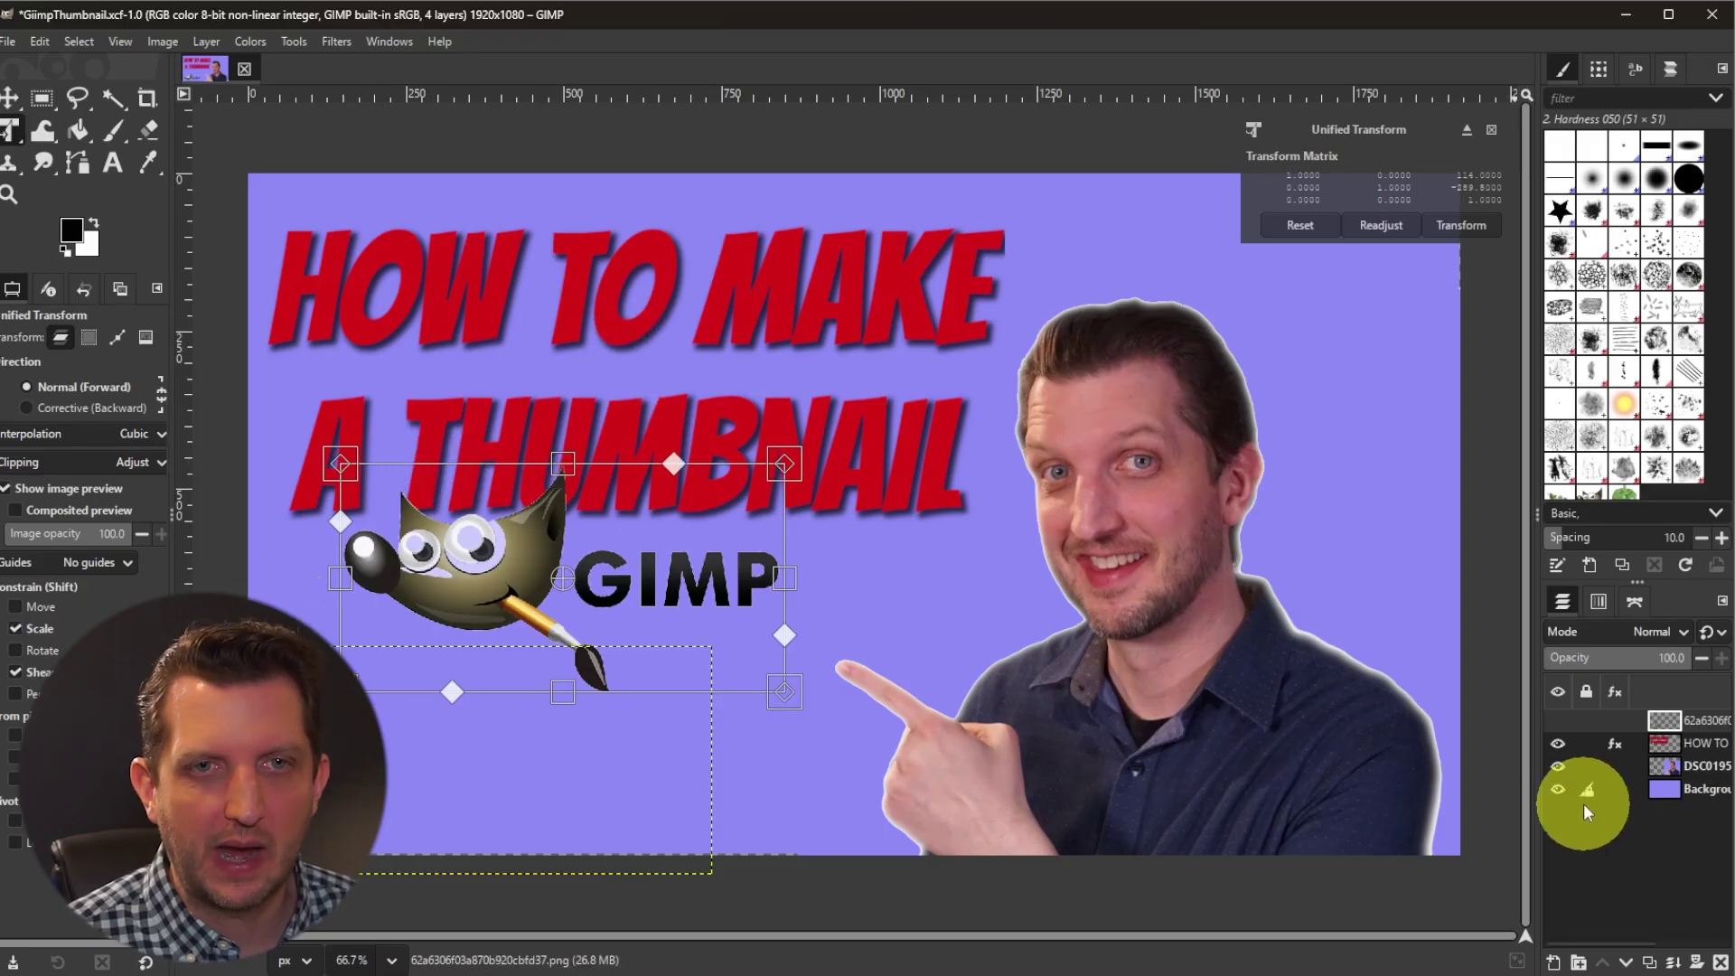
left_click(1700, 749)
left_click_drag(1696, 748, 1694, 712)
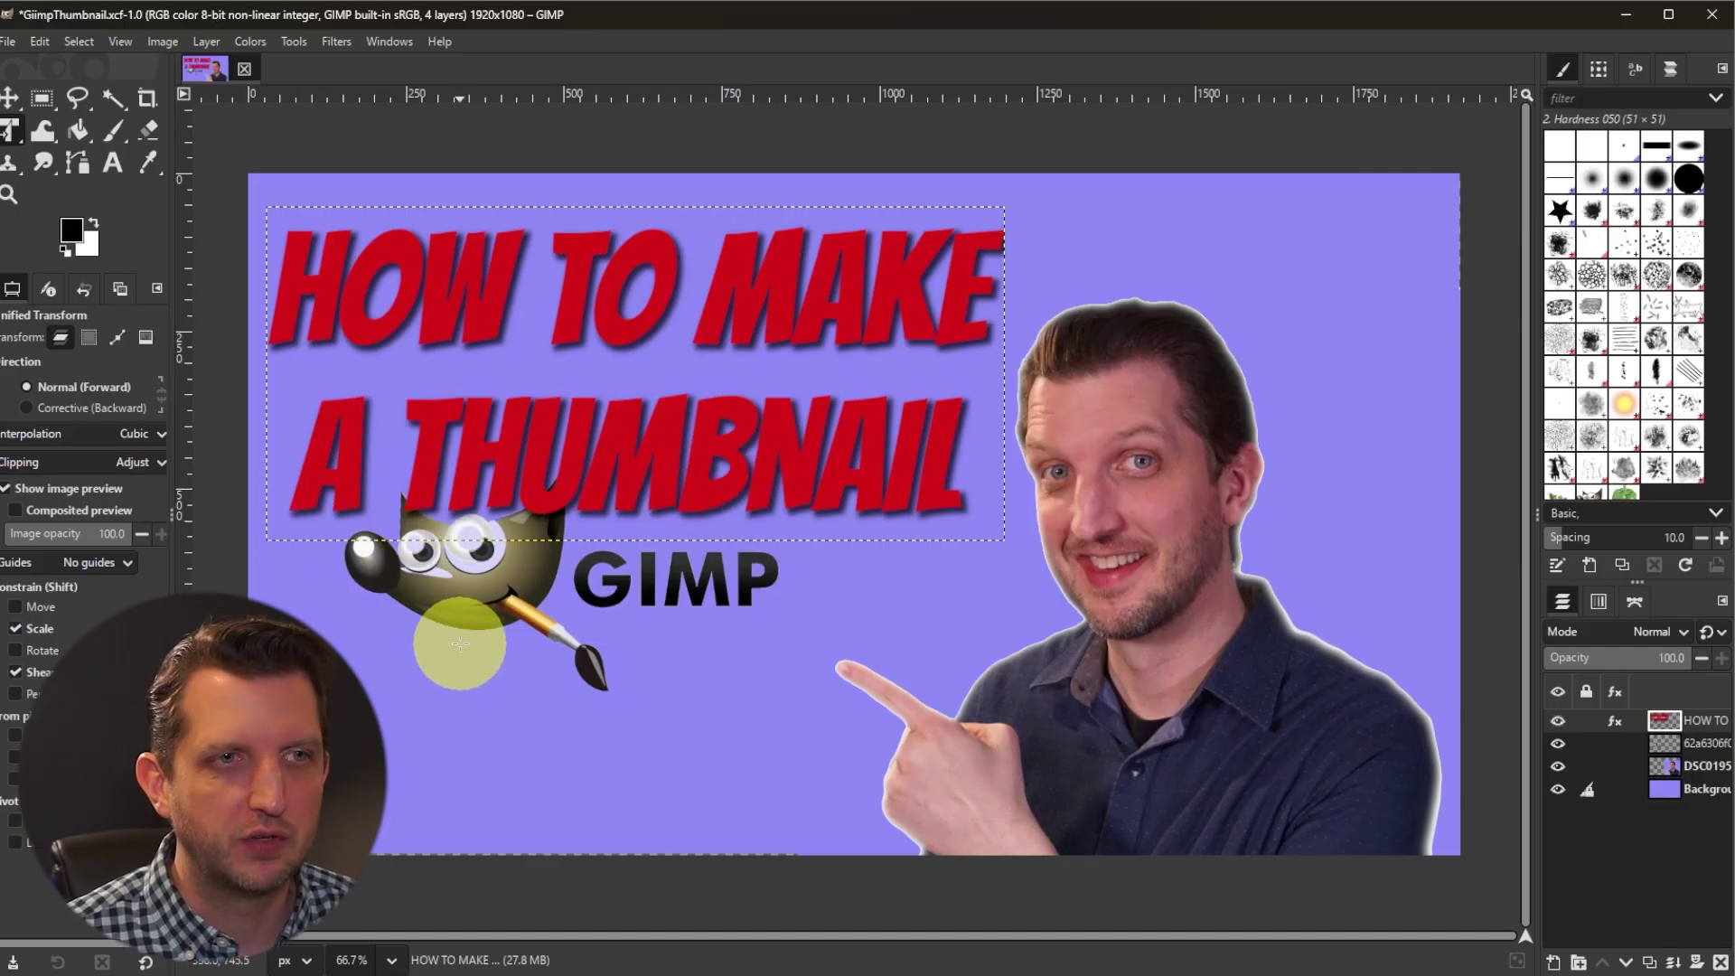
Enlarge the GIMP logo about 1.28 times and place it below the title, just left of the man's pointing finger
left_click(1700, 750)
left_click_drag(463, 622, 499, 767)
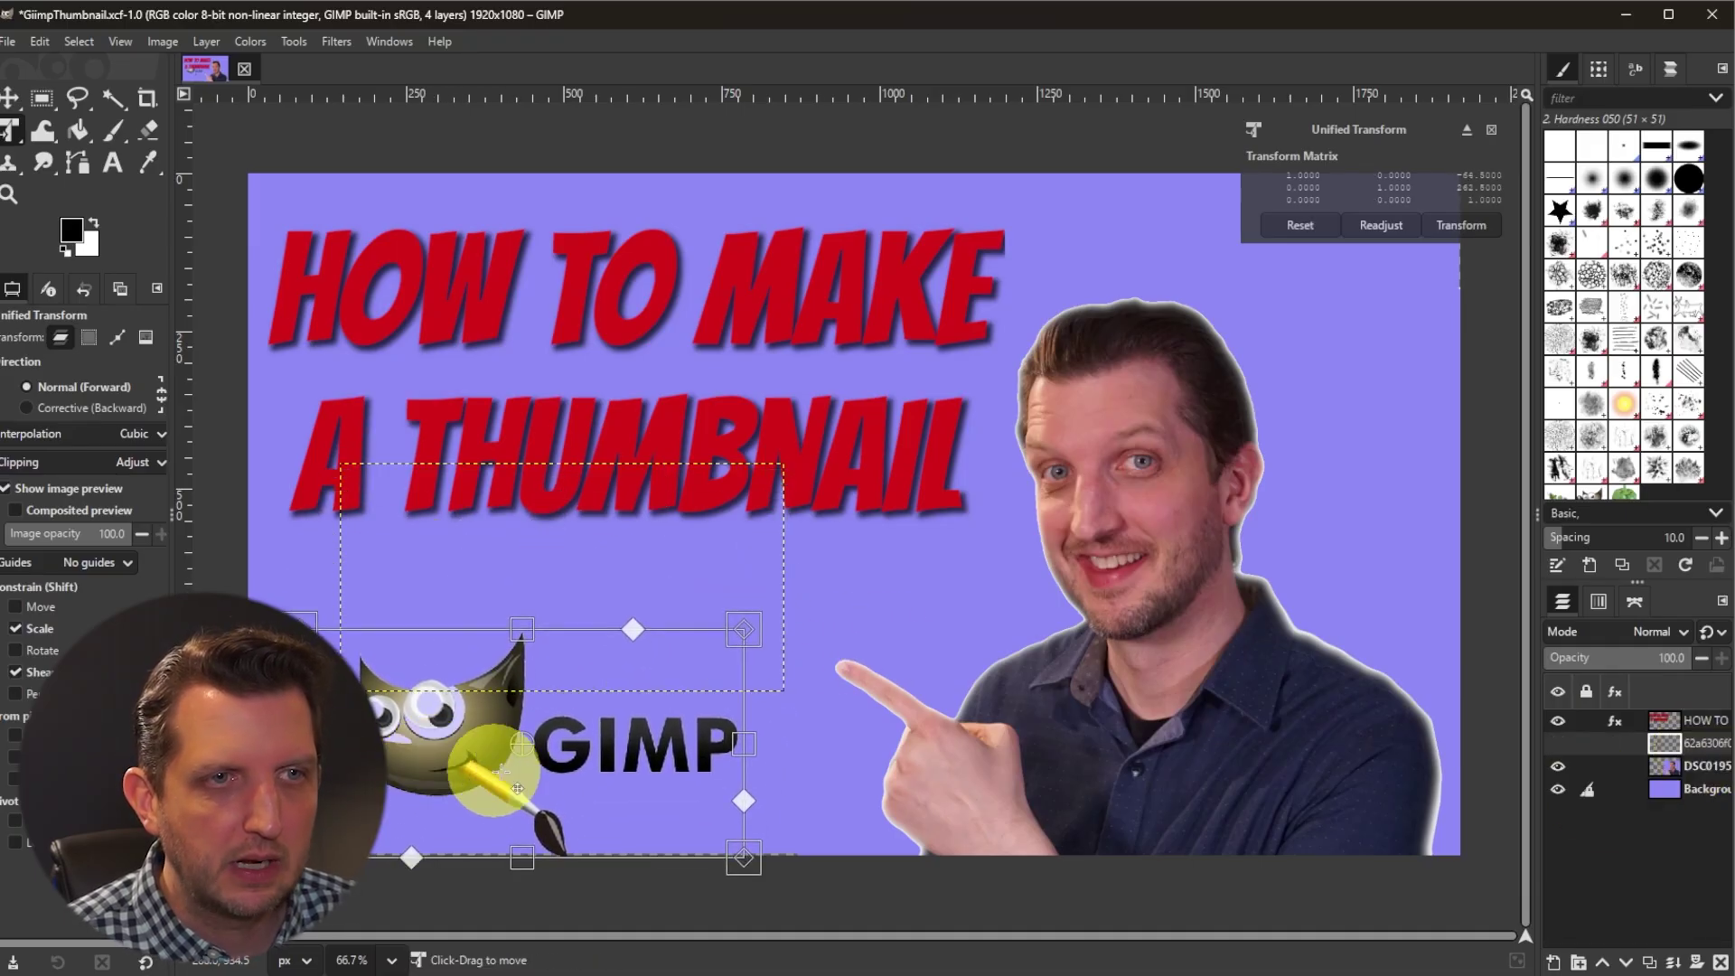
left_click_drag(529, 630, 533, 563)
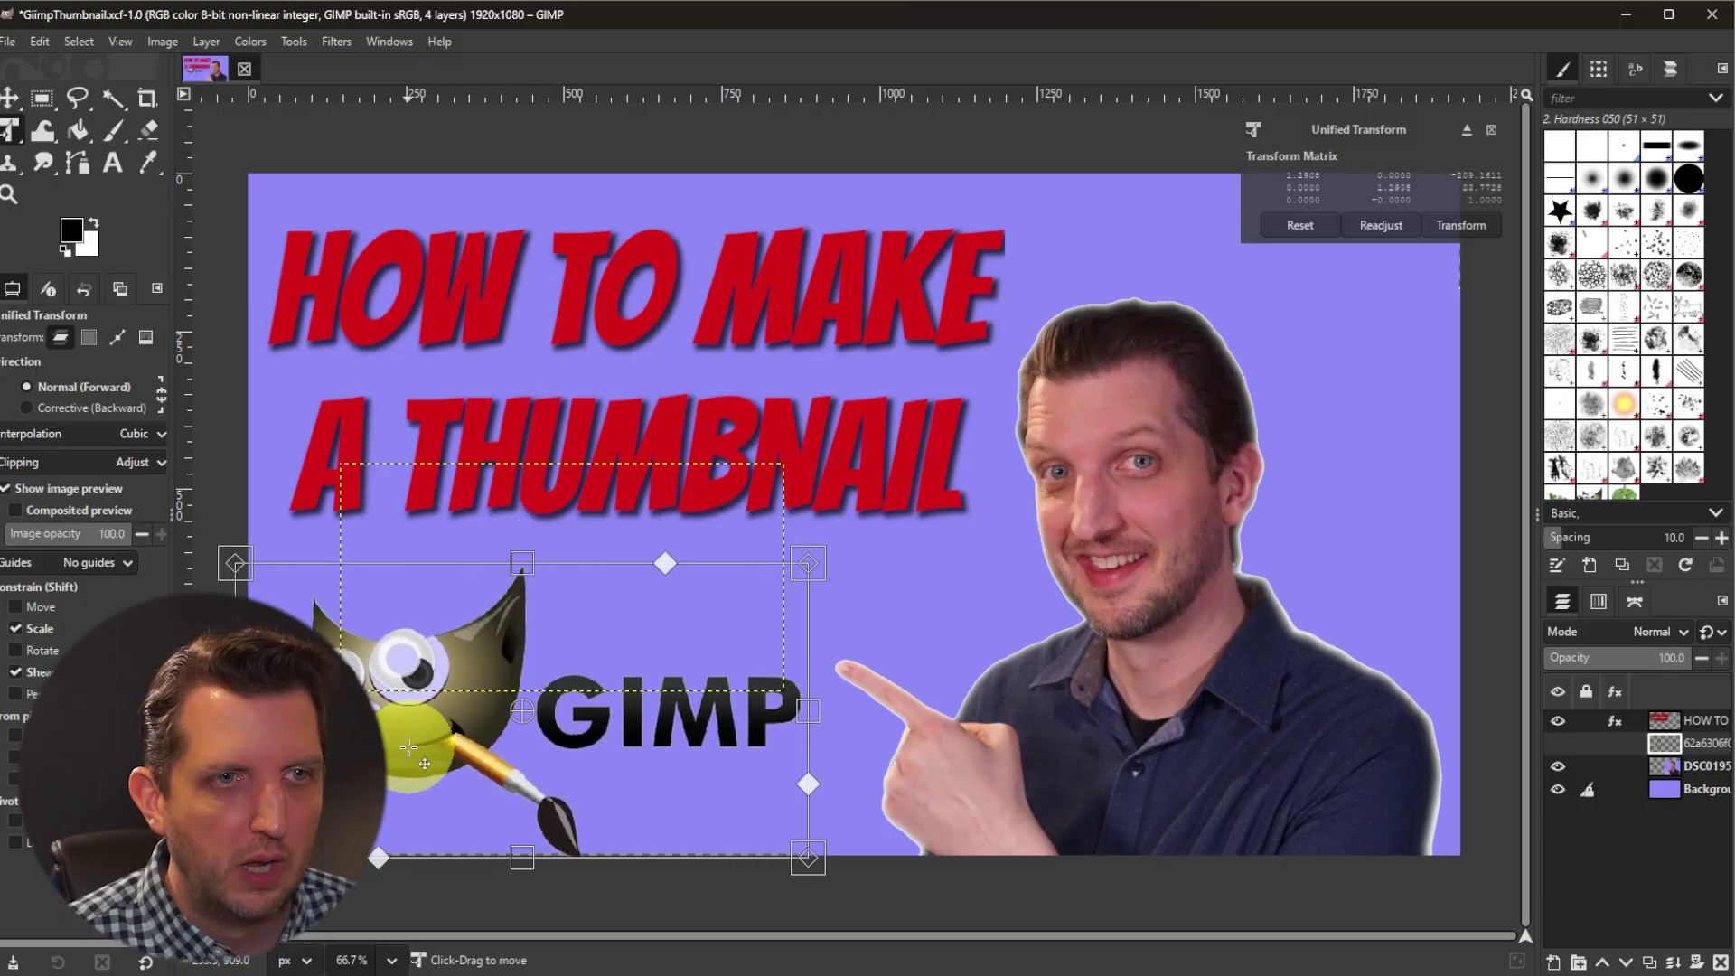
left_click_drag(409, 748, 468, 782)
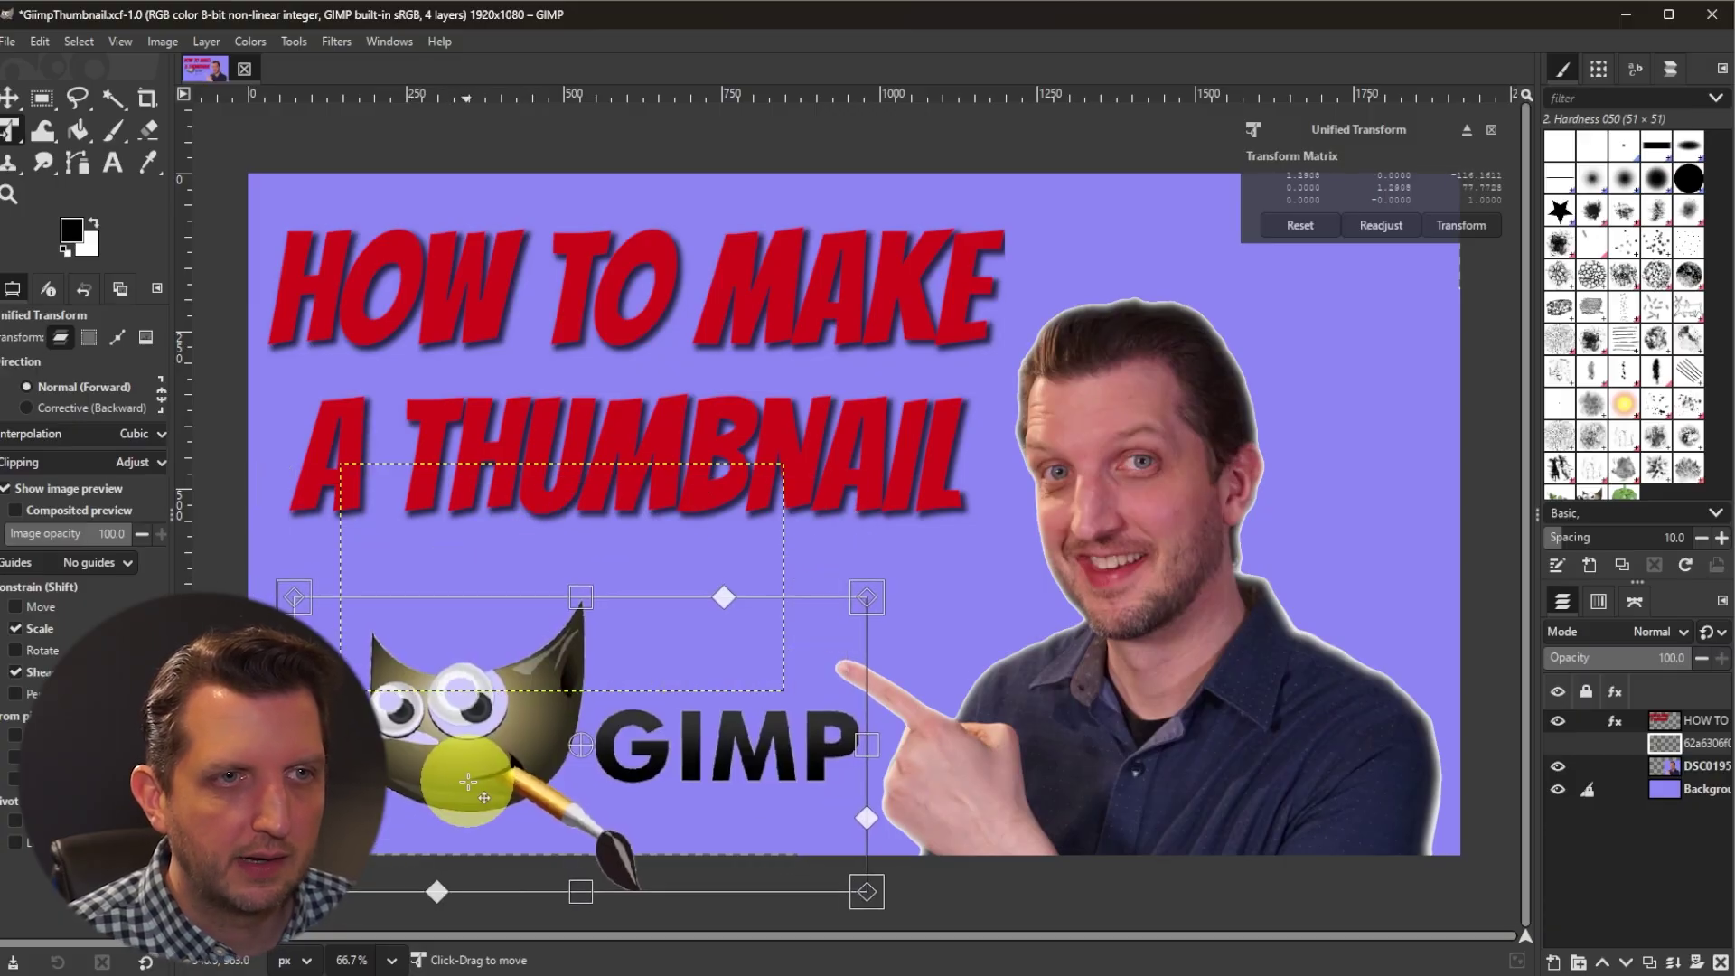
key("Return")
key("m")
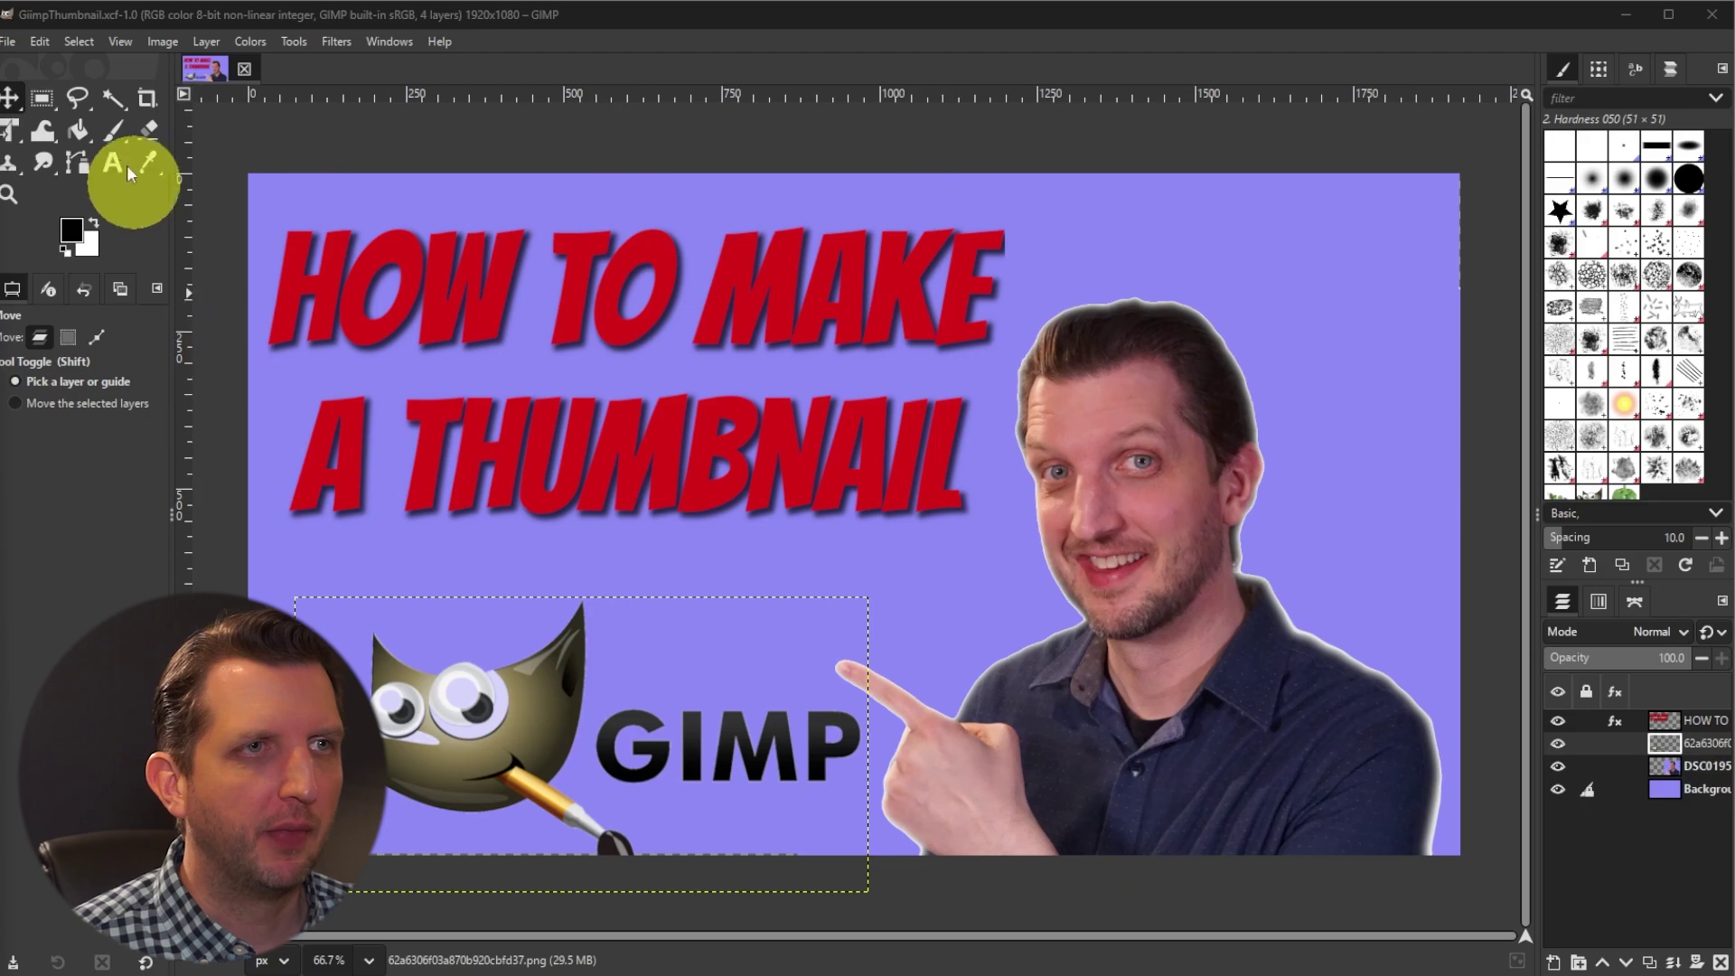
Save the project and export the image to the Documents folder as GiimpThumbnail.jpg
left_click(9, 43)
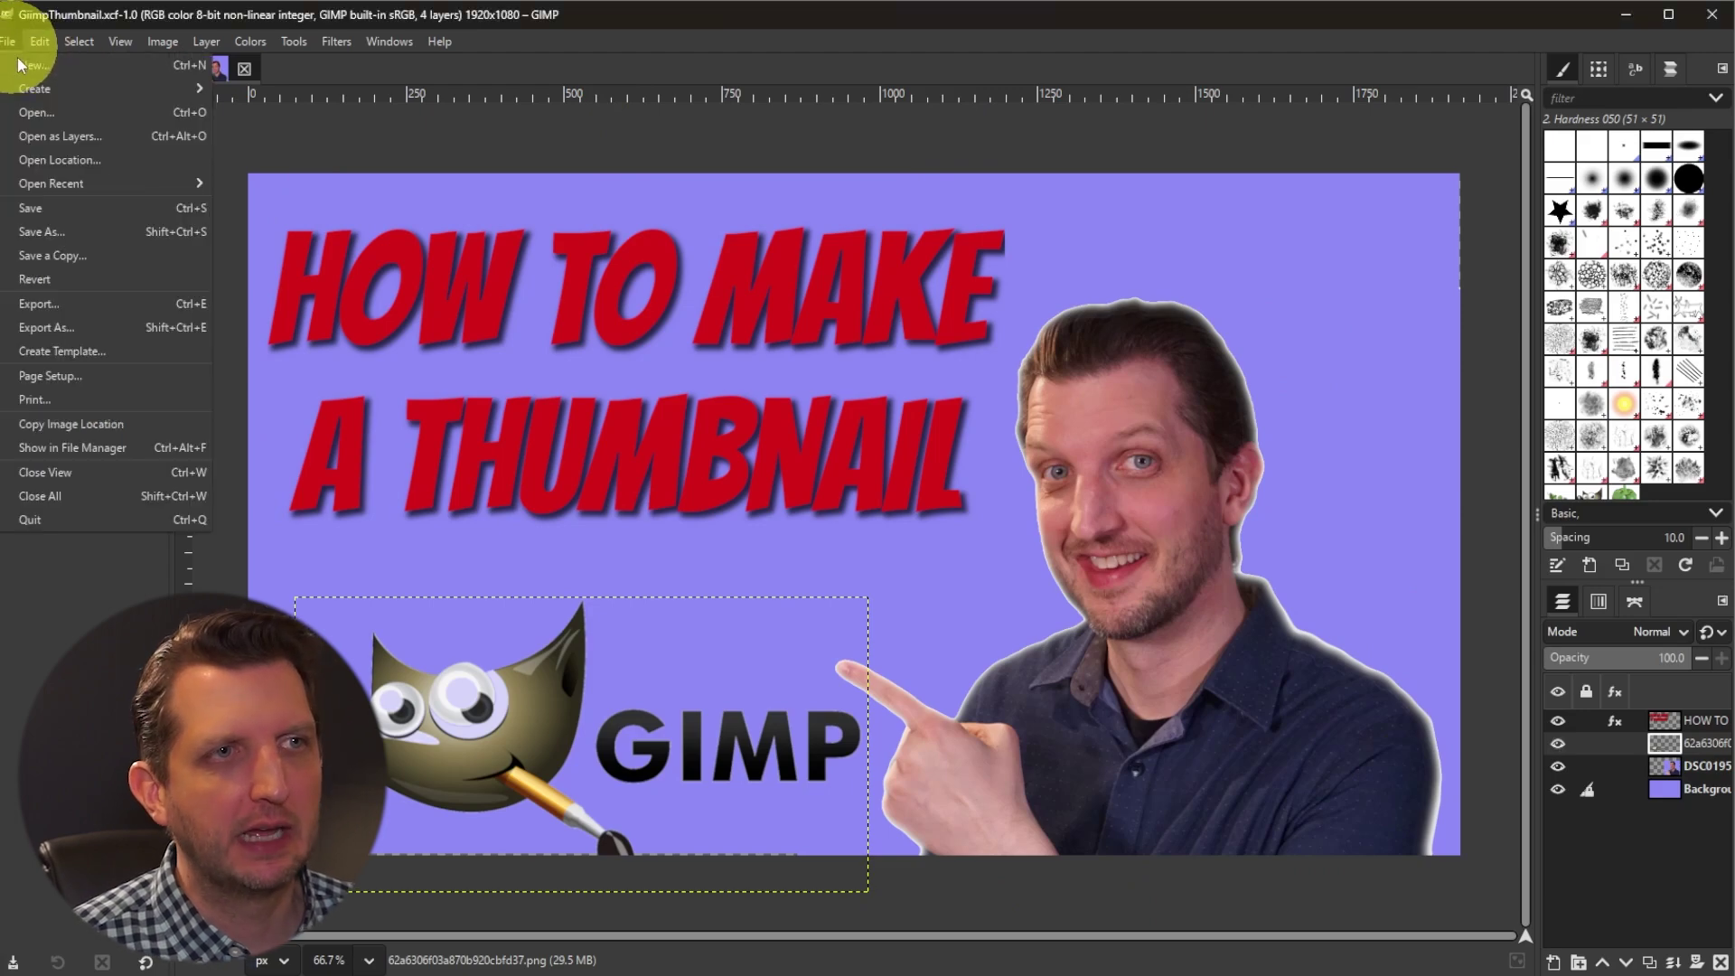
left_click(58, 207)
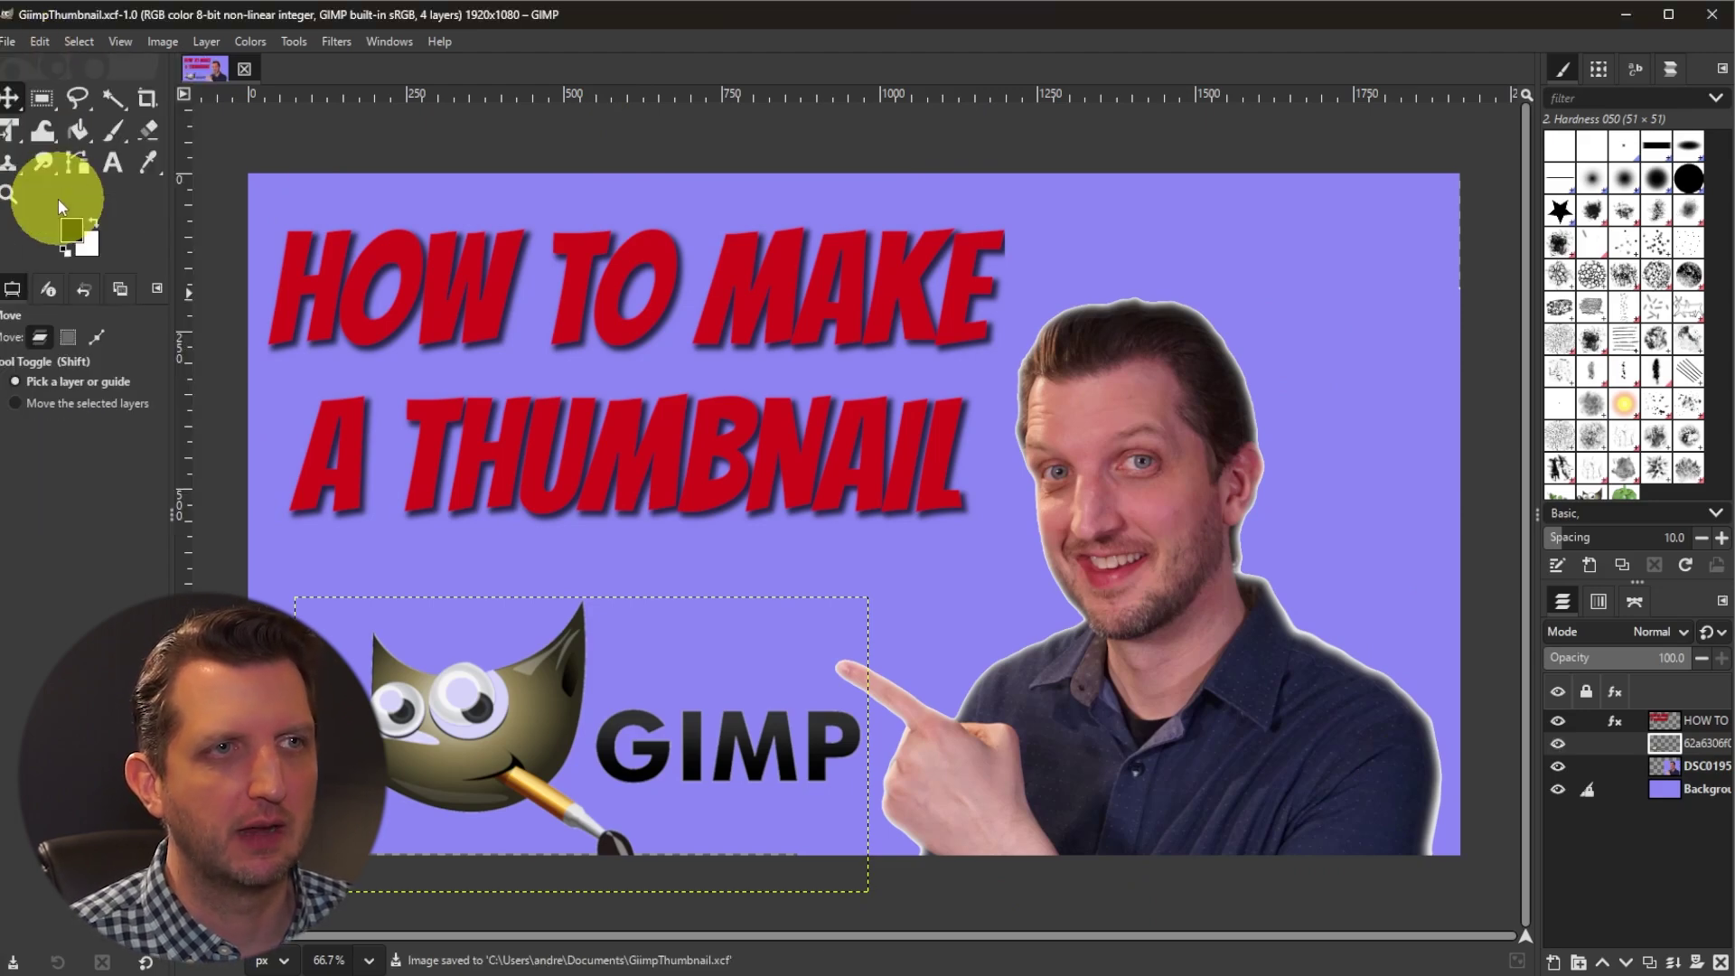
left_click(11, 42)
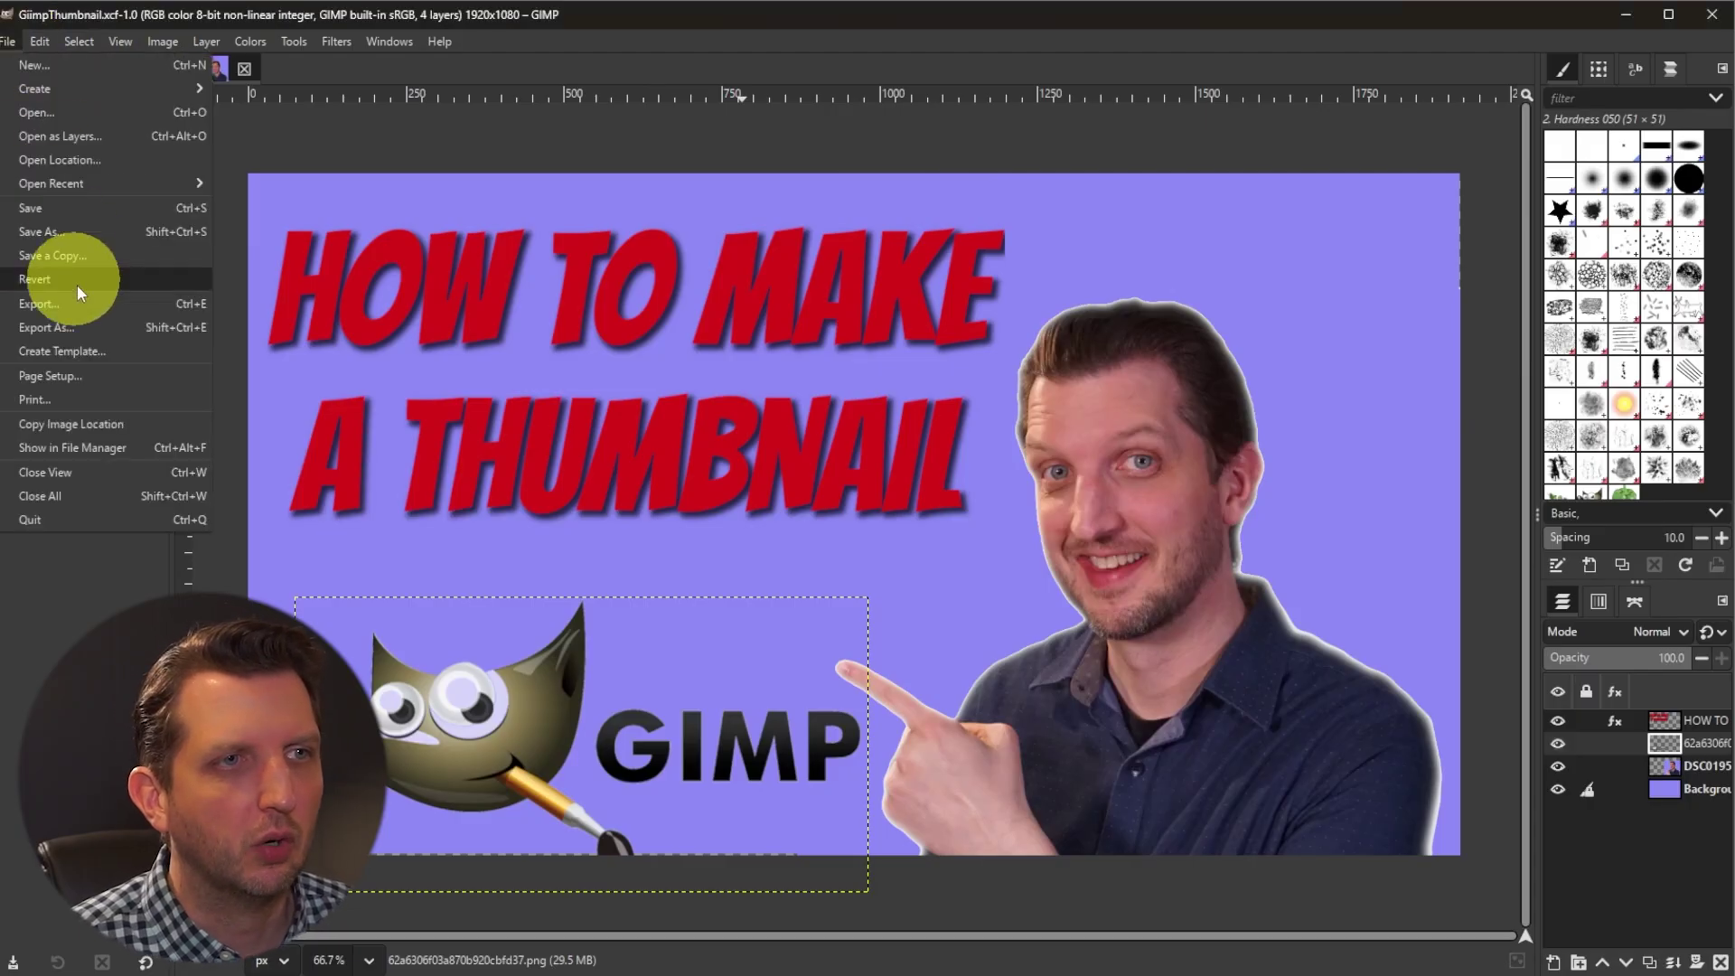
left_click(78, 327)
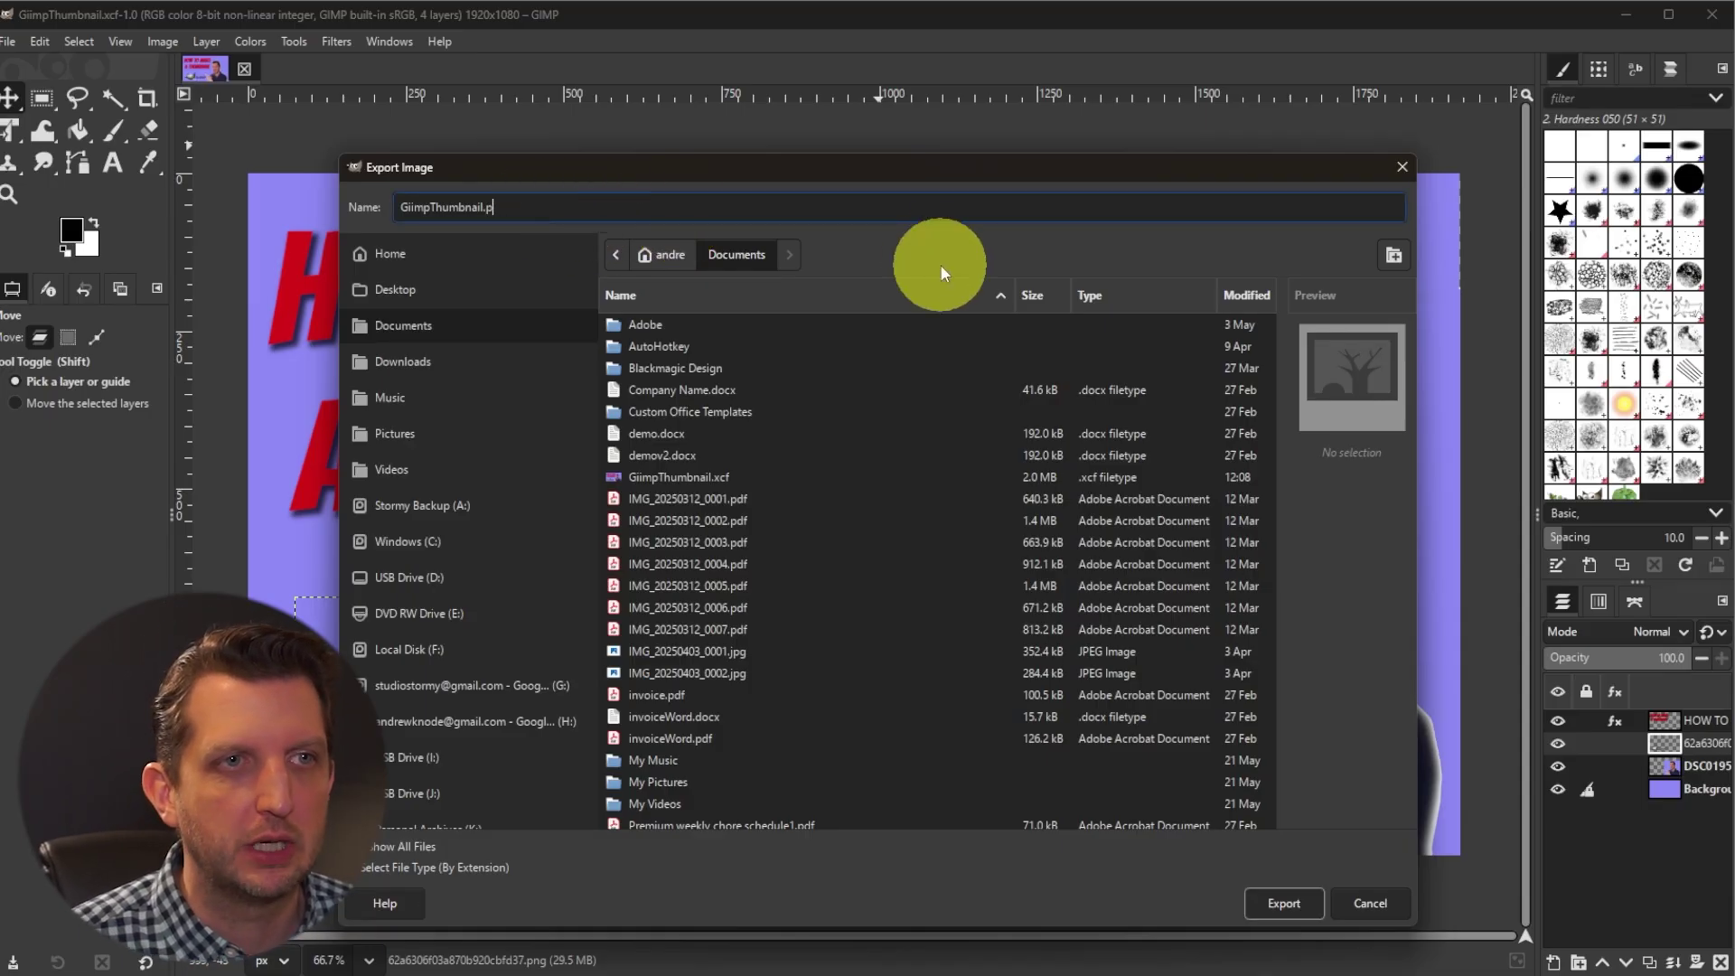
key("BackSpace")
type("jpg")
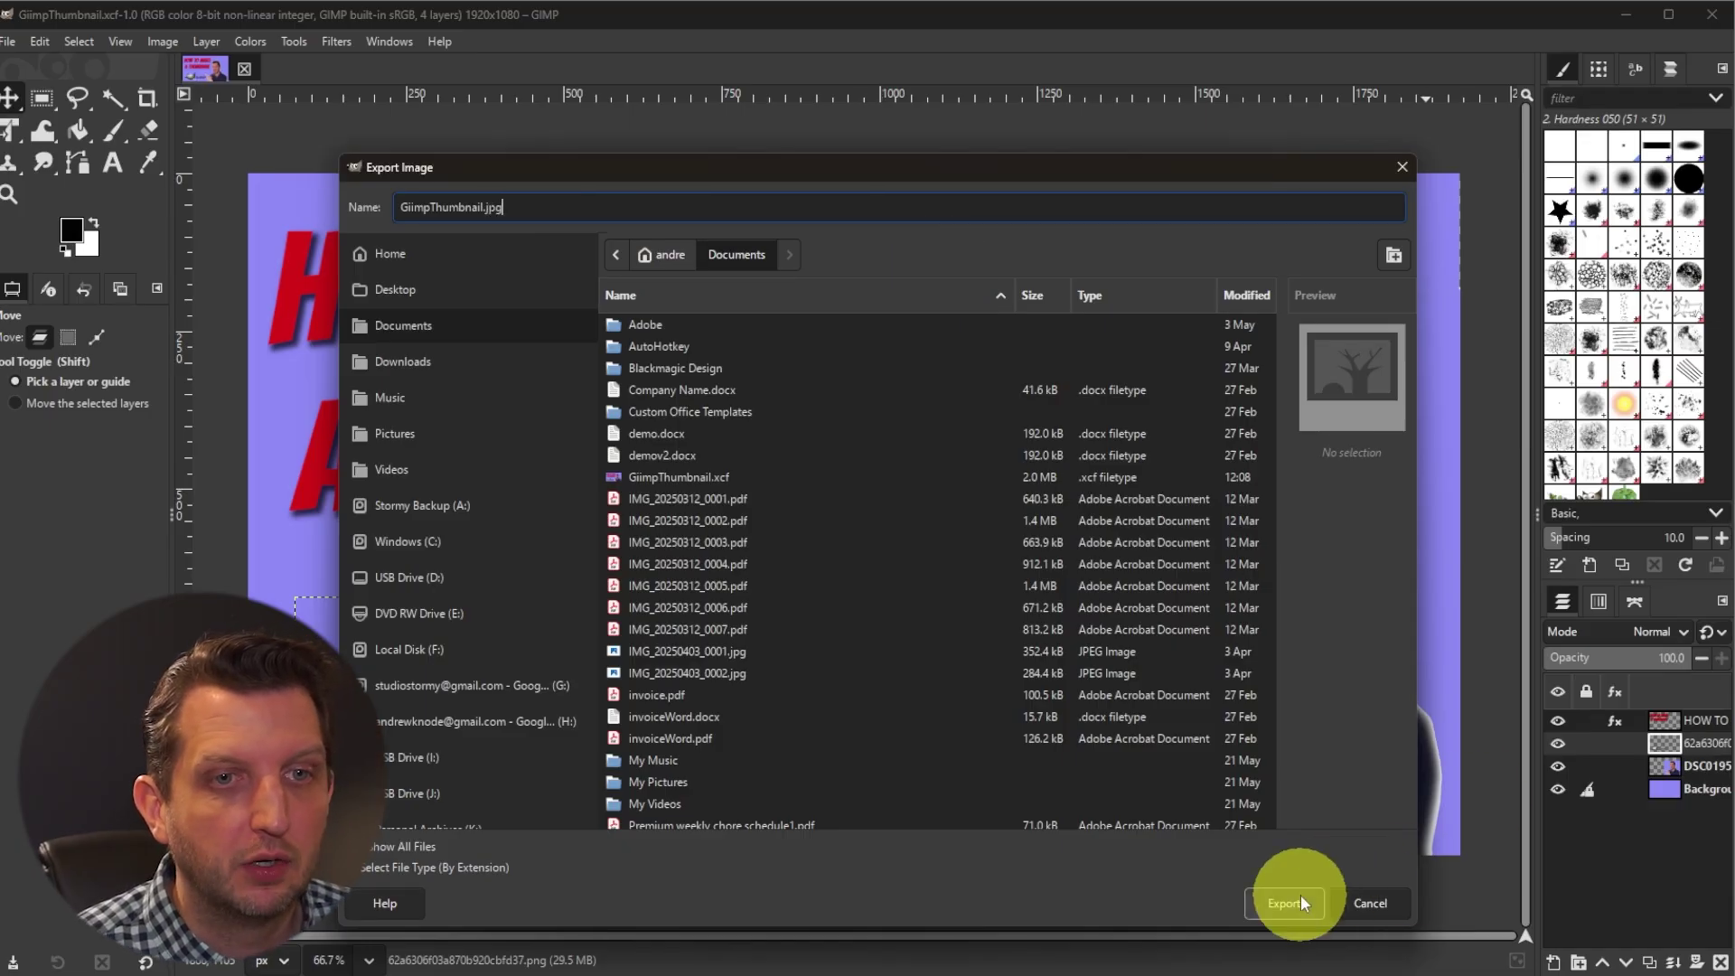
left_click(1293, 897)
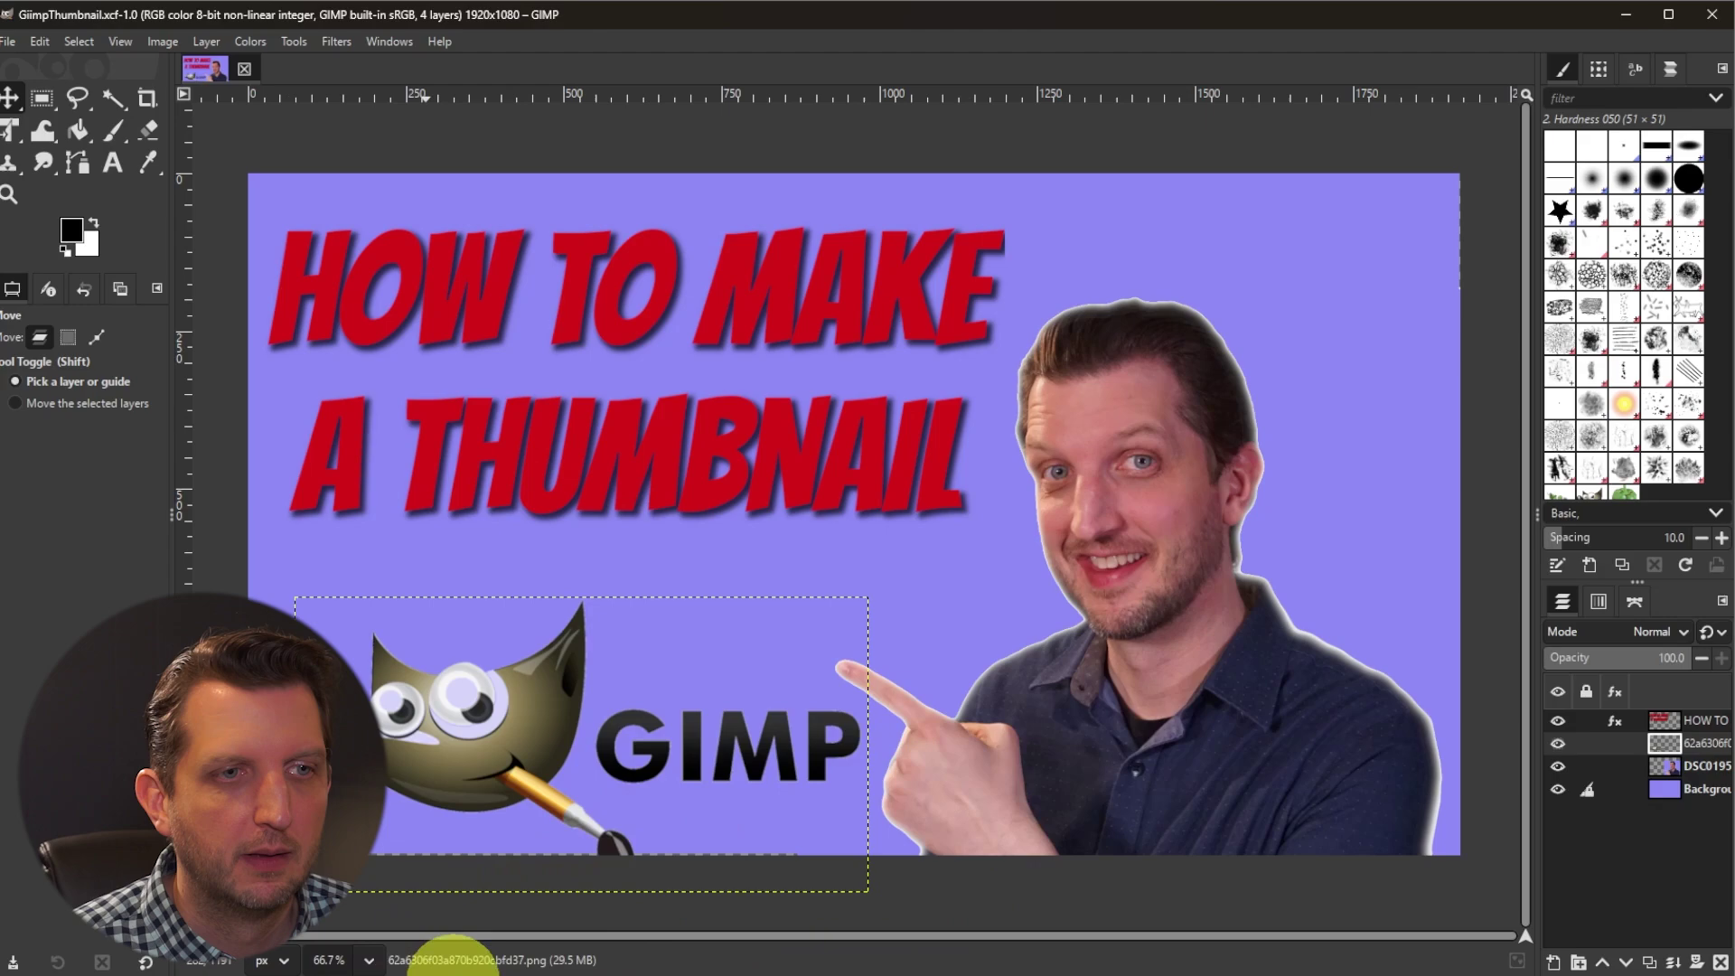
Switch to File Explorer and open GiimpThumbnail.jpg from the Documents folder to check the exported thumbnail
key("super+e")
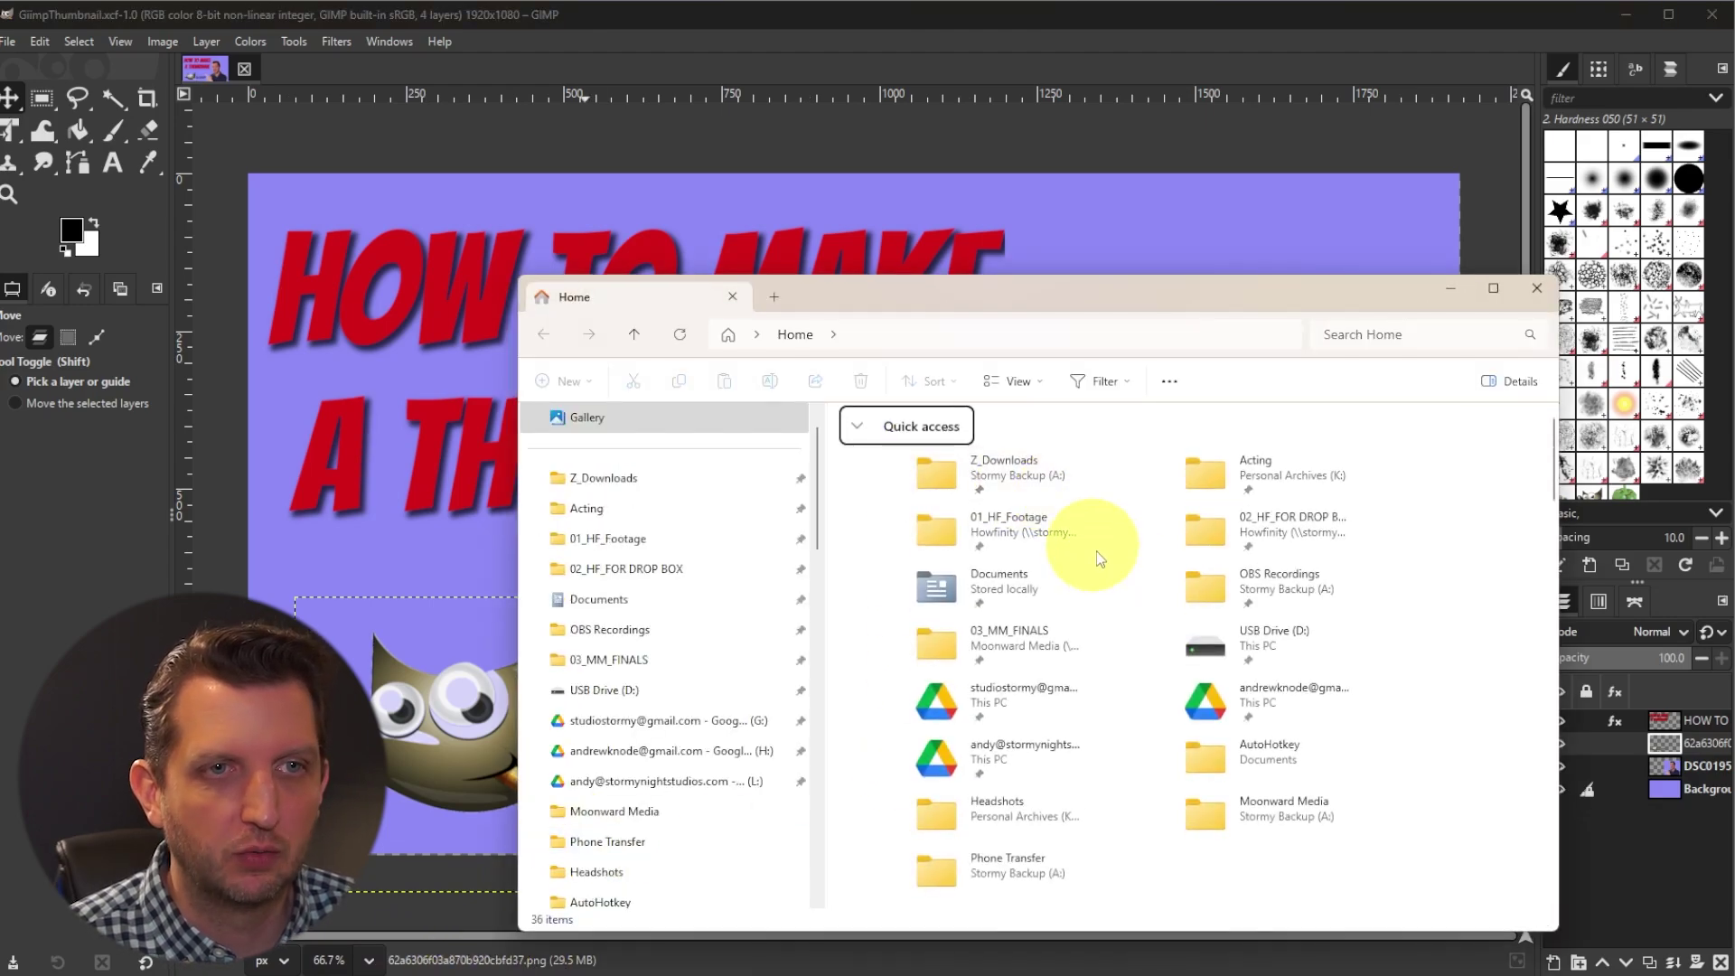
double_click(1000, 577)
double_click(1069, 656)
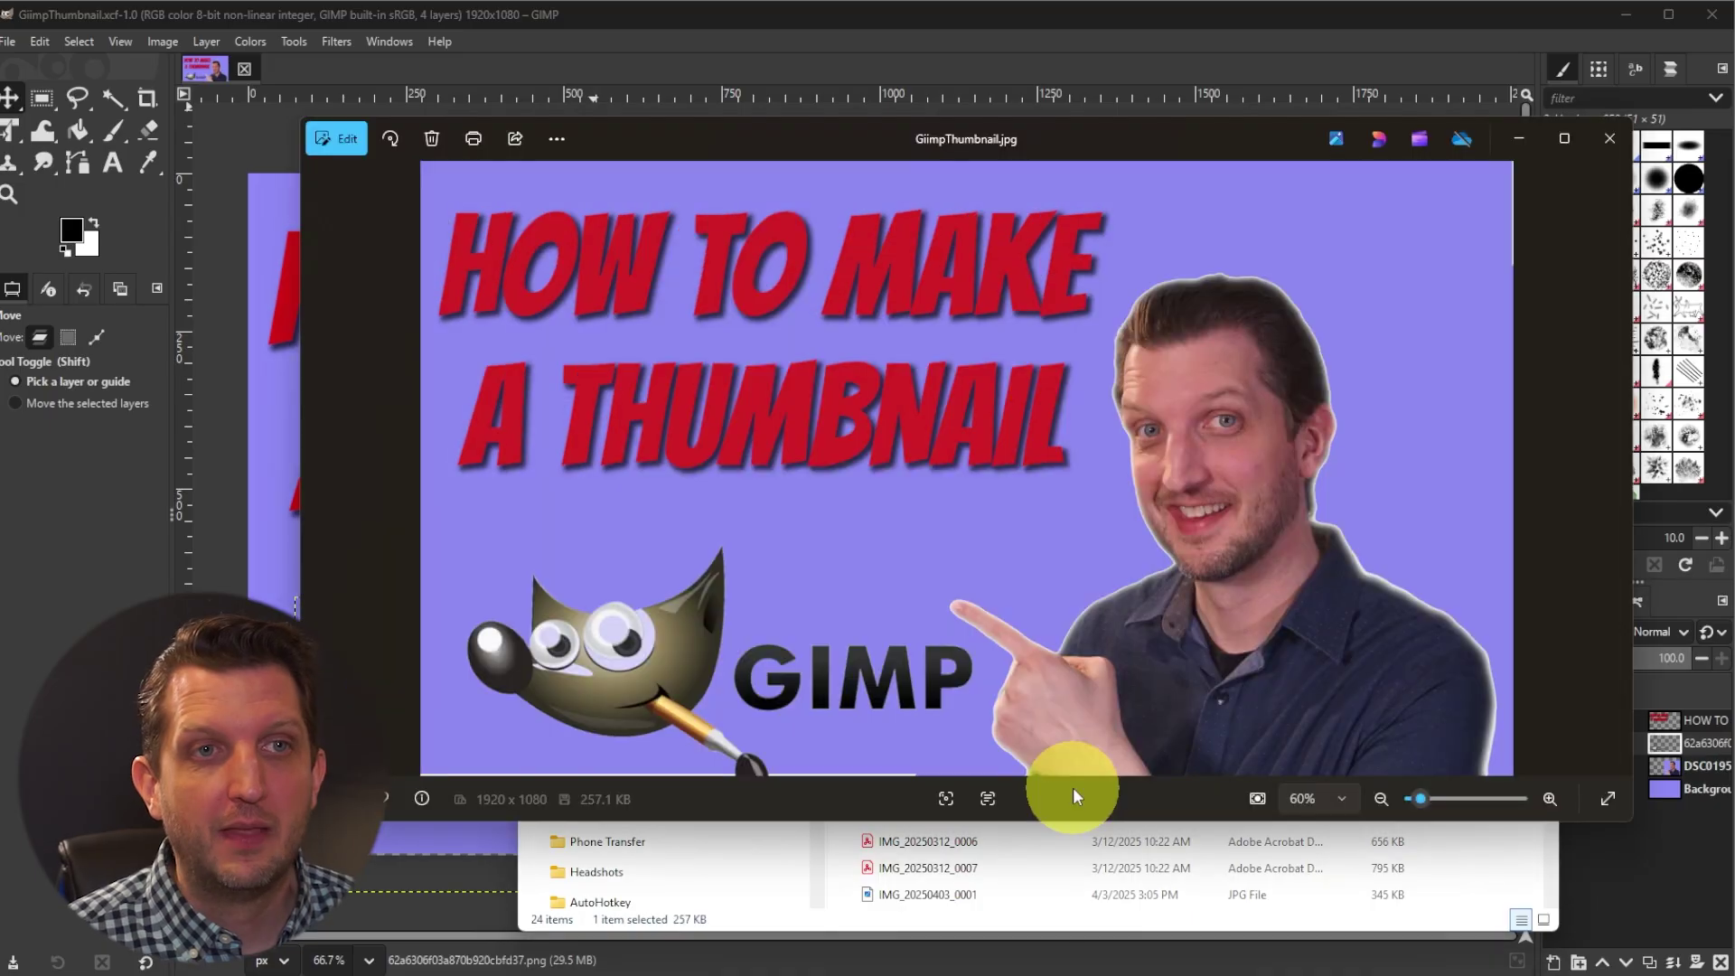